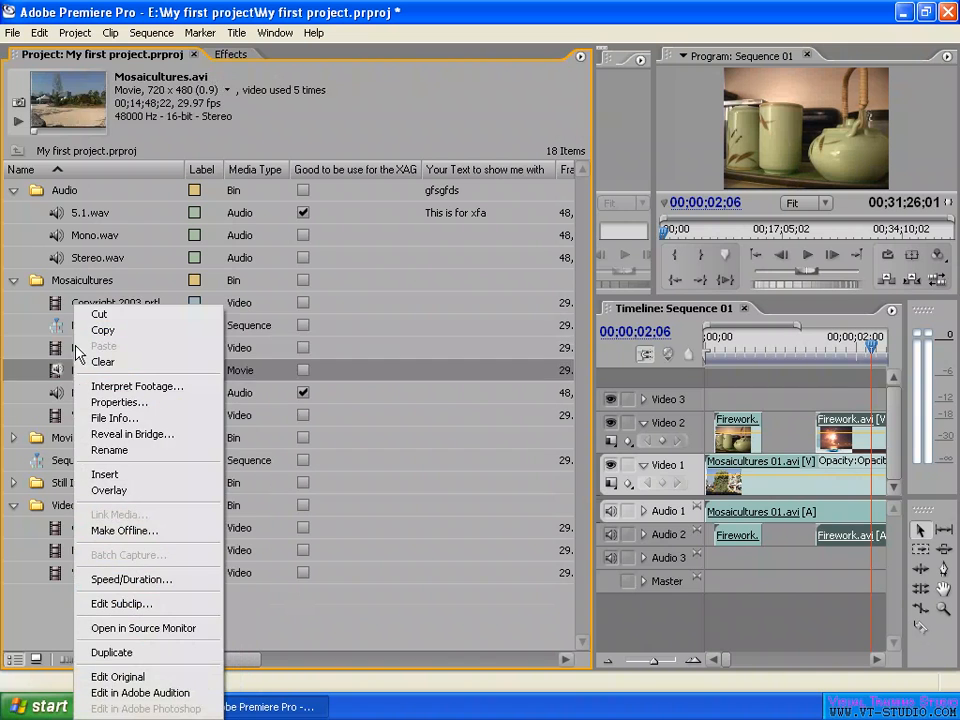
Cut 5.1.wav from the Audio bin and paste it at the project's root level
click(77, 280)
right_click(78, 280)
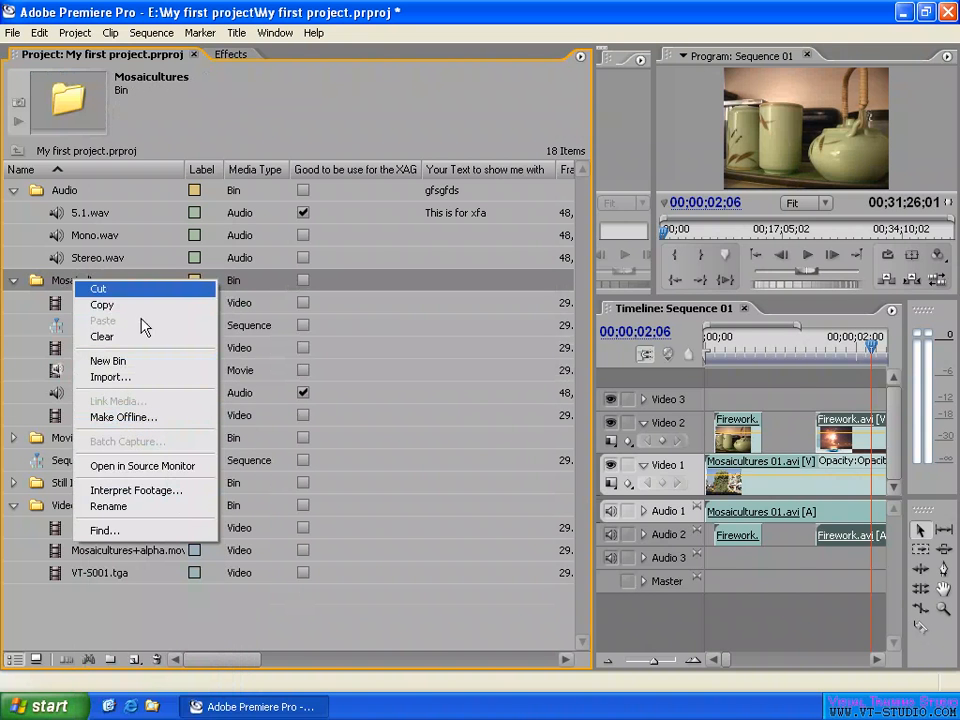
right_click(92, 214)
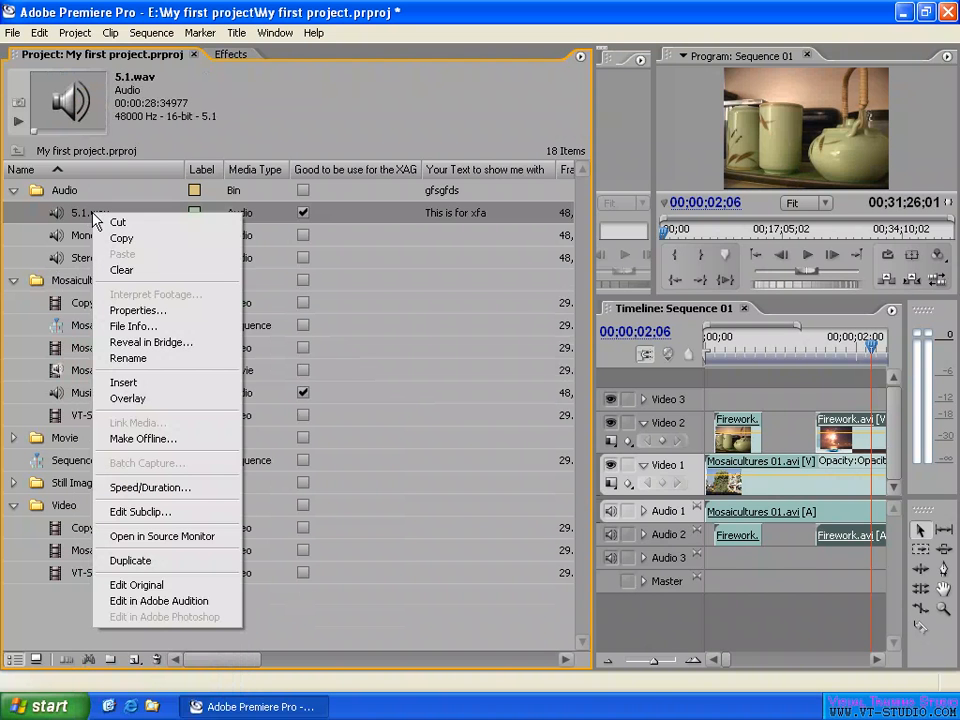
click(157, 231)
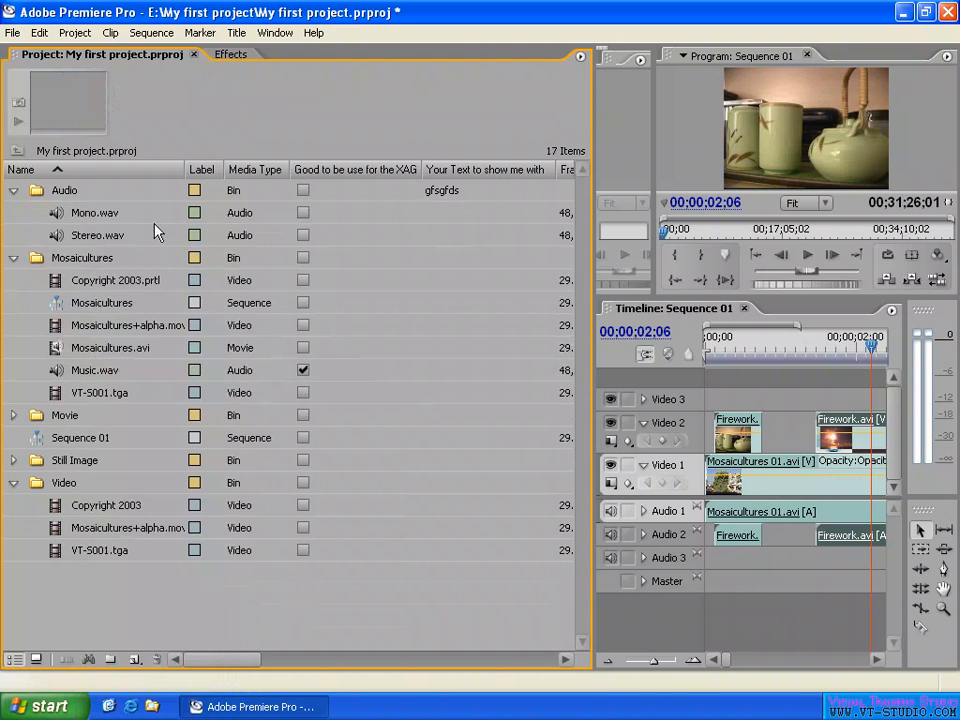
right_click(157, 218)
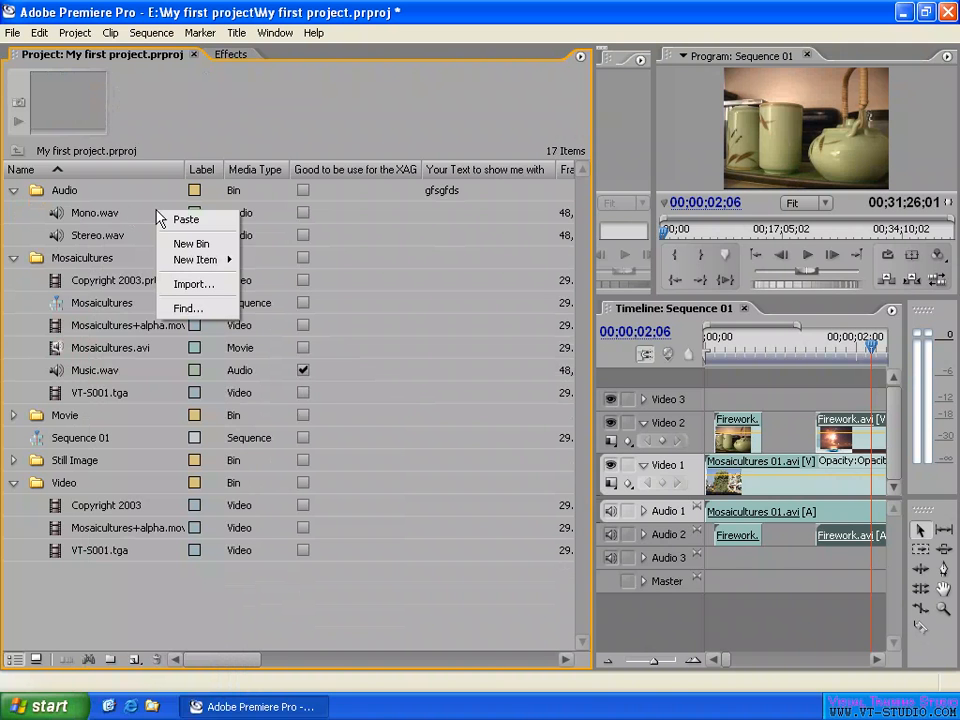
click(207, 229)
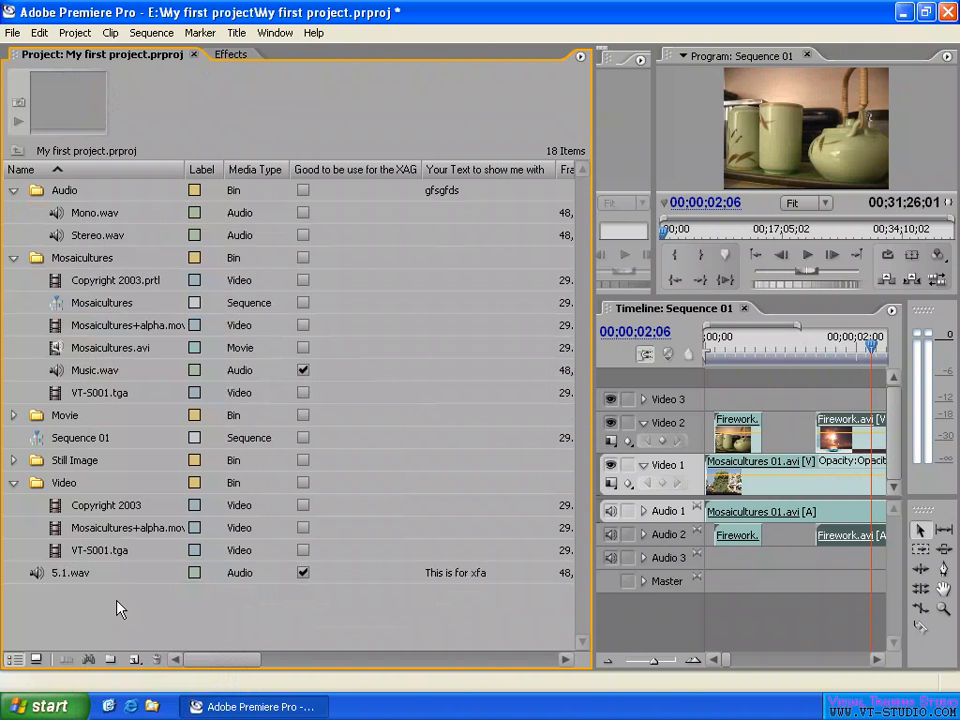
Copy Mono.wav from the Audio bin and paste the copy at the project's root level
right_click(78, 213)
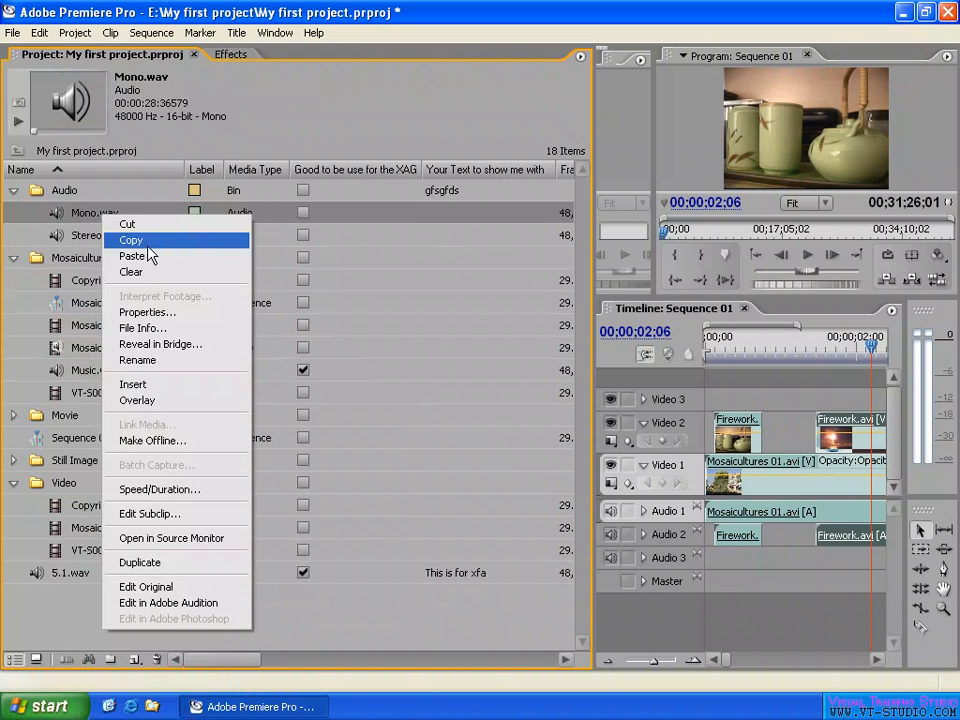
click(128, 240)
right_click(169, 215)
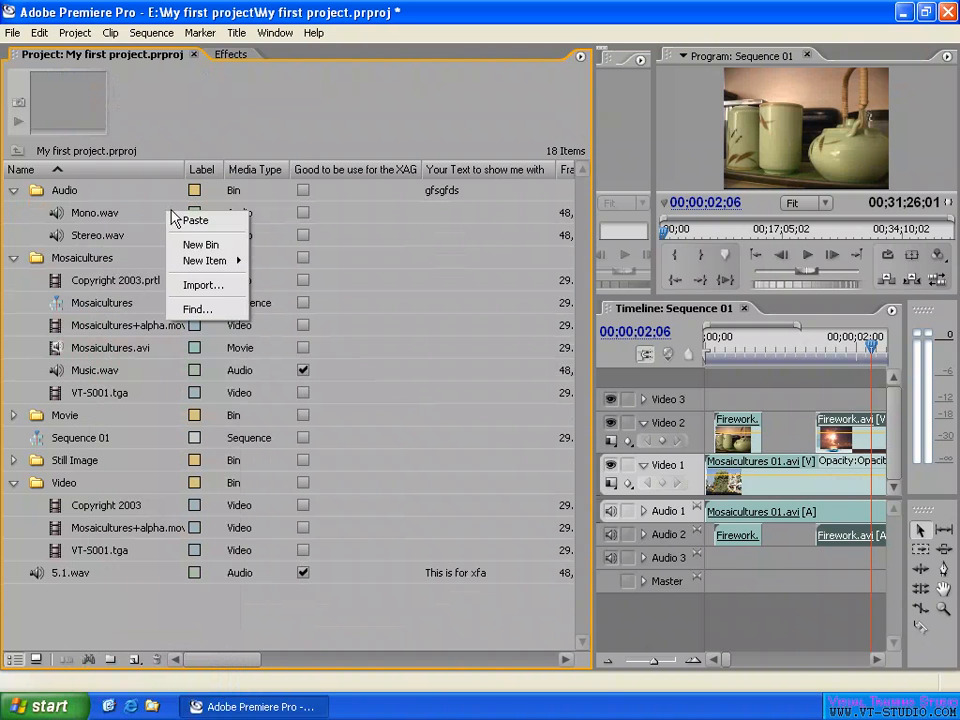
click(192, 219)
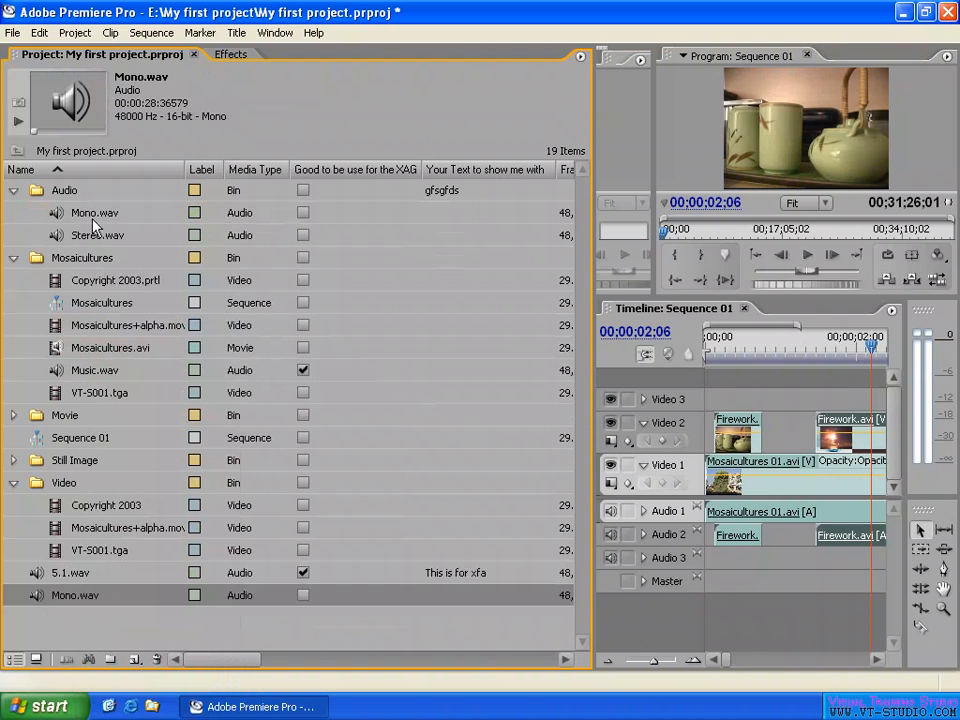
Clear the original Mono.wav from the Audio bin
right_click(179, 211)
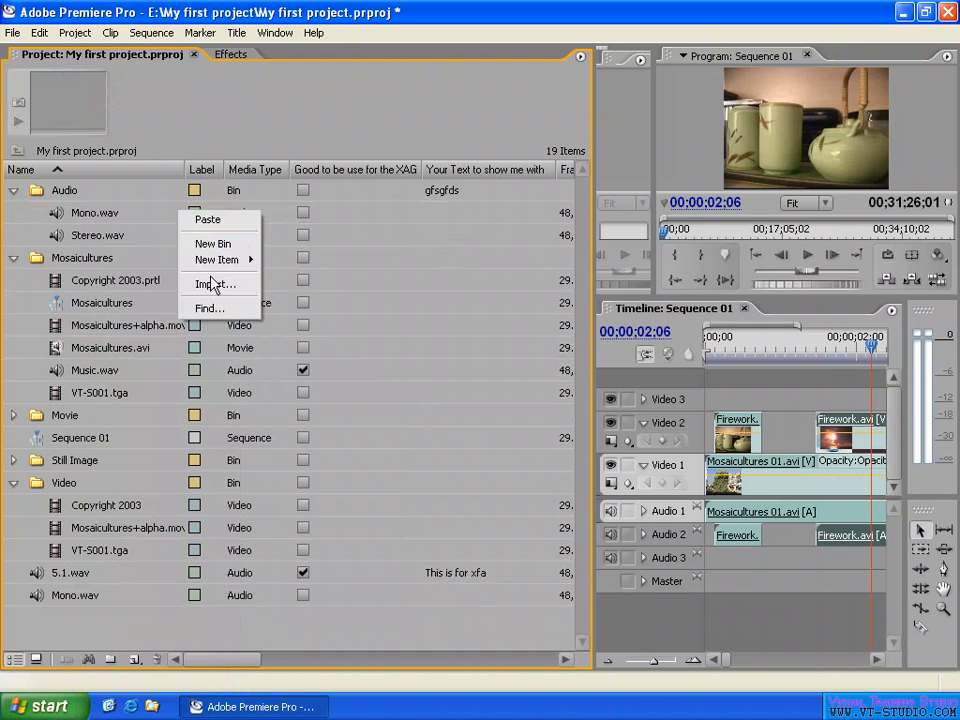
right_click(97, 215)
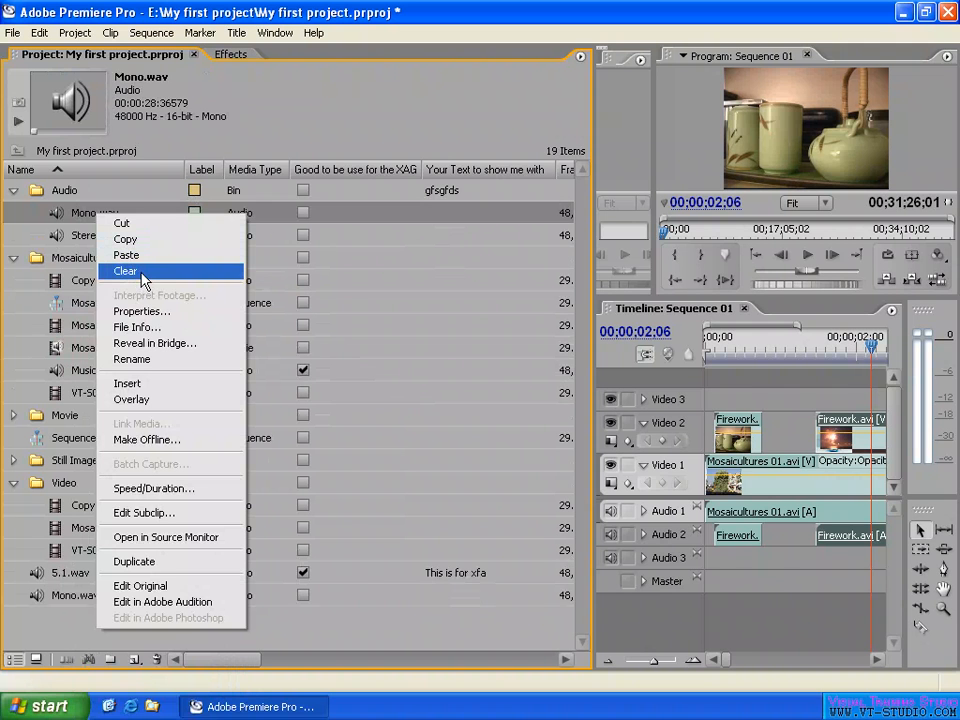
click(141, 273)
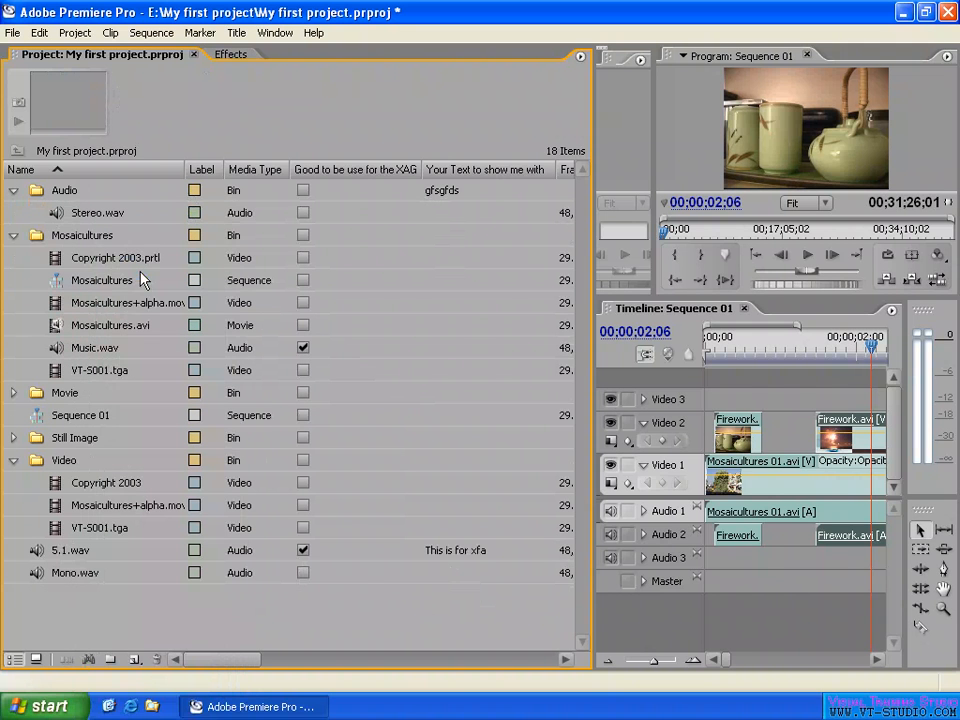
right_click(155, 216)
click(92, 212)
right_click(89, 211)
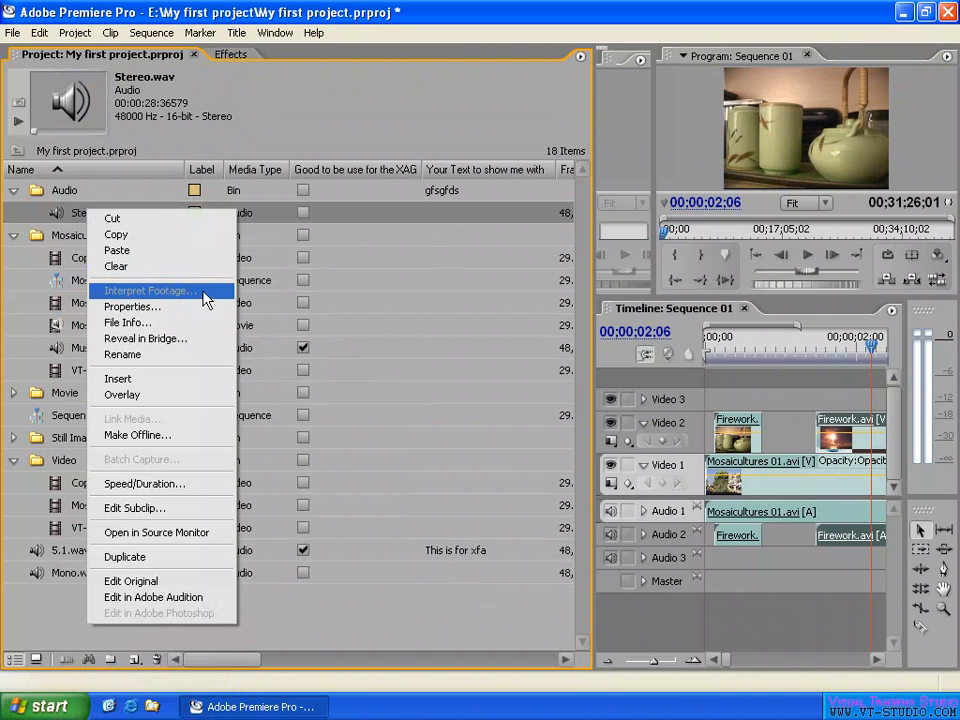
click(72, 267)
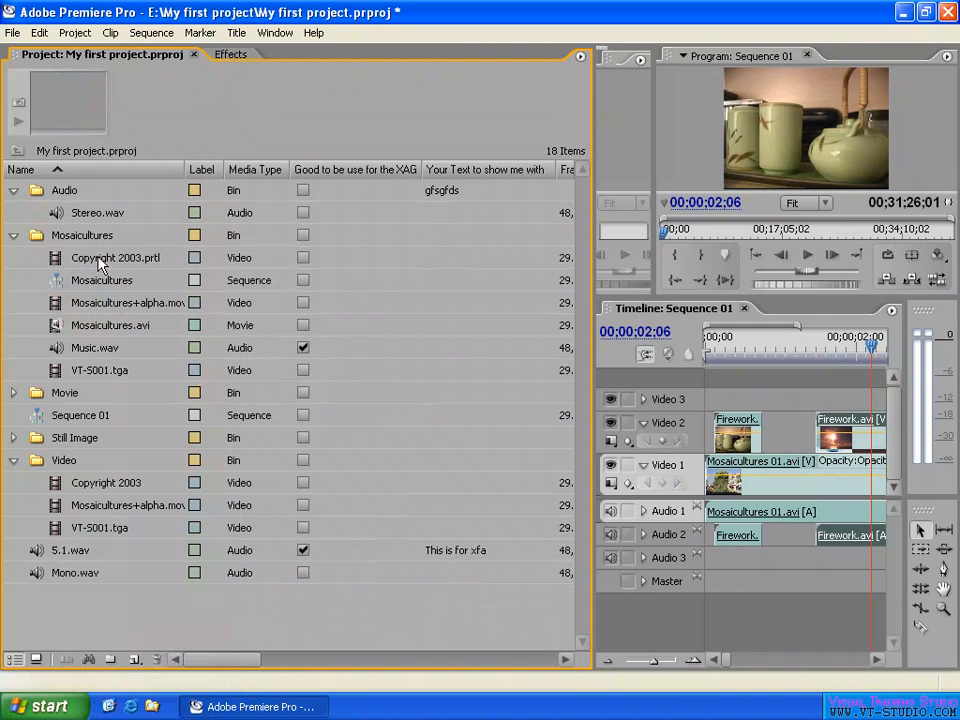
Examine the Interpret Footage options for Copyright 2003.prtl and close them without changes
click(103, 262)
right_click(101, 259)
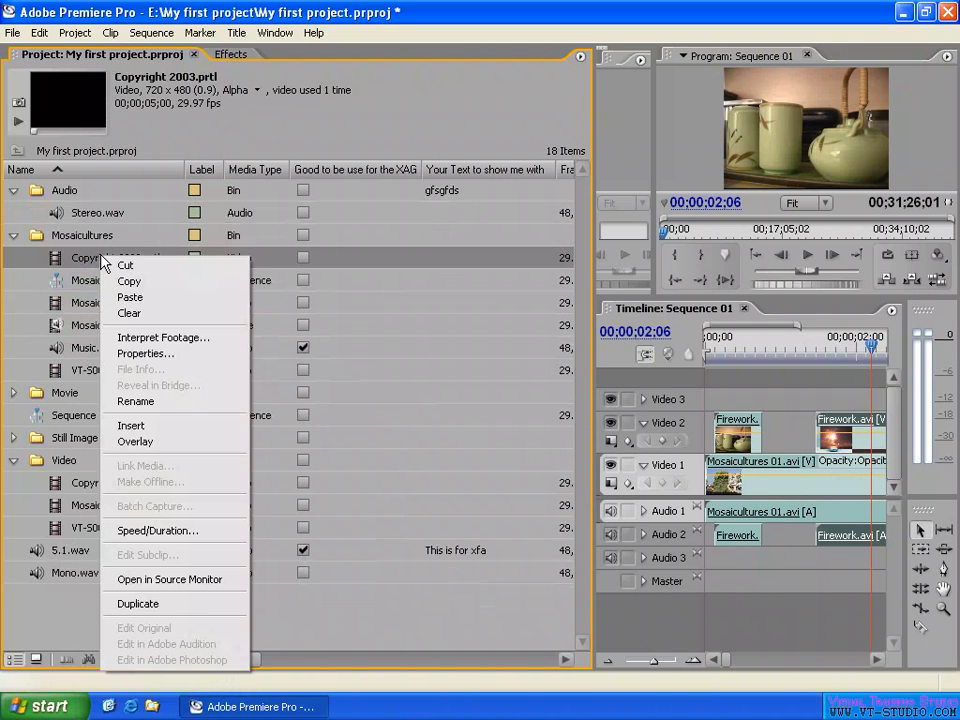
click(166, 341)
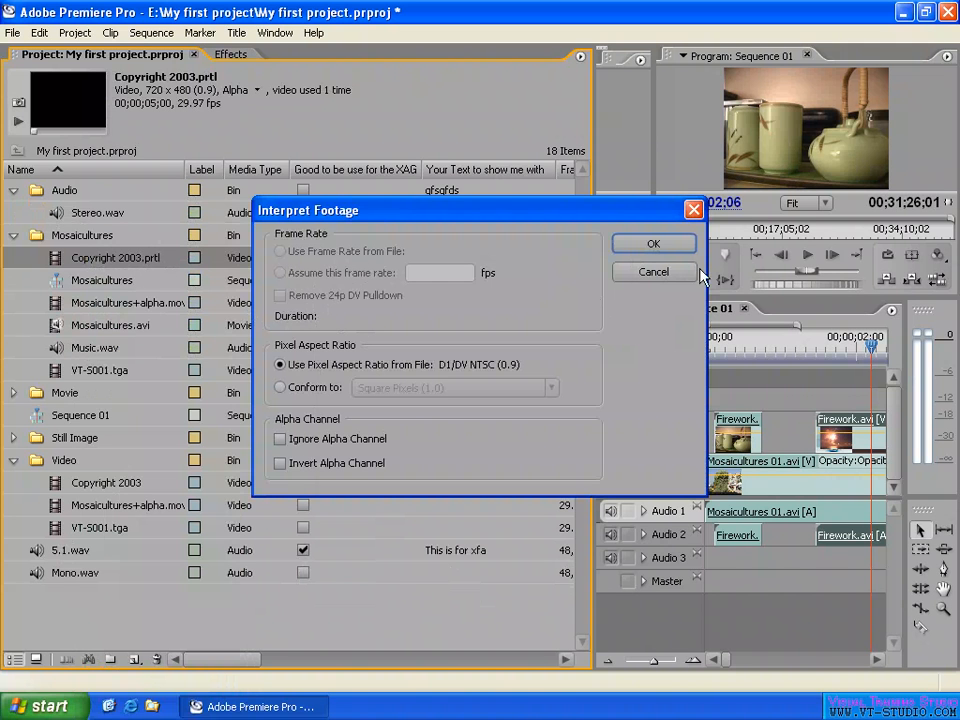
click(668, 273)
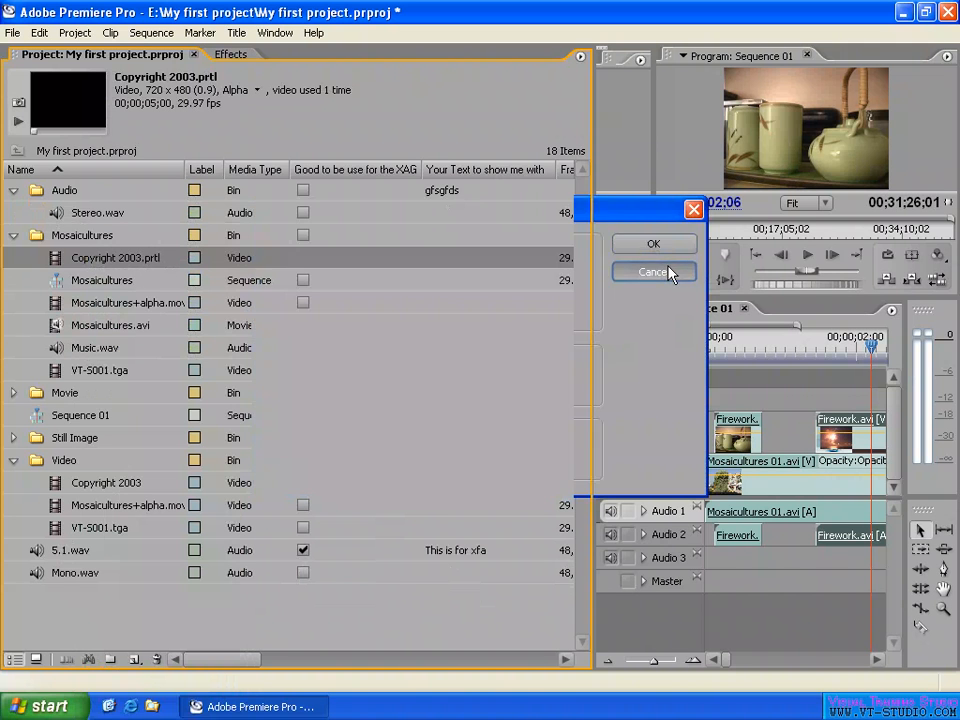
Try an assumed frame rate of 15 fps in the Interpret Footage settings of Mosaicultures.avi
right_click(99, 329)
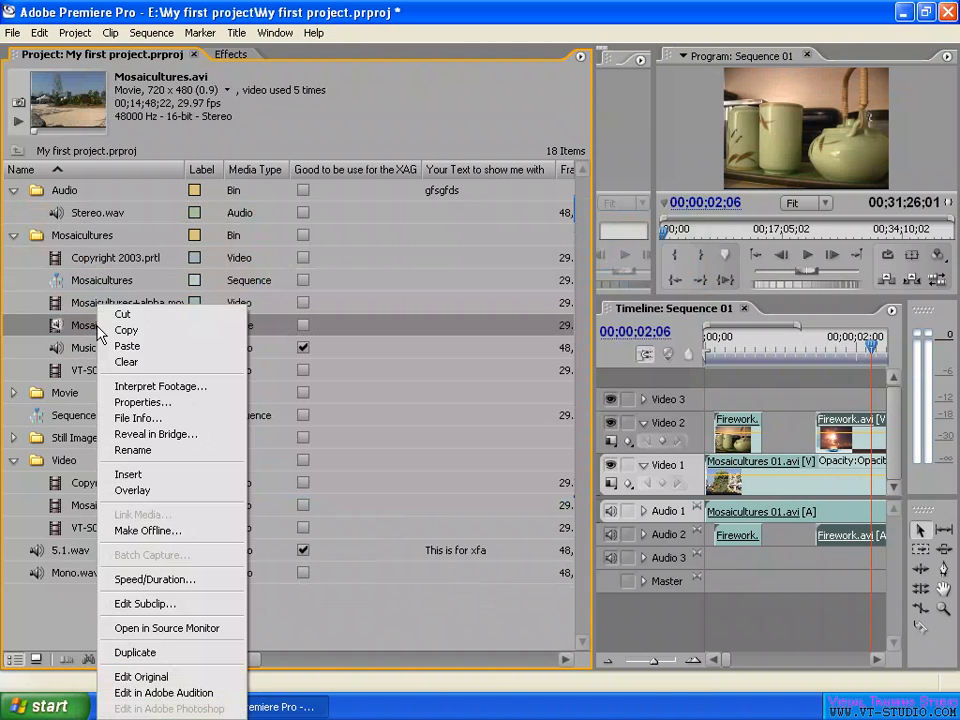
click(184, 388)
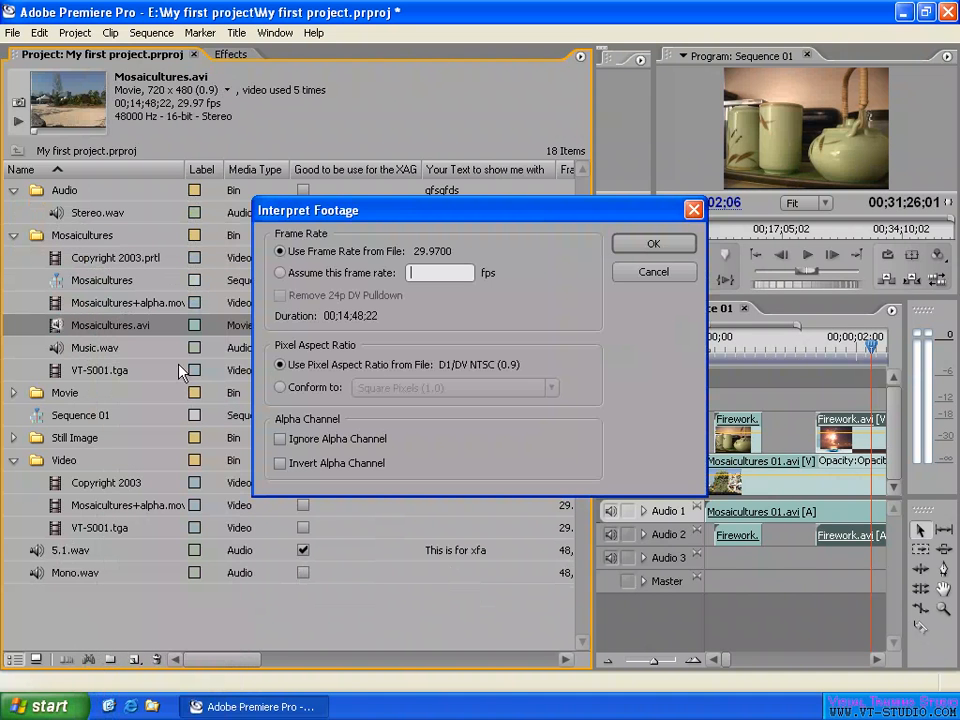
click(306, 274)
text(15)
drag(437, 274, 361, 284)
click(281, 251)
click(300, 272)
double_click(416, 273)
click(284, 297)
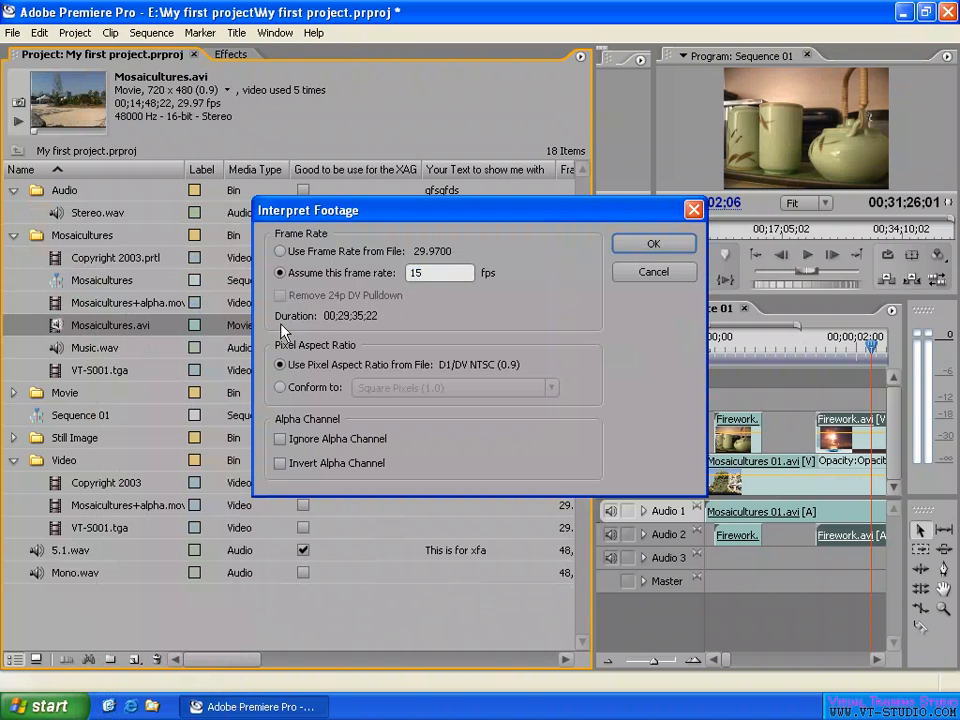
click(334, 279)
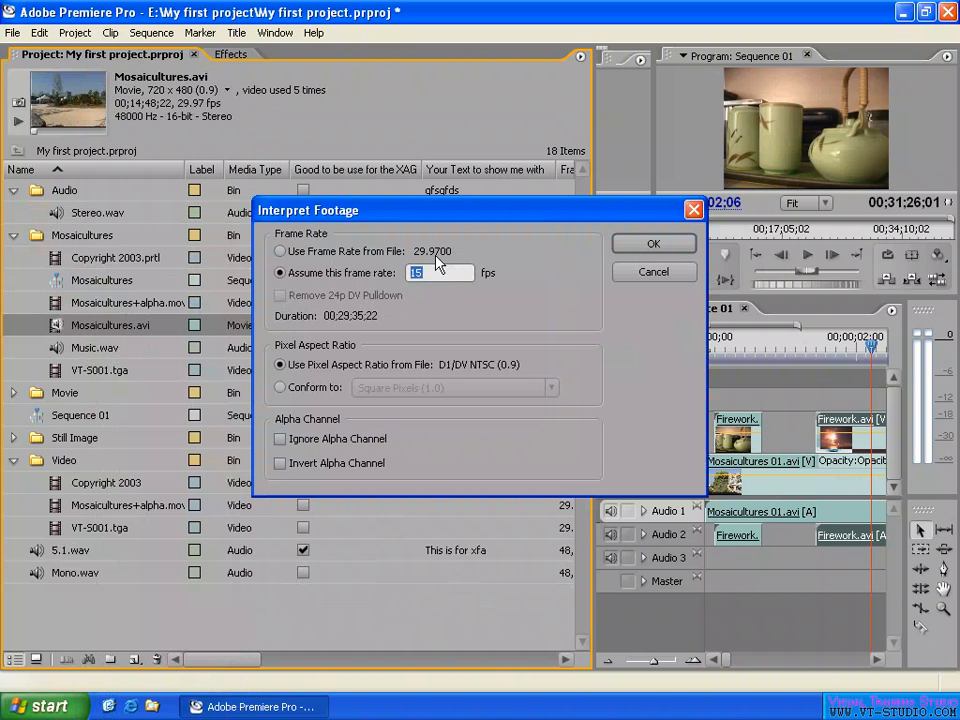
Try an assumed frame rate of 60 fps for the footage, and switch back to the frame rate from the file
click(322, 252)
click(282, 272)
text(60)
click(286, 252)
Turn Ignore Alpha Channel on and off again, and cancel the footage interpretation settings
click(293, 440)
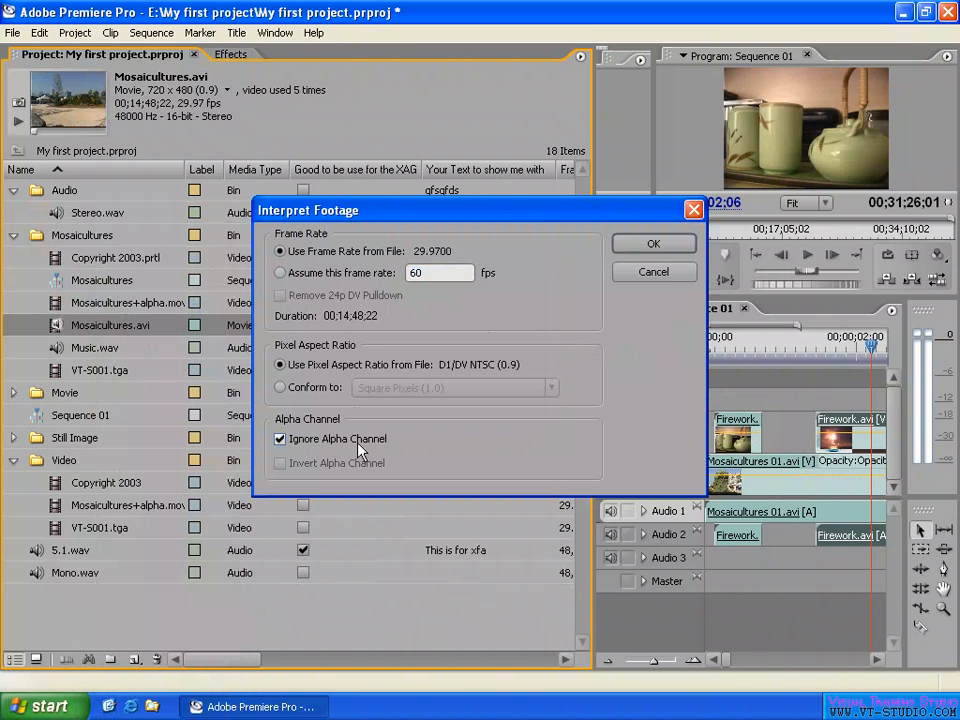
click(281, 439)
click(652, 273)
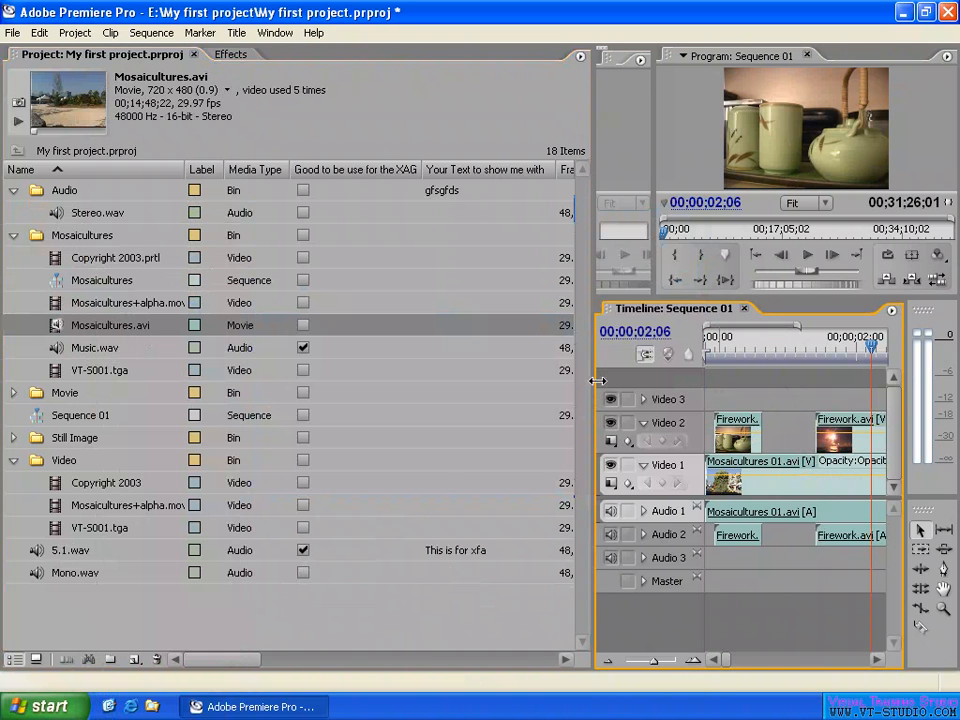
Narrow the project panel to widen the timeline, and delete all clips from Sequence 01
drag(597, 380, 377, 387)
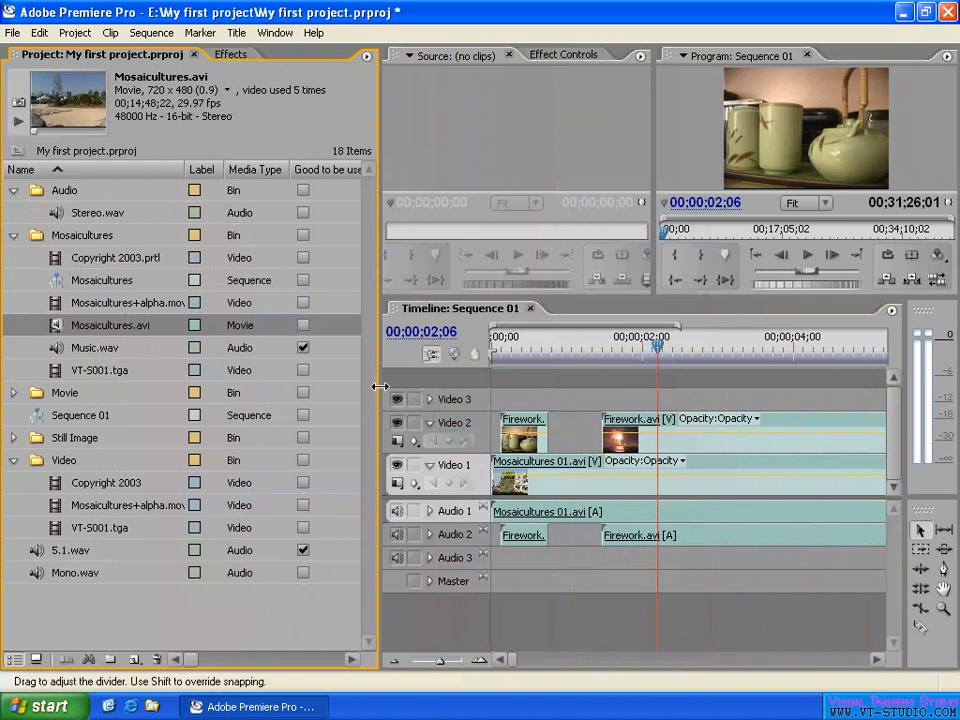
click(566, 391)
key(ctrl+a)
key(Delete)
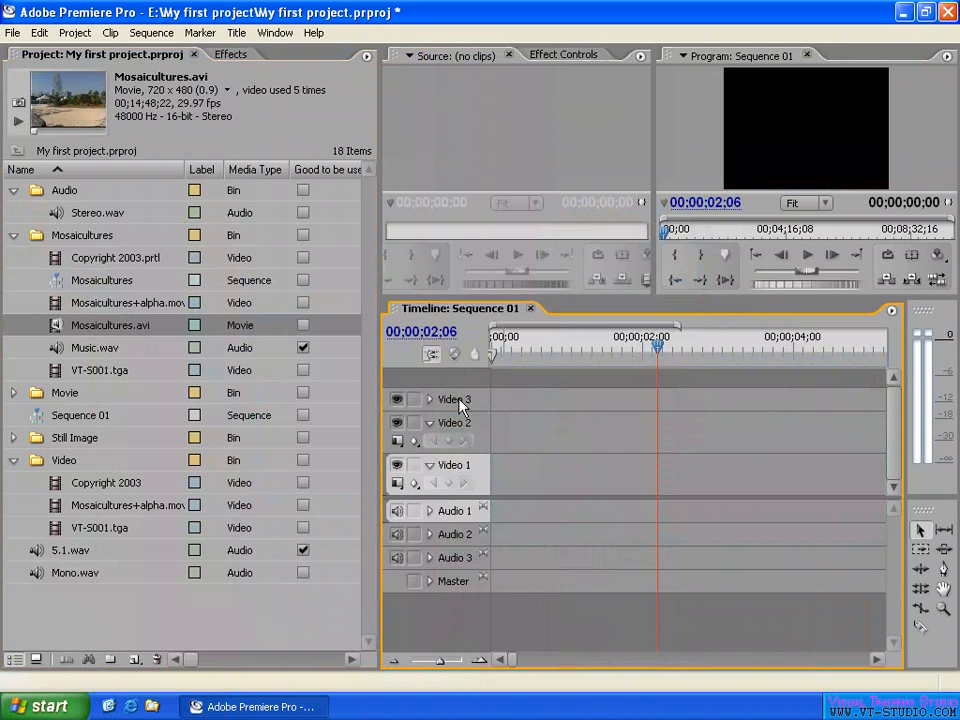
Place Mosaicultures.avi at the start of Video 1 and a second instance starting slightly later on Video 2, with the whole sequence in view
drag(66, 324, 497, 485)
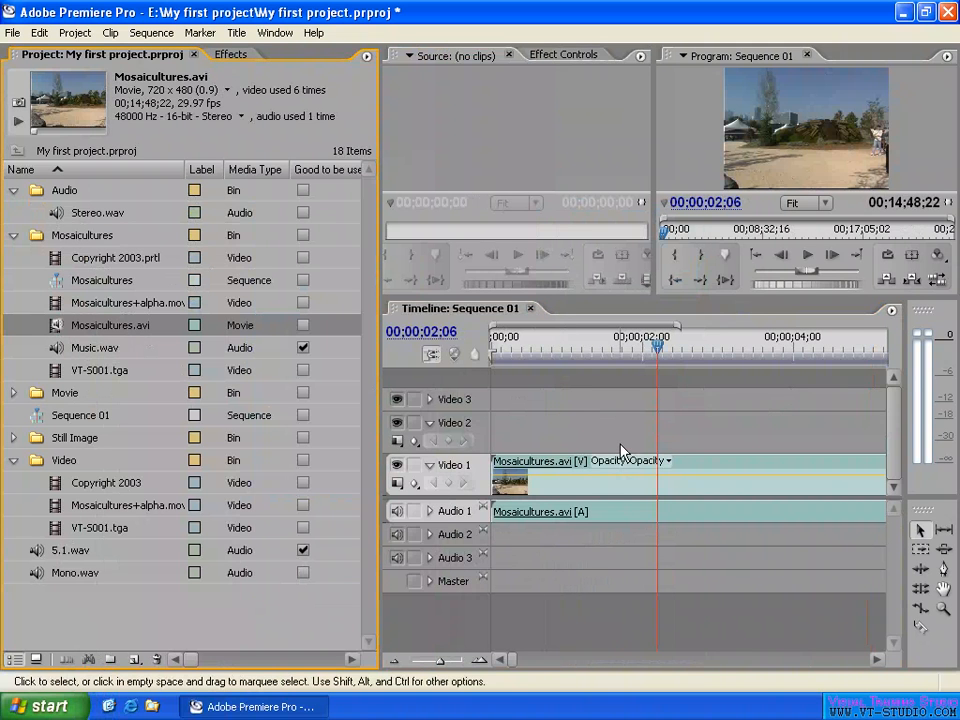
key(backslash)
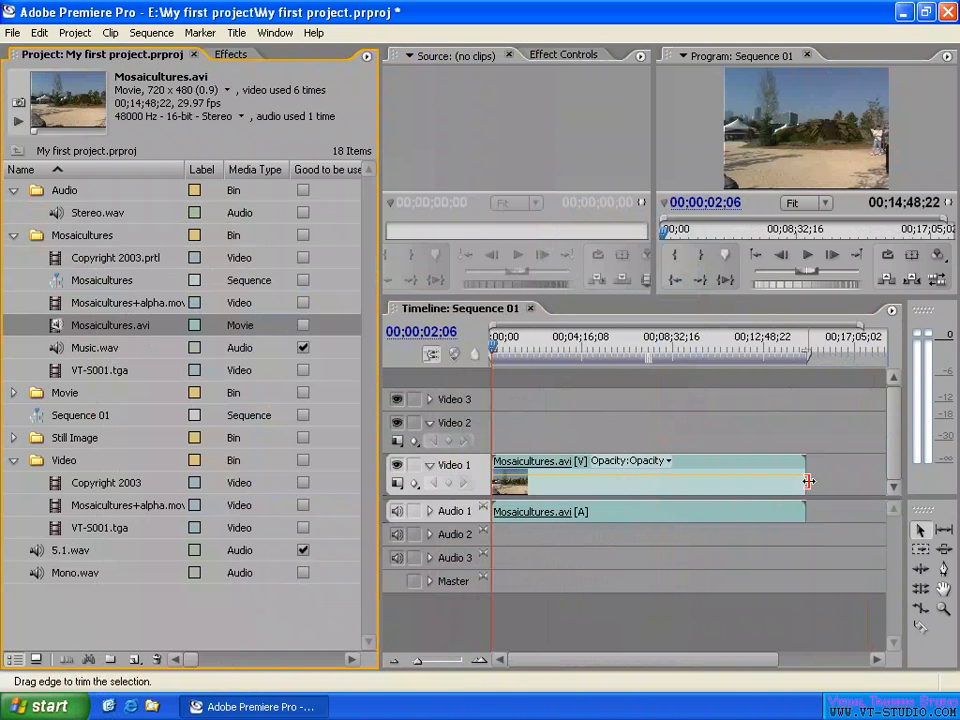
drag(105, 325, 540, 432)
Move the playhead to 00;08;09;12 and collapse the Video 2 and Video 1 tracks
drag(637, 347, 665, 350)
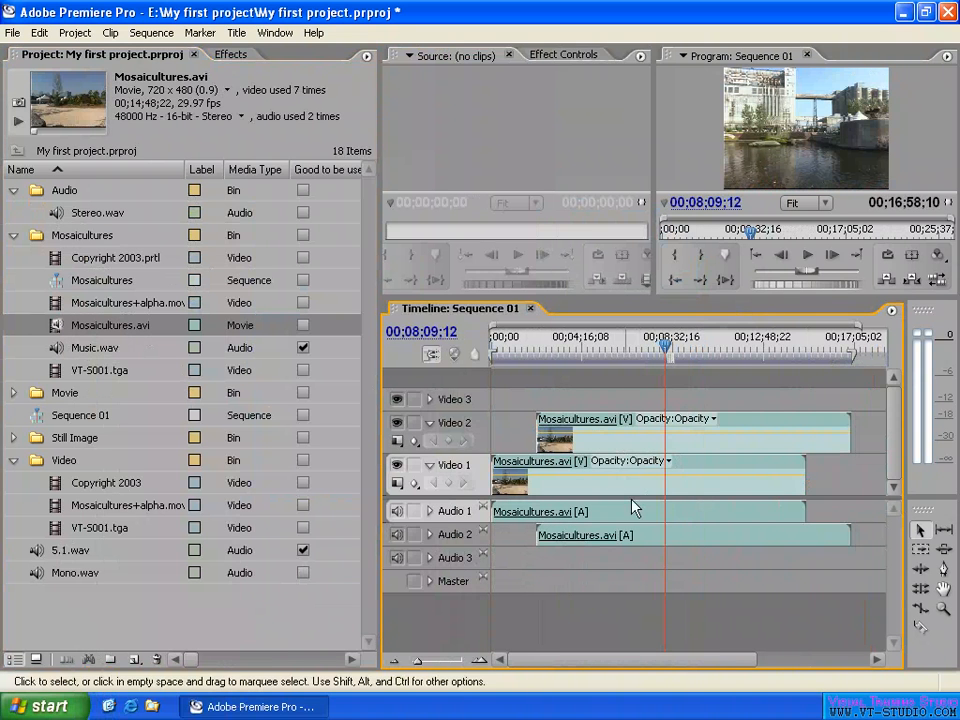
click(429, 422)
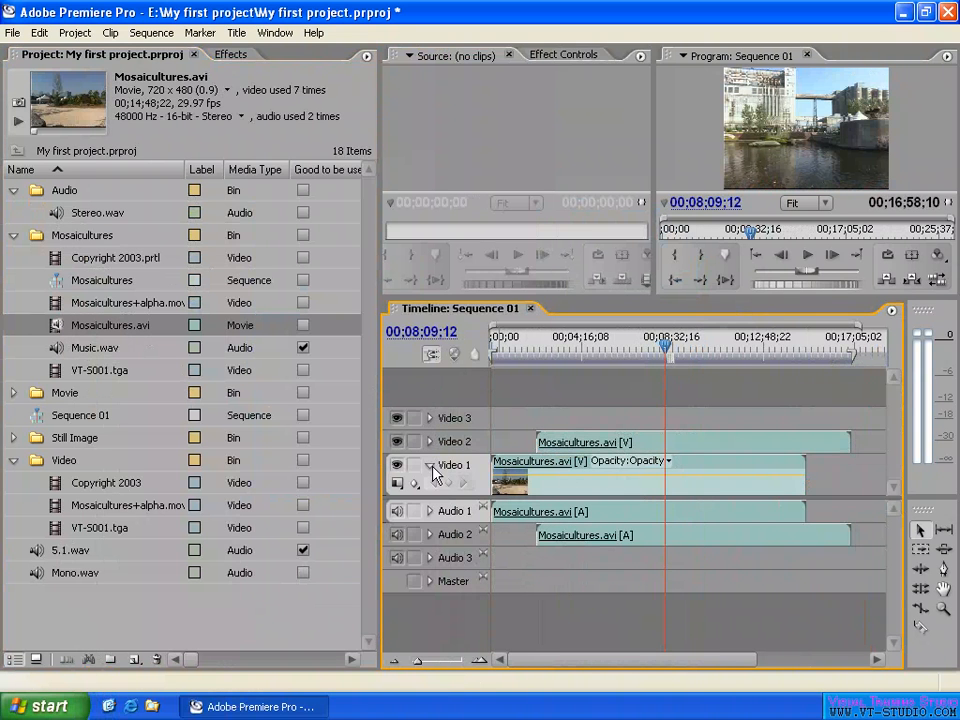
click(429, 465)
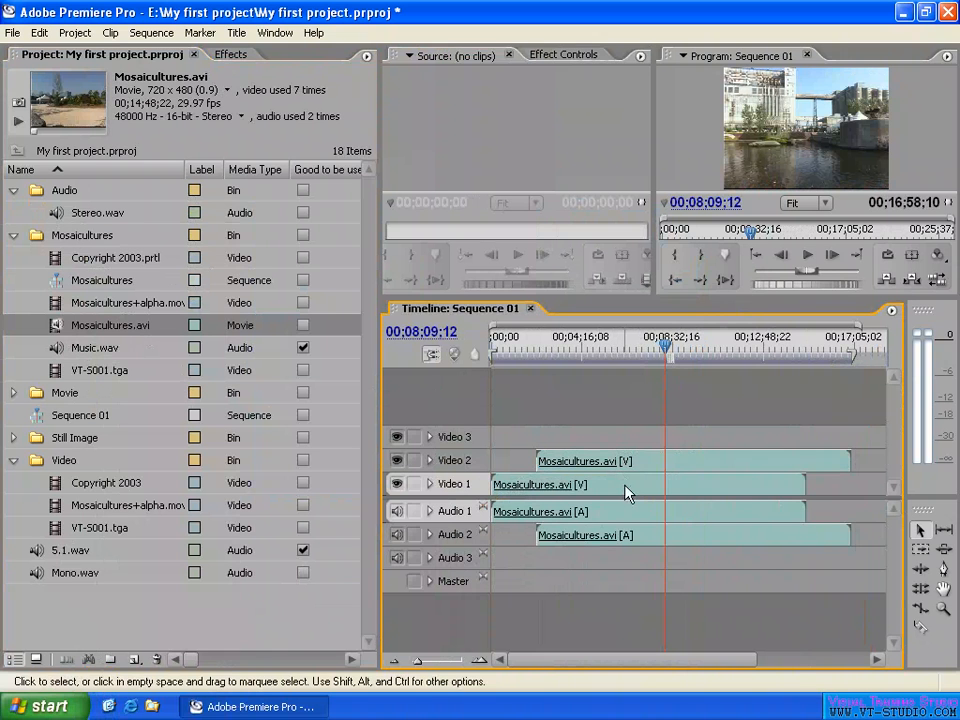
Reinterpret the Mosaicultures.avi footage with an assumed frame rate of 60 fps
right_click(60, 333)
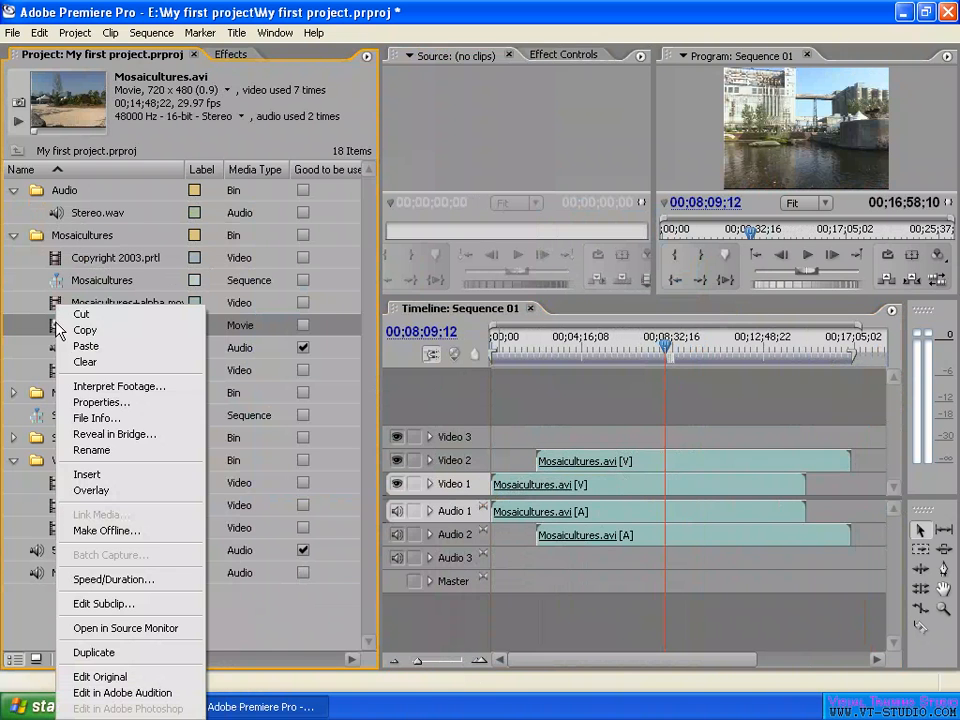
click(140, 392)
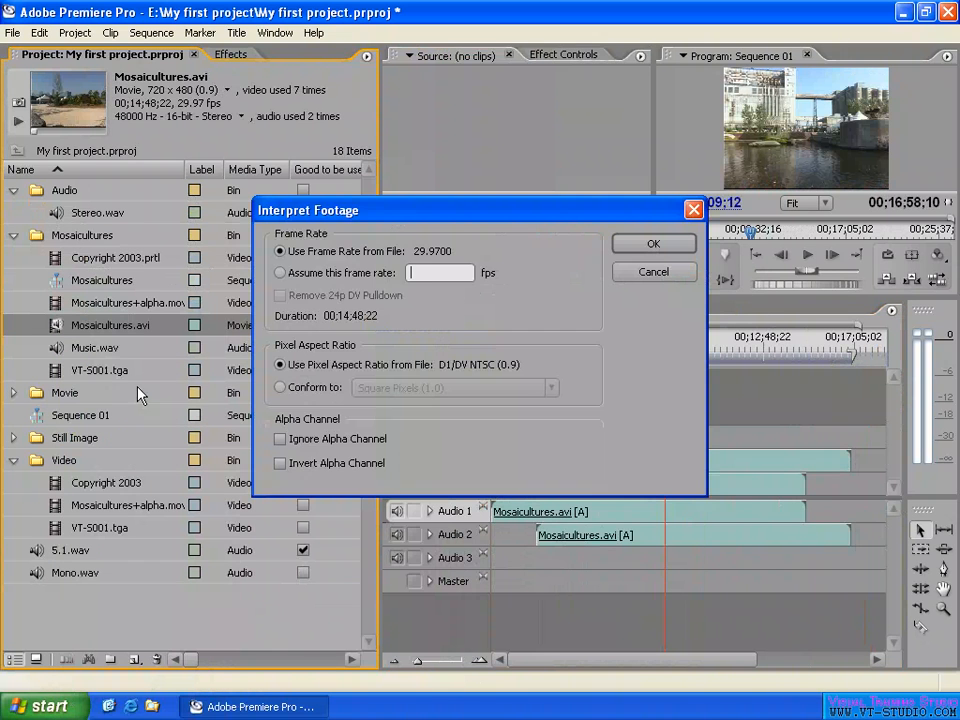
click(282, 272)
click(433, 272)
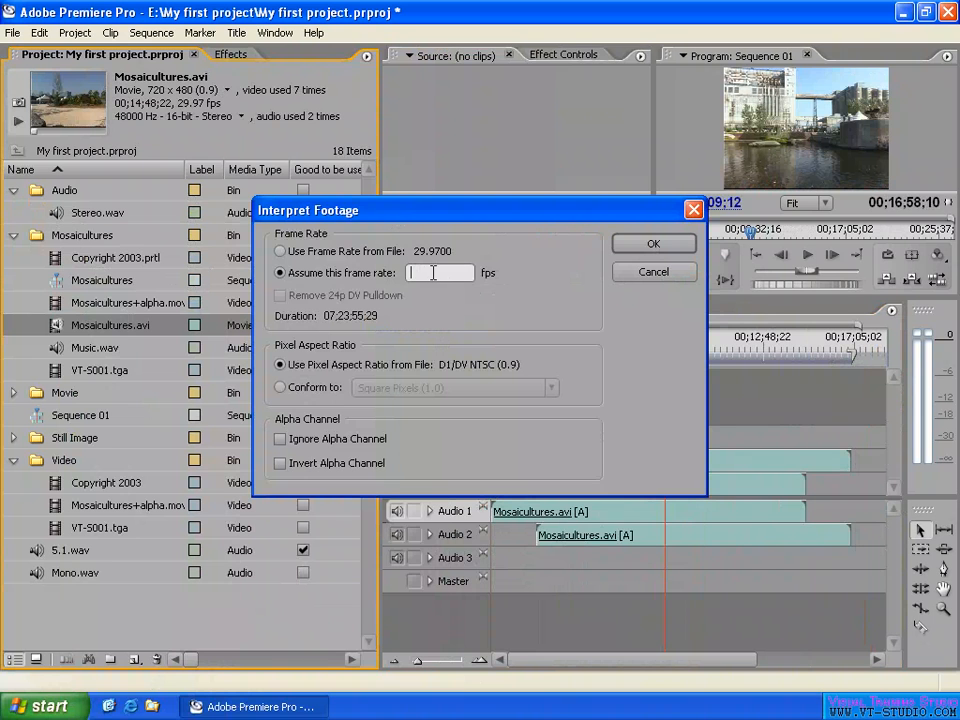
text(60)
click(653, 245)
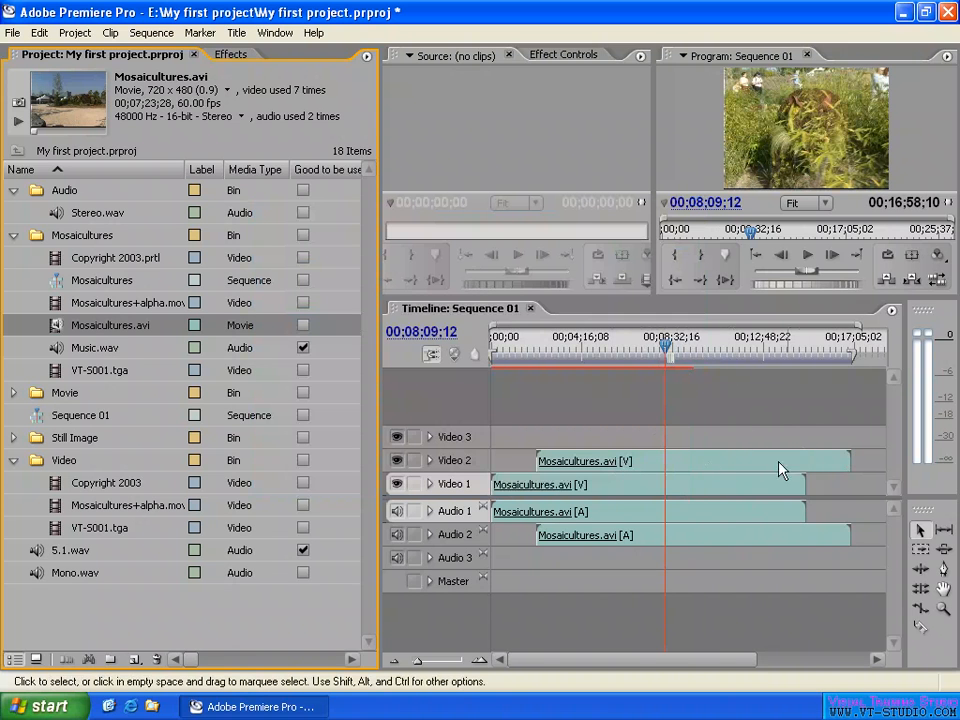
Select the Mosaicultures.avi clip on Video 2 and preview the sequence at 00;13;29;12
click(698, 457)
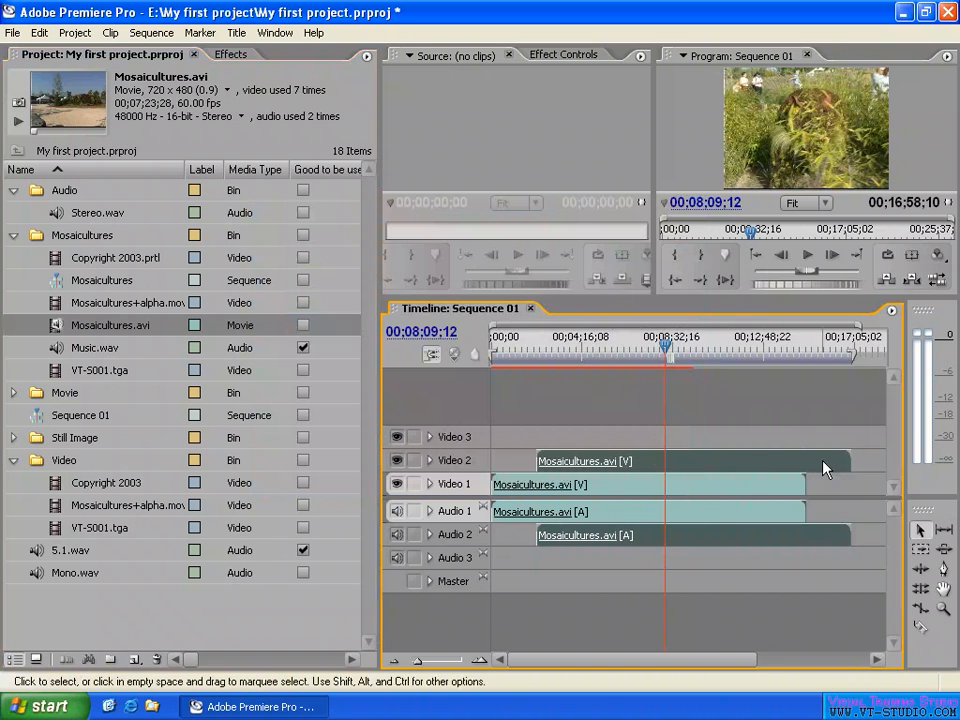
drag(797, 345, 780, 348)
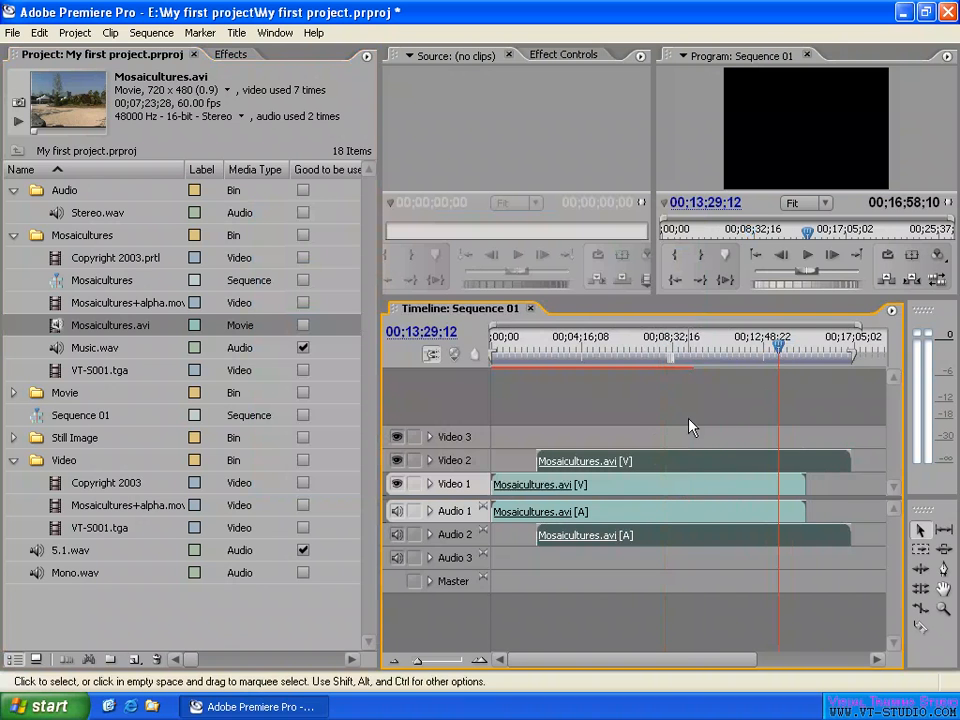
Trim the end of the Mosaicultures.avi clip on Video 2 back to its available media and try to extend it again
click(757, 350)
drag(757, 350, 636, 348)
drag(850, 461, 722, 457)
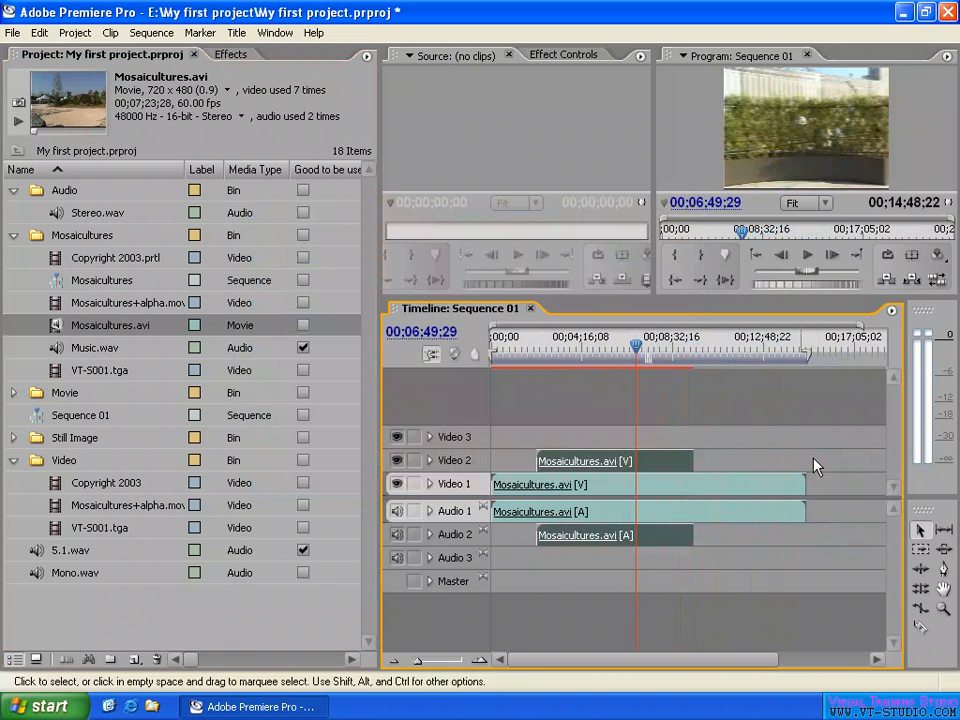
mouse_move(668, 350)
mouse_down()
mouse_move(694, 350)
mouse_move(667, 350)
mouse_up()
drag(692, 460, 795, 460)
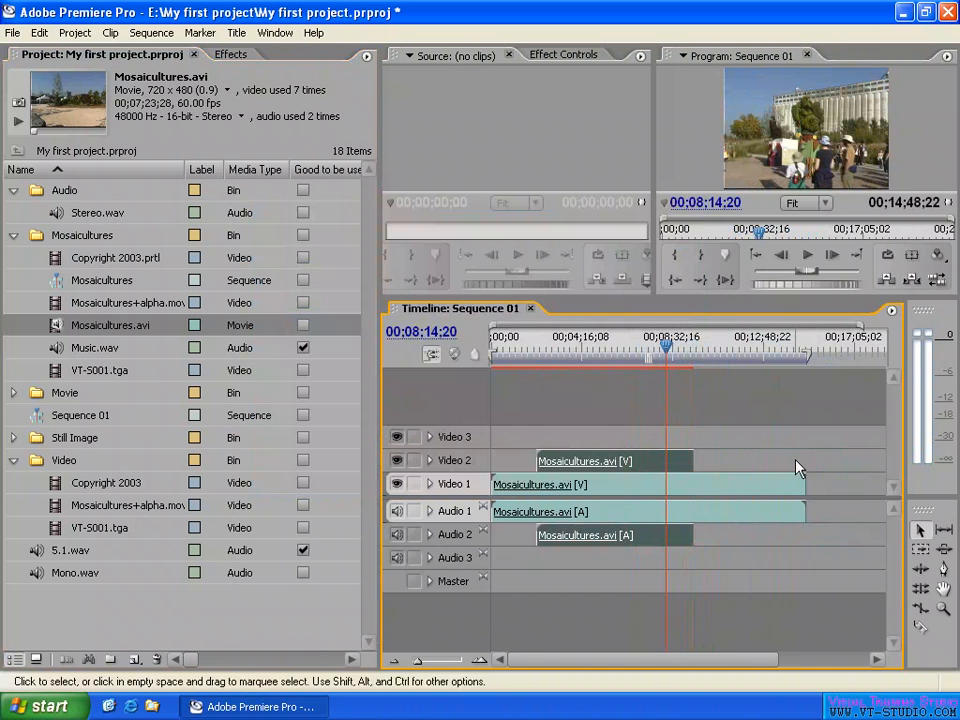
Try rate-stretching the end of the Video 2 clip to 61.06% speed, undo it, and return to the Selection tool
click(922, 611)
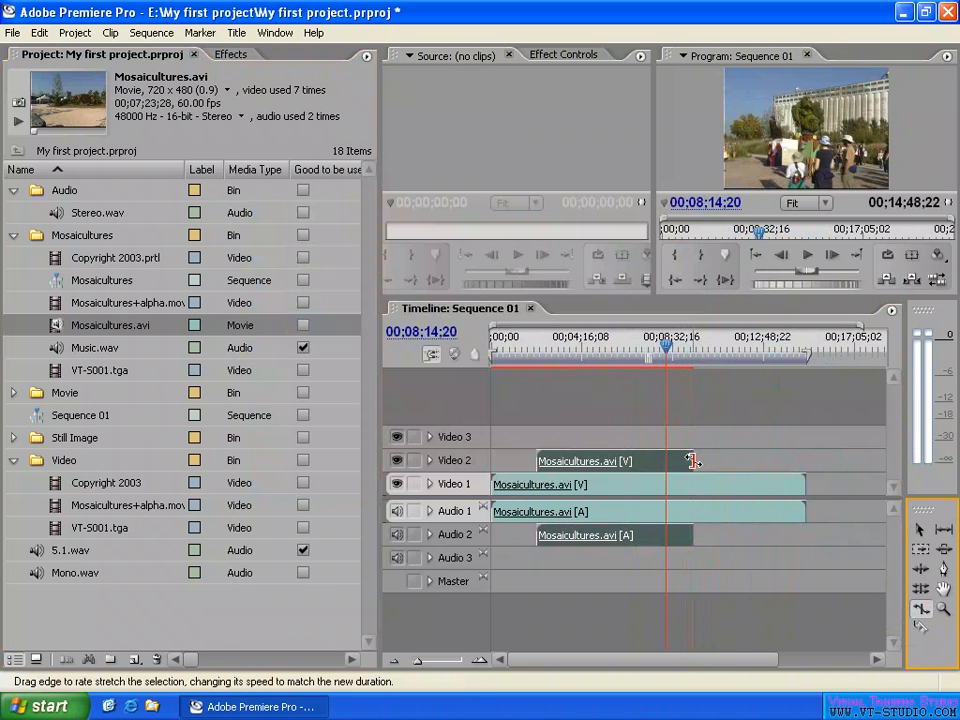
drag(692, 460, 793, 460)
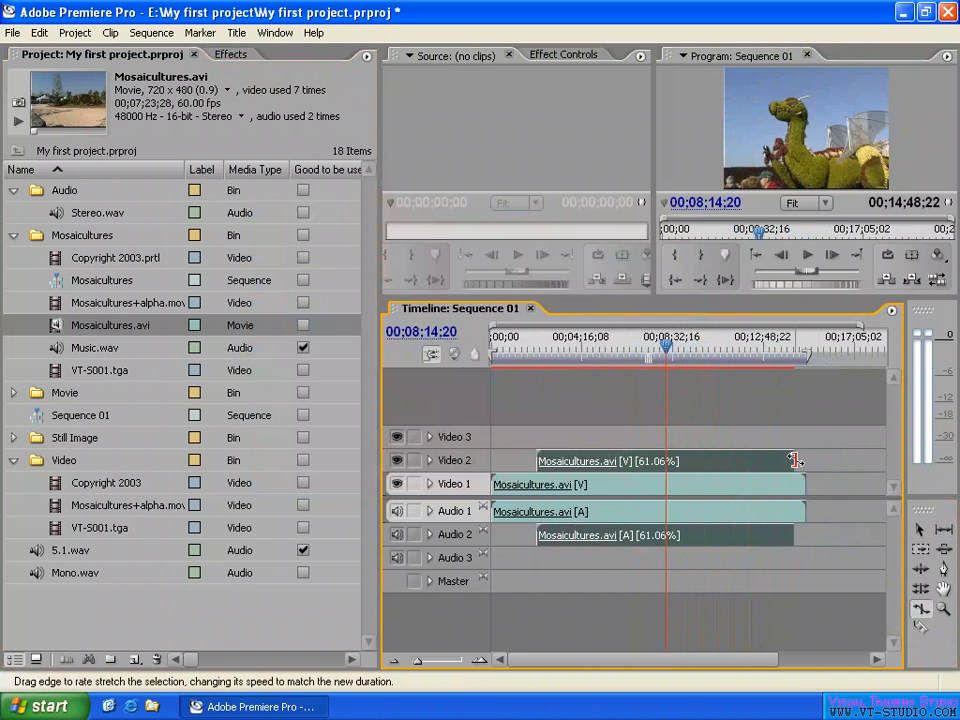
key(ctrl+z)
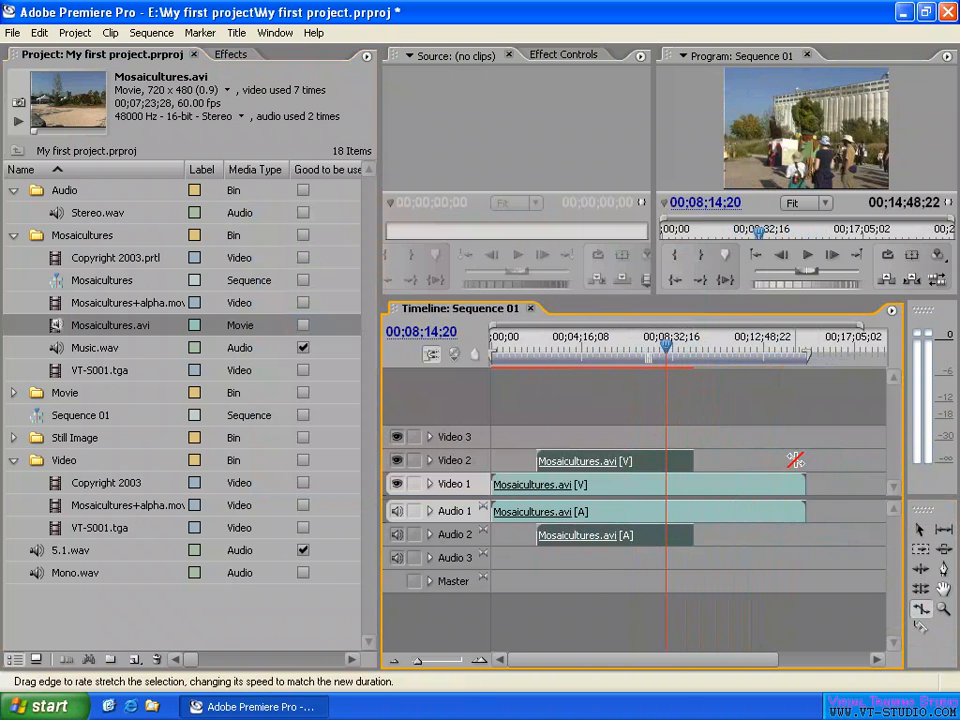
click(920, 530)
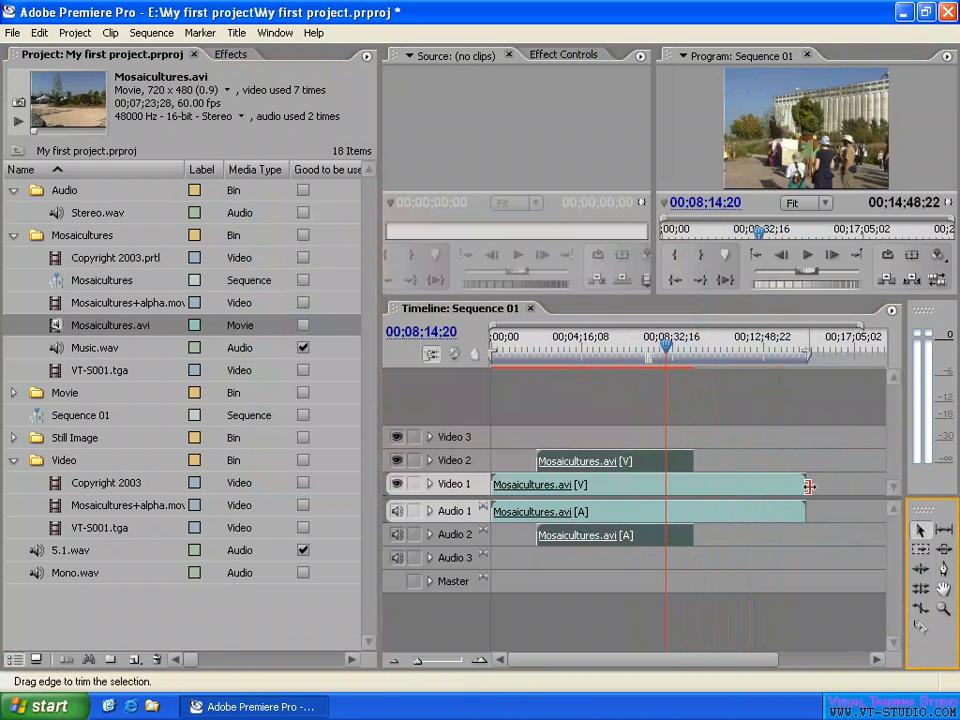
Trim the Mosaicultures.avi clip on Video 1 from its end, move it later on the track, and preview the sequence at 00;13;39;29 and 00;06;52;19
drag(804, 484, 765, 482)
drag(615, 484, 776, 493)
drag(752, 350, 782, 348)
click(719, 378)
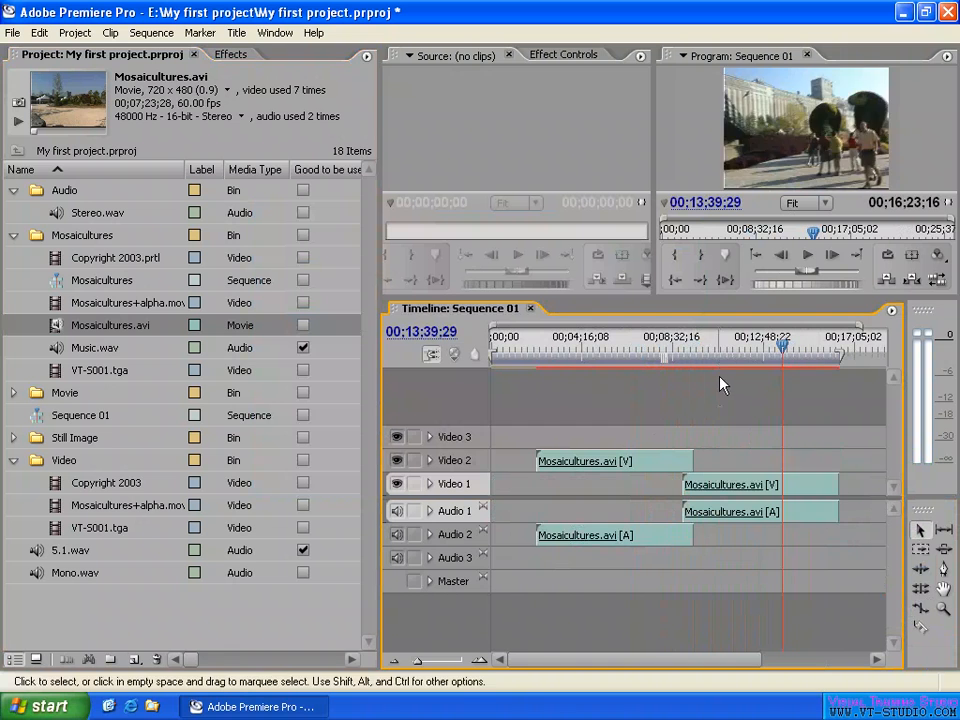
click(638, 346)
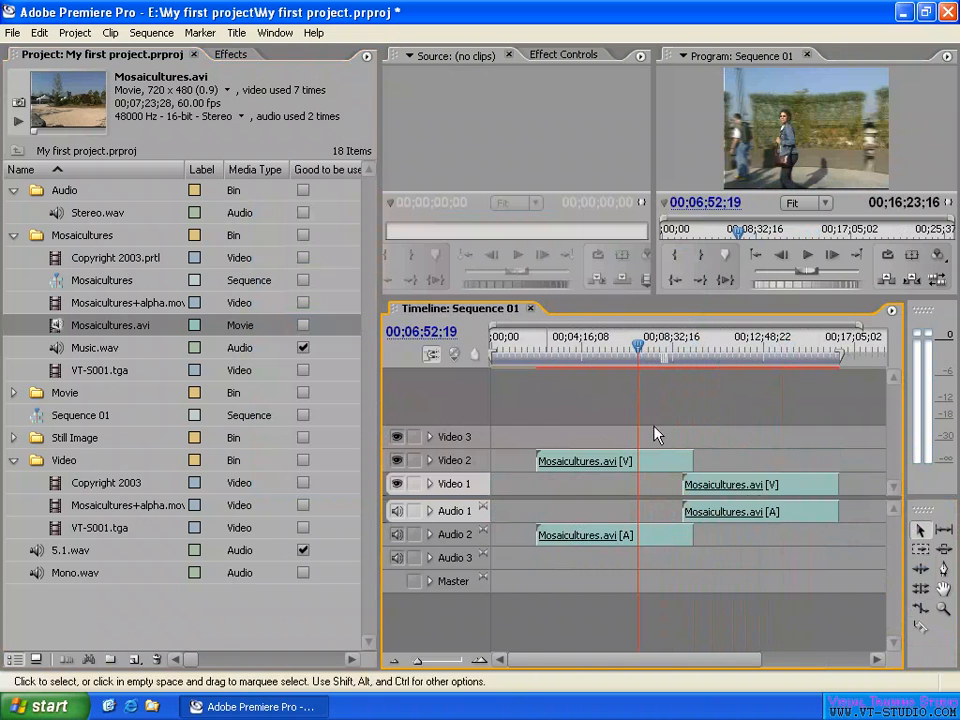
Delete all clips from the sequence and reinterpret Mosaicultures.avi to use the frame rate from the file
drag(759, 420, 602, 543)
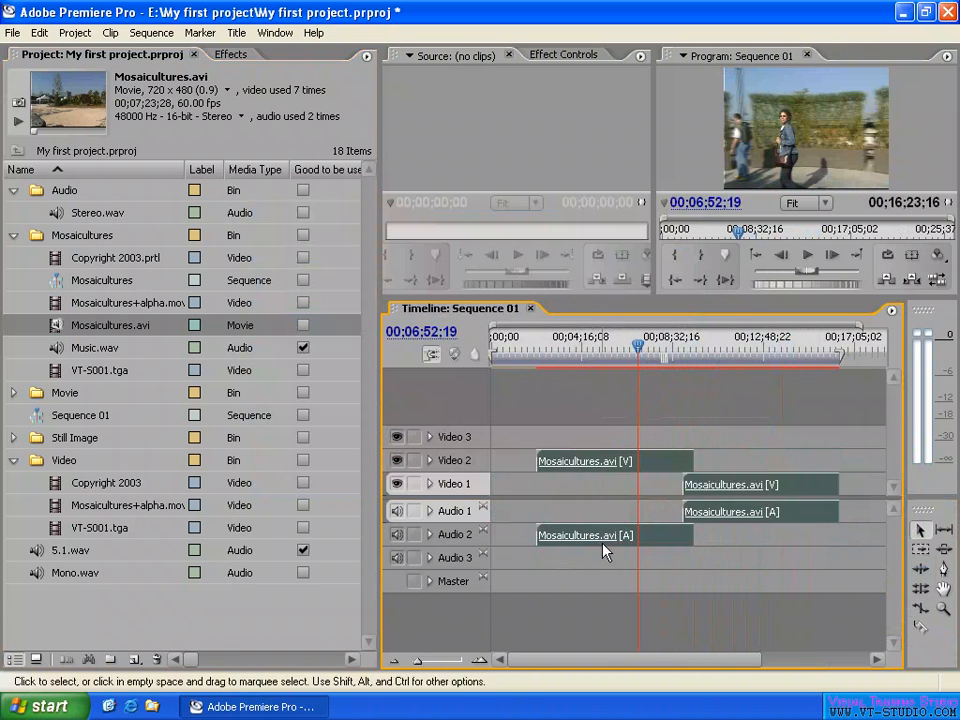
key(Delete)
click(57, 325)
right_click(57, 325)
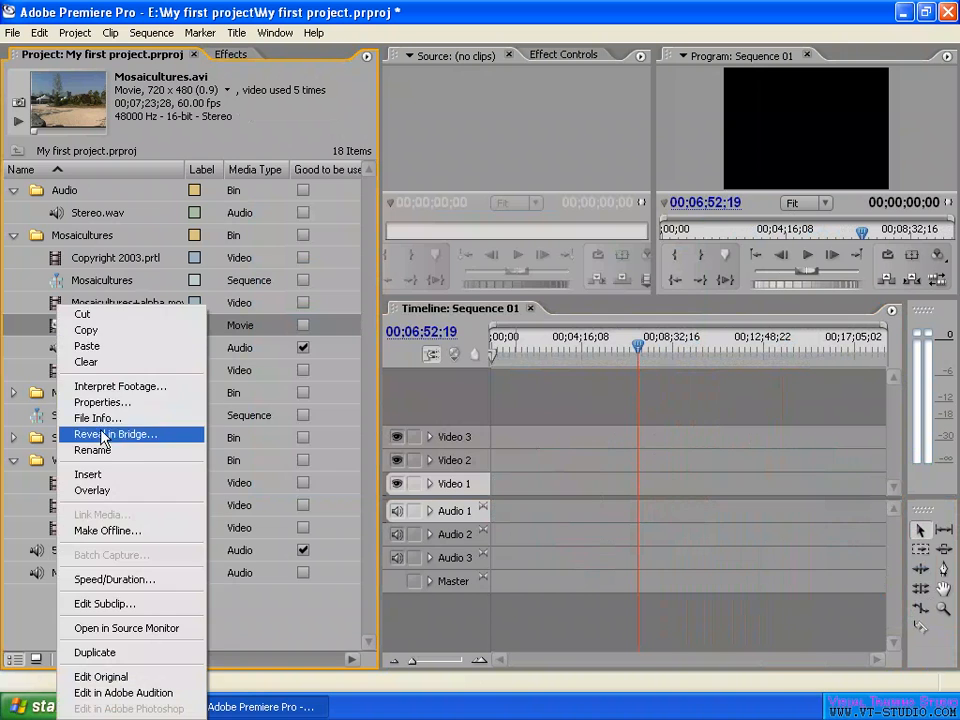
click(105, 293)
click(349, 251)
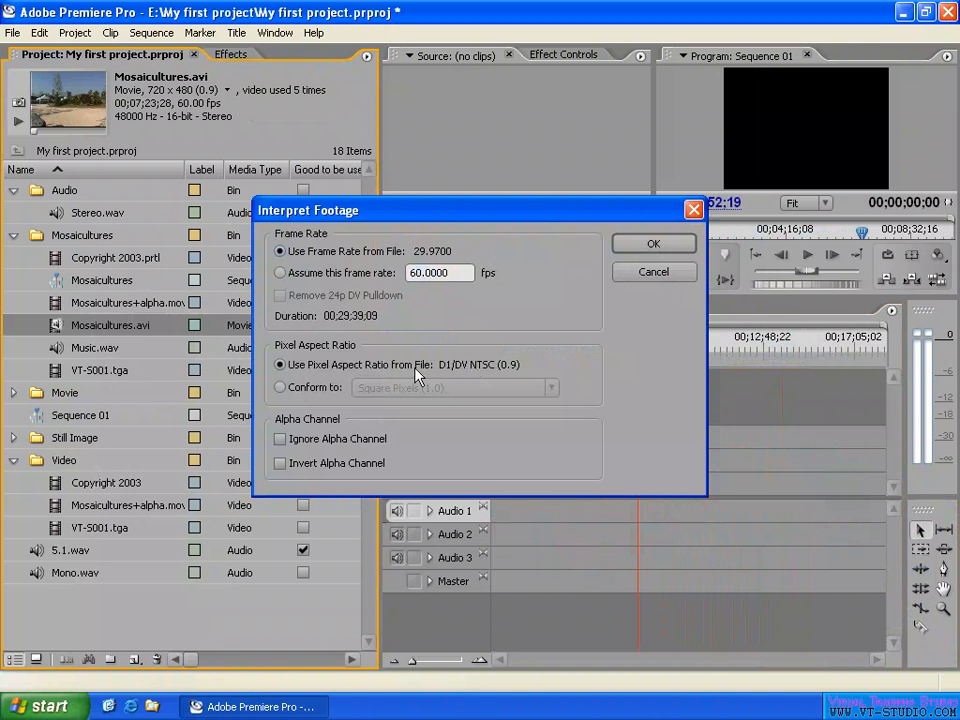
click(653, 244)
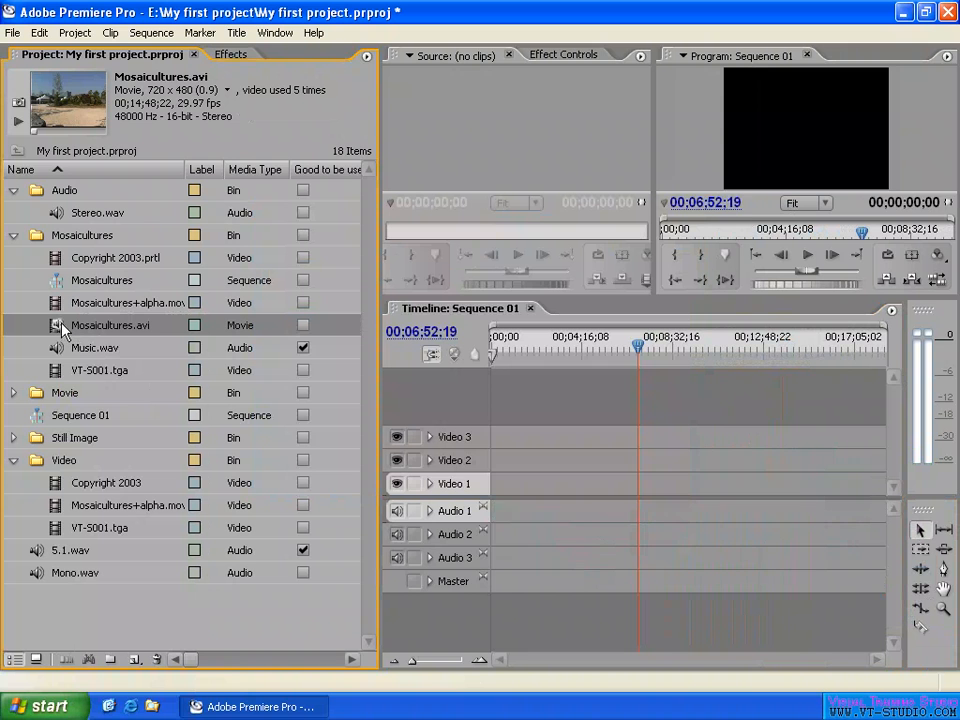
Place Mosaicultures.avi at the start of Video 1, select its picture at 00;06;02;13, and set the program view's magnification to 25%
drag(60, 326, 472, 486)
click(618, 348)
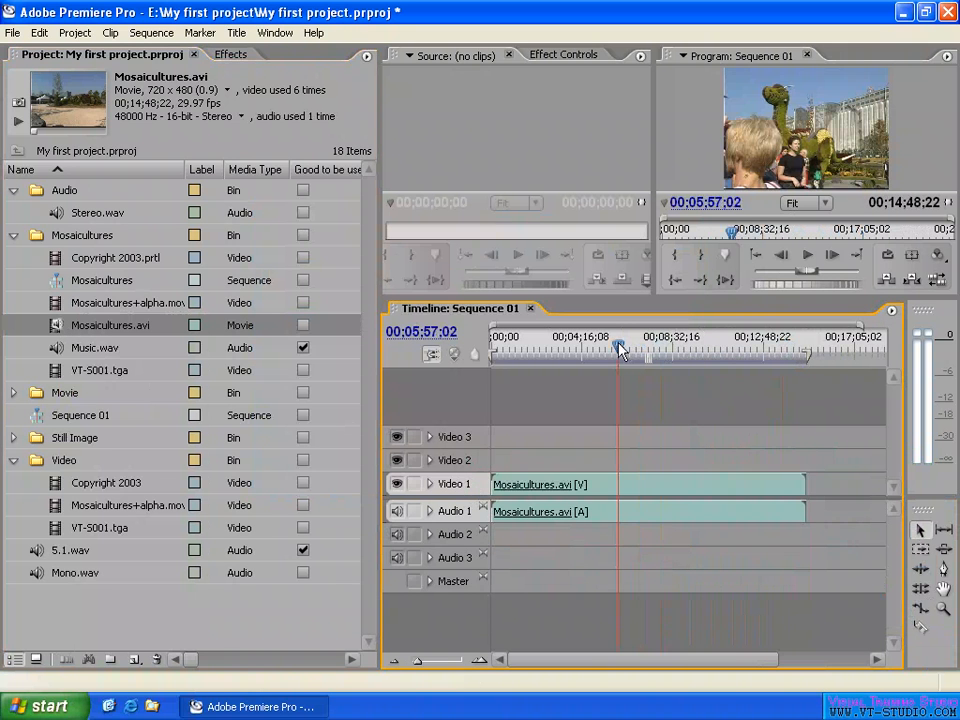
drag(618, 348, 620, 349)
click(606, 484)
click(730, 104)
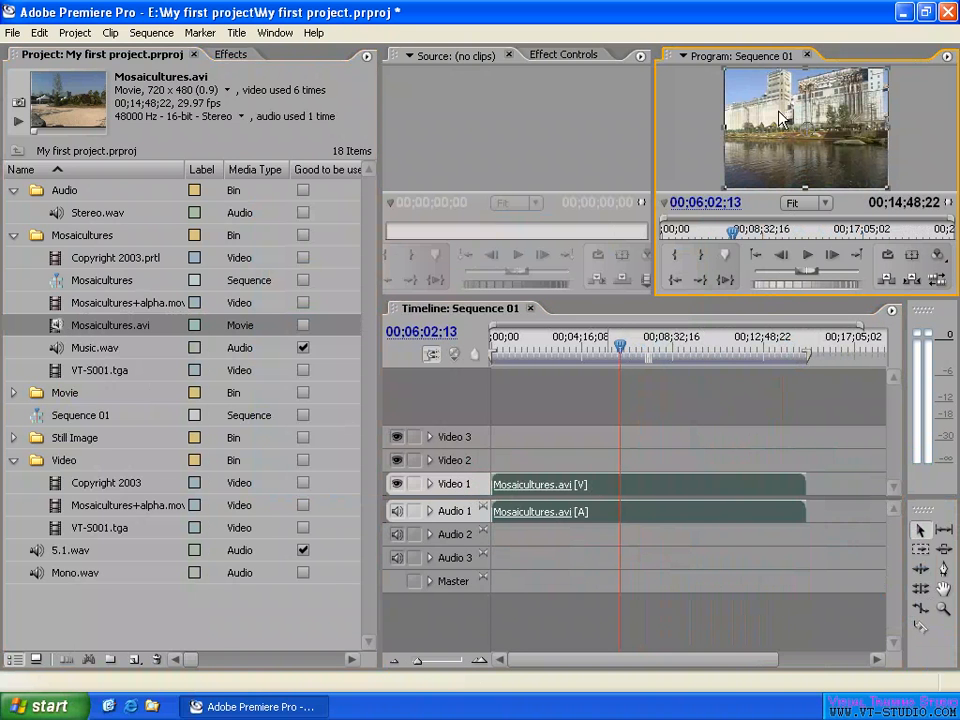
click(808, 205)
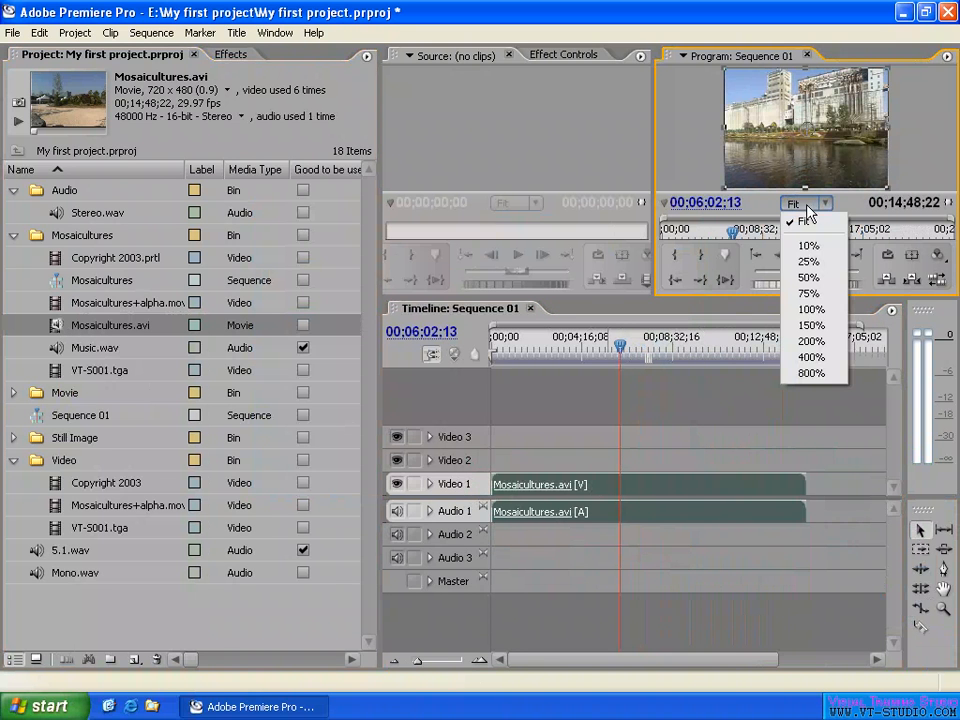
click(809, 261)
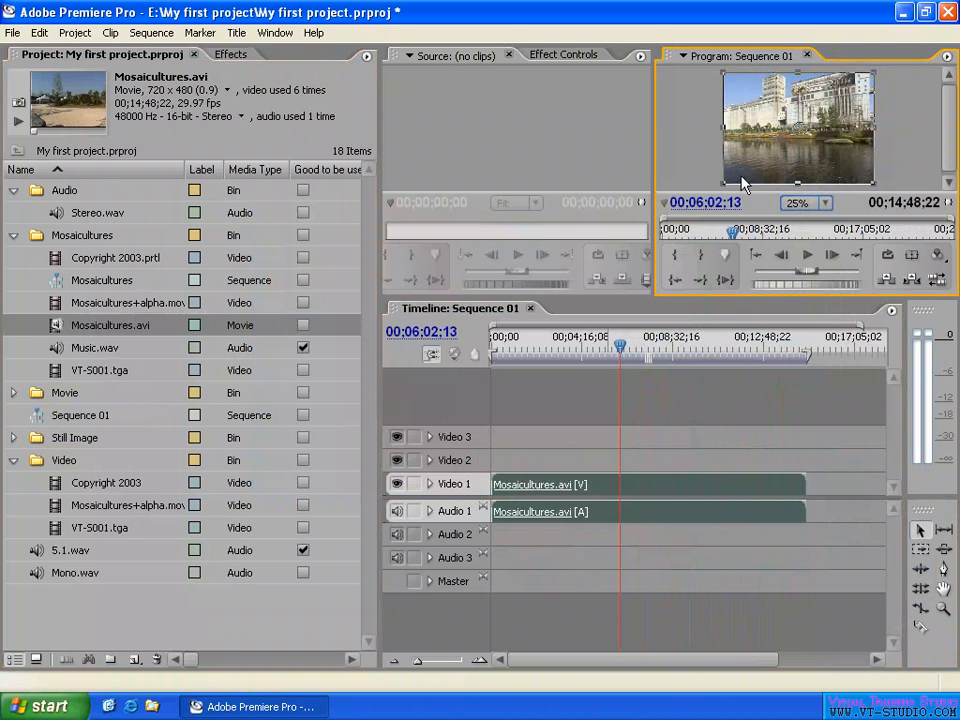
Conform the Mosaicultures.avi pixel aspect ratio to D1/DV NTSC Widescreen 16:9 (1.2) and shift its picture slightly in the program view
right_click(57, 333)
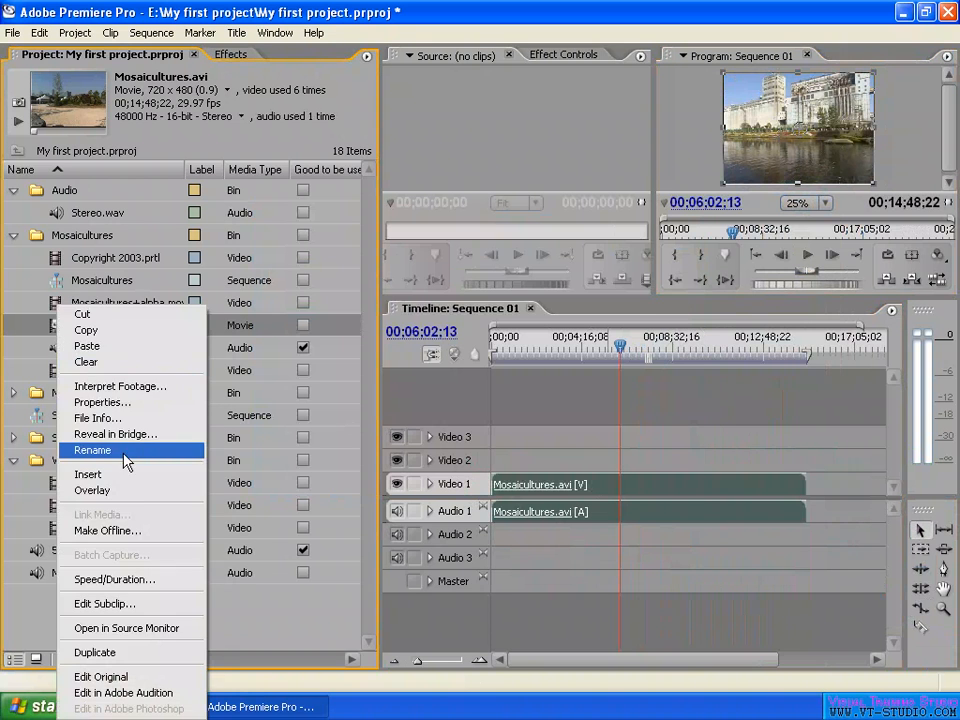
click(205, 386)
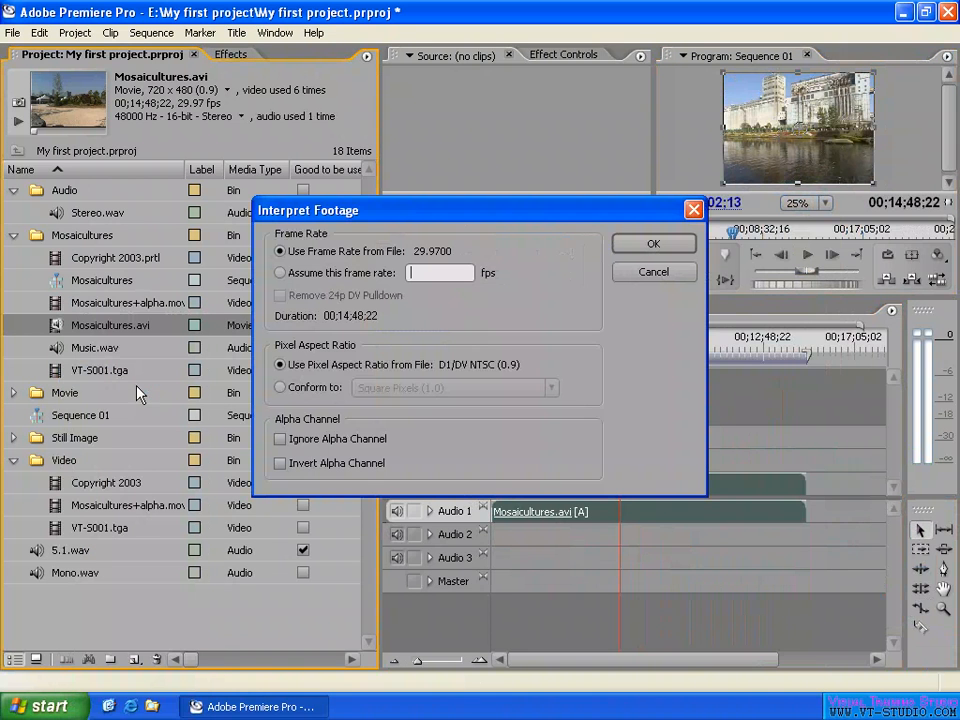
click(295, 390)
click(480, 388)
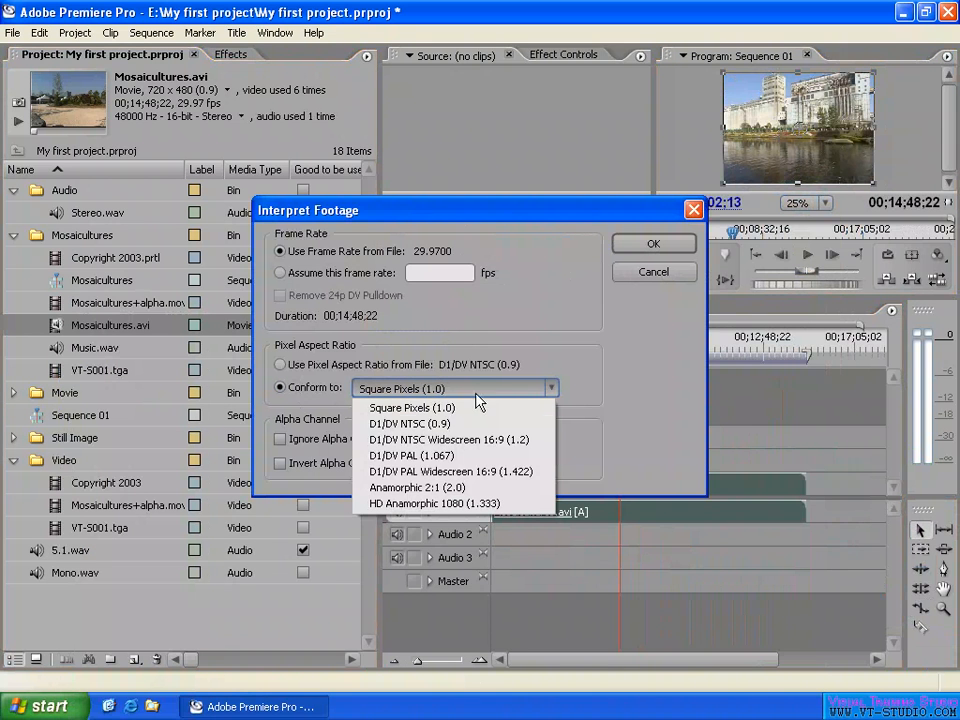
click(524, 441)
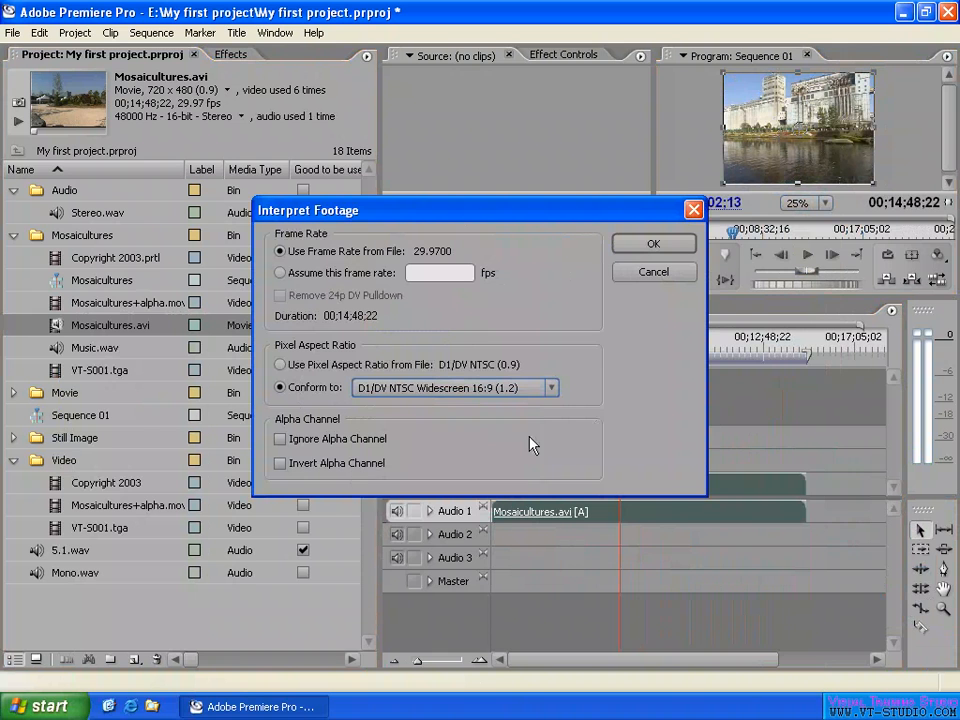
click(653, 248)
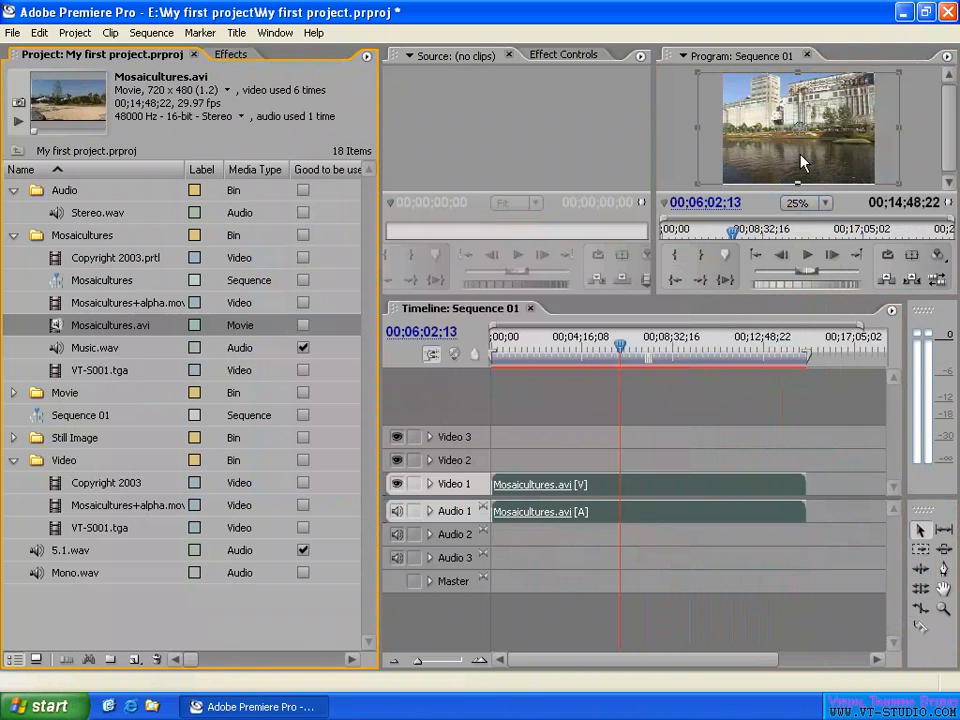
mouse_move(775, 163)
mouse_down()
mouse_move(812, 163)
mouse_move(765, 163)
mouse_move(815, 162)
mouse_move(789, 165)
mouse_up()
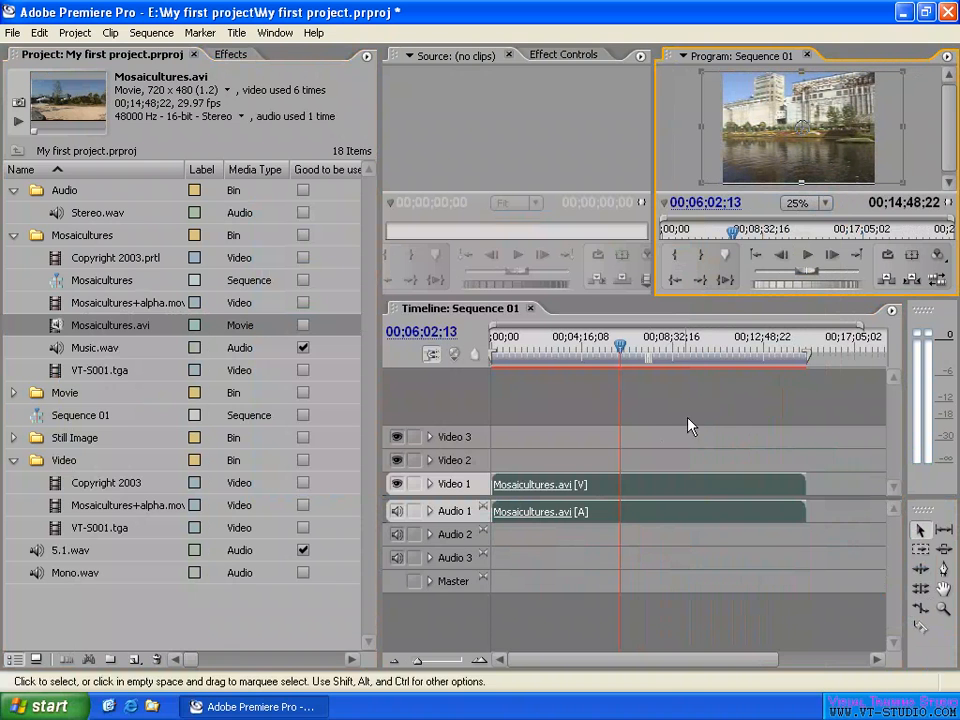
Review the Interpret Footage settings of Mosaicultures.avi without applying any change
right_click(58, 325)
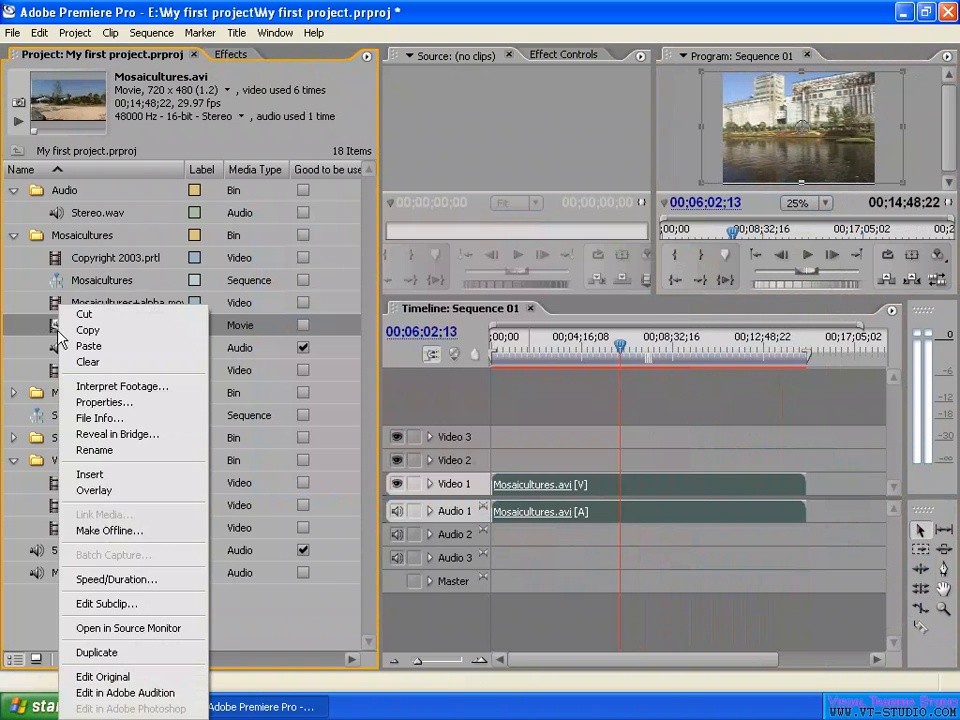
click(110, 386)
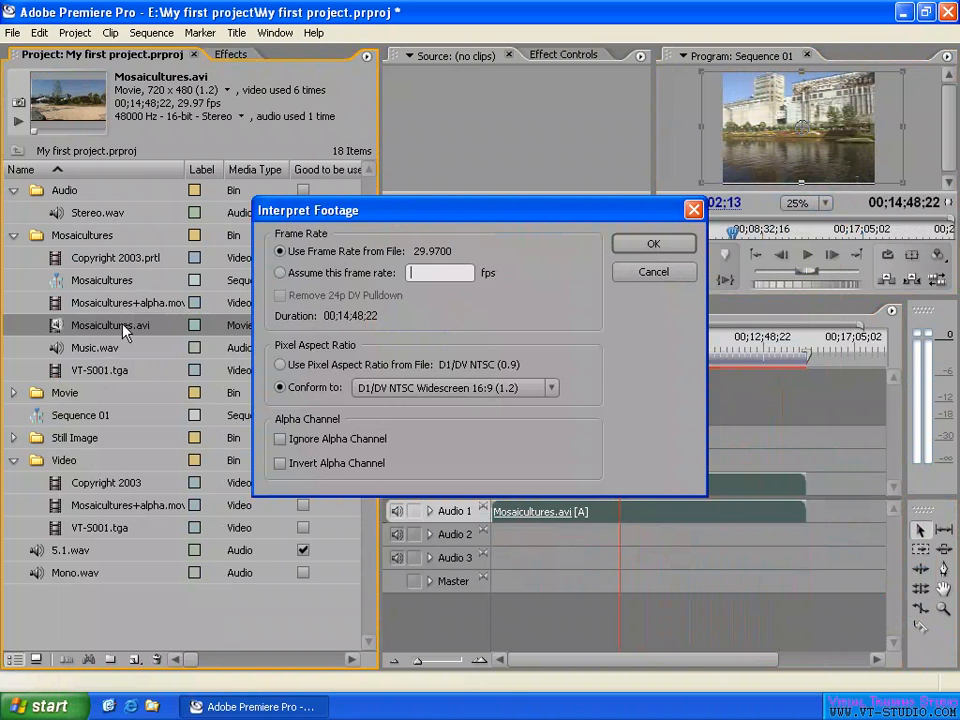
click(652, 273)
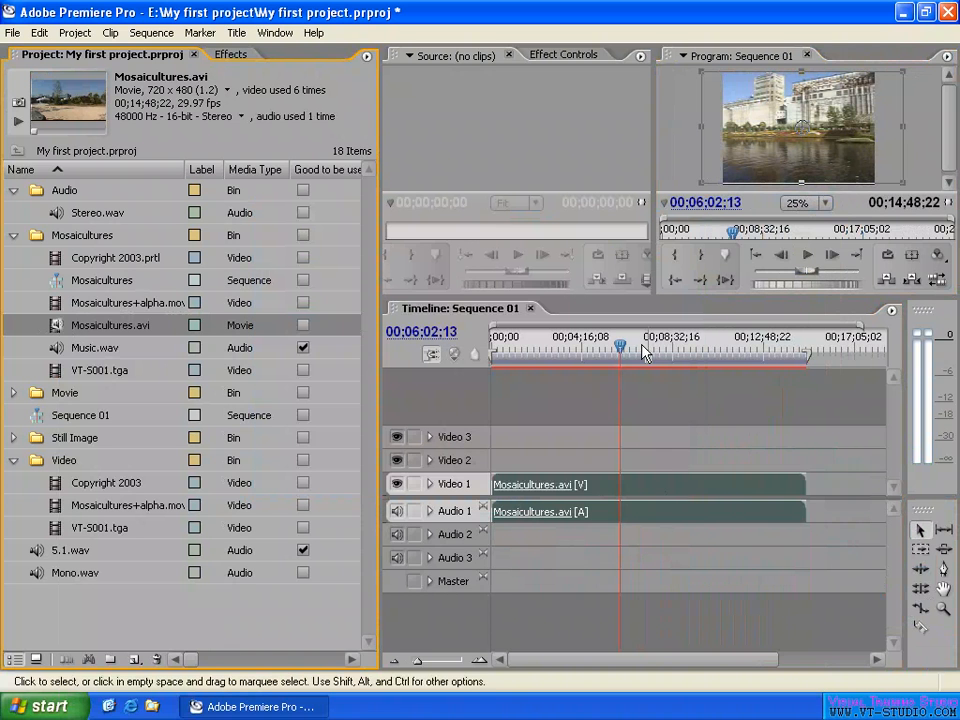
Delete the Mosaicultures.avi clip from the sequence and place Mosaicultures+alpha.mov at the start of Video 2, with the playhead at 00;00;00;00
click(664, 484)
key(Delete)
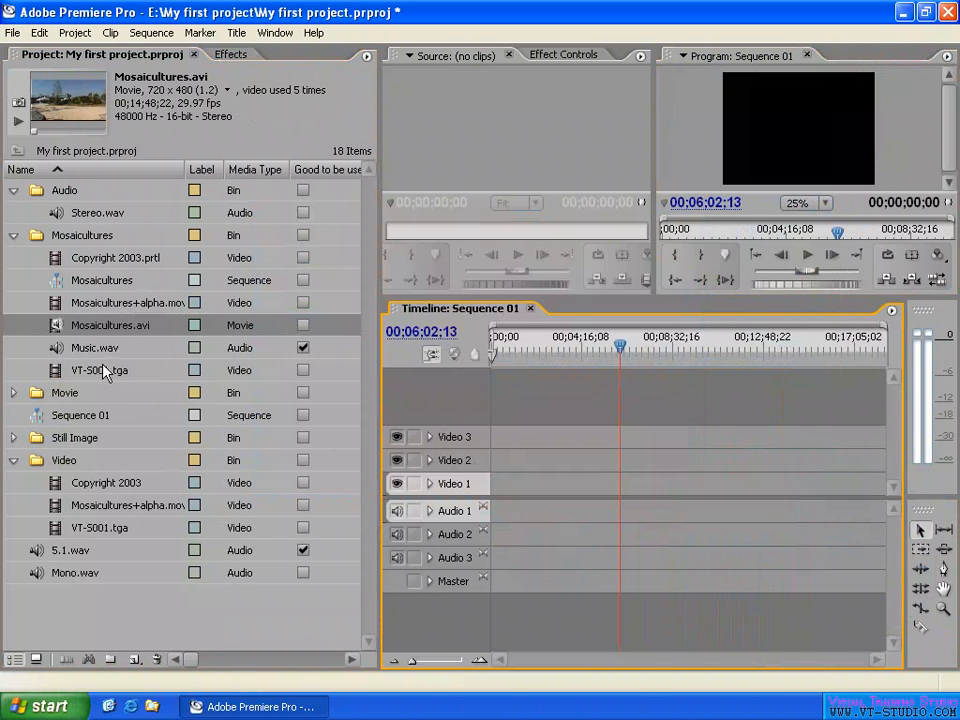
click(115, 304)
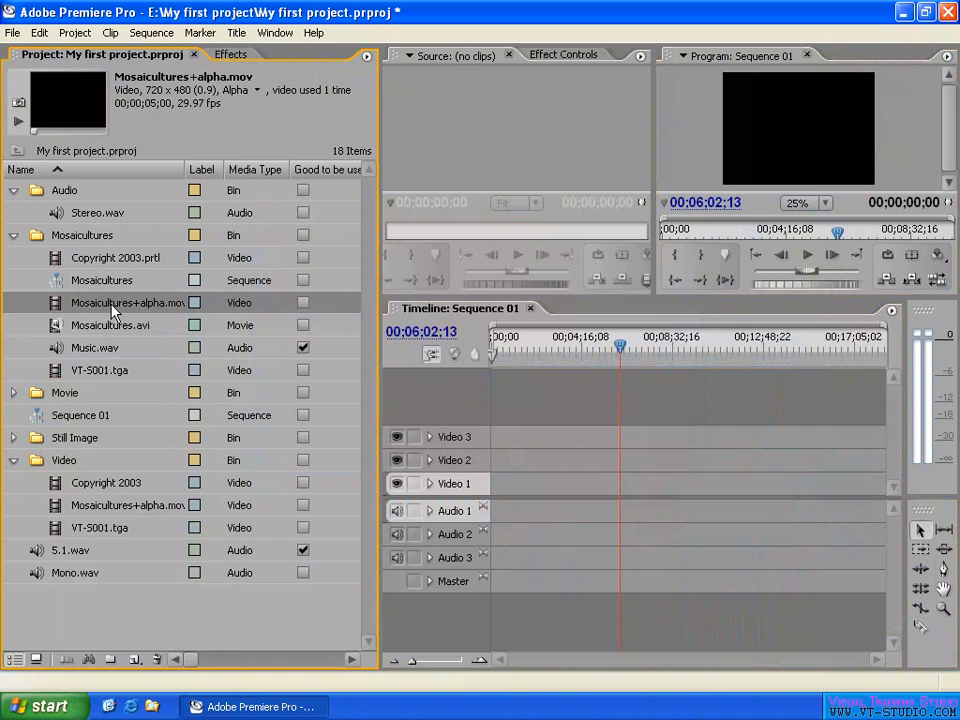
drag(85, 313, 496, 454)
click(460, 347)
key(Home)
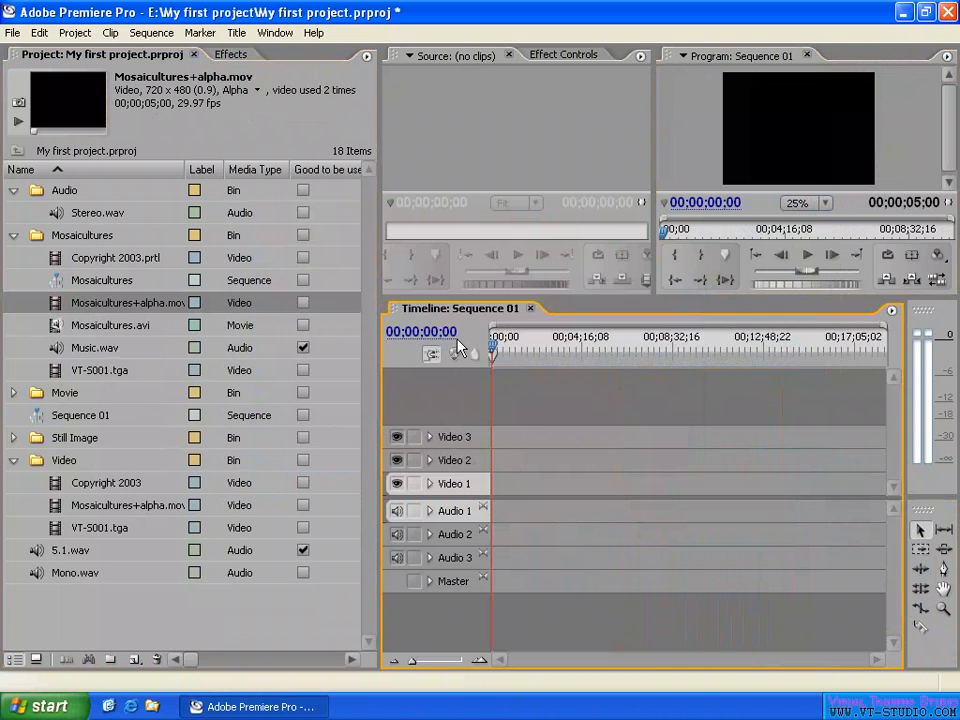
key(backslash)
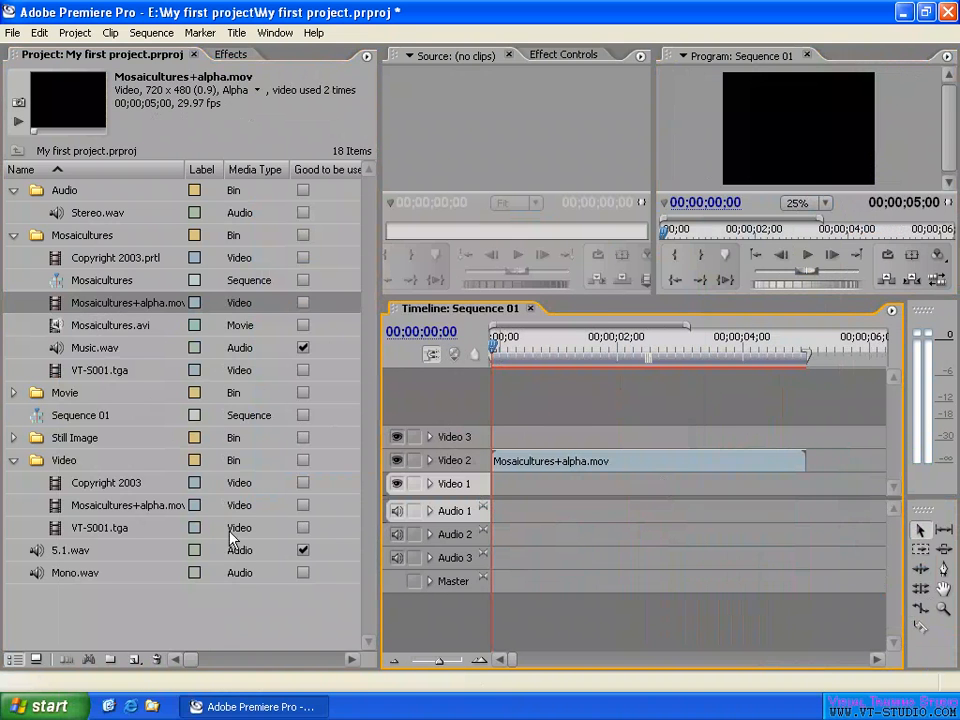
Create a magenta color matte (E300FC) named Color Matte and place it at the start of Video 1 beneath the alpha clip
click(96, 609)
click(138, 661)
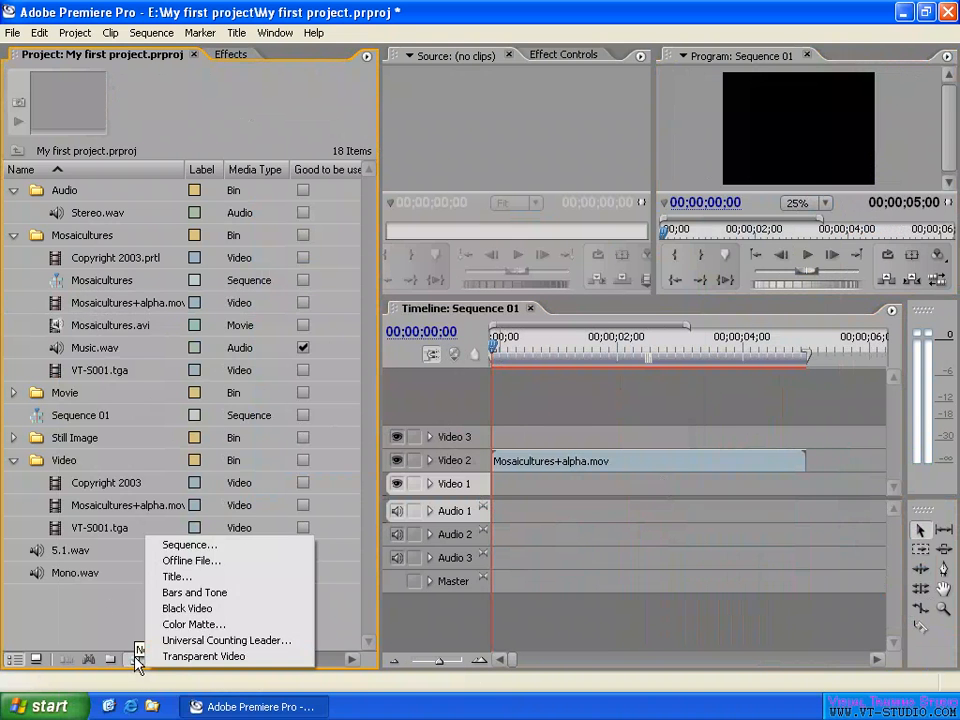
click(208, 624)
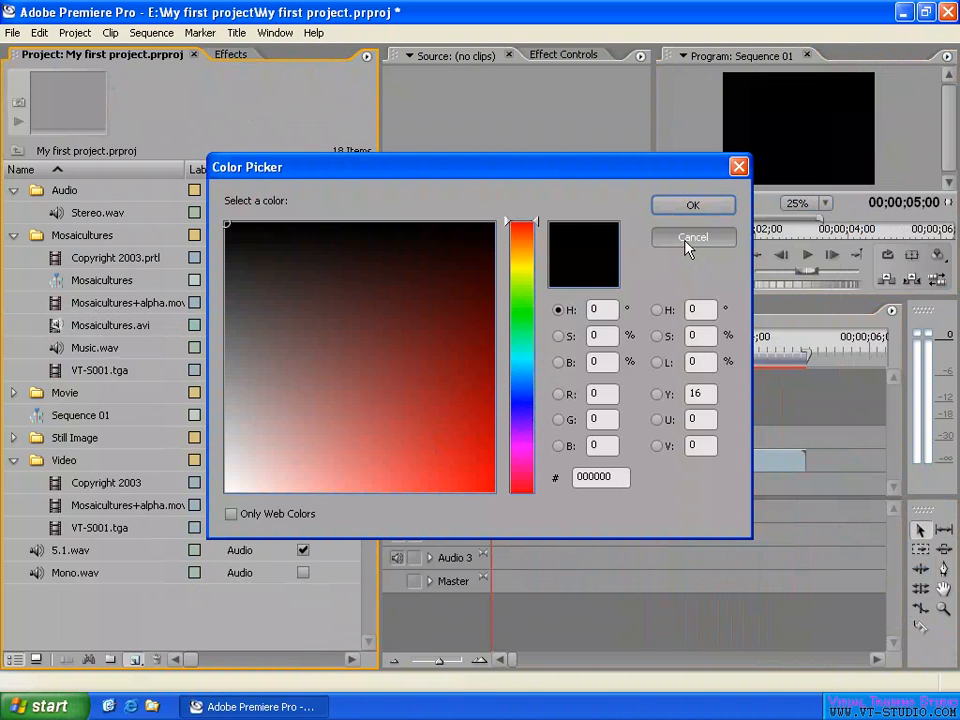
click(531, 319)
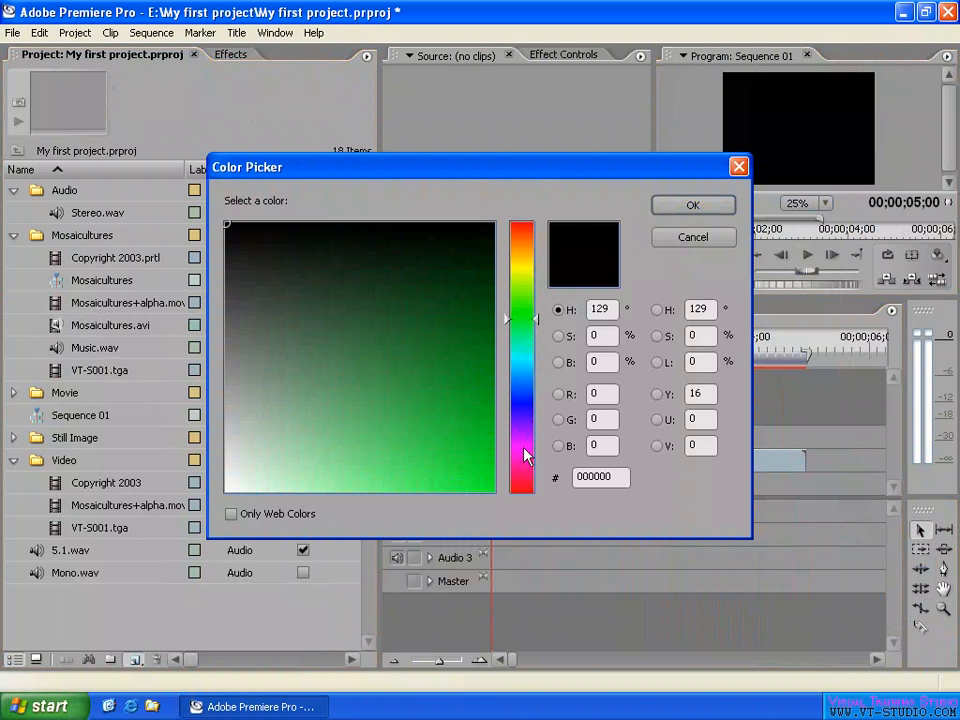
click(524, 445)
mouse_move(477, 417)
mouse_down()
mouse_move(477, 474)
mouse_move(495, 491)
mouse_up()
click(692, 205)
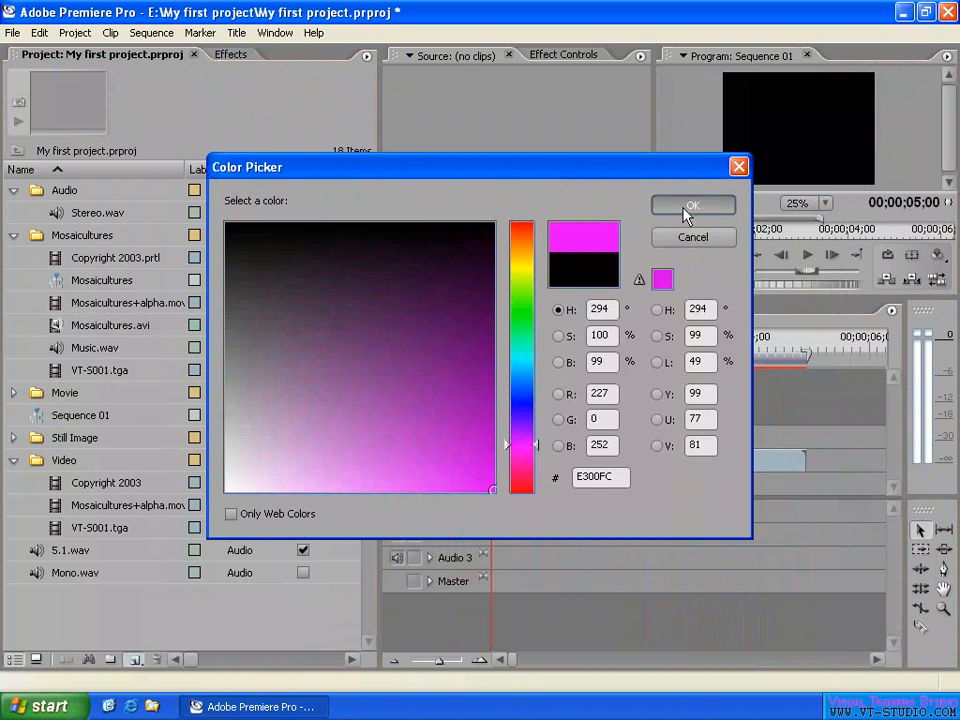
click(436, 281)
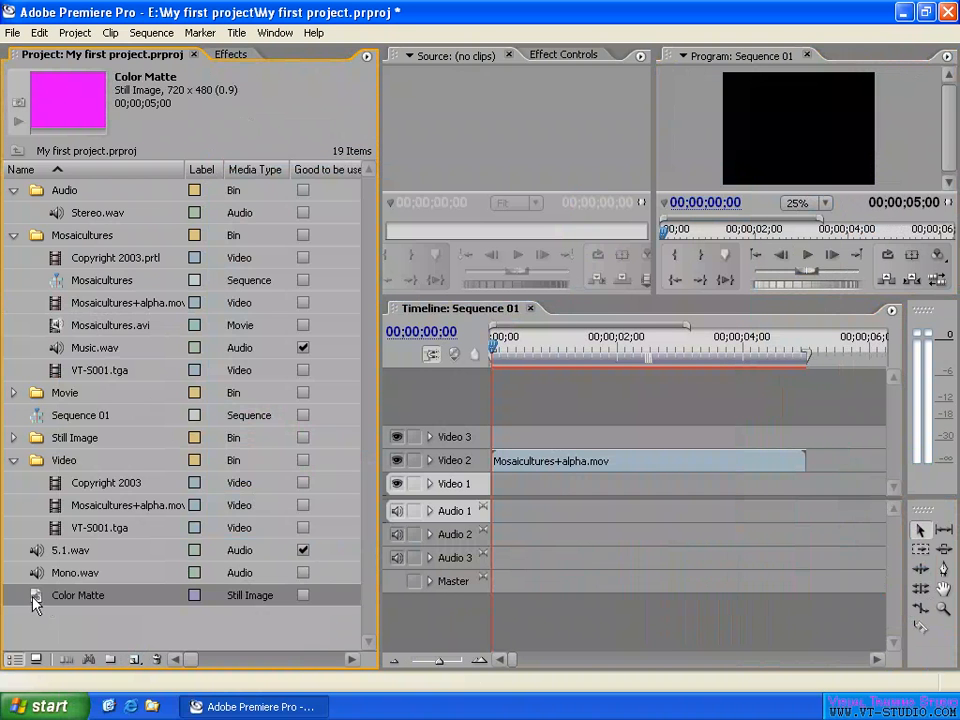
drag(33, 598, 497, 486)
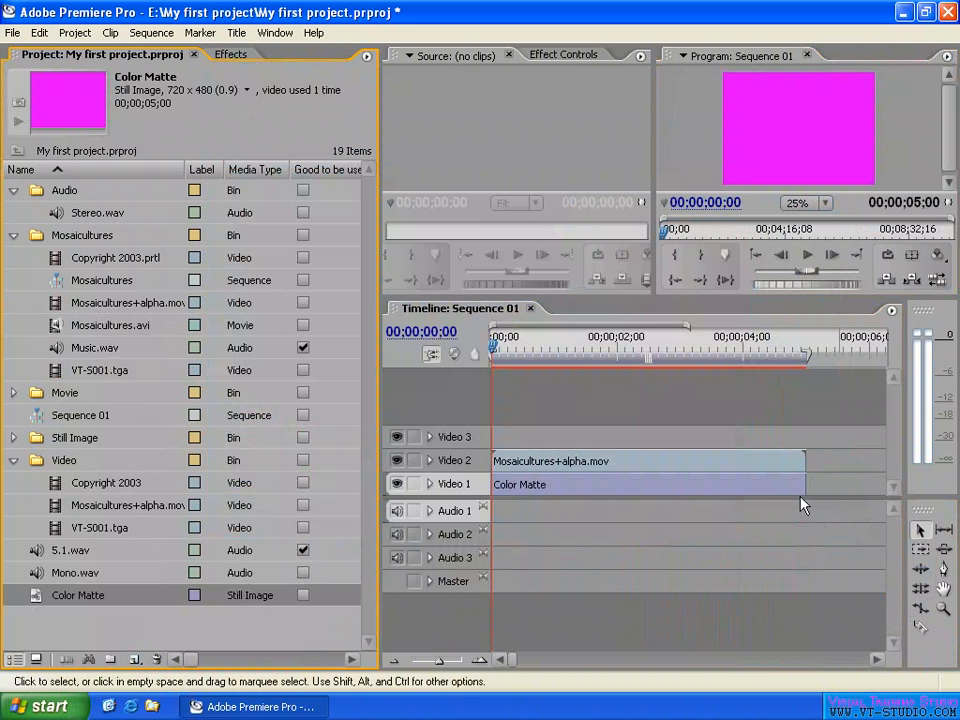
Extend the Color Matte clip on Video 1 to 00;00;11;14 and preview the title over it, leaving the playhead at 00;00;03;10
key(minus)
drag(645, 484, 848, 481)
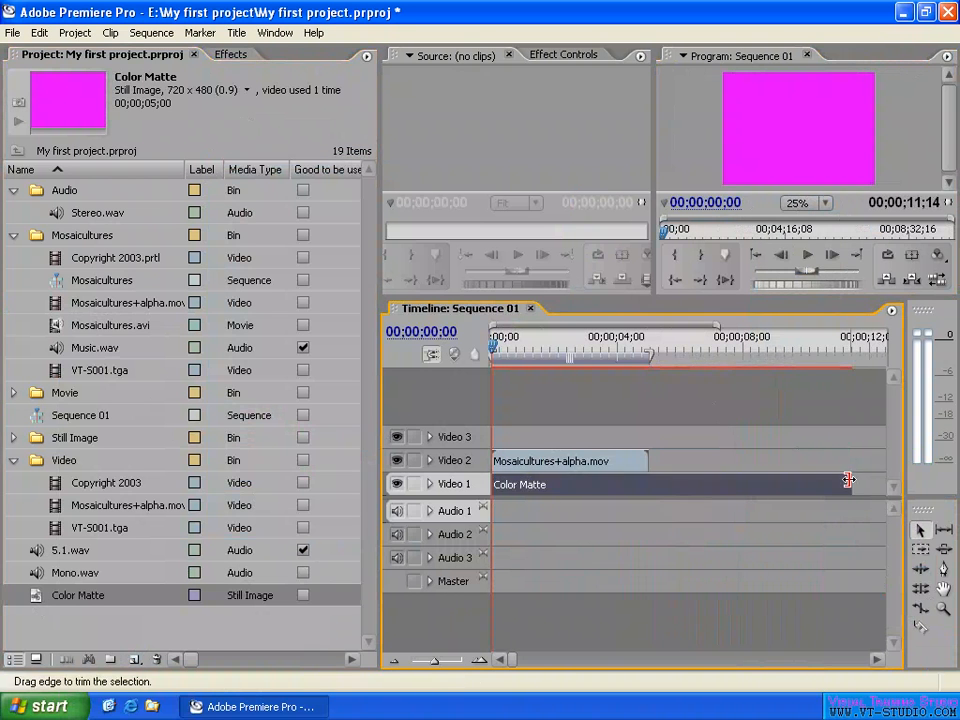
drag(541, 353, 581, 354)
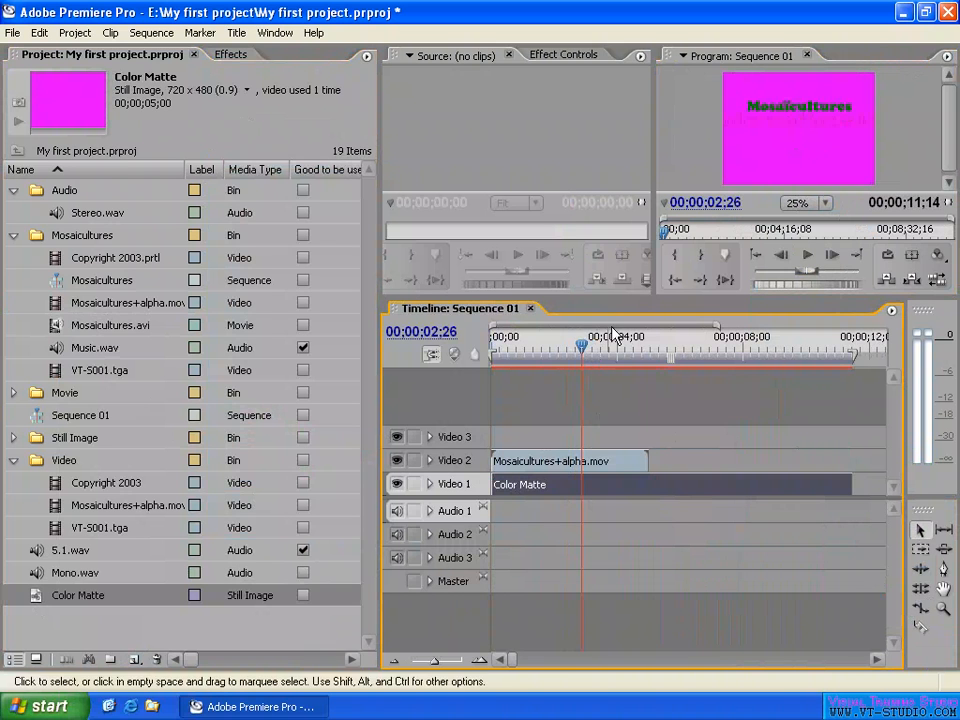
drag(583, 345, 598, 345)
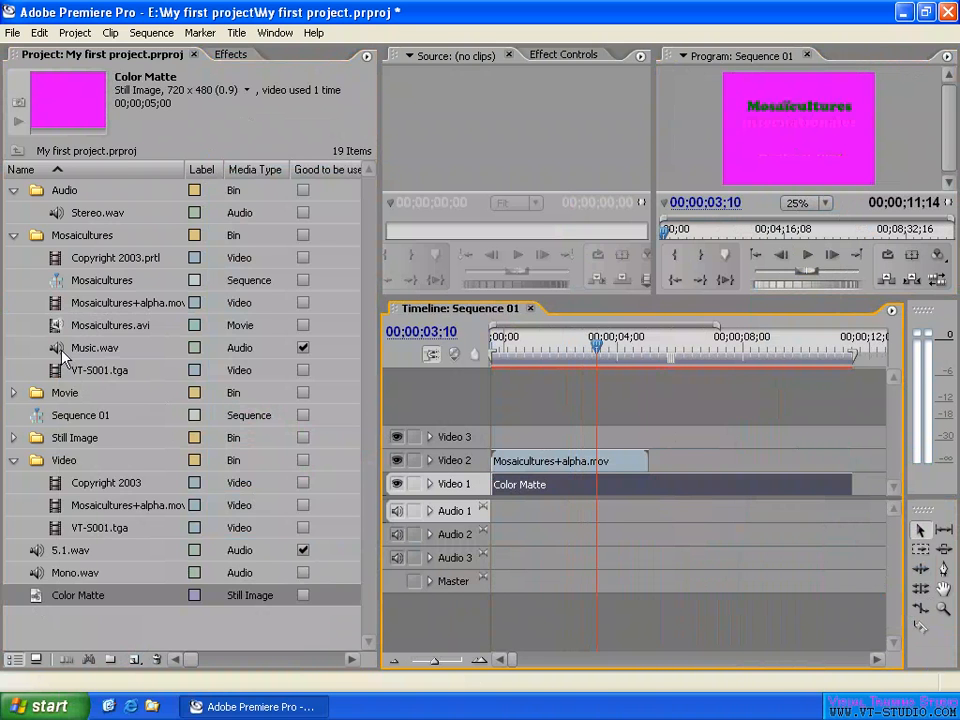
Open Mosaicultures+alpha.mov in the source monitor, display its alpha channel and move its playhead to 00;00;03;23
double_click(55, 303)
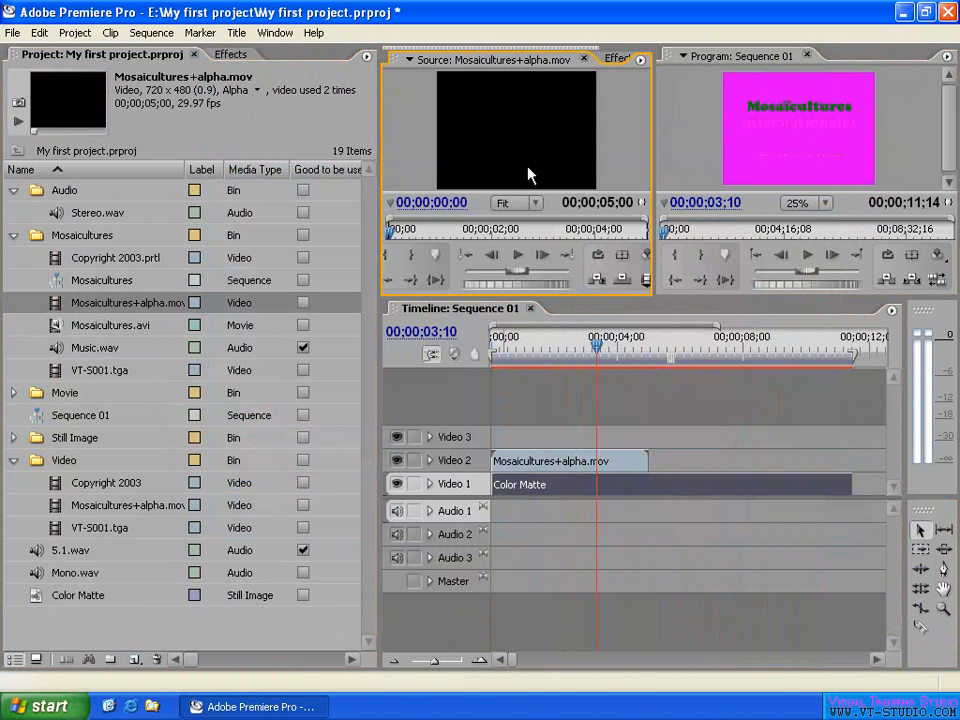
click(646, 256)
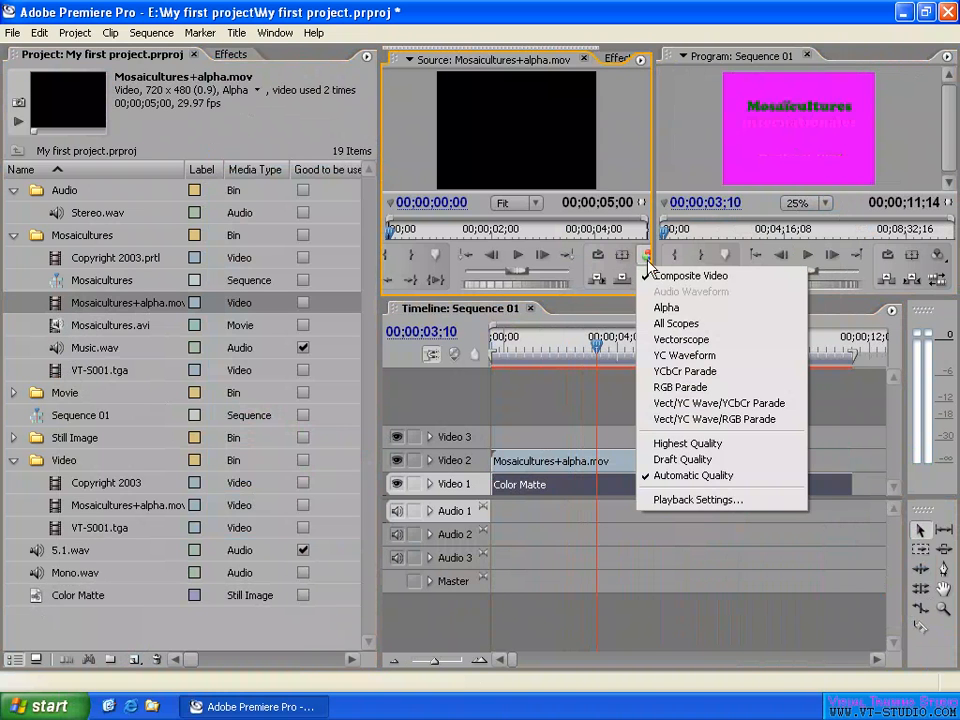
click(676, 312)
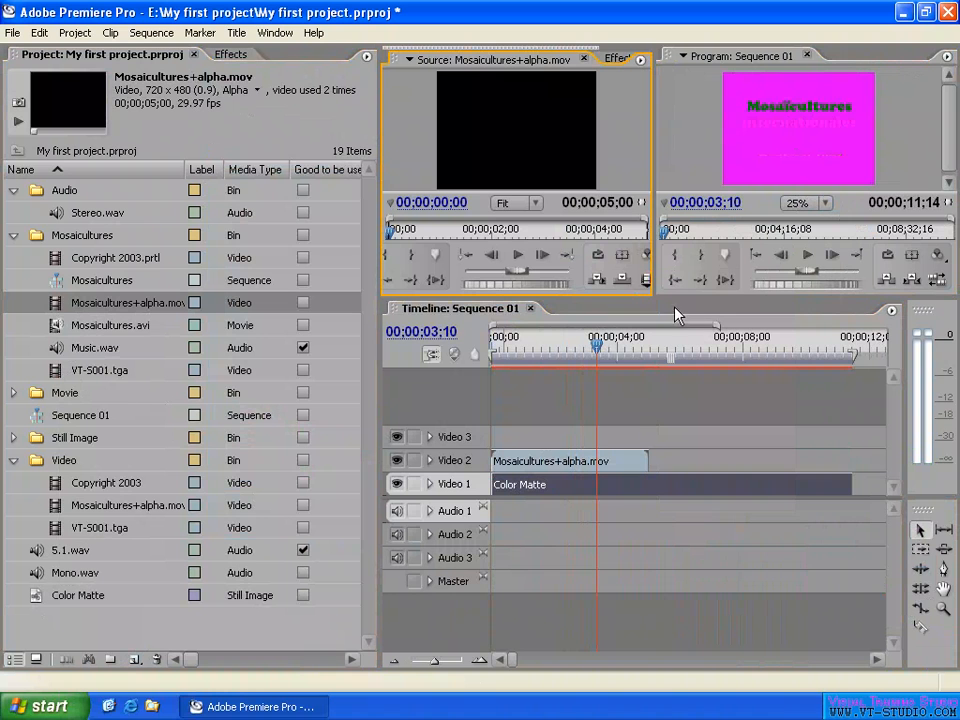
drag(463, 233, 585, 237)
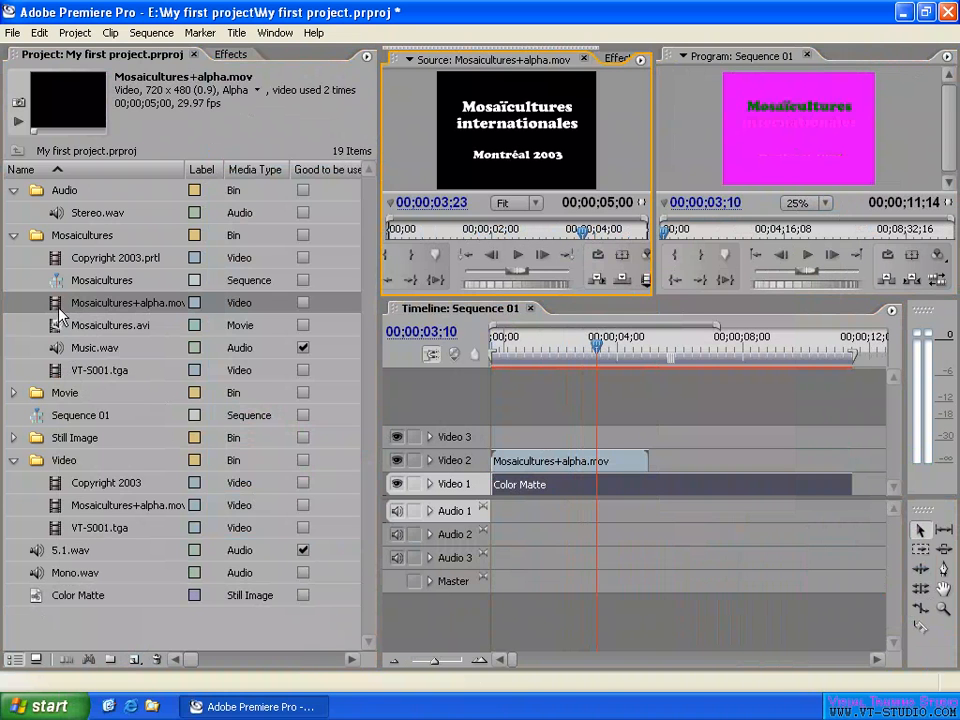
Interpret Mosaicultures+alpha.mov with Ignore Alpha Channel enabled and check the effect in the source and program views
click(574, 344)
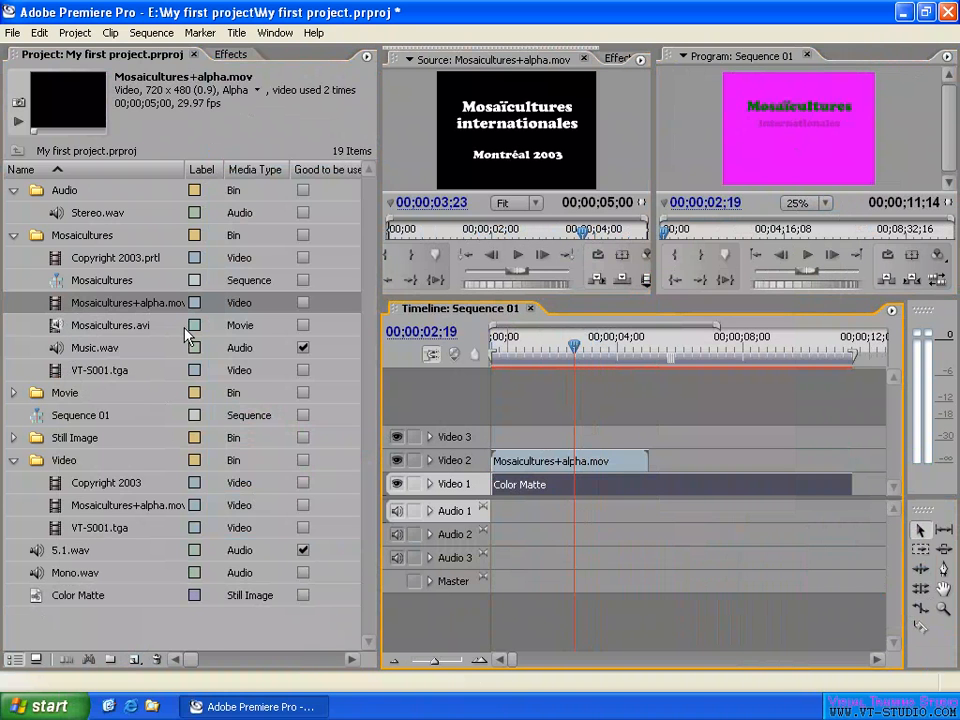
right_click(55, 300)
click(125, 382)
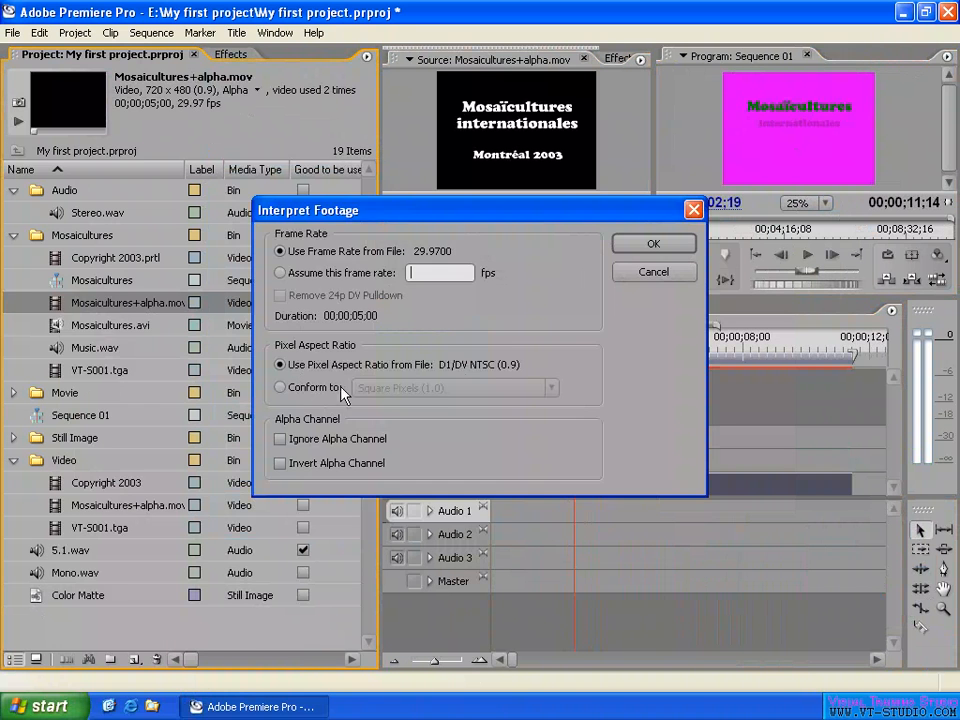
click(281, 440)
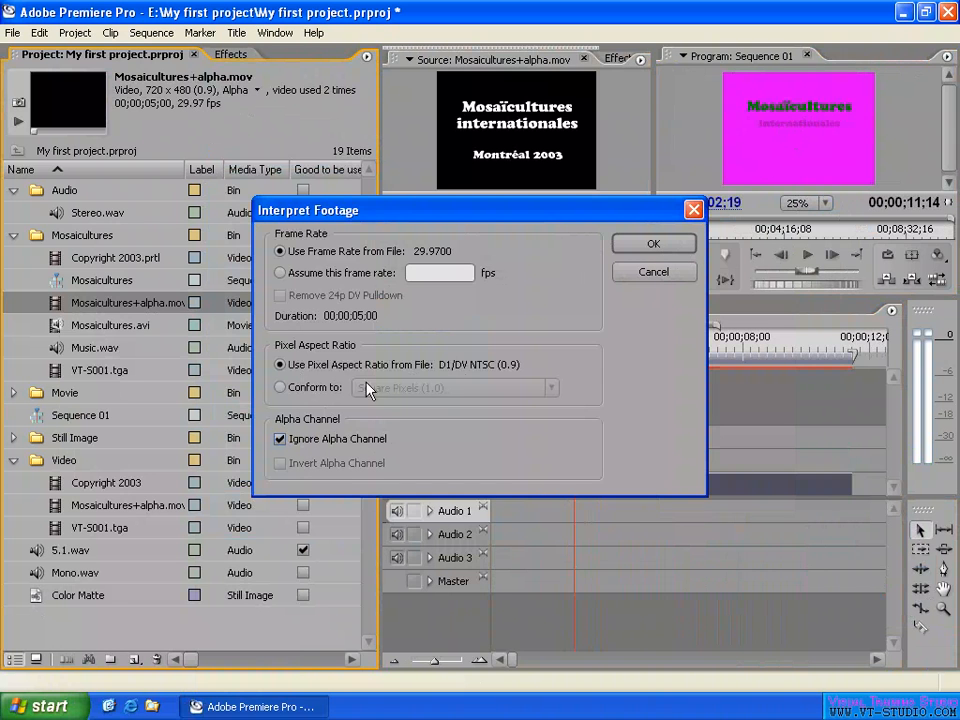
click(646, 249)
click(516, 350)
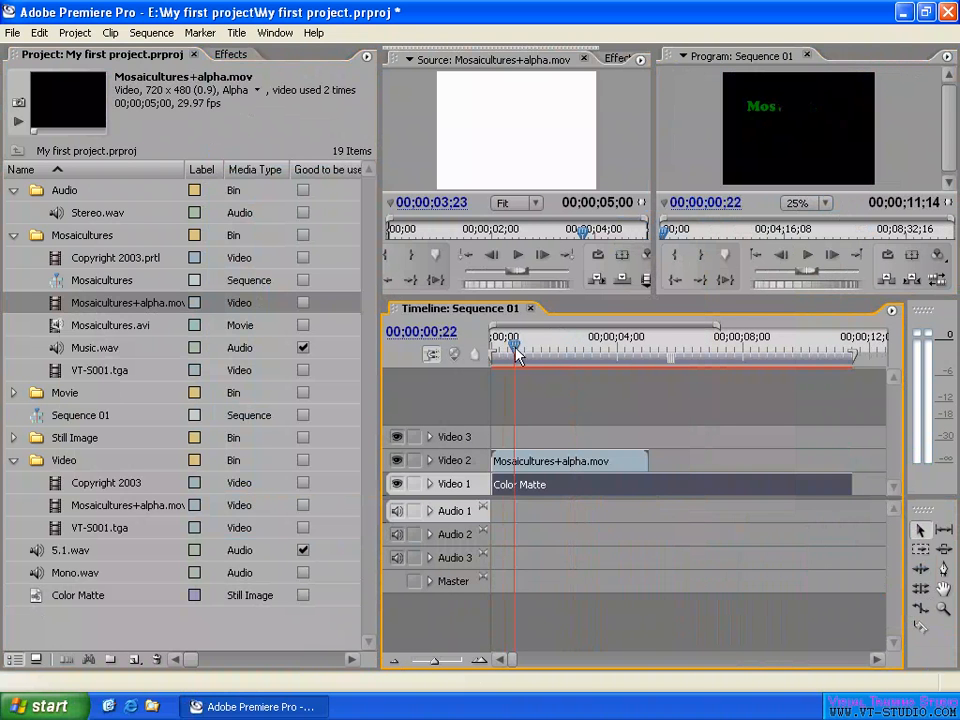
drag(516, 352, 567, 350)
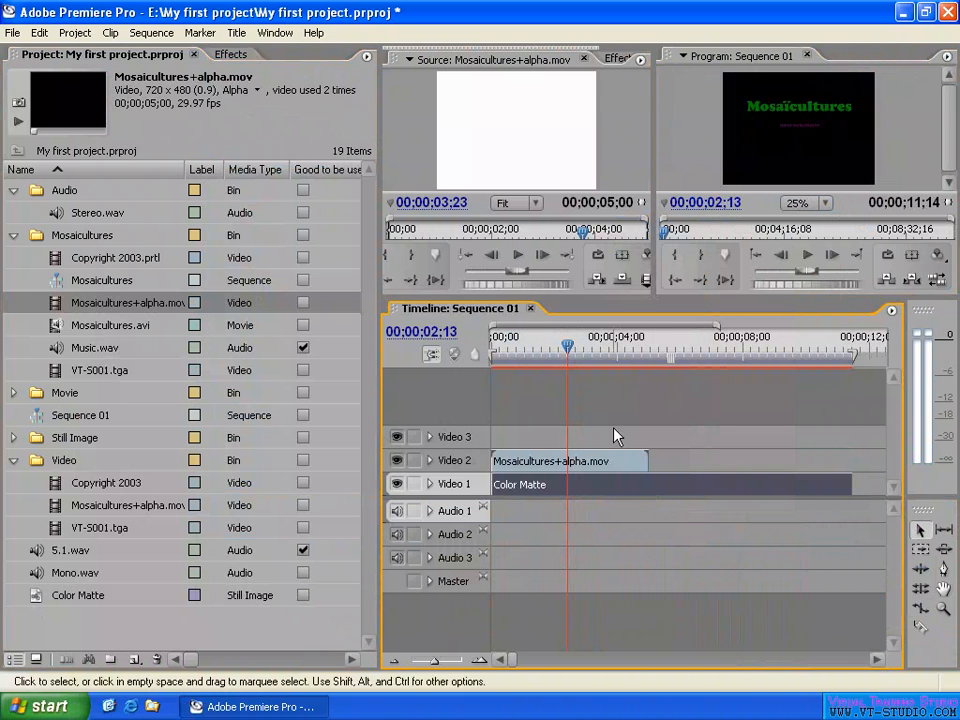
click(530, 155)
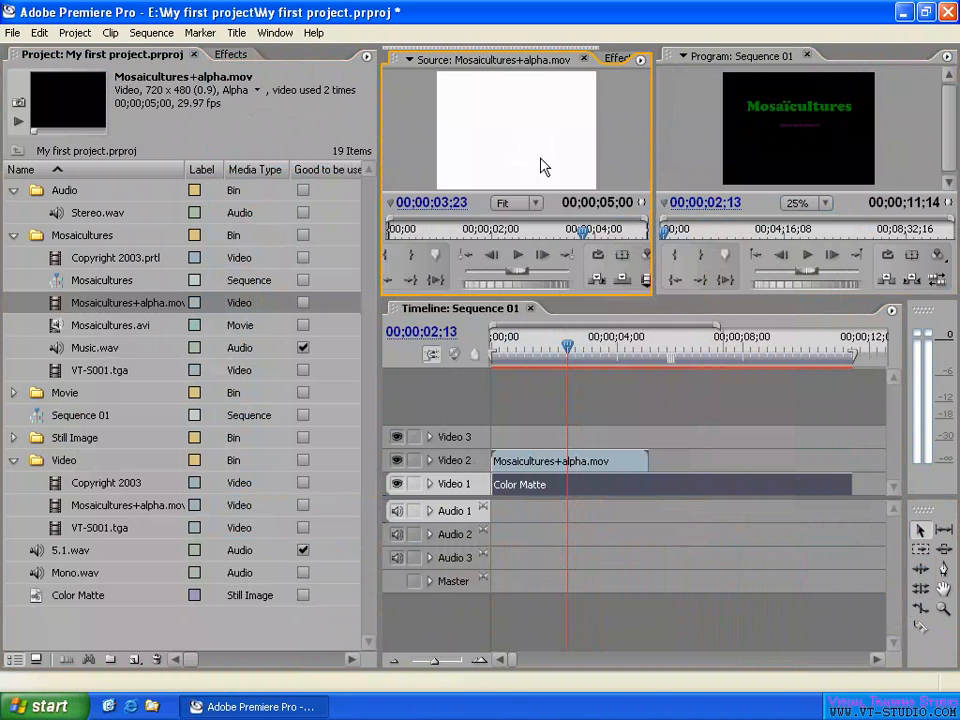
drag(567, 346, 572, 347)
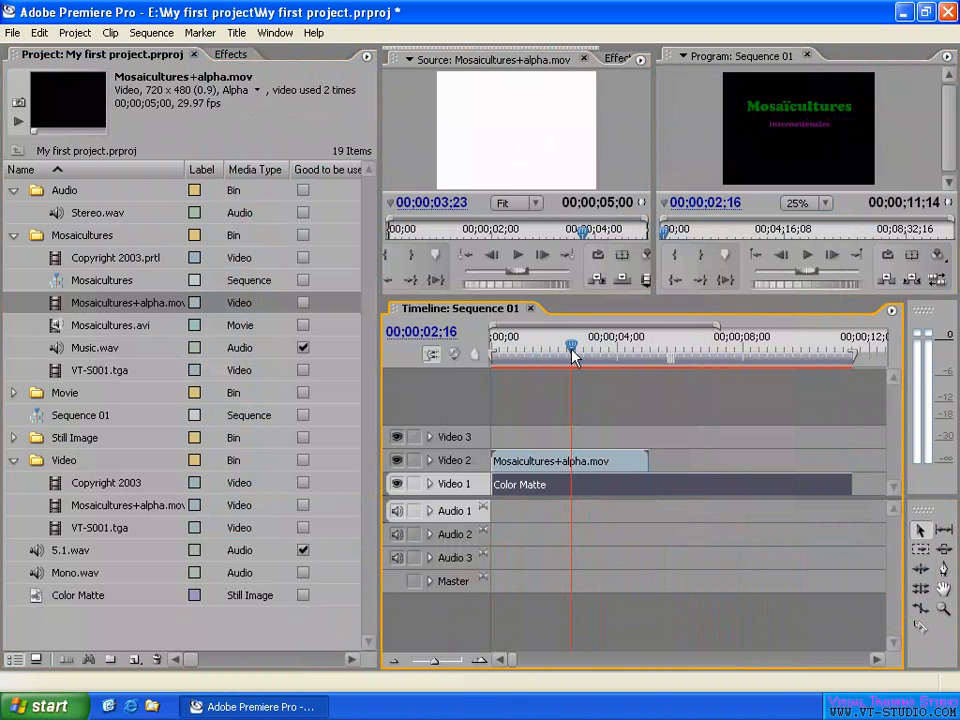
Interpret Mosaicultures+alpha.mov with Invert Alpha Channel instead of Ignore Alpha Channel and scrub the sequence to compare the title with the matte
right_click(57, 303)
click(110, 385)
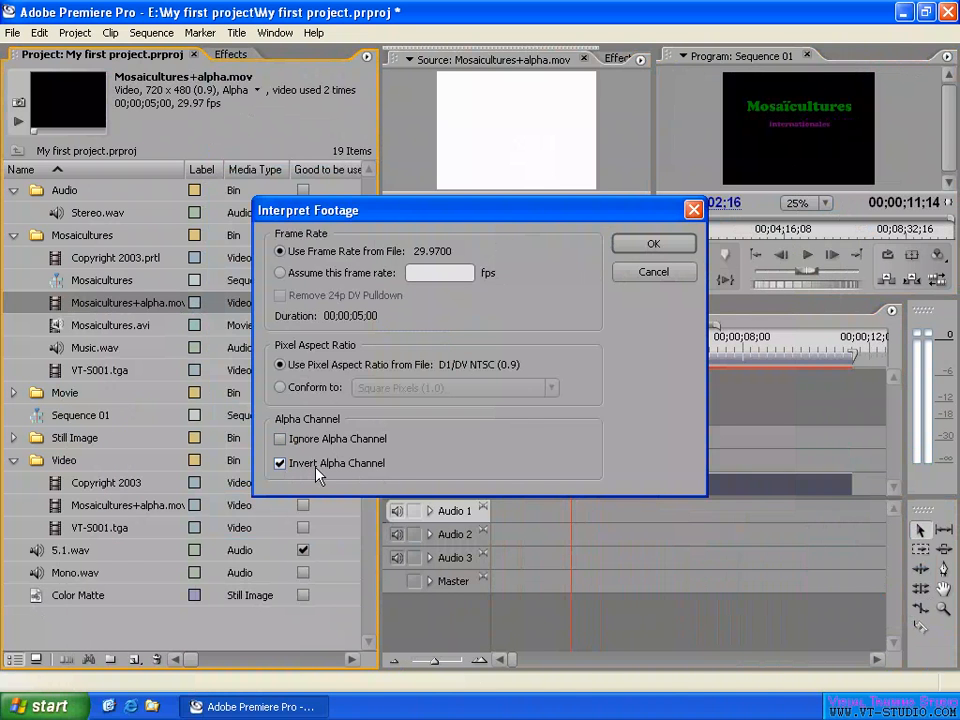
click(655, 244)
drag(574, 348, 612, 350)
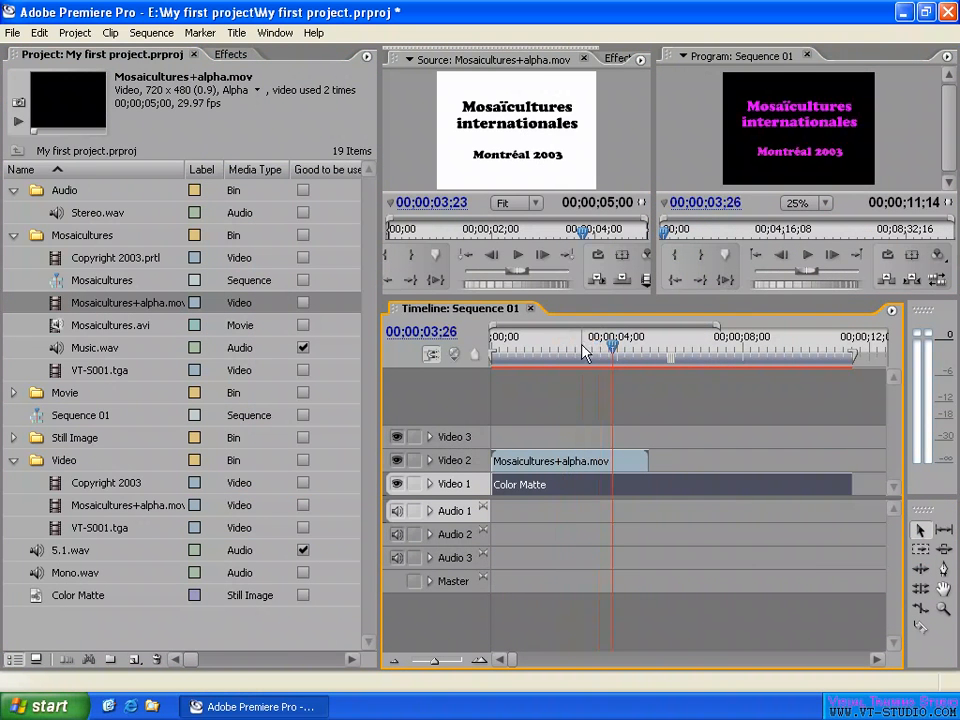
drag(585, 352, 624, 355)
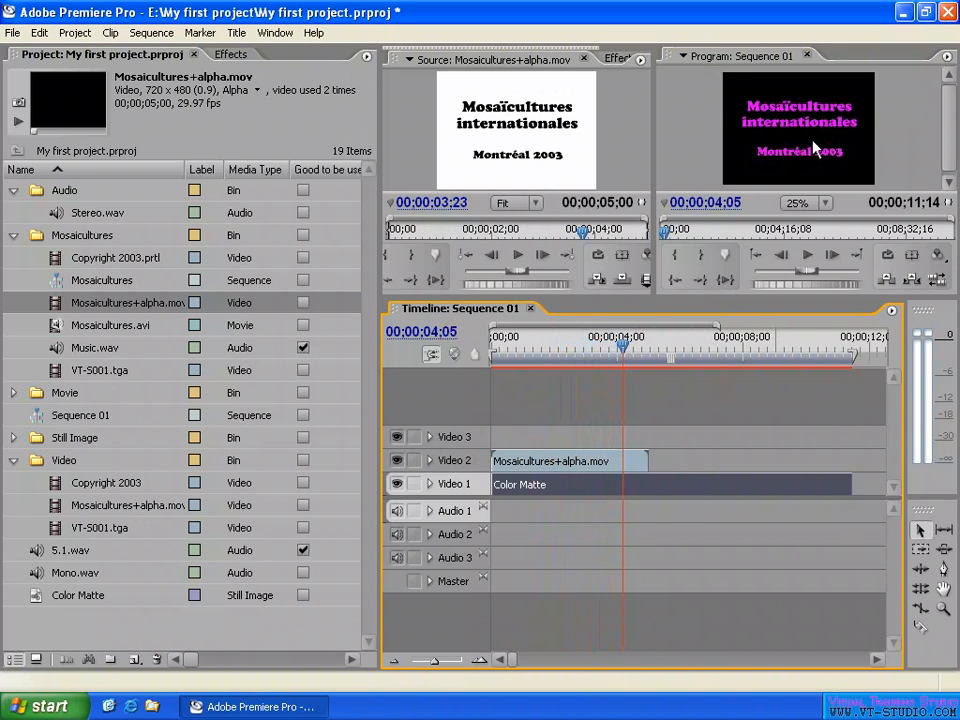
click(730, 350)
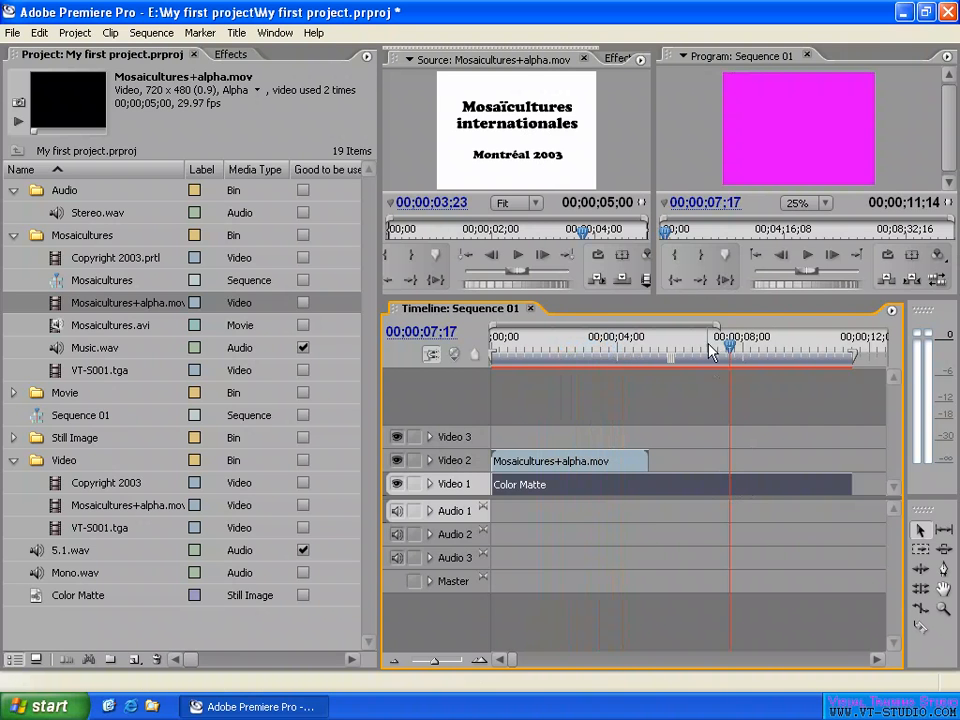
drag(710, 350, 596, 360)
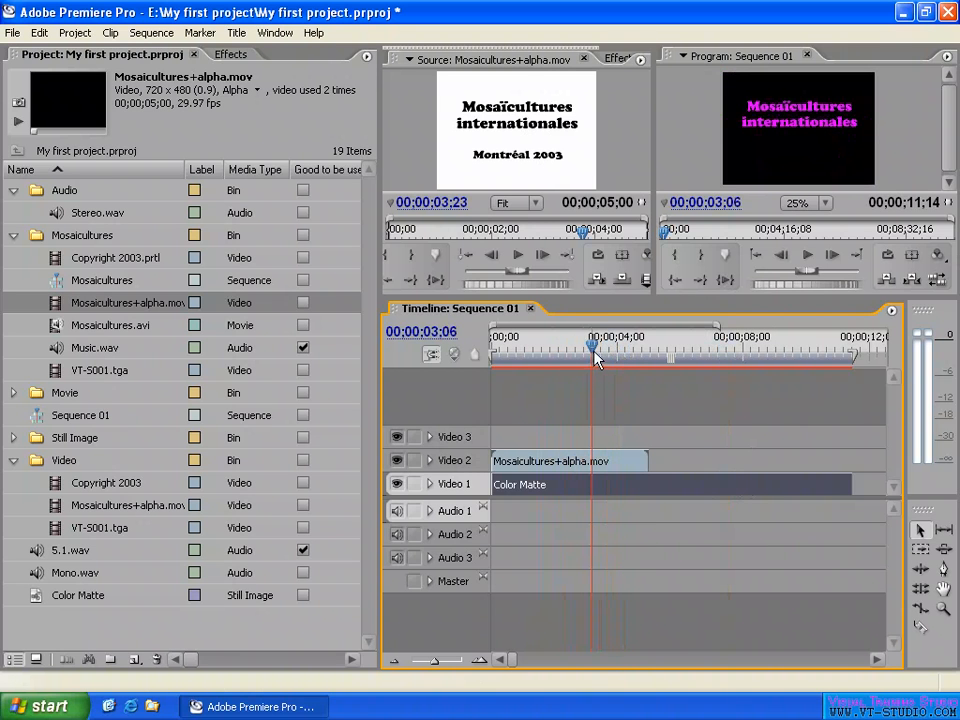
Turn off Invert Alpha Channel for Mosaicultures+alpha.mov and preview the title over the color matte up to 00;00;04;10
right_click(52, 304)
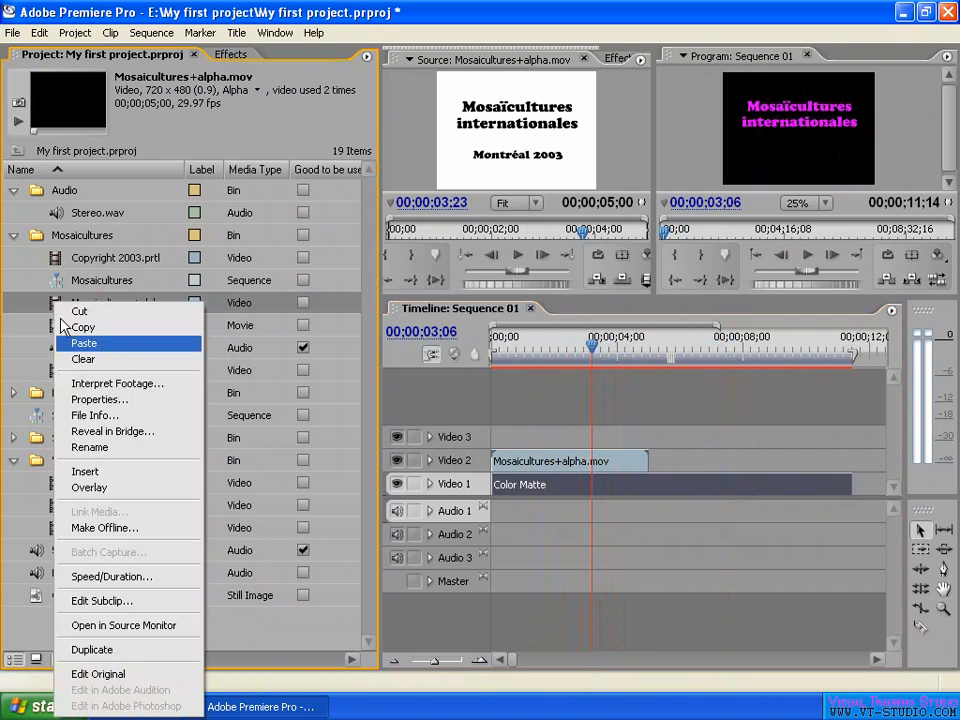
click(127, 392)
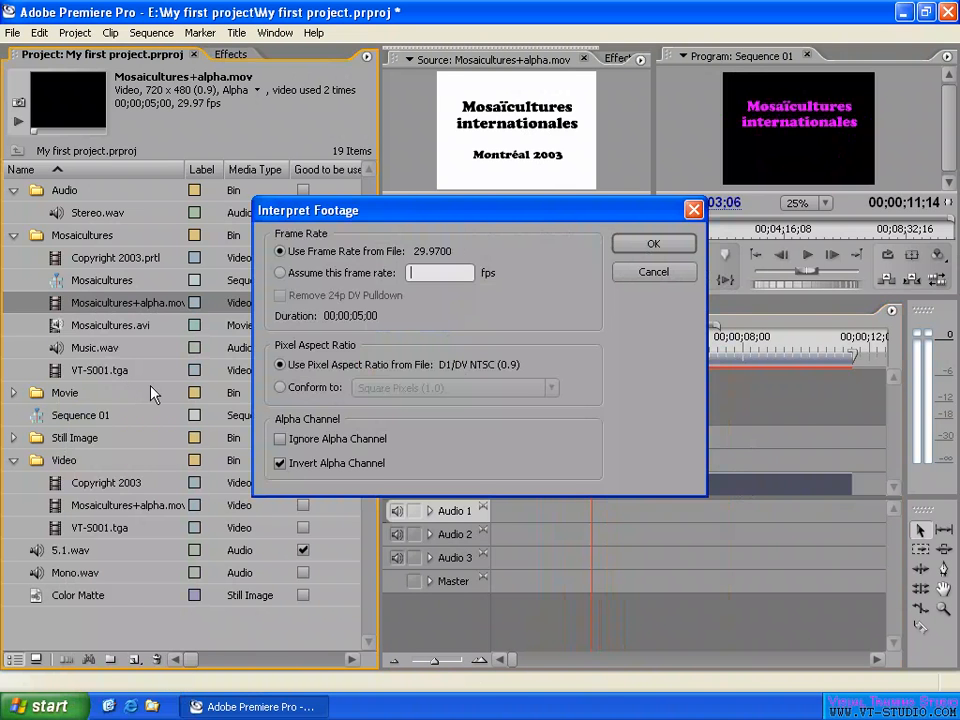
click(281, 464)
click(653, 244)
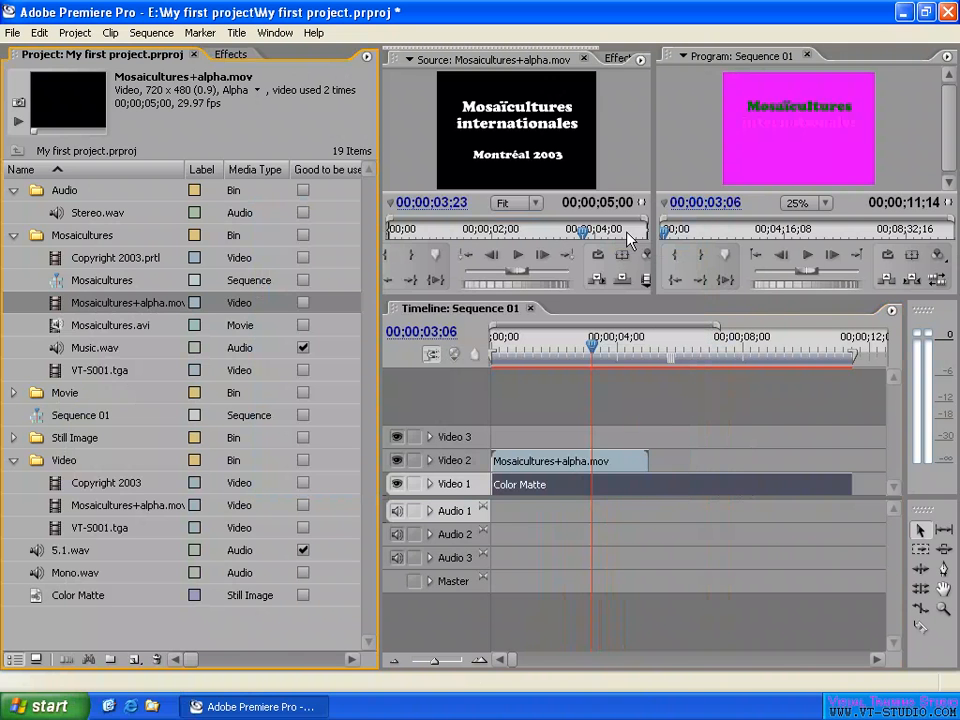
mouse_move(607, 364)
mouse_down()
mouse_move(561, 345)
mouse_move(612, 345)
mouse_up()
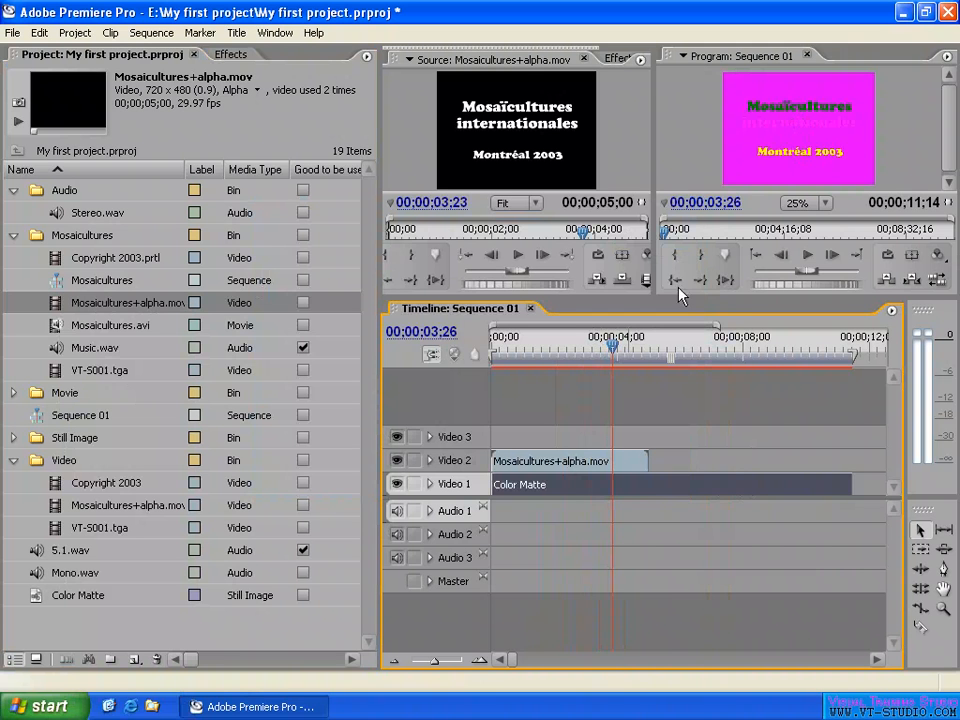
drag(616, 346, 629, 349)
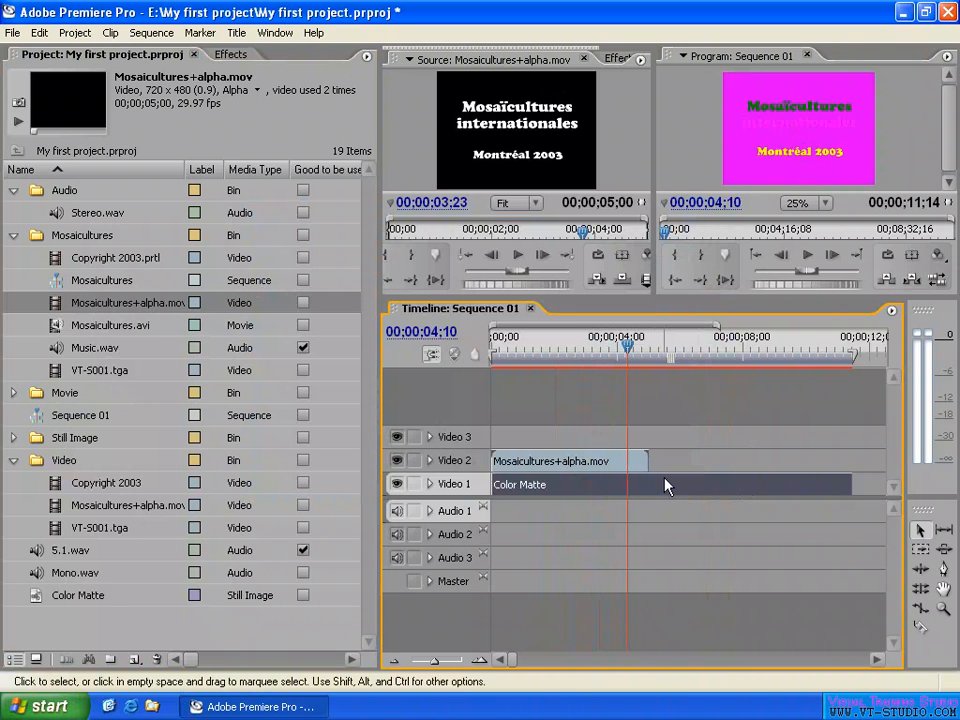
Replace the Color Matte clip with Mosaicultures.avi at the start of Video 1 and preview the title over it, leaving the playhead at 00;00;02;02
key(Delete)
drag(110, 326, 478, 486)
mouse_move(627, 347)
mouse_down()
mouse_move(520, 352)
mouse_move(613, 345)
mouse_up()
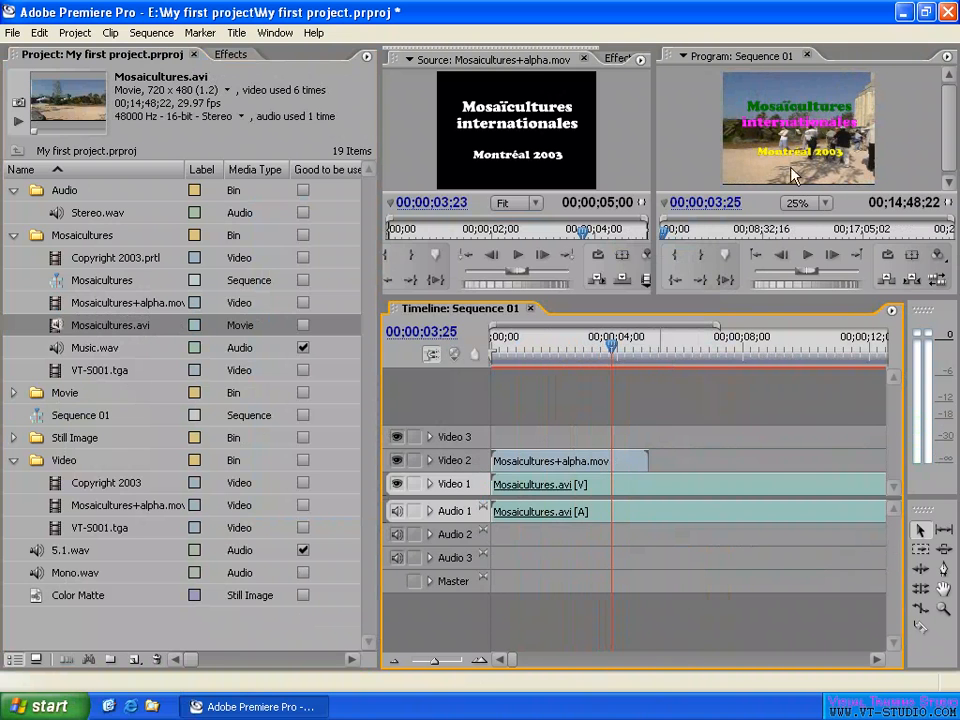
click(588, 345)
click(616, 356)
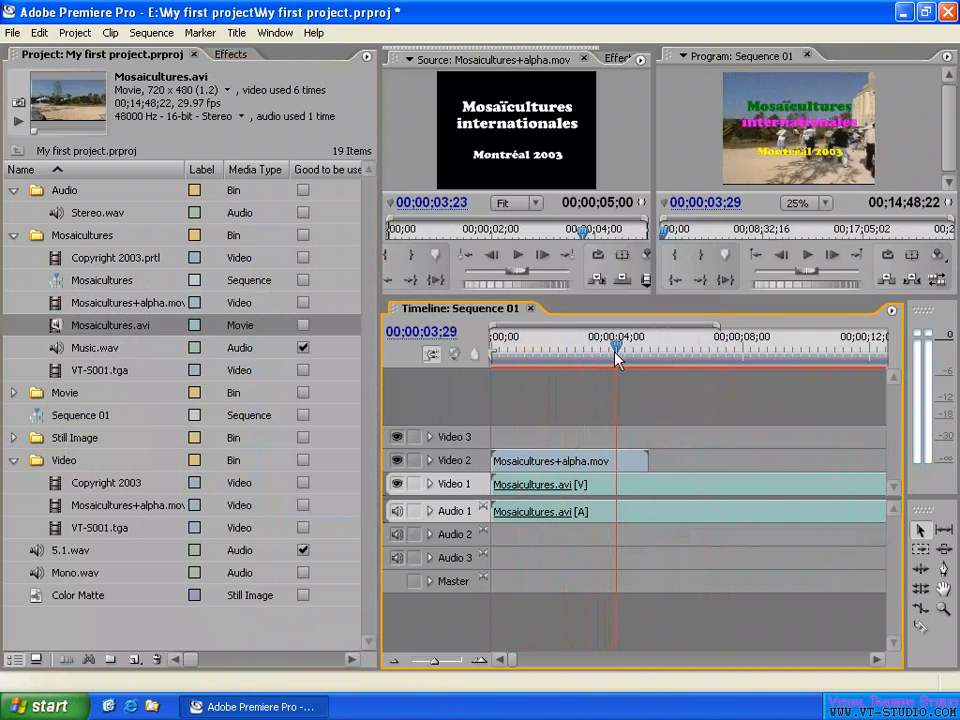
click(558, 352)
Examine the file properties of Mosaicultures.avi, including its video and audio track details and data rate analysis, and close them
right_click(42, 326)
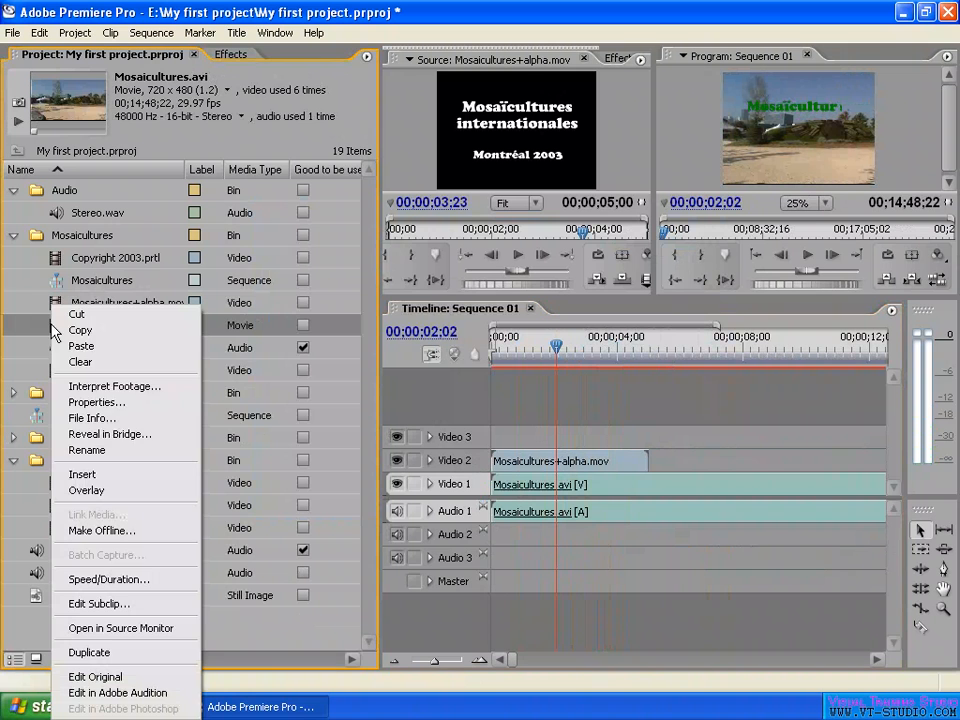
click(105, 408)
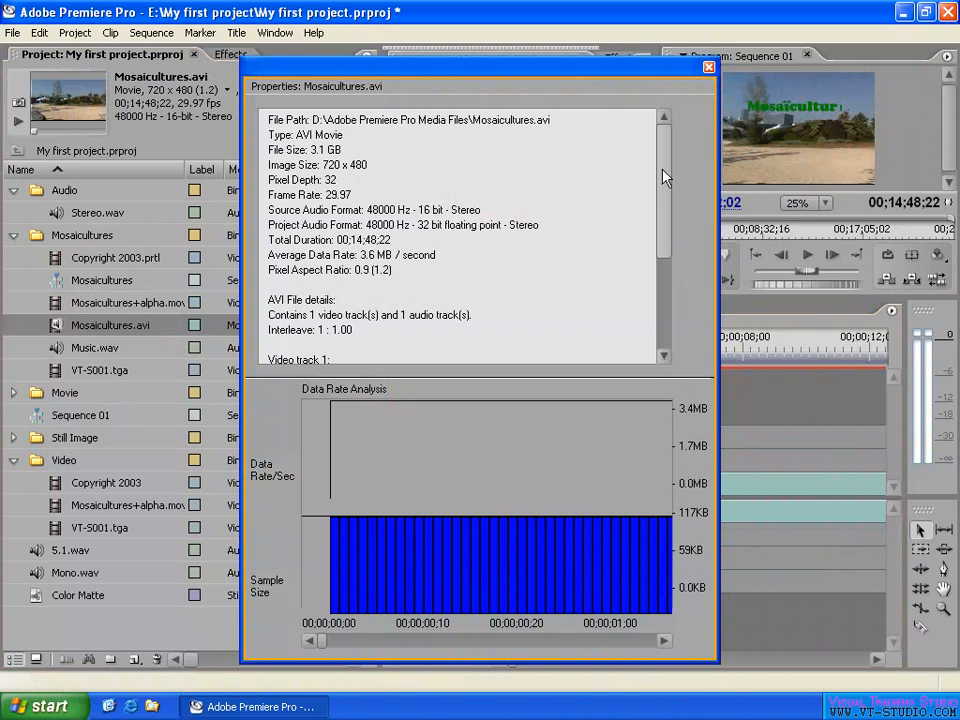
drag(666, 163, 664, 133)
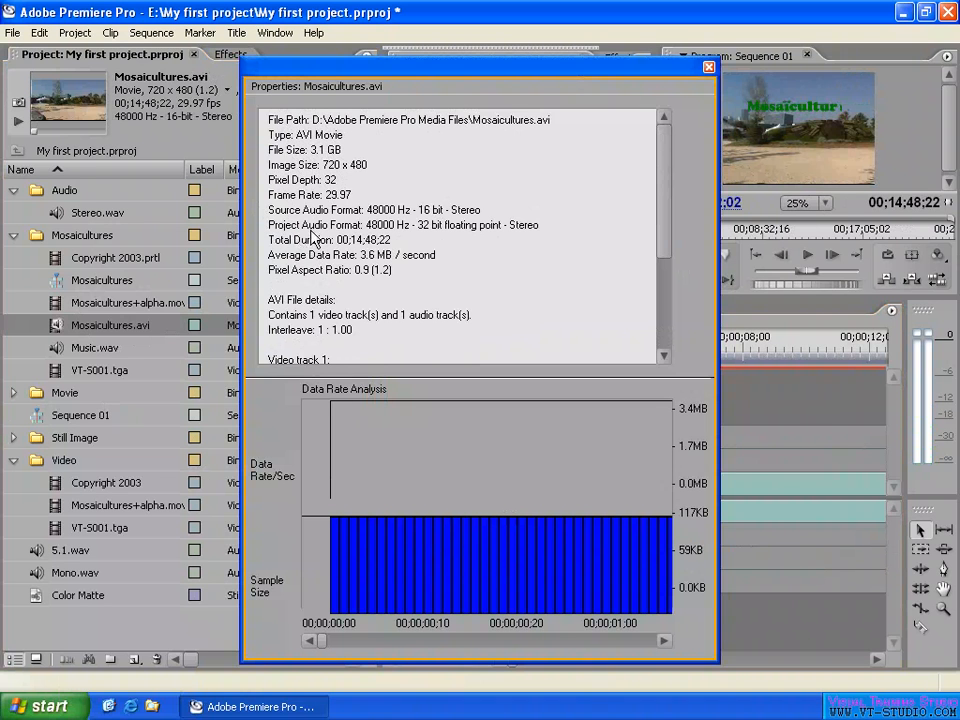
drag(666, 189, 662, 261)
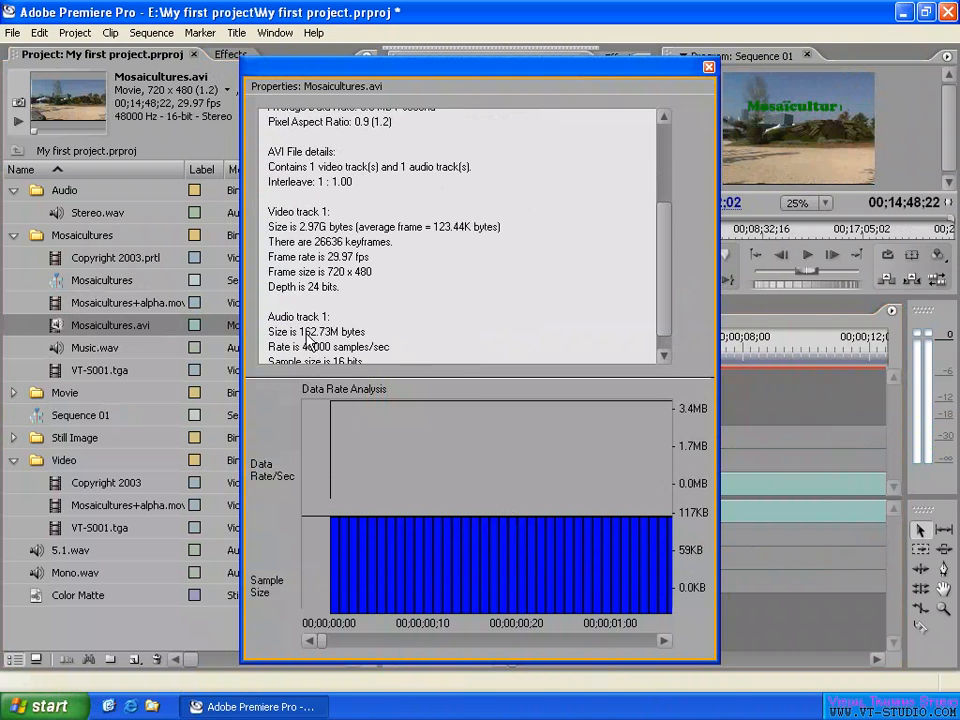
drag(658, 214, 662, 257)
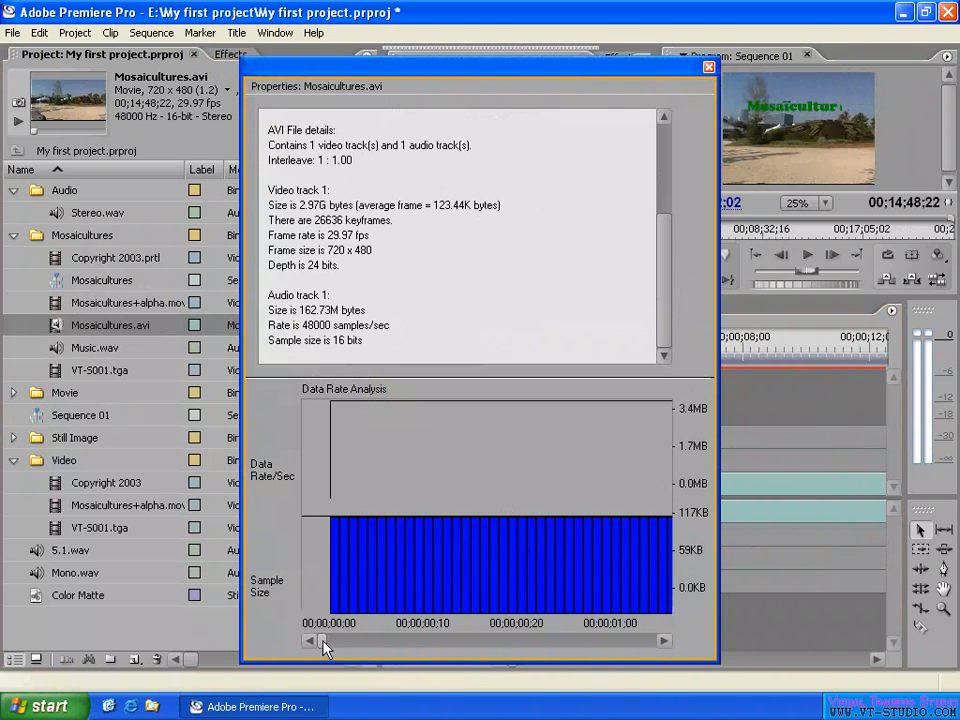
mouse_move(325, 648)
mouse_down()
mouse_move(662, 658)
mouse_move(333, 650)
mouse_up()
click(709, 68)
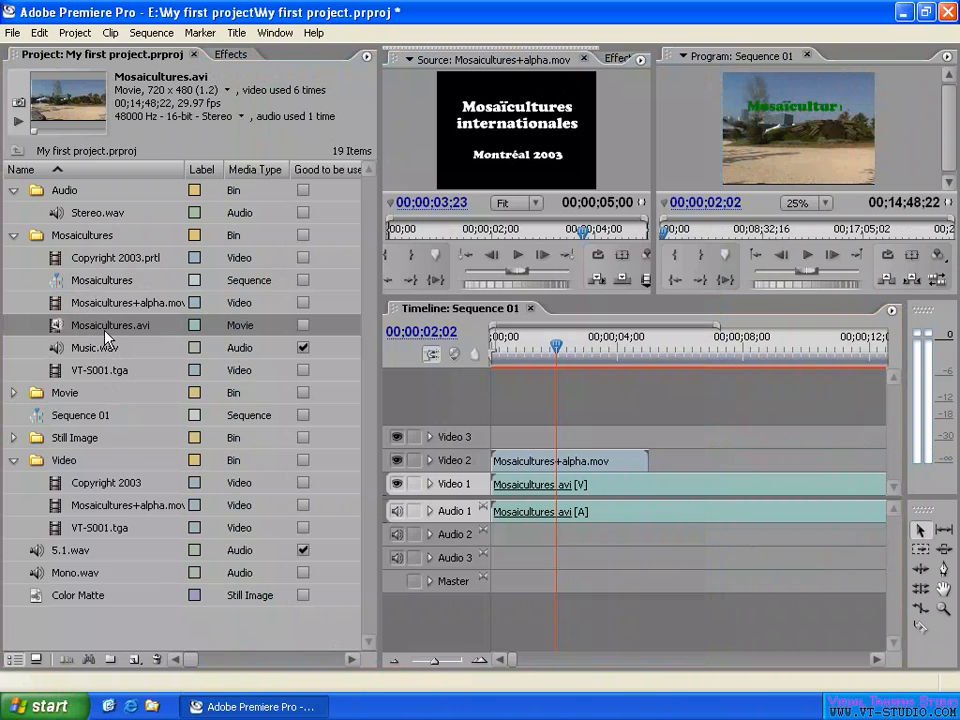
Examine the file properties of RNL.mov in the Movie bin, including its track details and data rate analysis from start to end, and close them
click(13, 392)
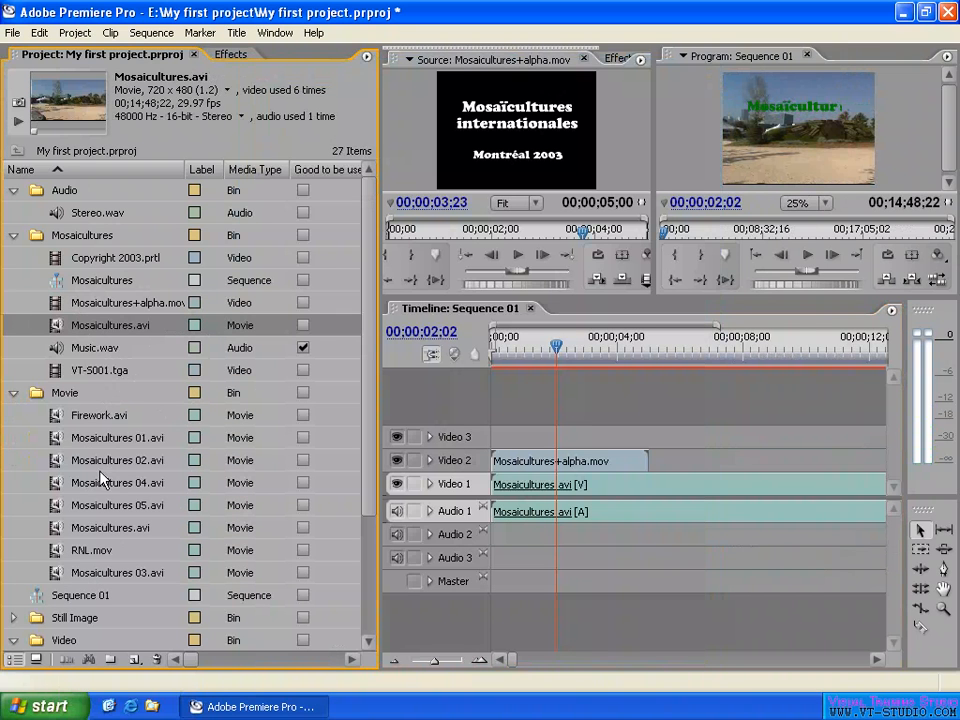
click(68, 551)
right_click(60, 551)
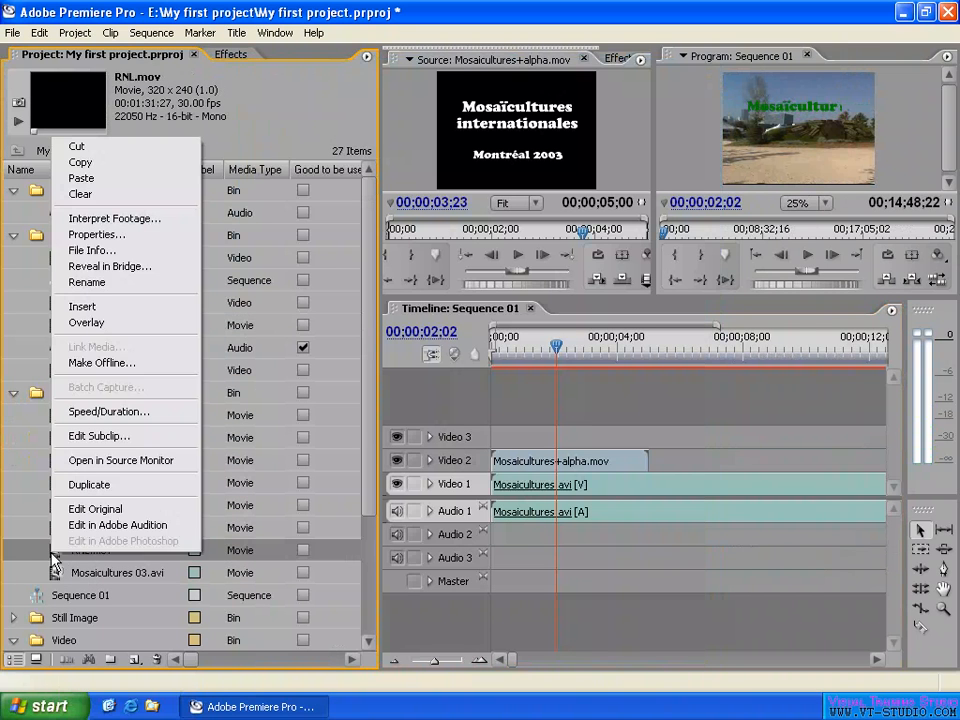
click(90, 234)
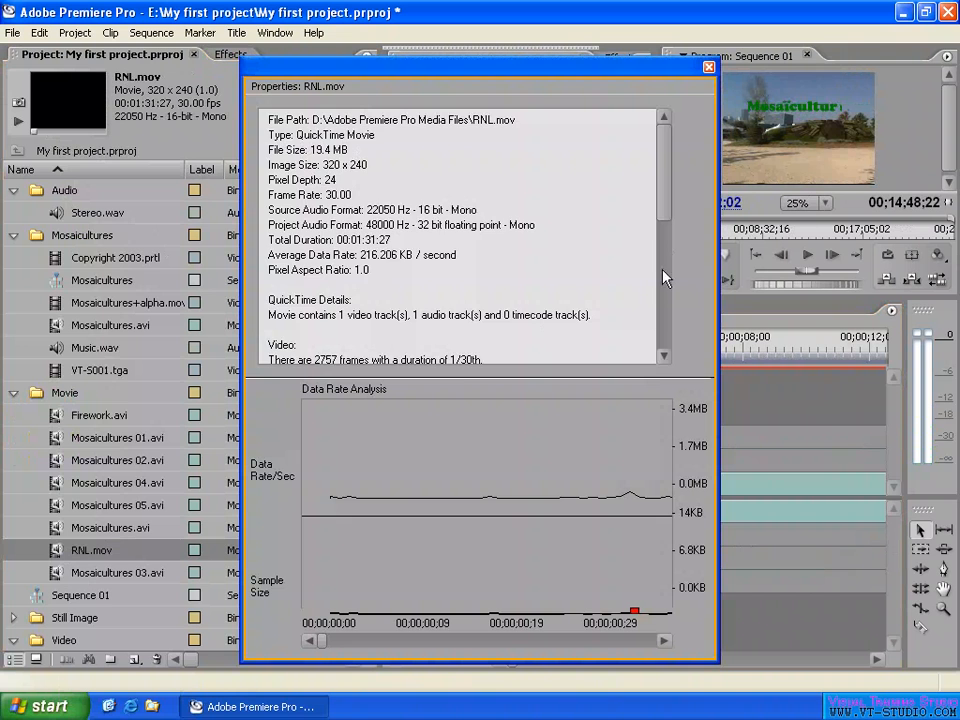
drag(665, 200, 667, 328)
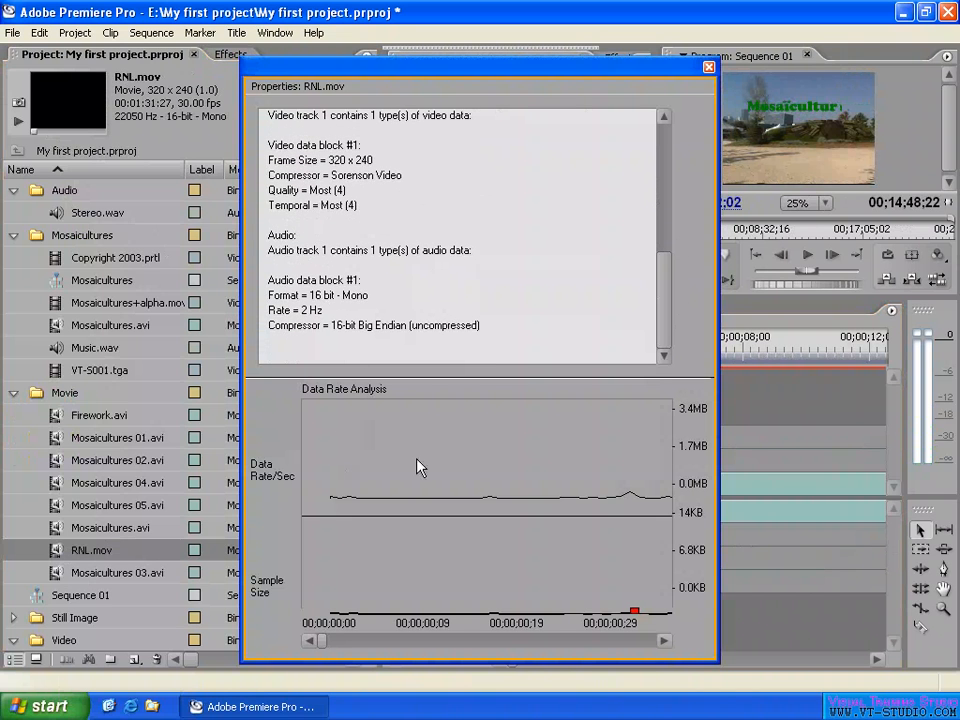
drag(324, 643, 309, 643)
drag(325, 650, 349, 650)
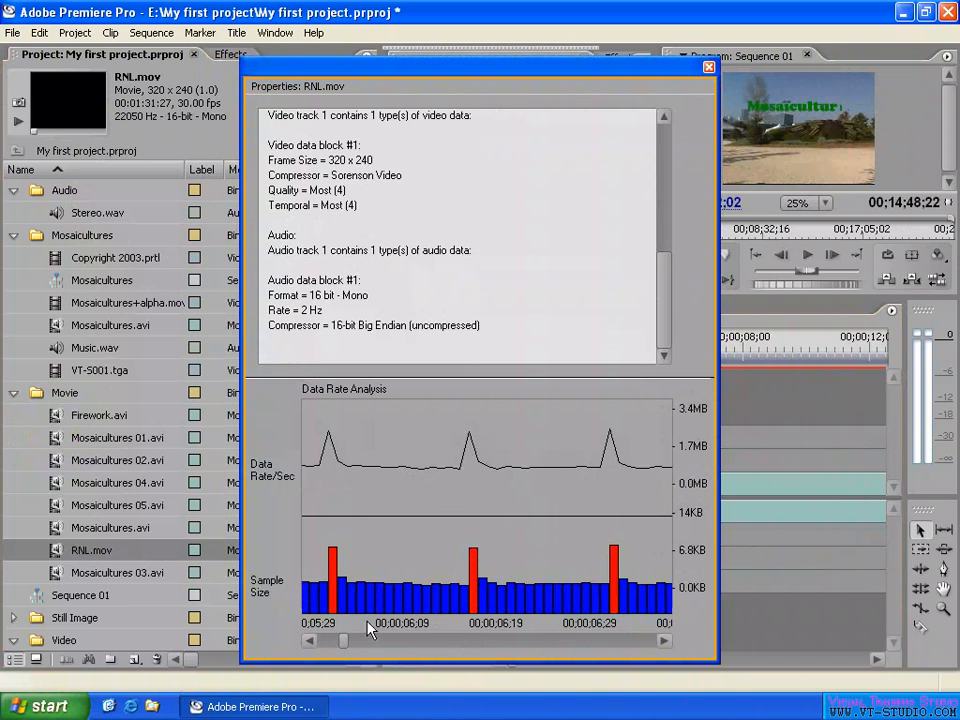
drag(346, 641, 356, 642)
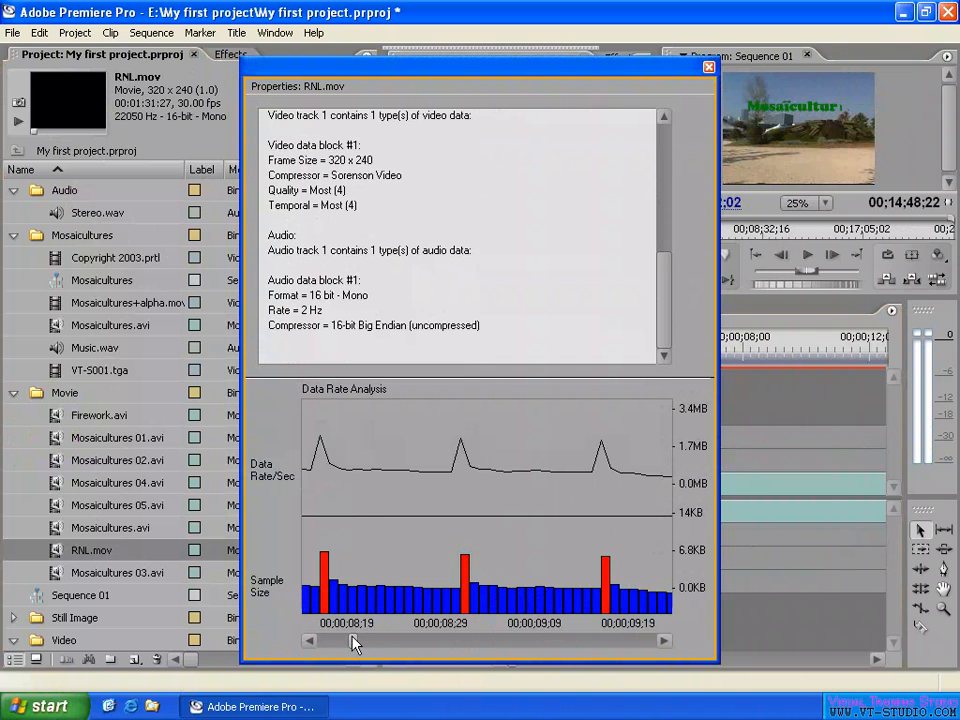
drag(354, 639, 665, 646)
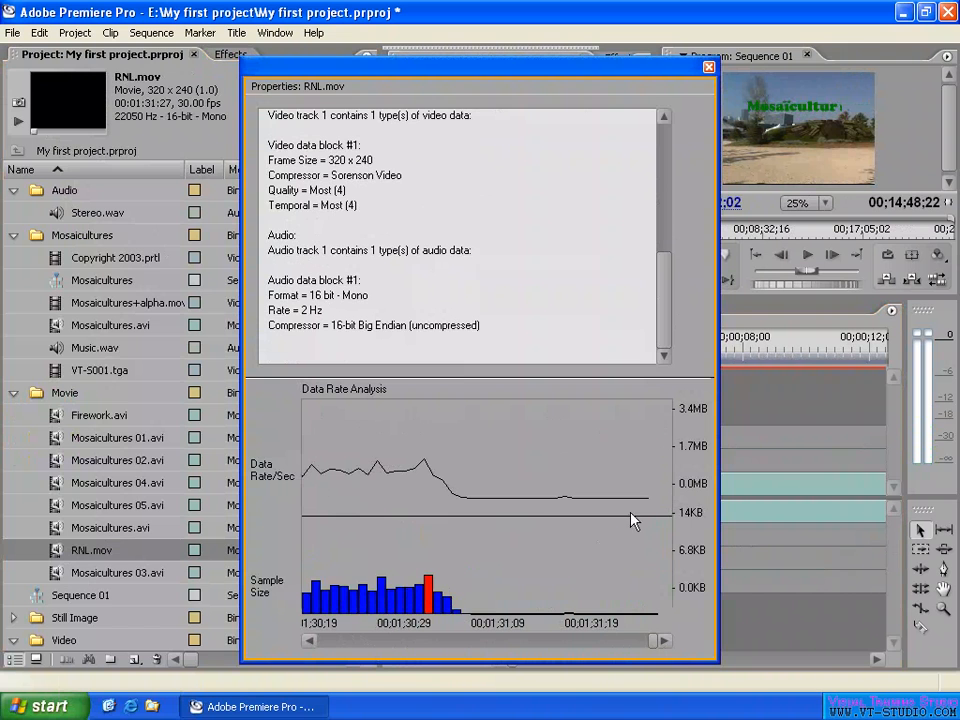
click(709, 68)
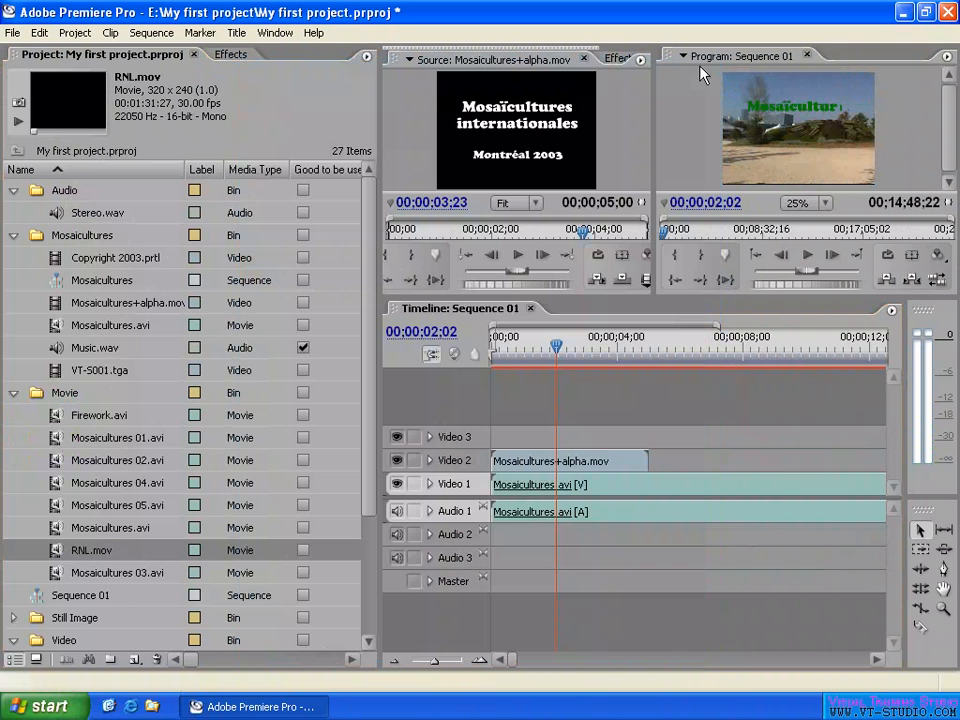
Look through the File Info metadata of Mosaicultures.avi, including its audio data, camera data, stock photo, origin and description categories, and close it
right_click(60, 325)
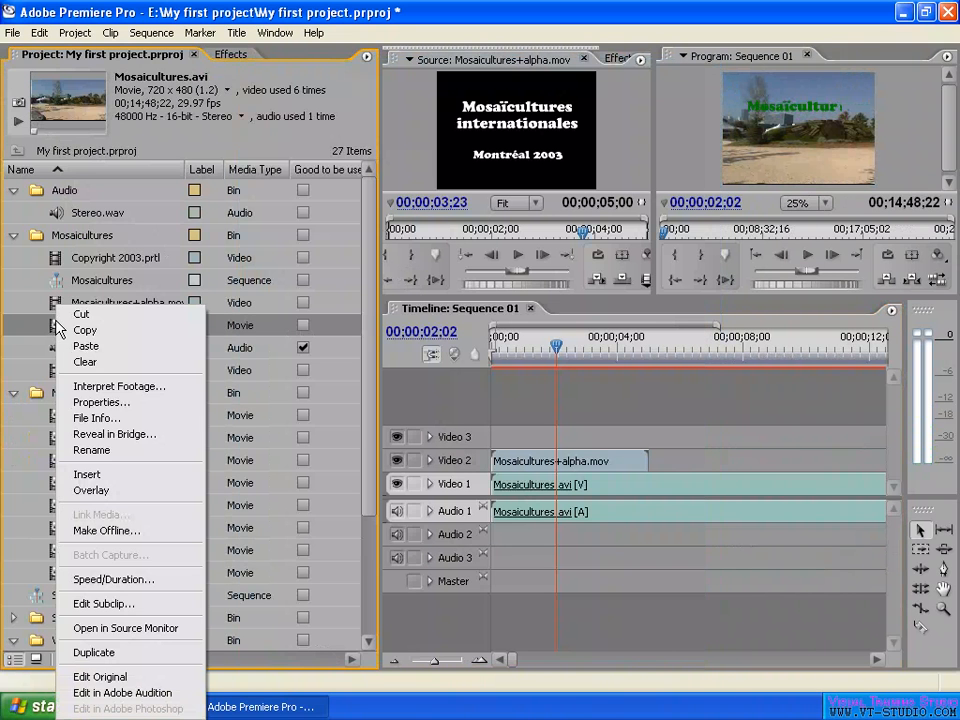
click(106, 419)
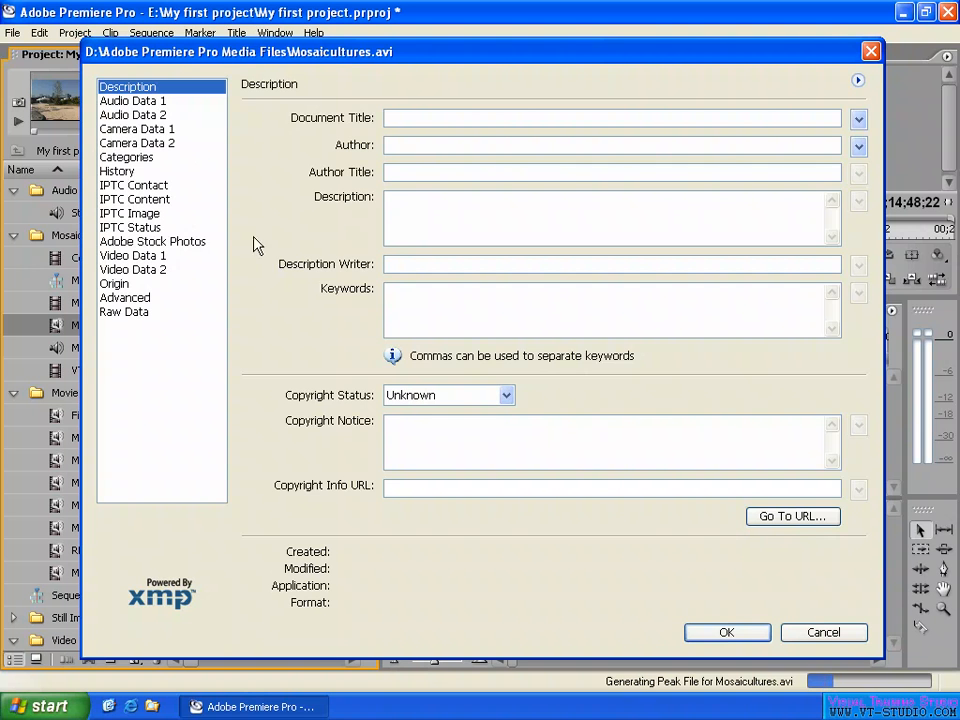
click(133, 101)
click(133, 117)
click(133, 130)
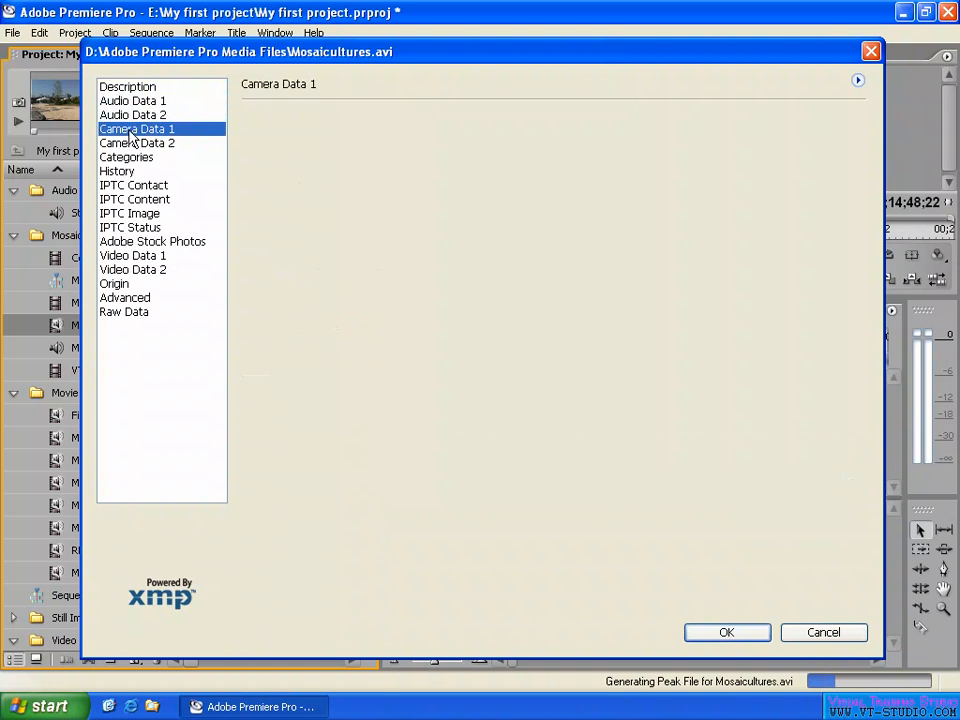
click(150, 241)
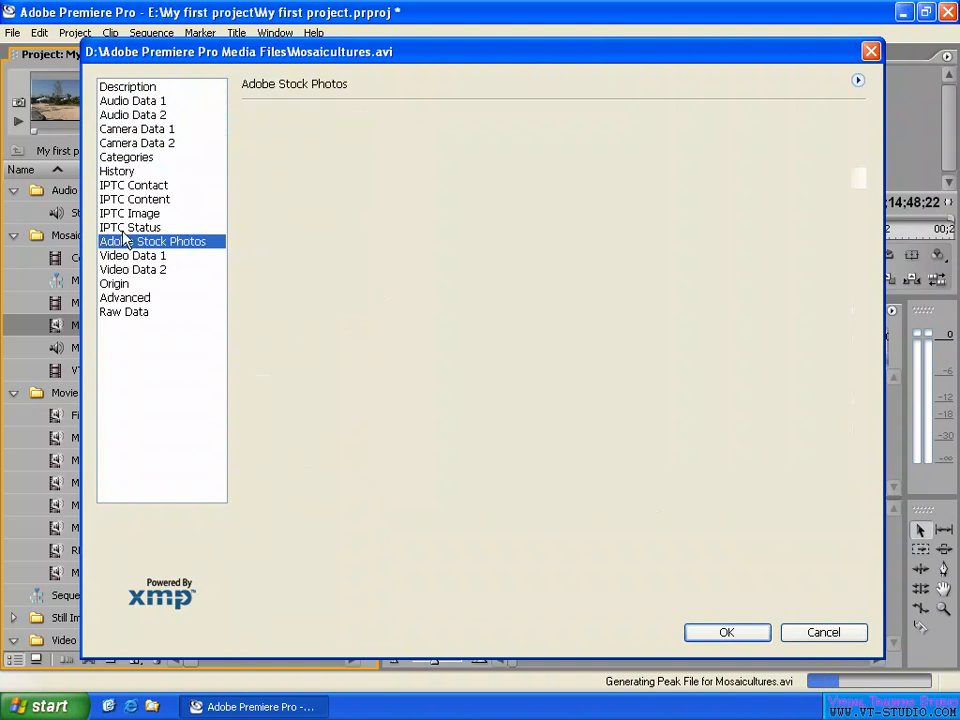
click(114, 284)
click(128, 143)
click(140, 101)
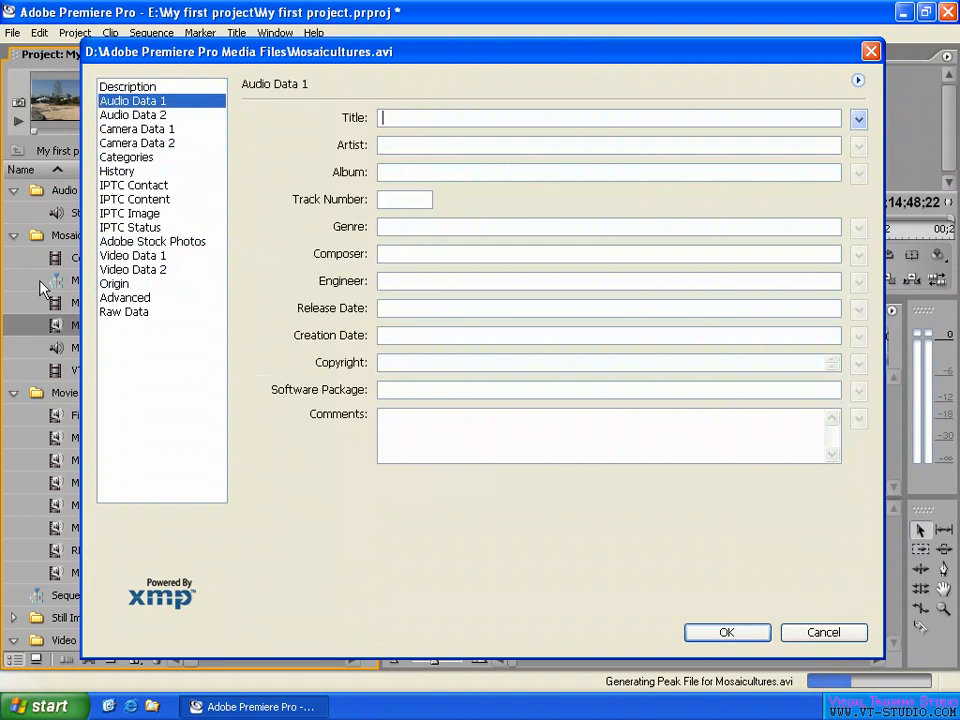
click(390, 176)
click(127, 86)
click(403, 146)
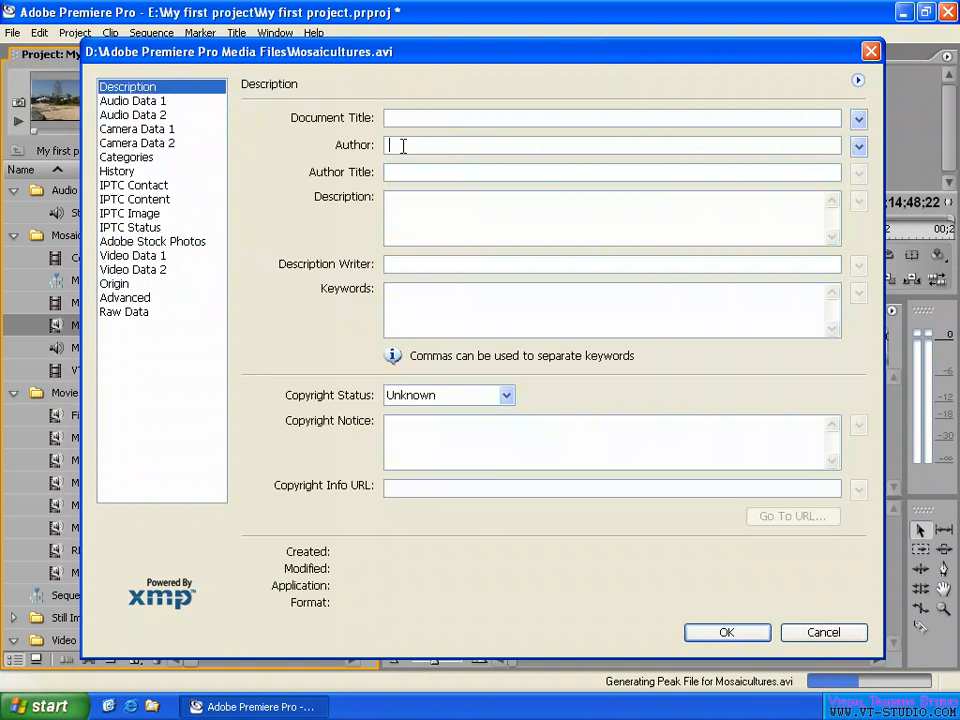
click(435, 229)
click(745, 634)
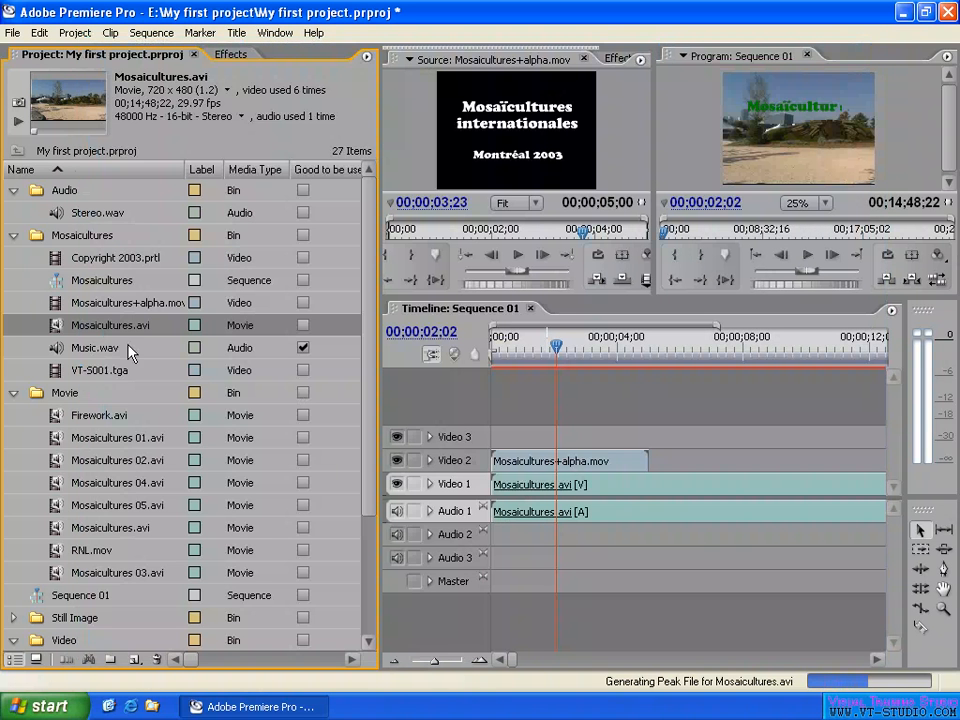
Reveal Mosaicultures.avi in Adobe Bridge to see its source file among the media files, and return to Premiere Pro
right_click(57, 330)
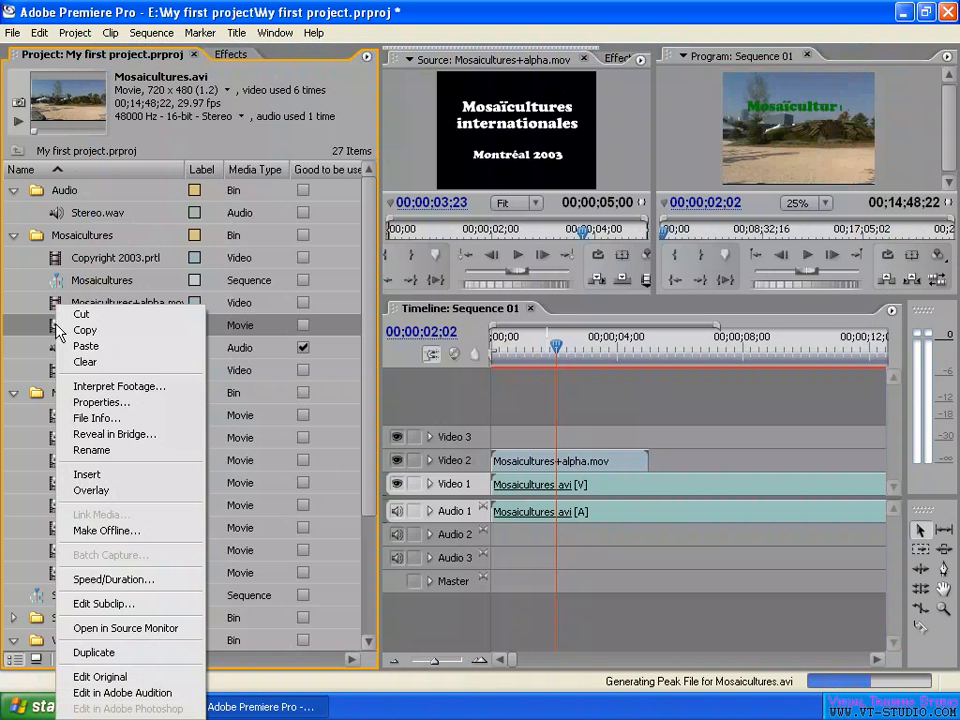
click(126, 438)
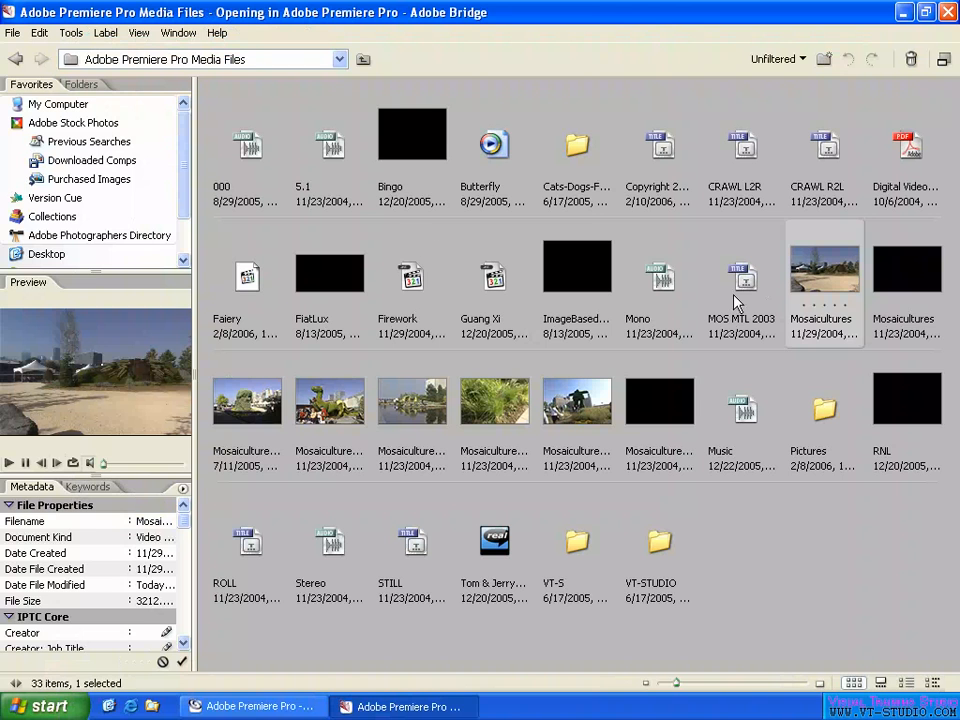
mouse_move(822, 279)
click(950, 13)
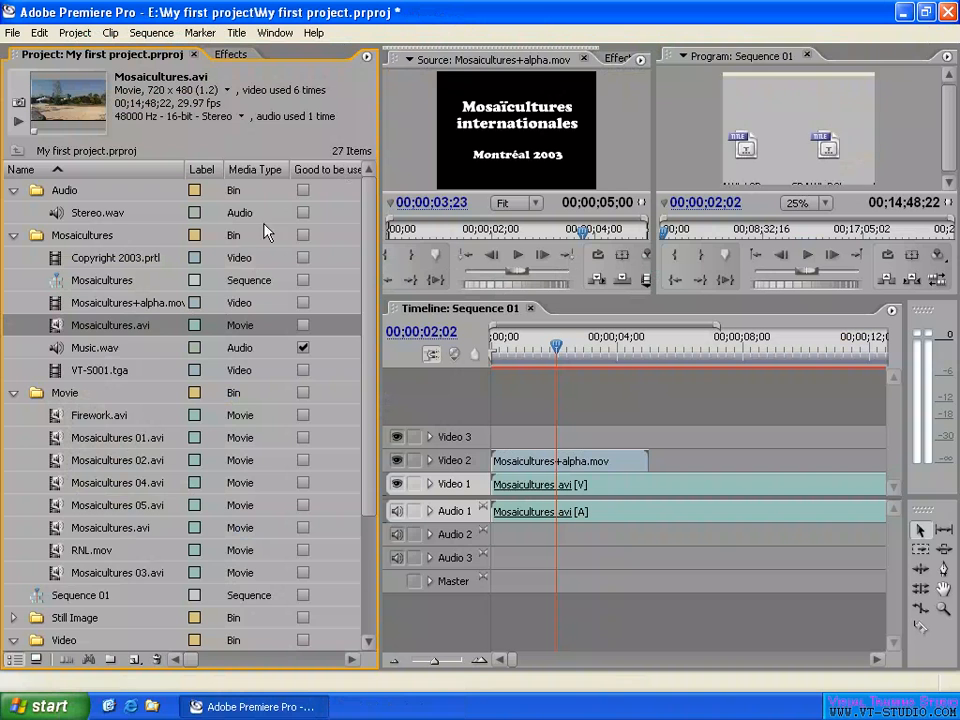
Rename the Mosaicultures.avi clip in the Mosaicultures bin to Mosaicultures, dropping the file extension
right_click(57, 333)
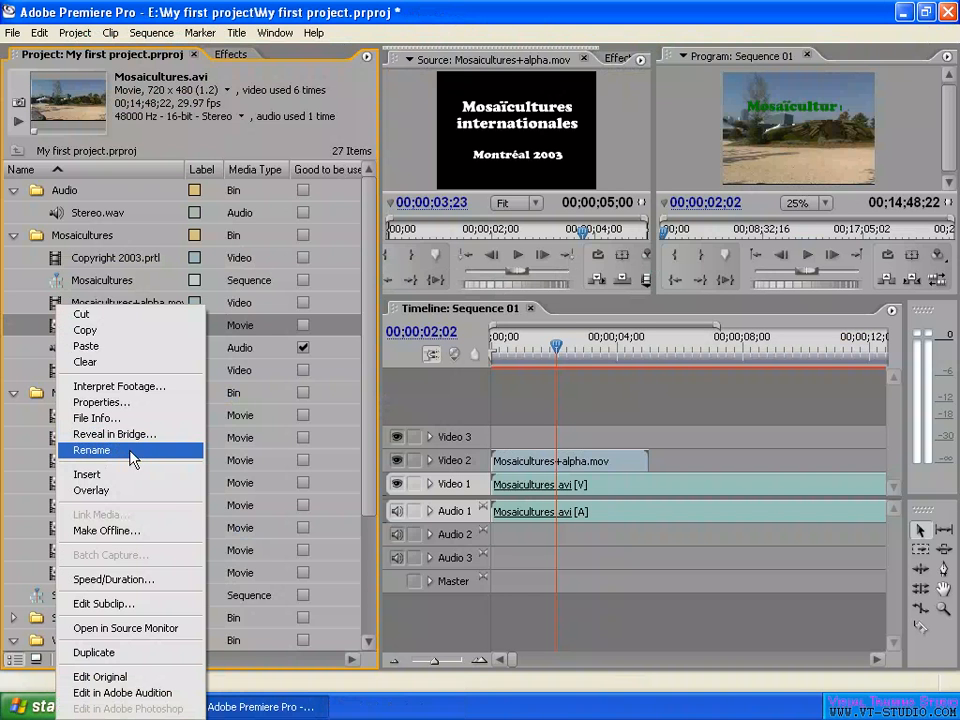
click(103, 451)
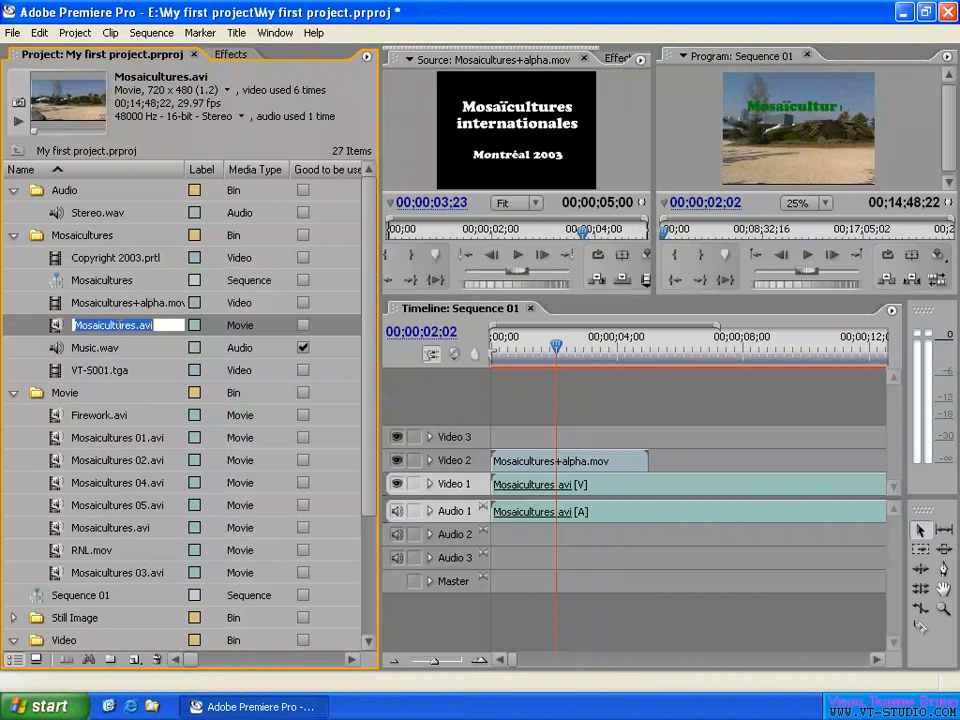
click(119, 325)
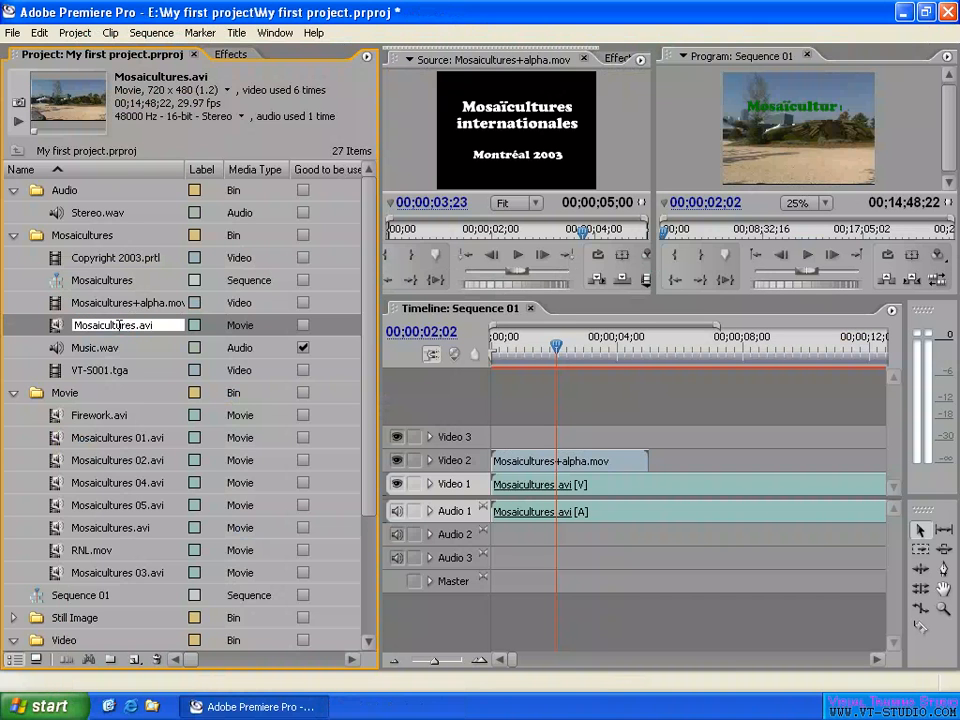
key(BackSpace)
key(BackSpace)
key(BackSpace)
key(Return)
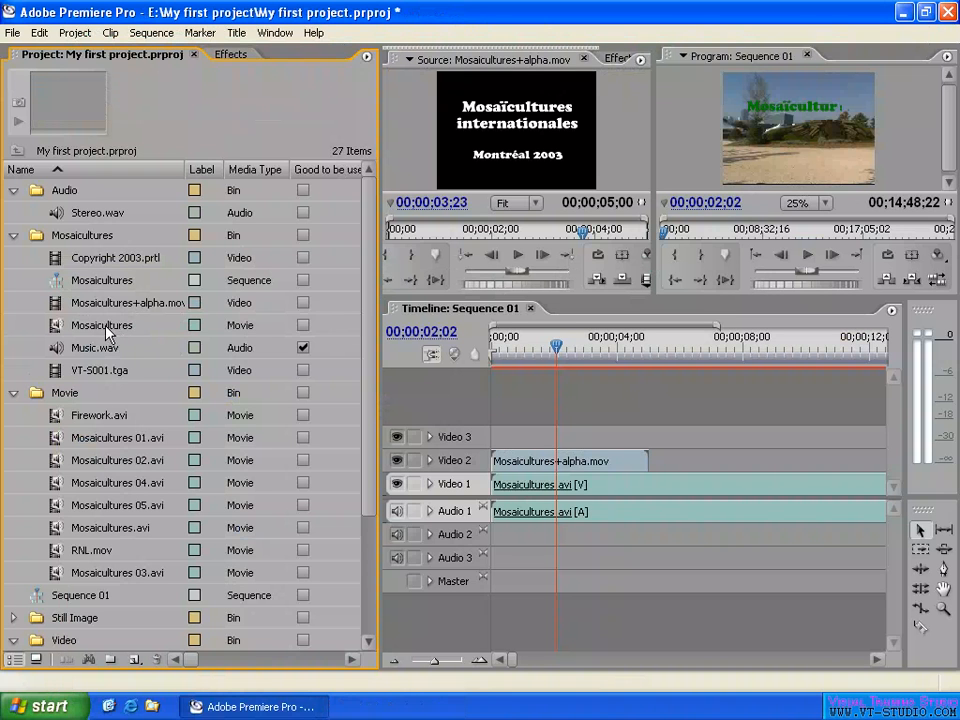
click(123, 330)
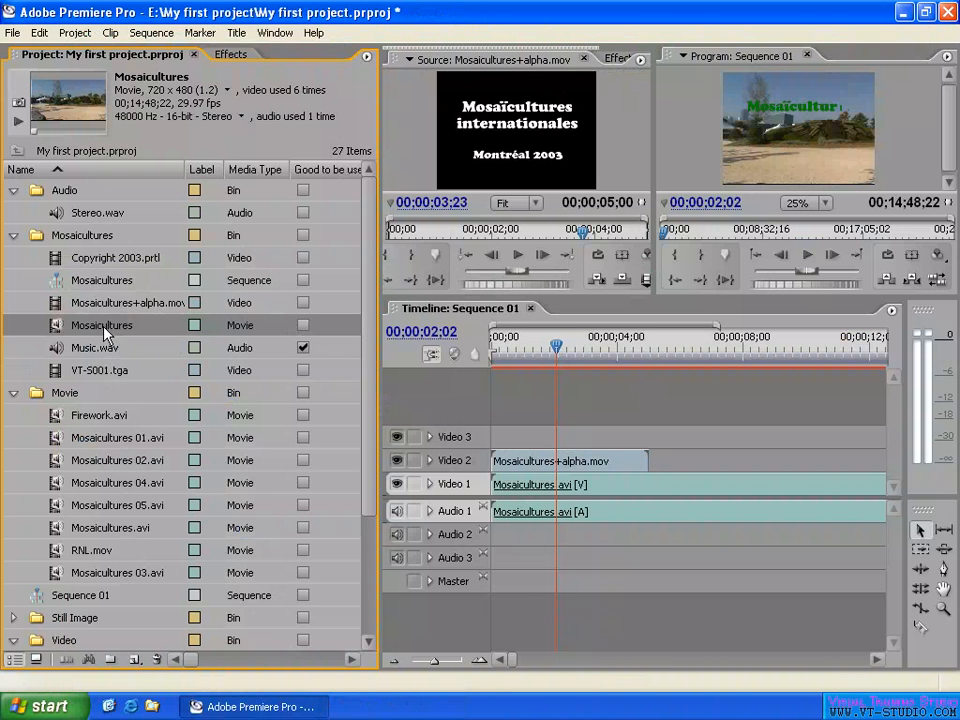
click(103, 325)
click(143, 340)
right_click(100, 335)
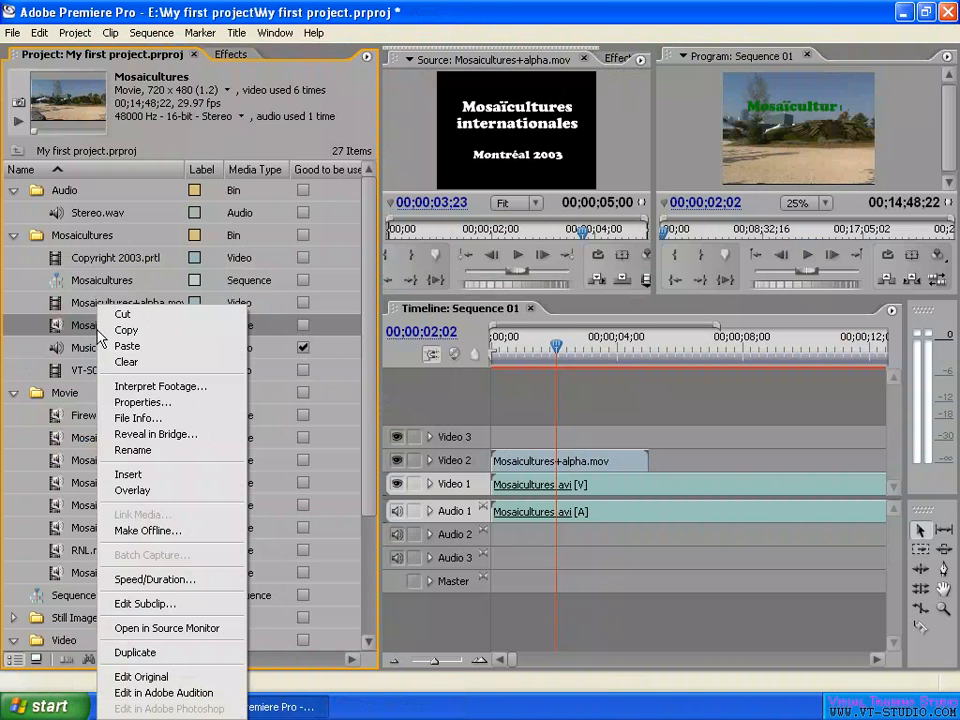
Delete the Mosaicultures+alpha.mov clip from Video 2 in Sequence 01 and fit the whole sequence in the timeline
click(565, 467)
key(Delete)
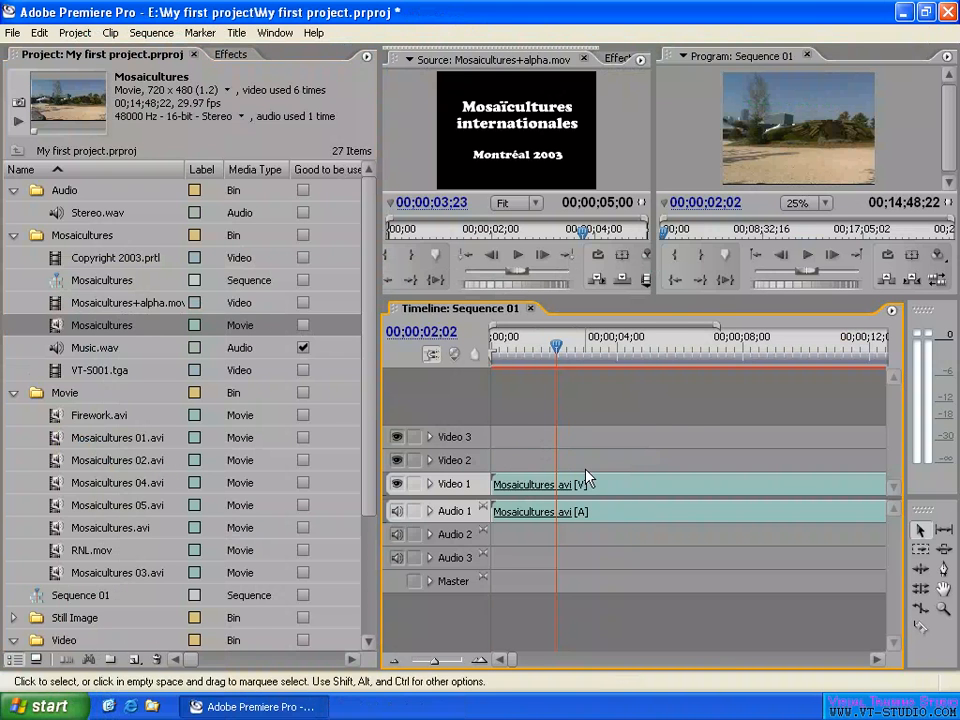
key(backslash)
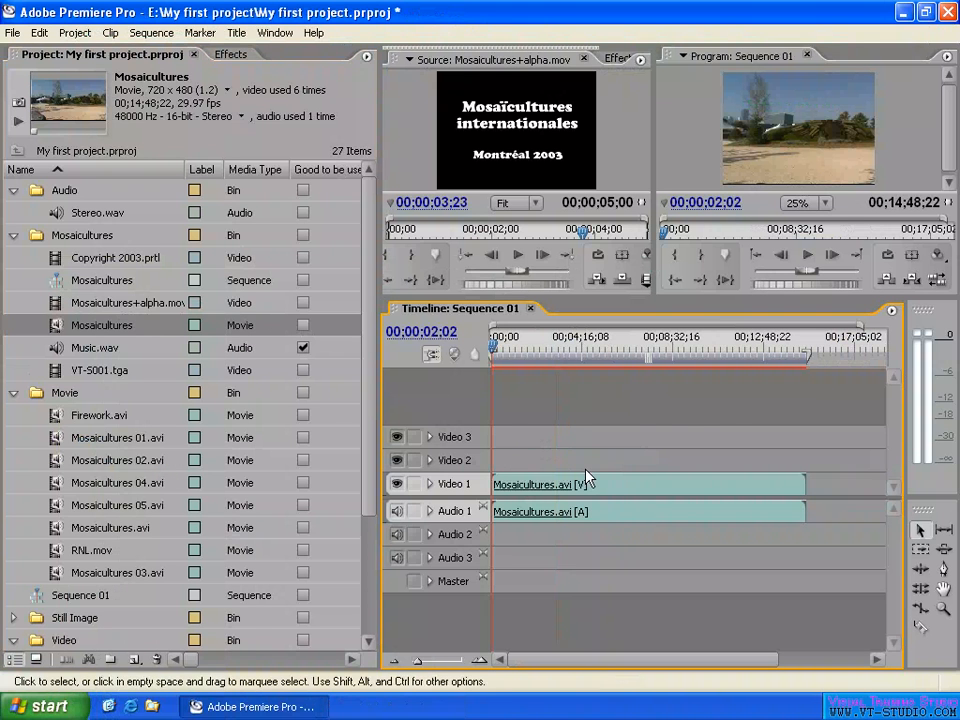
Insert Mosaicultures+alpha.mov into Video 1 at 00;01;40;14, splitting the Mosaicultures.avi clip
click(70, 306)
right_click(55, 308)
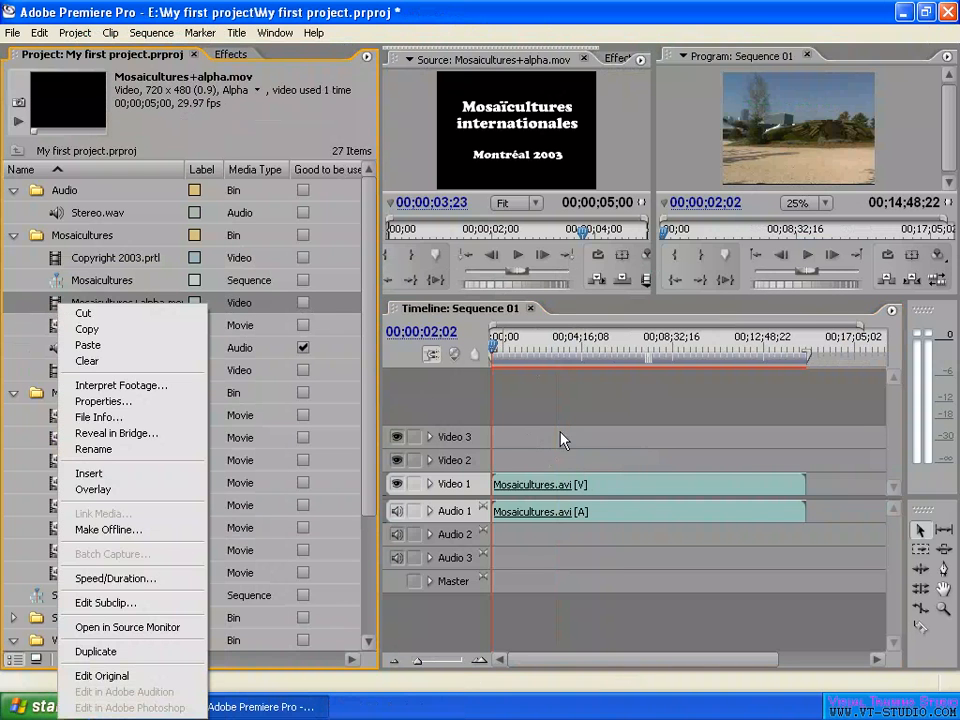
drag(516, 343, 528, 350)
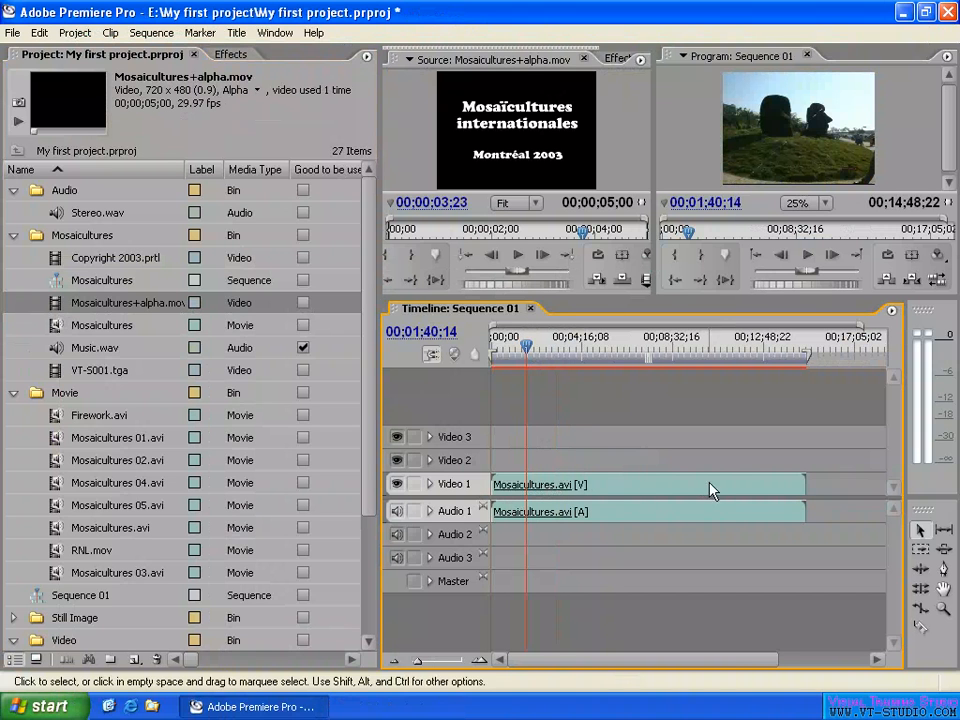
right_click(55, 312)
click(100, 471)
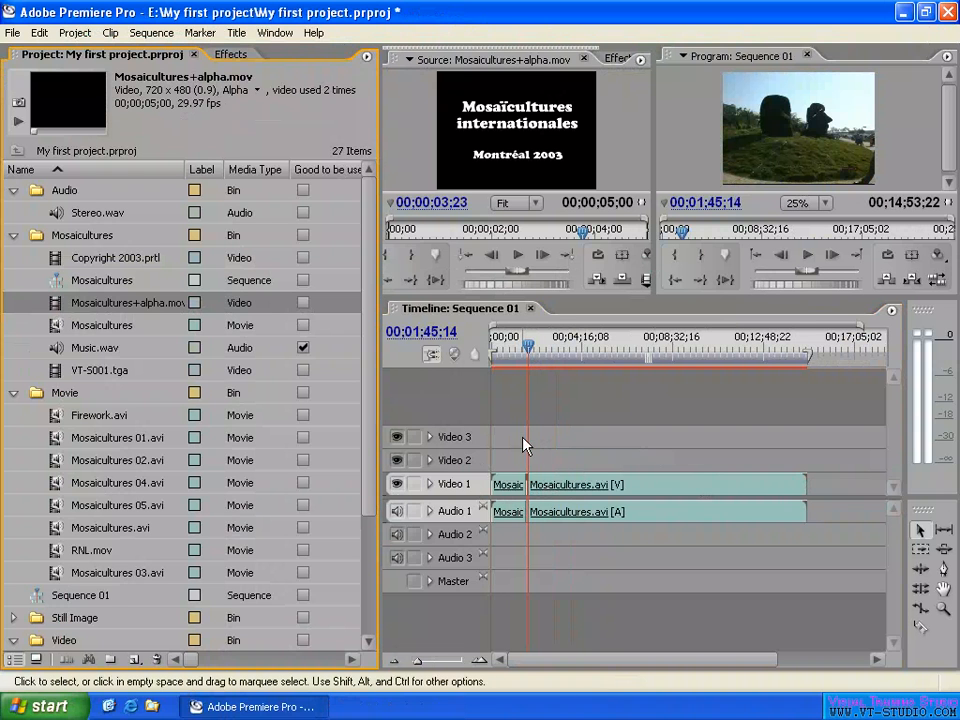
Trim the last Mosaicultures.avi clip to end at 00;04;26;26 and overlay Mosaicultures+alpha.mov on Video 1 at 00;02;24;24
drag(804, 485, 581, 486)
key(backslash)
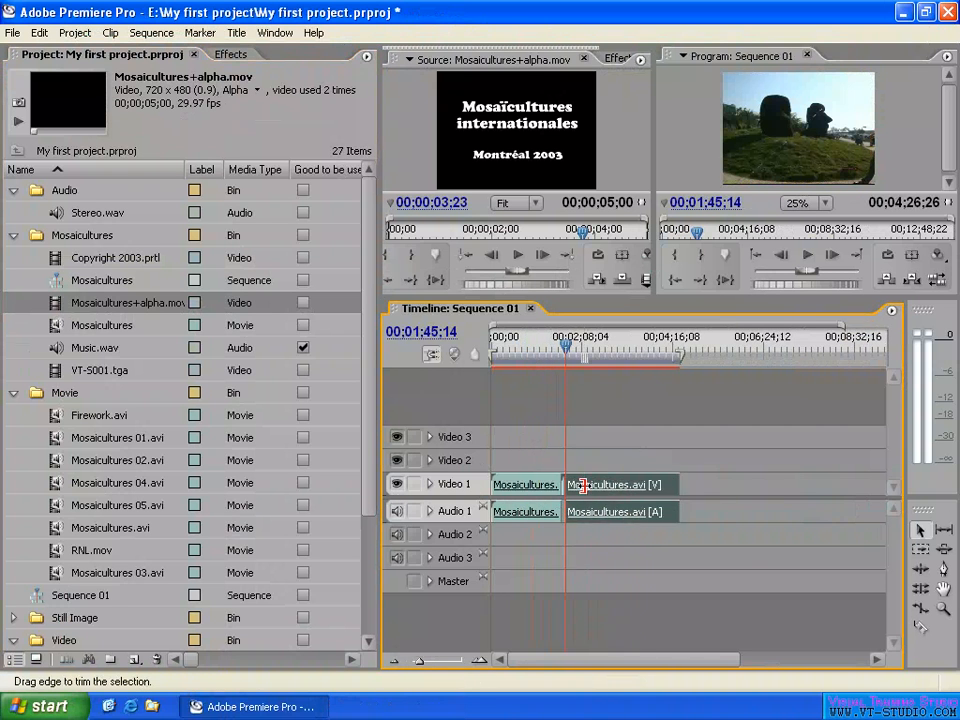
click(697, 346)
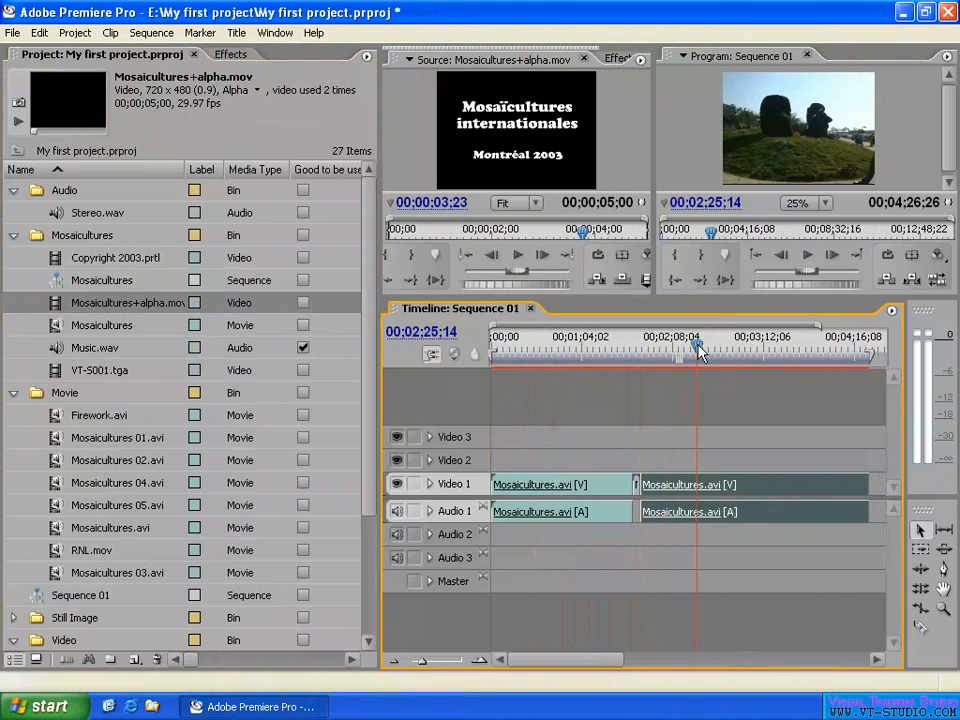
click(696, 414)
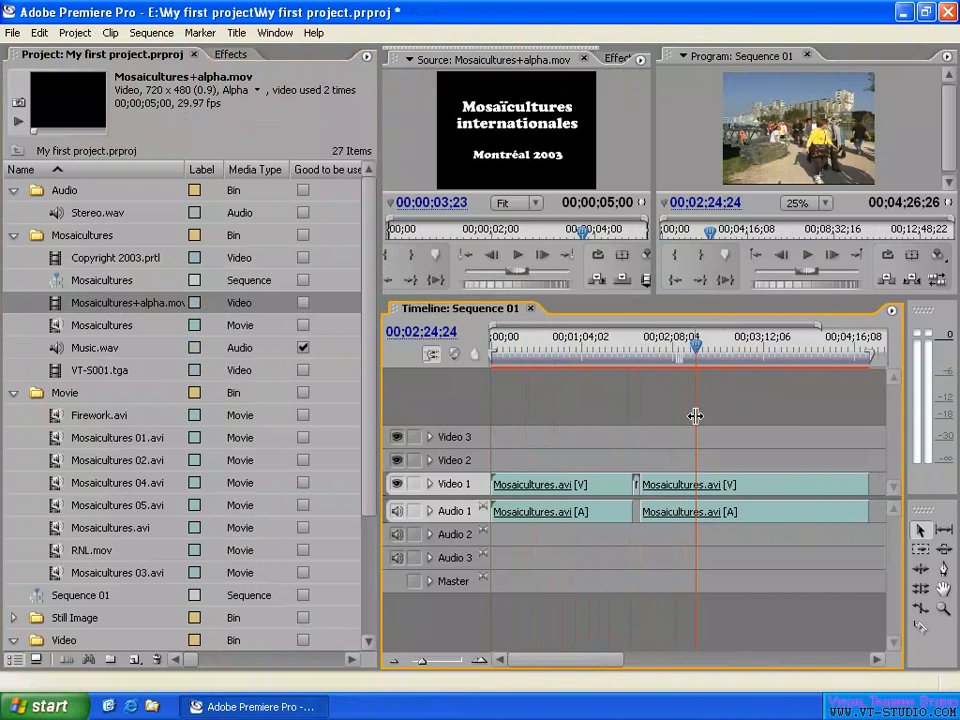
right_click(57, 304)
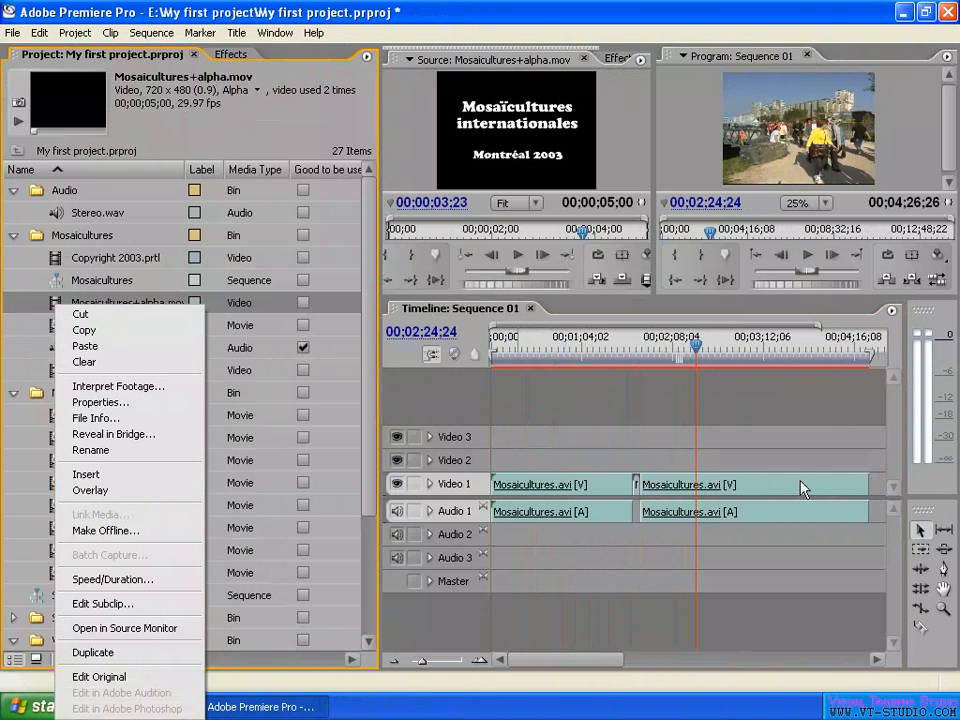
click(126, 490)
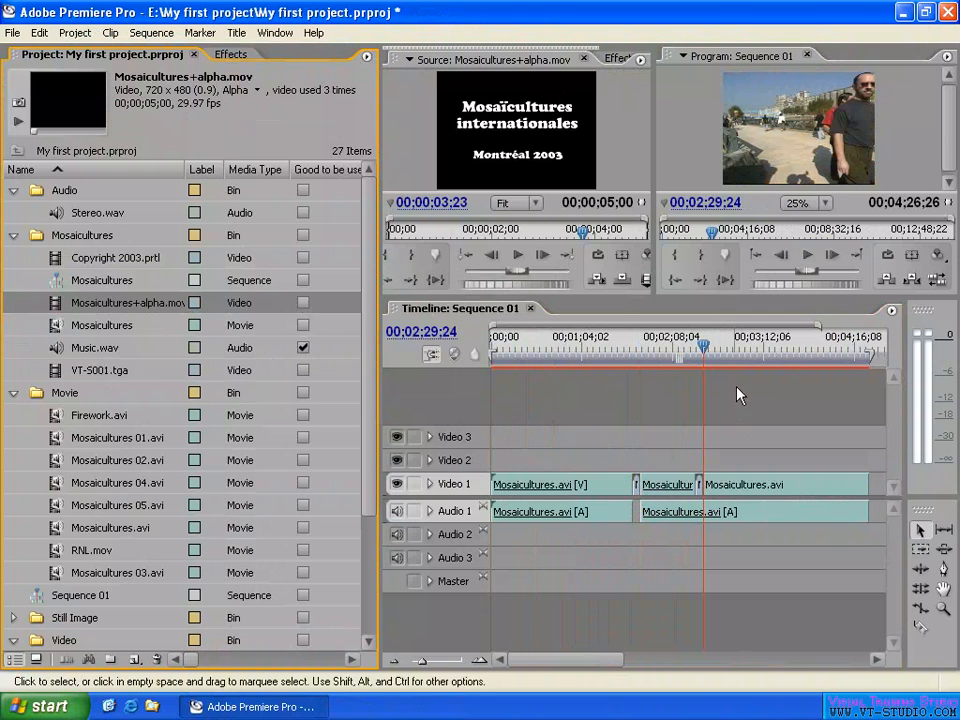
Insert Mosaicultures+alpha.mov into Video 1 of Sequence 01 at 00;02;58;15, splitting the last Mosaicultures.avi clip
click(745, 345)
right_click(67, 309)
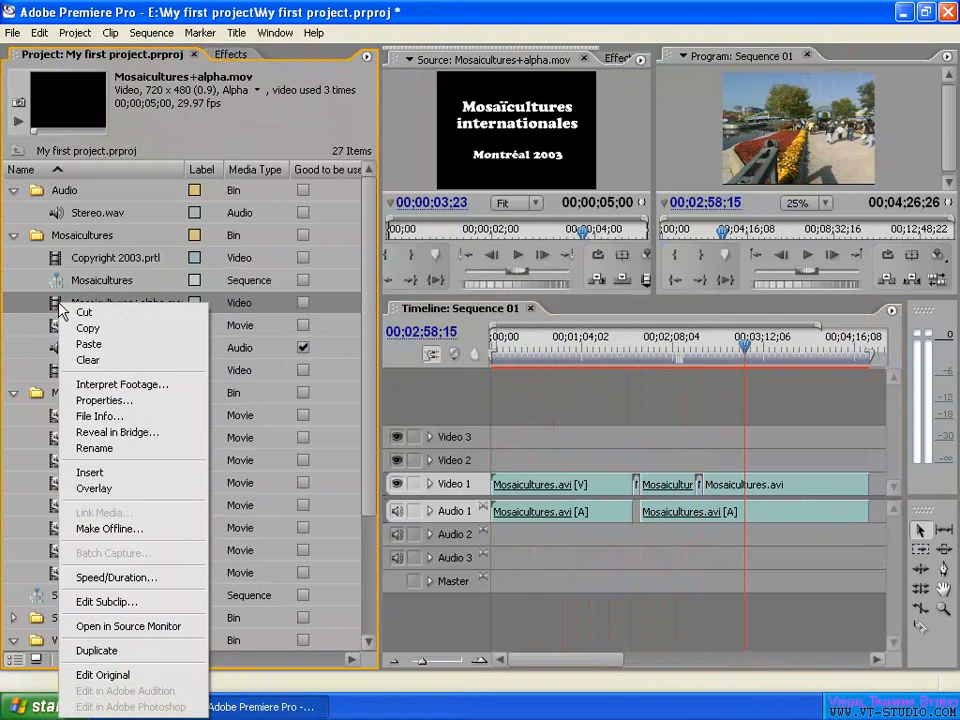
click(89, 472)
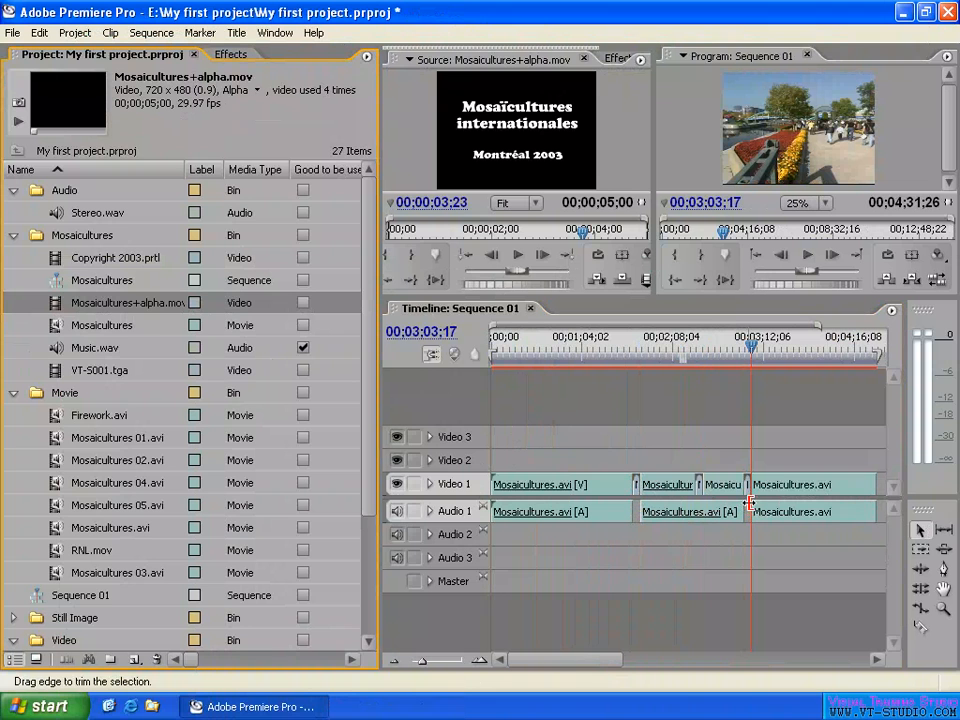
Review the settings for a new offline file and close them without creating one
right_click(60, 303)
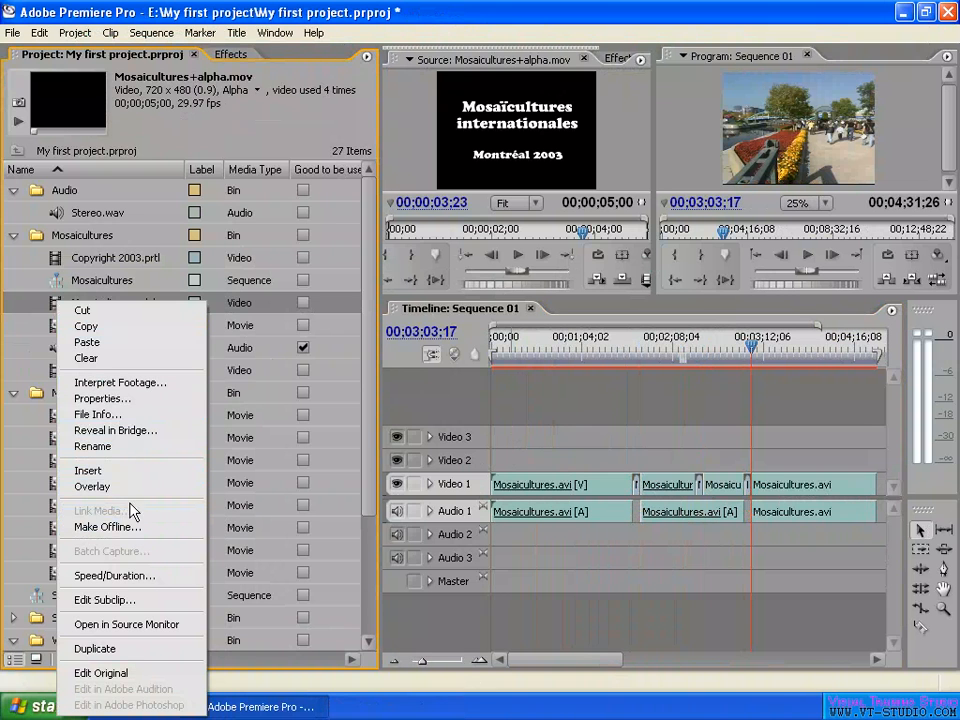
click(28, 301)
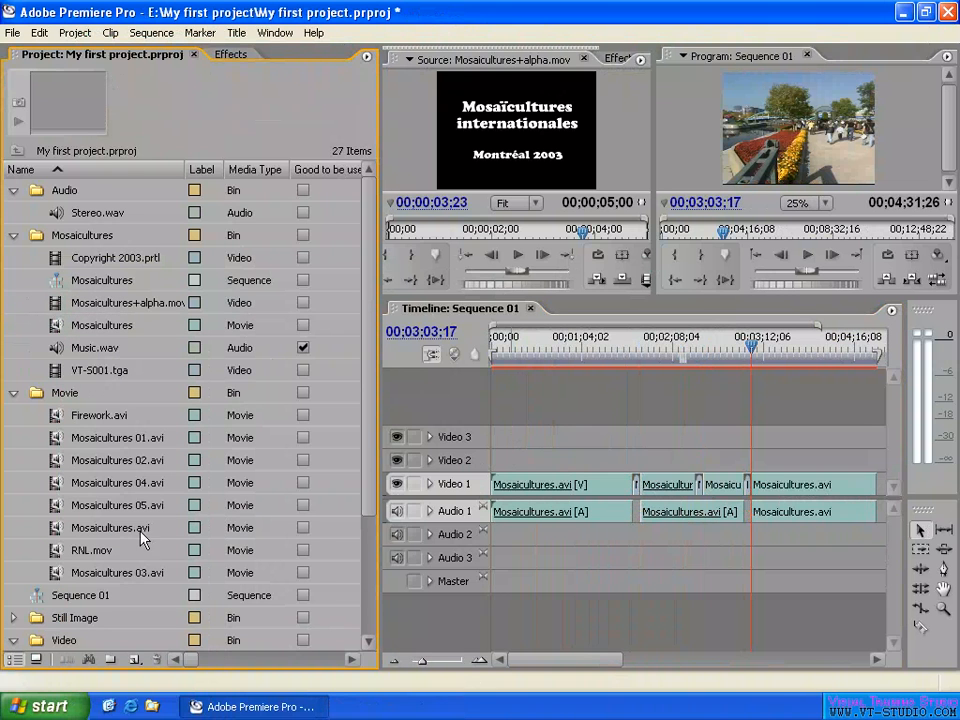
click(134, 659)
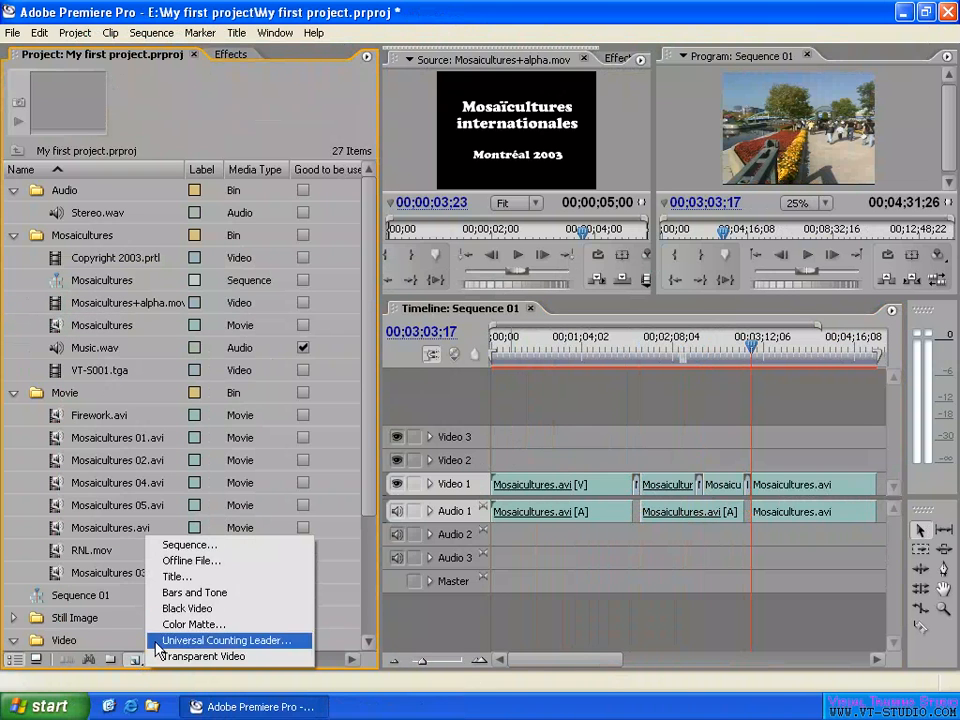
click(210, 562)
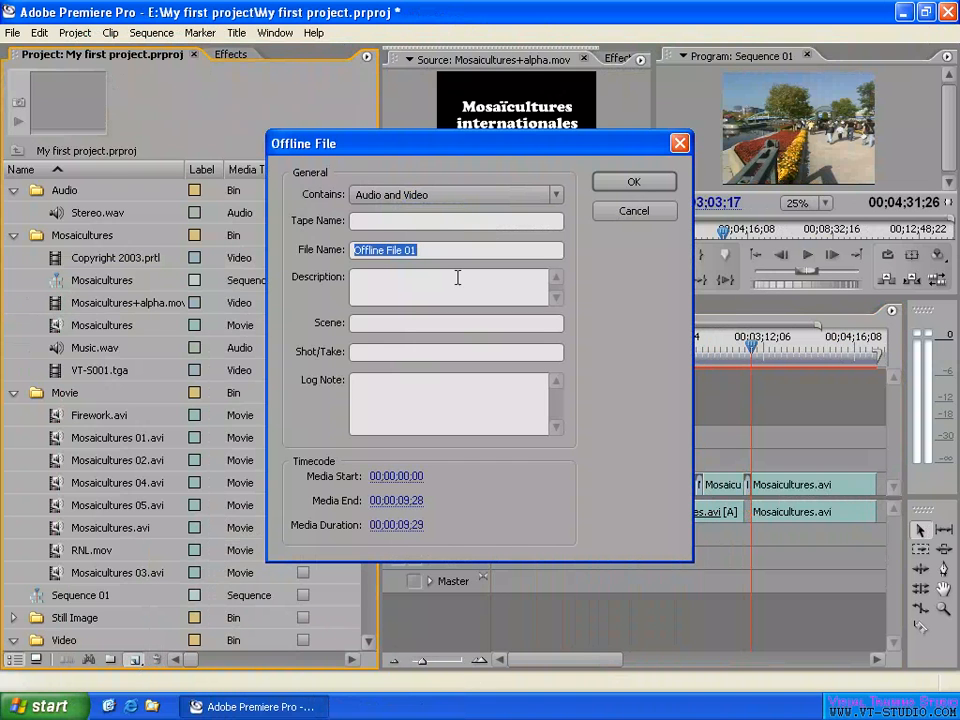
click(640, 212)
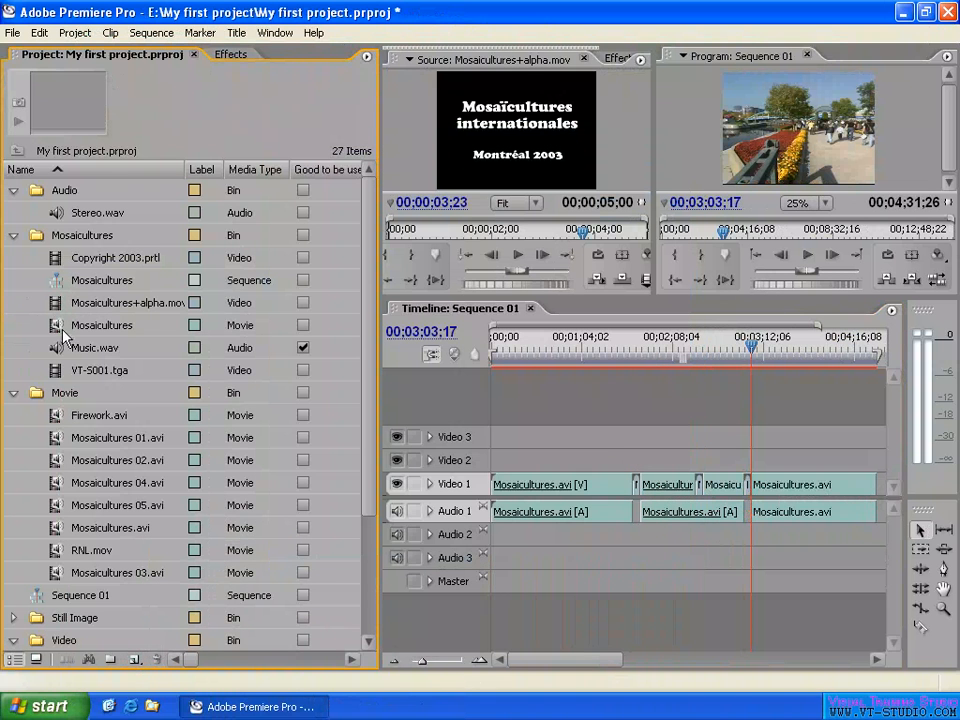
Make the Mosaicultures movie clip in the Mosaicultures bin offline, keeping its media files on disk
right_click(57, 330)
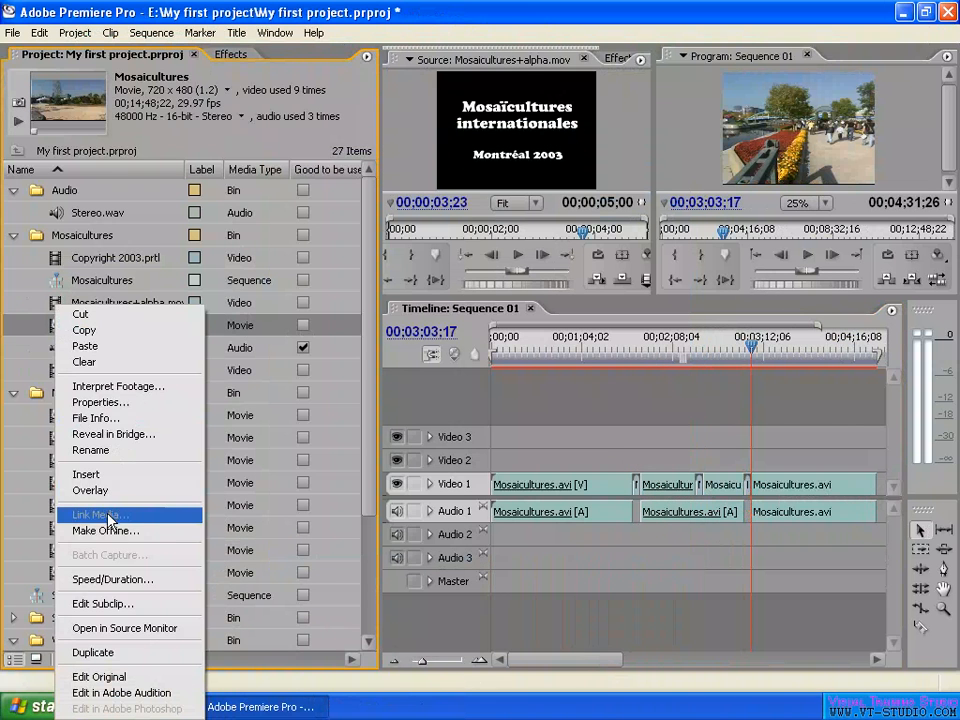
click(110, 536)
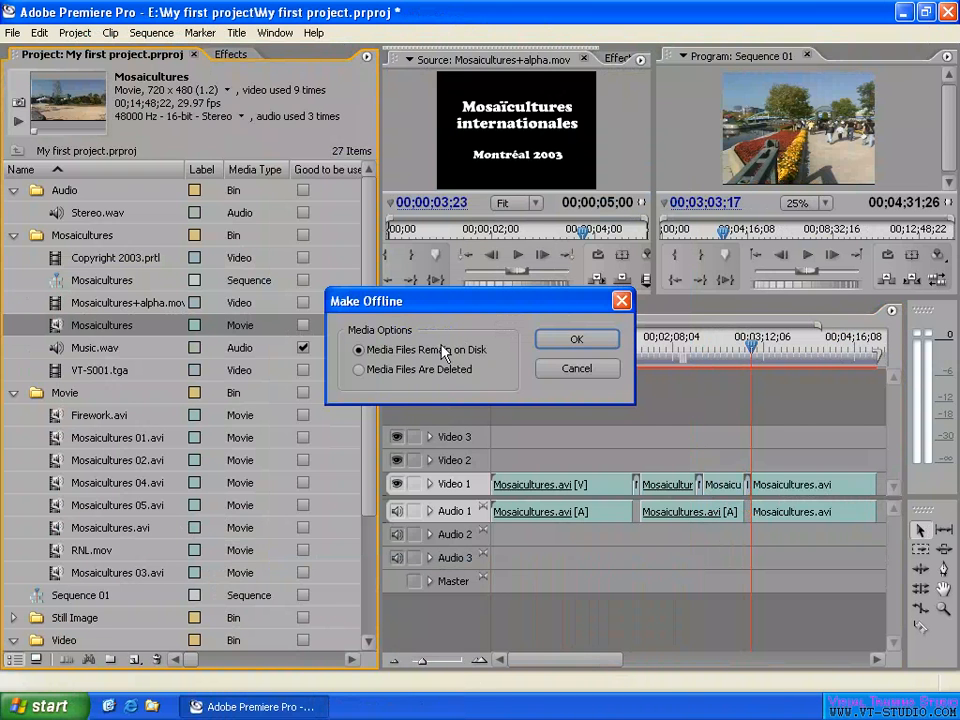
click(577, 340)
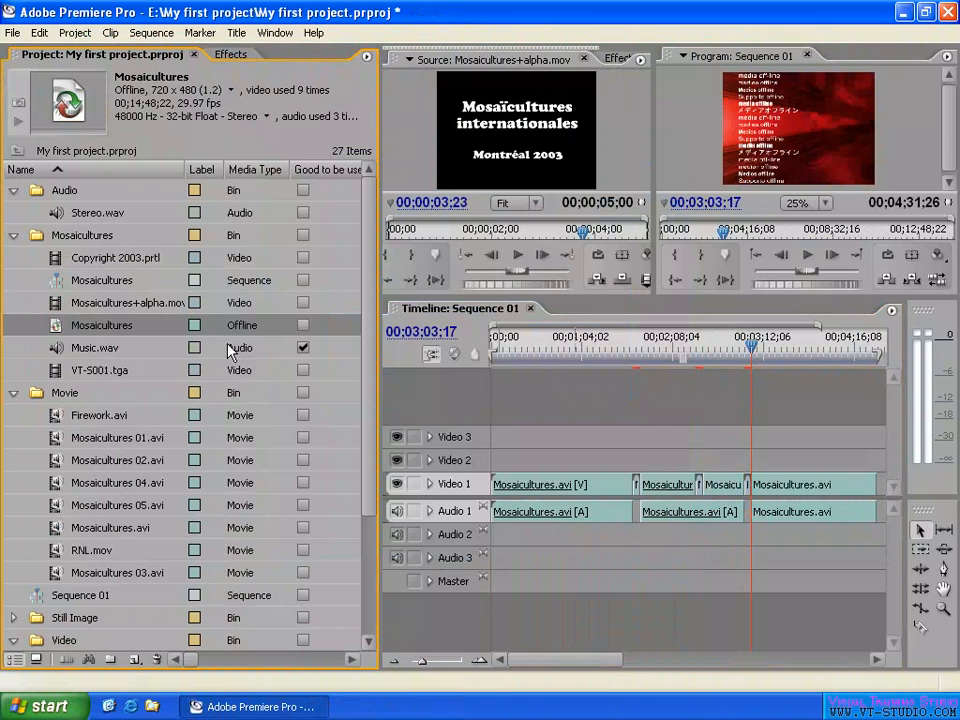
Link the offline Mosaicultures clip back to the Mosaicultures media file in the Adobe Premiere Pro Media Files folder
right_click(55, 330)
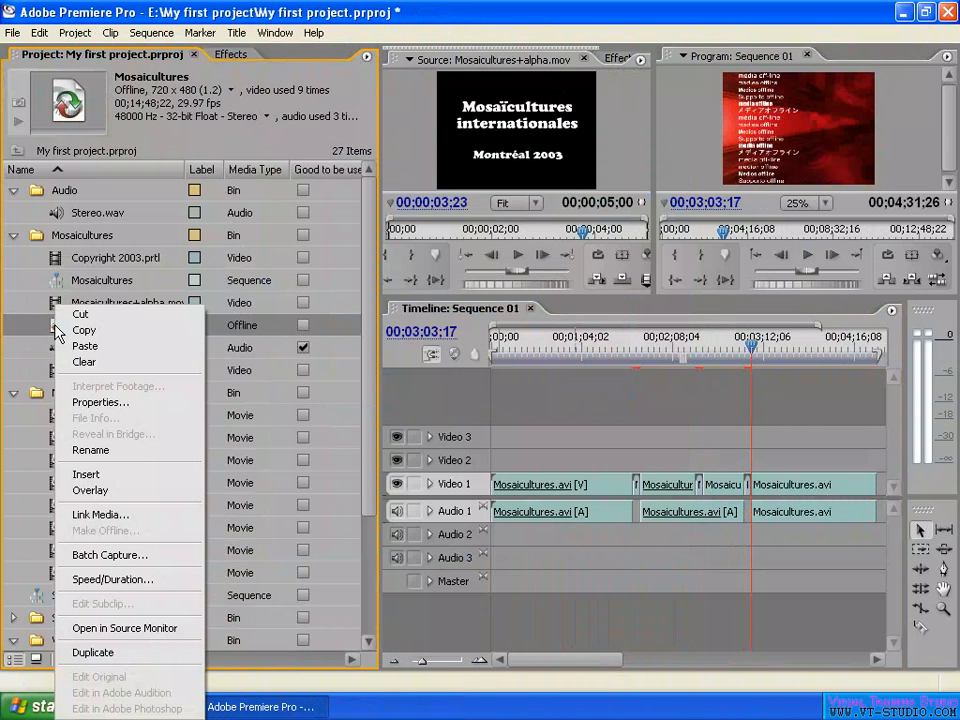
click(110, 514)
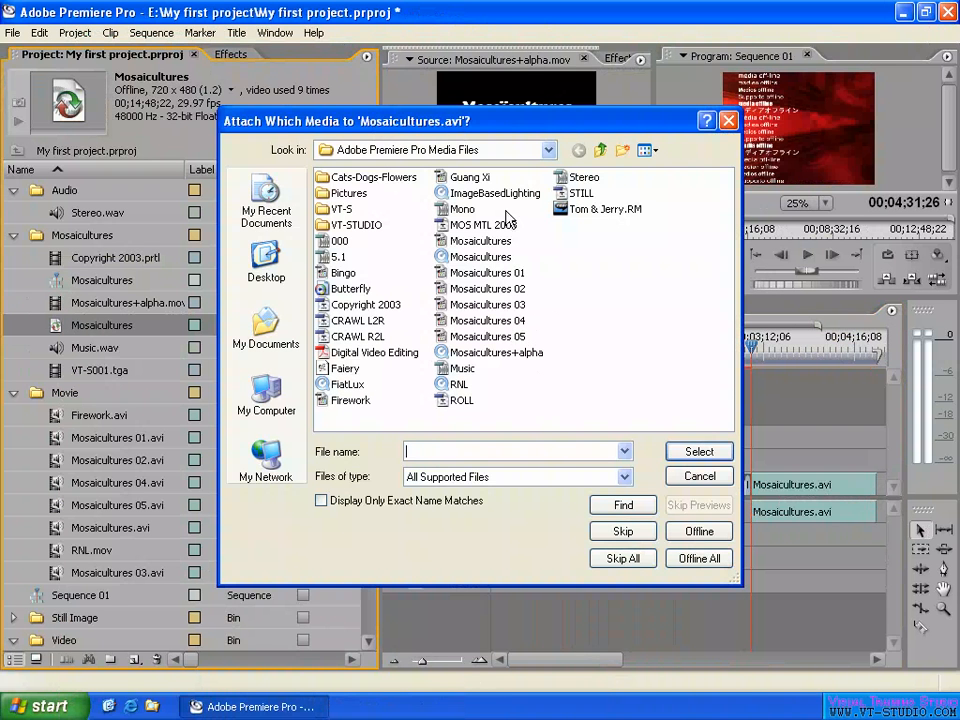
click(485, 241)
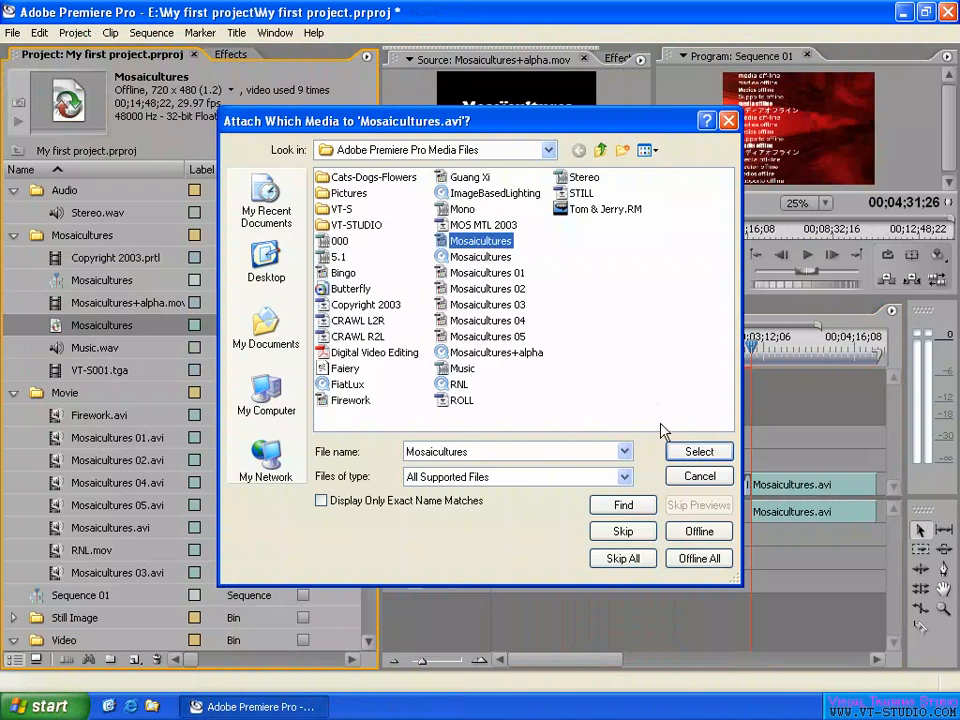
click(700, 452)
Make the relinked Mosaicultures movie clip offline again, comparing both media options and choosing Media Files Remain on Disk
right_click(57, 328)
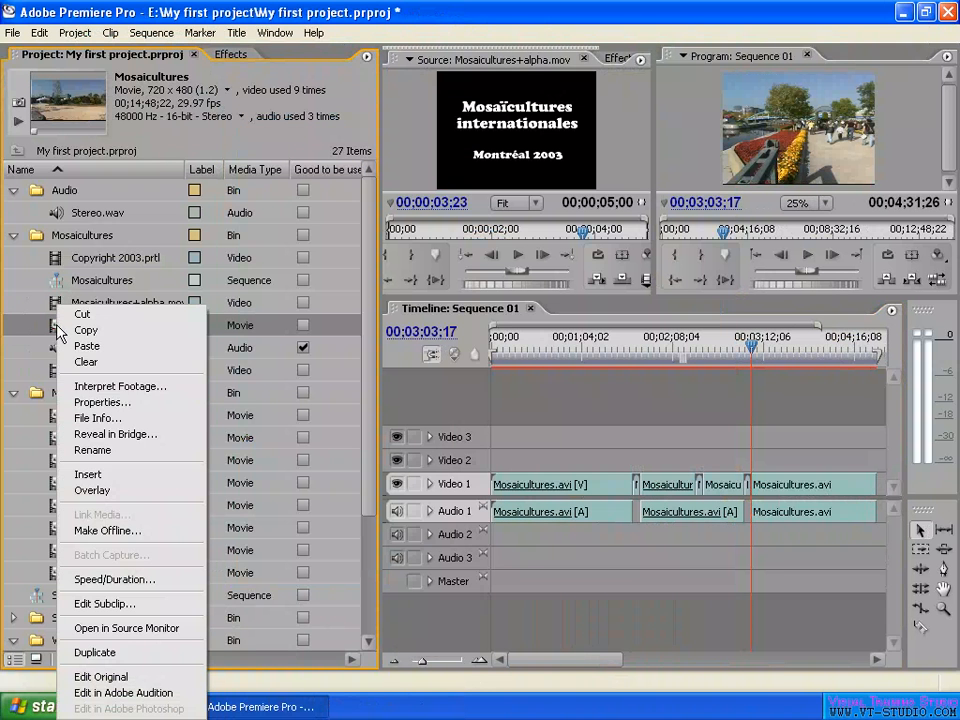
click(112, 531)
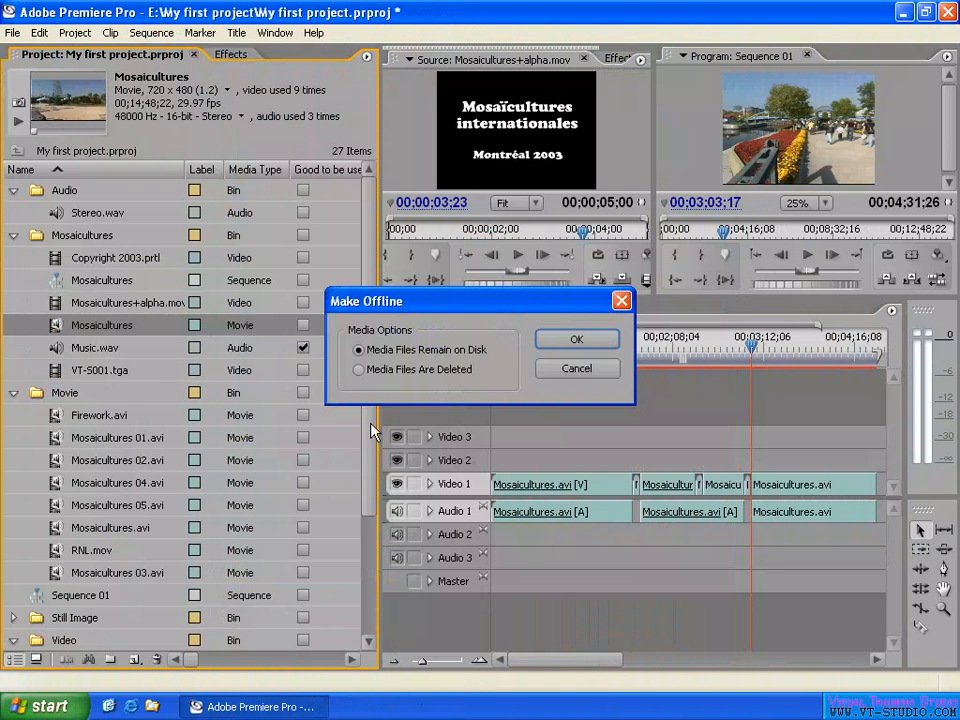
click(370, 371)
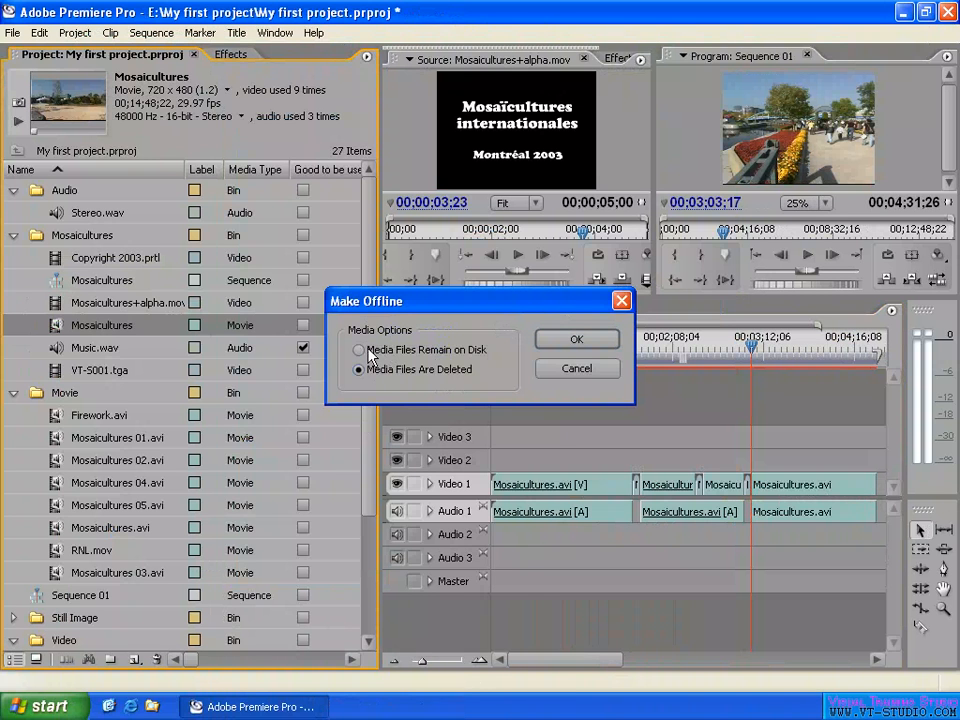
click(396, 351)
click(572, 350)
drag(577, 348, 456, 381)
click(452, 350)
click(580, 342)
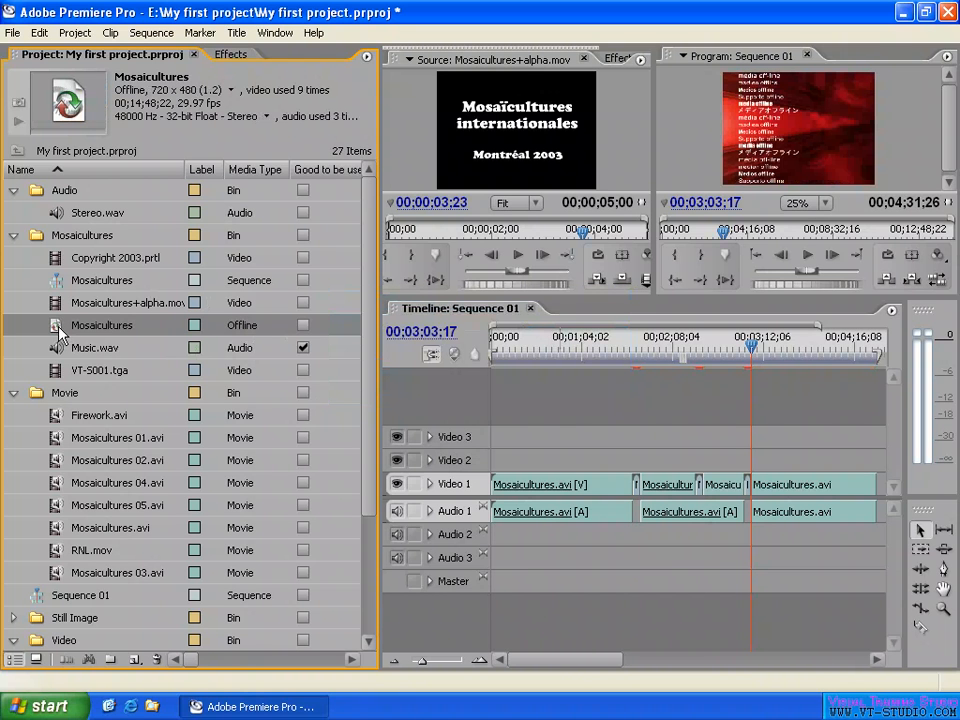
Review the Batch Capture settings for the offline Mosaicultures clip and leave without capturing
right_click(60, 333)
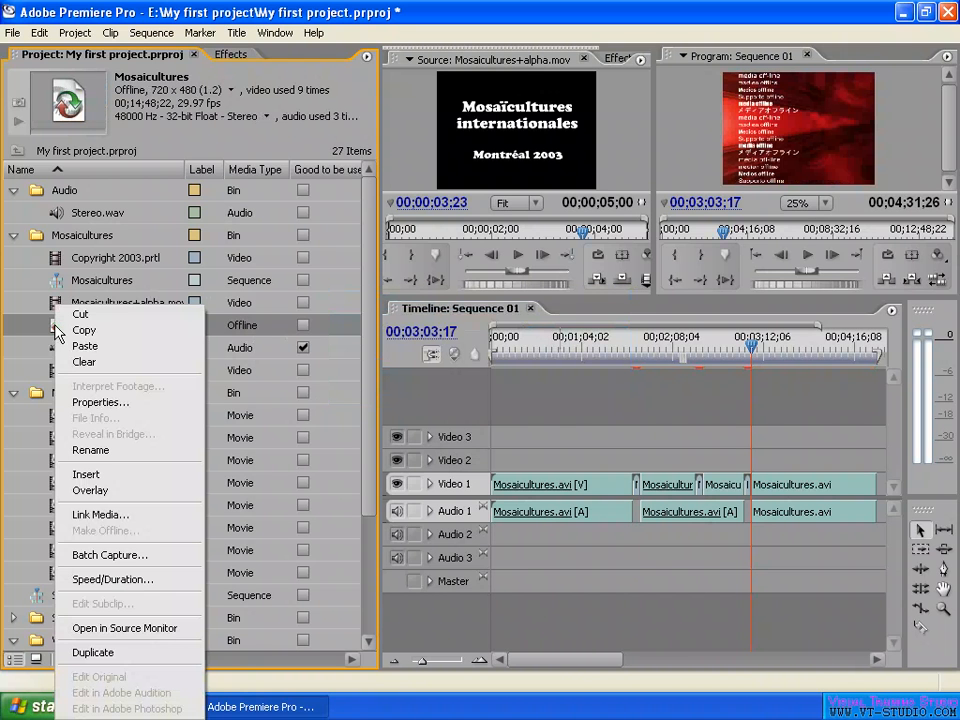
click(110, 558)
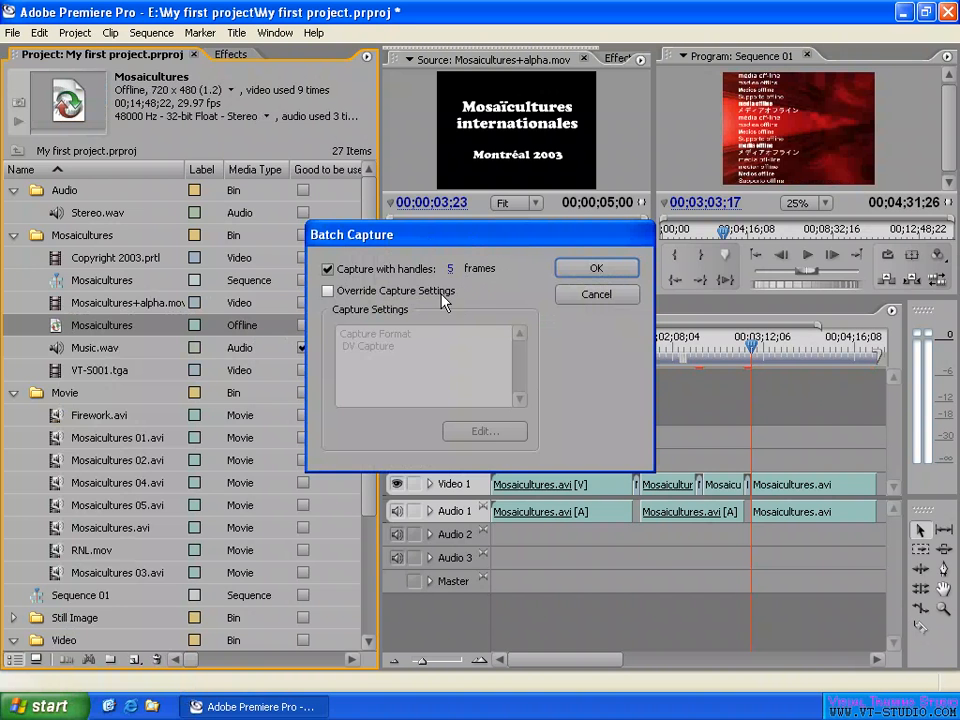
click(594, 270)
click(598, 295)
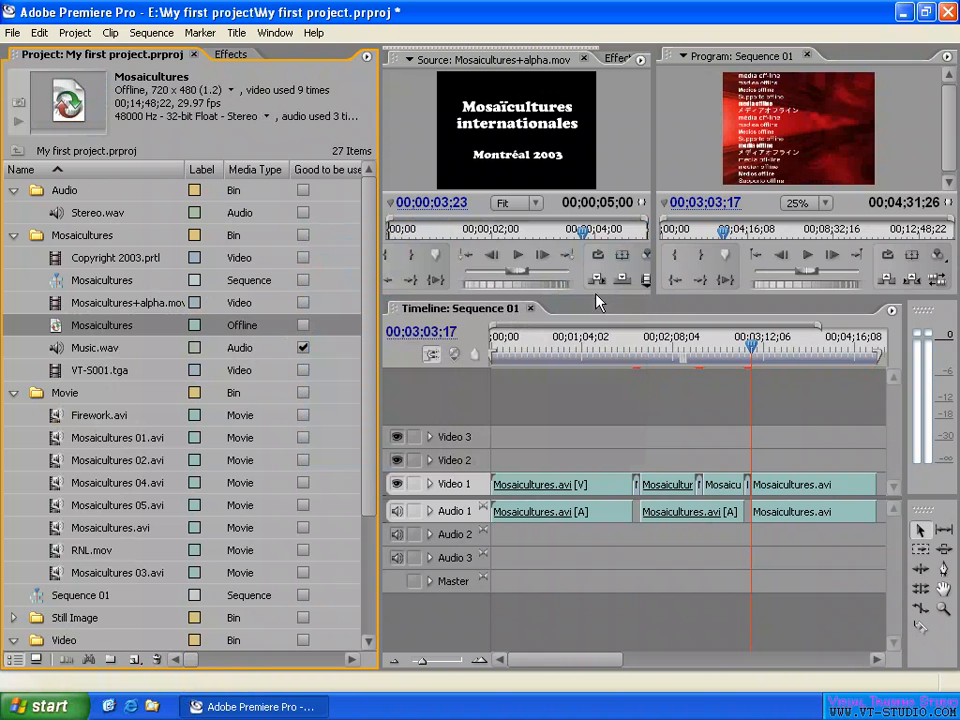
right_click(57, 330)
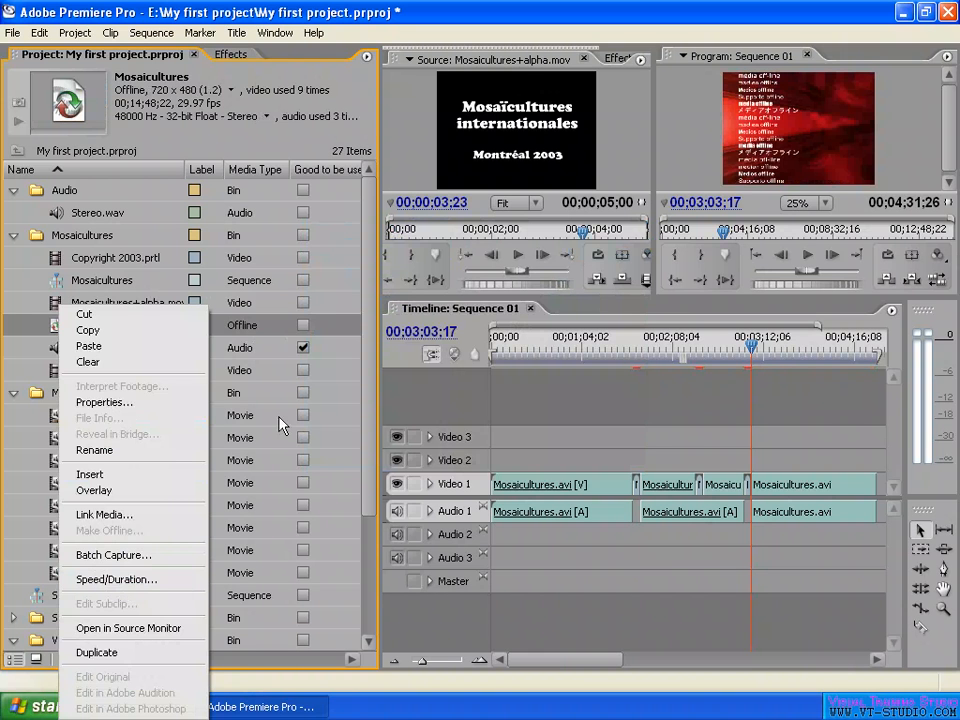
click(270, 321)
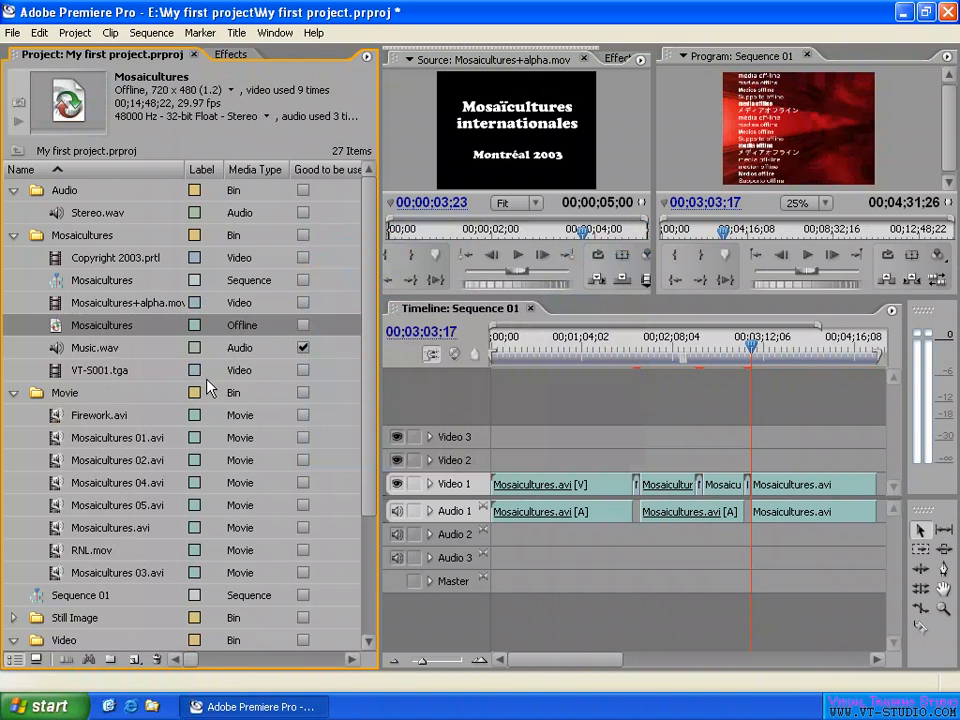
Collapse the Mosaicultures bin and delete all clips from the Sequence 01 timeline
click(54, 439)
click(13, 236)
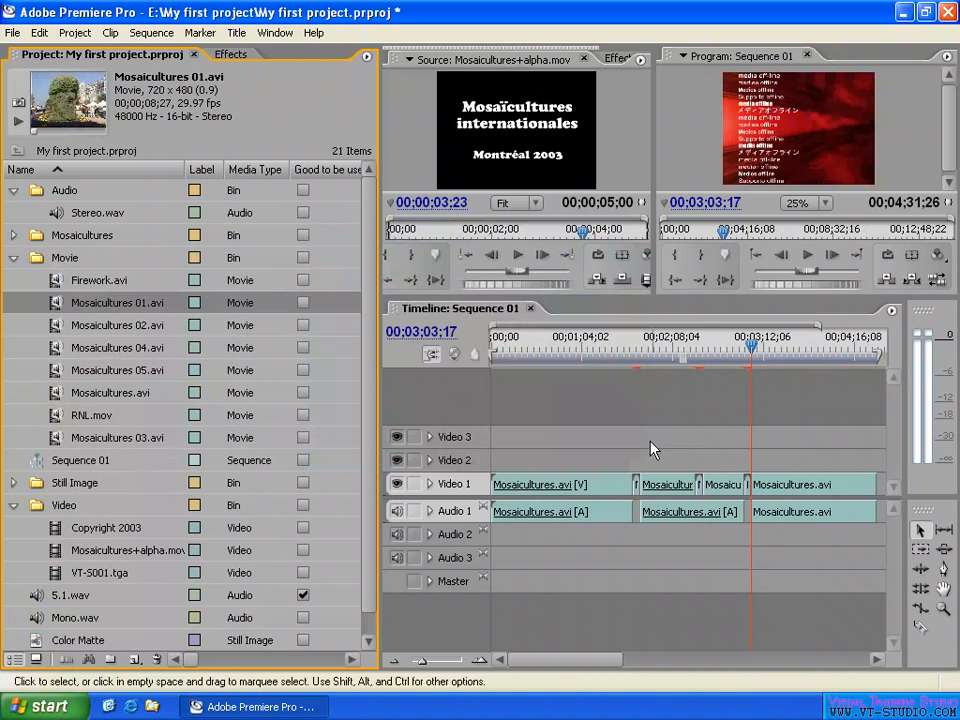
drag(832, 416, 455, 582)
key(Delete)
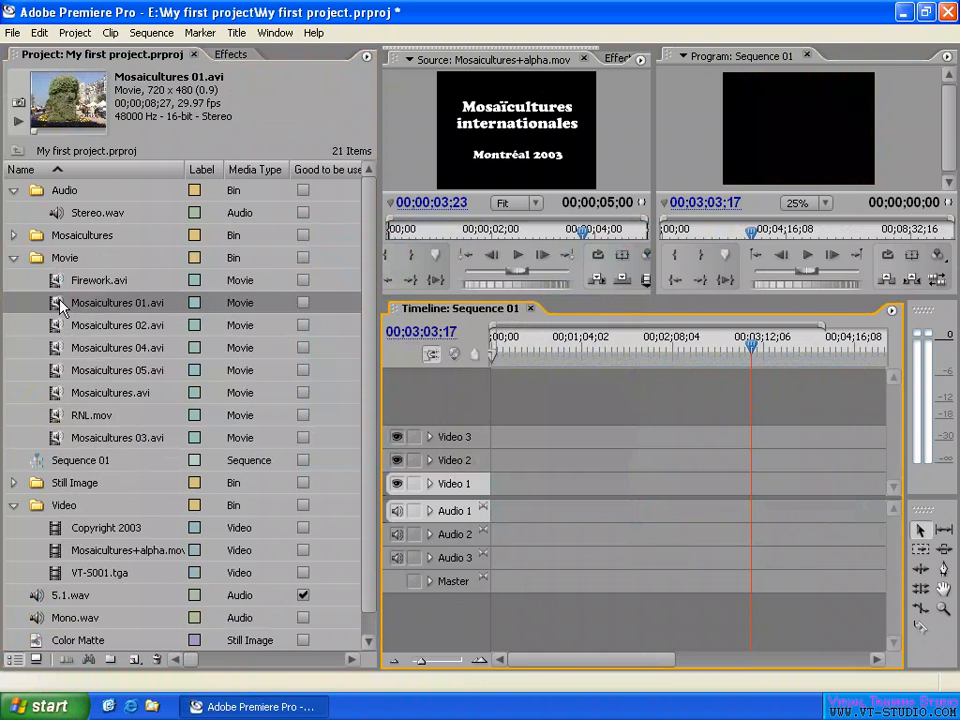
Place Mosaicultures 01.avi at the start of Video 1, return the playhead to 00;00;00;00 and fit the sequence in the timeline
drag(58, 303, 500, 486)
click(512, 343)
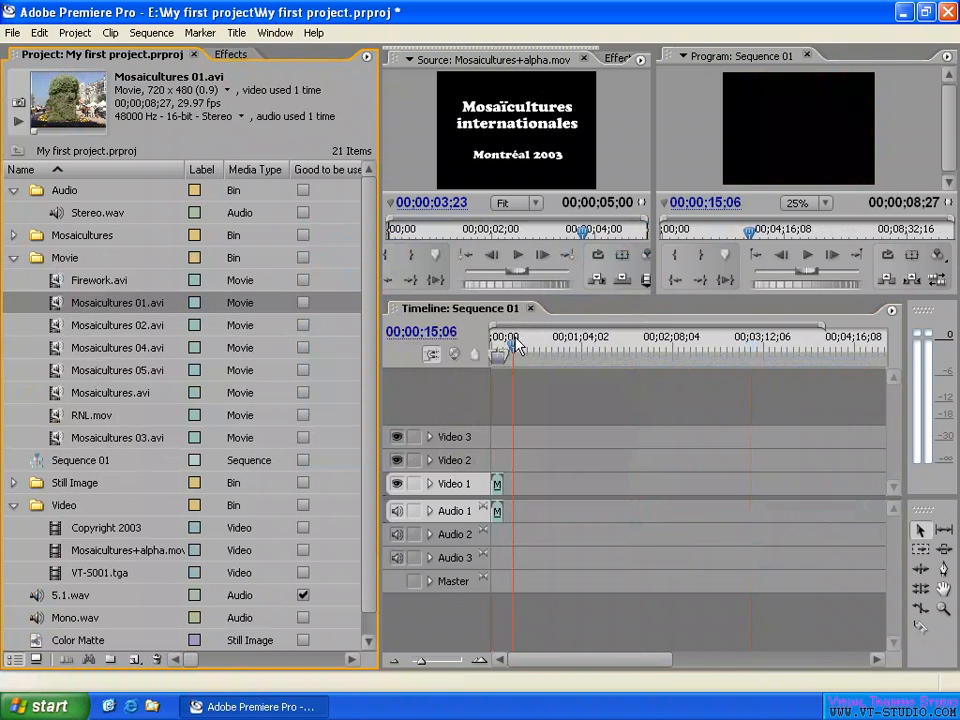
key(Home)
key(backslash)
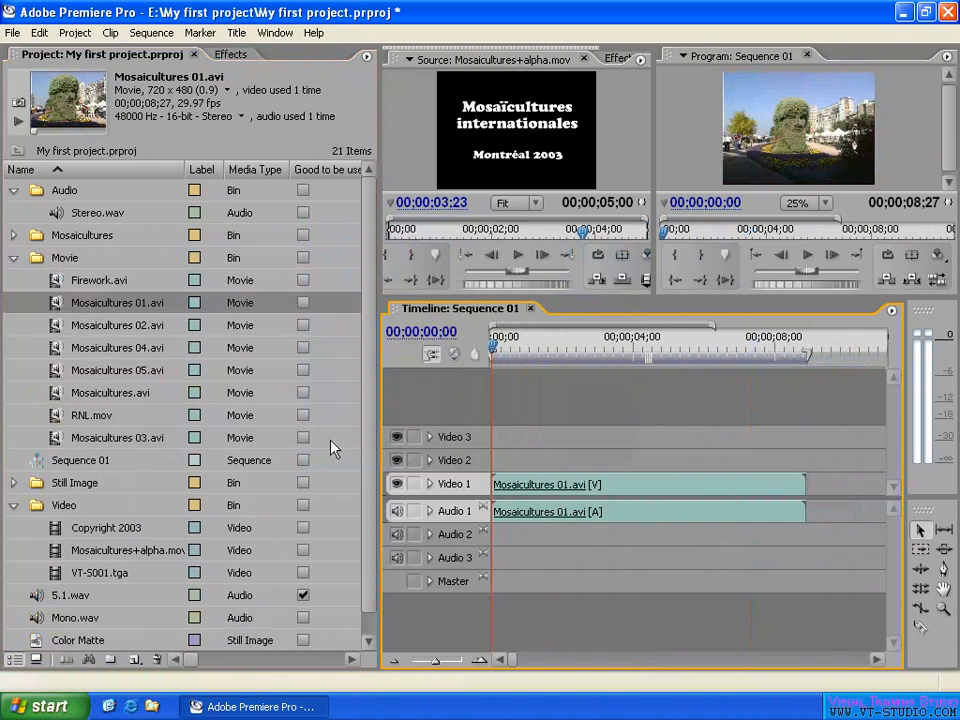
Set the speed of the Mosaicultures 01.avi project clip to 50% in its Speed/Duration settings
right_click(58, 307)
click(131, 576)
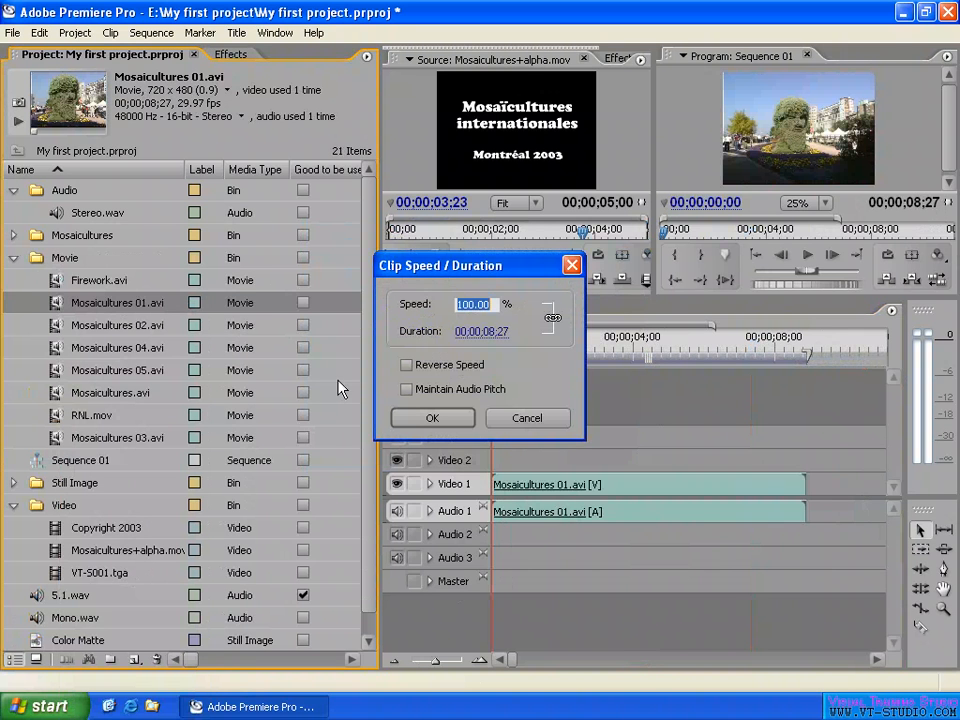
click(528, 302)
click(482, 305)
text(50)
click(531, 295)
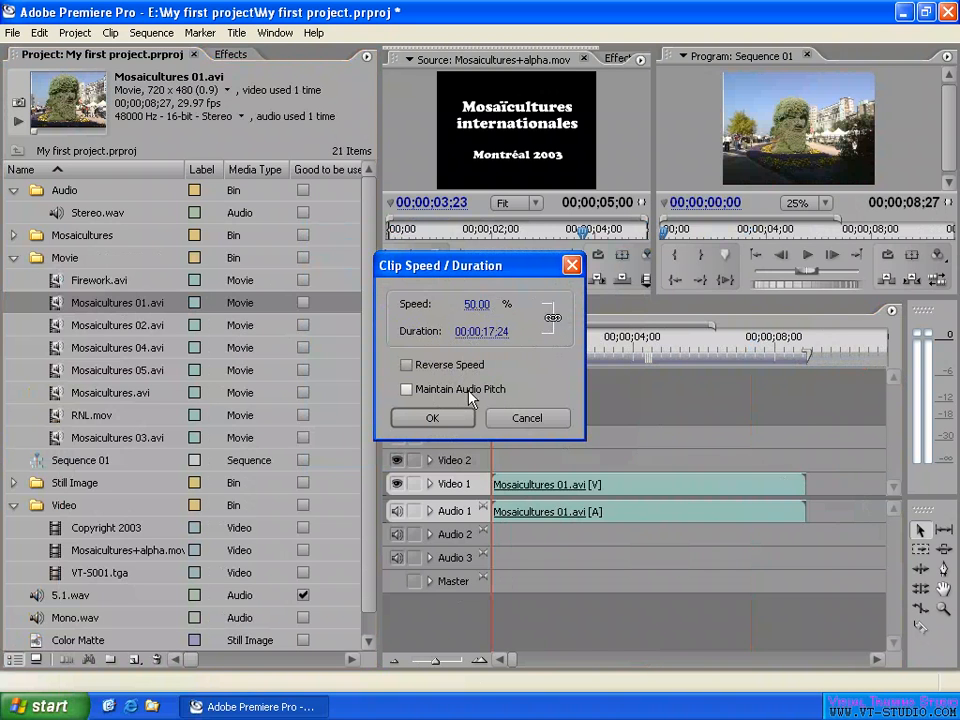
Try the Reverse Speed and Maintain Audio Pitch options, leave both off, and apply the speed change to Mosaicultures 01.avi
click(437, 366)
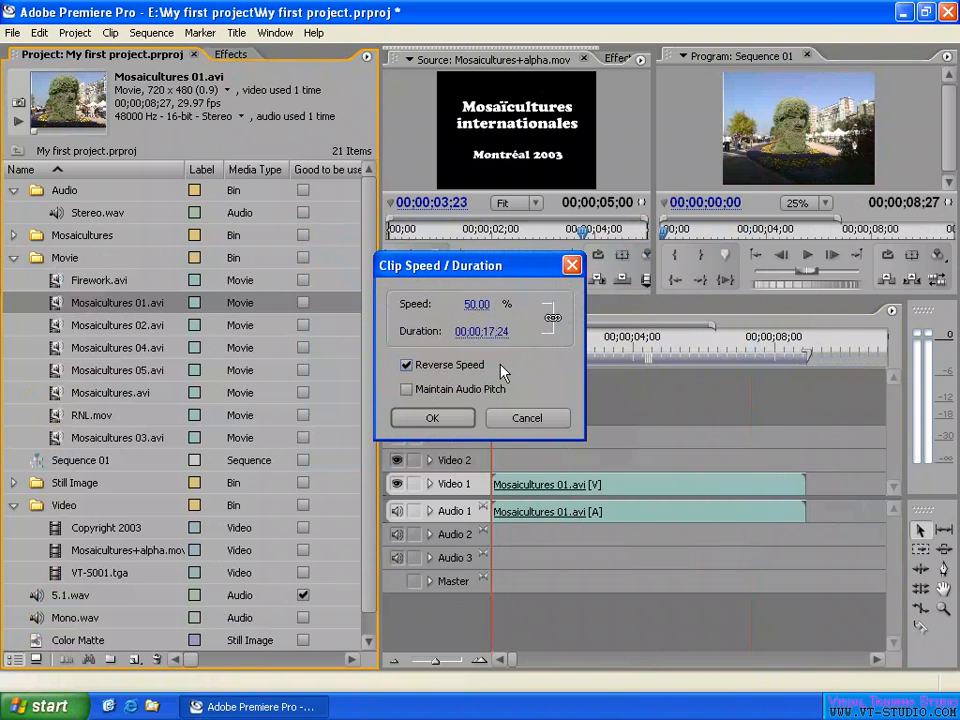
click(420, 366)
click(428, 366)
click(432, 370)
click(478, 391)
click(455, 392)
click(438, 392)
click(412, 391)
click(440, 389)
click(445, 420)
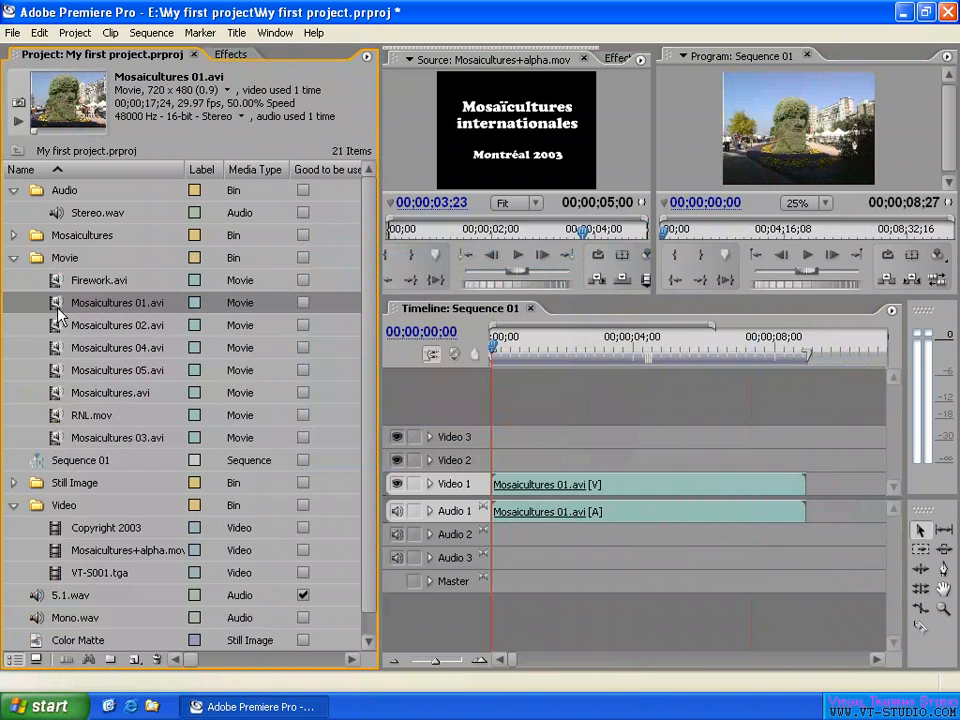
Add the slowed Mosaicultures 01.avi to Video 1 directly after the first clip and show both clips in the timeline
drag(57, 315, 805, 487)
key(minus)
key(minus)
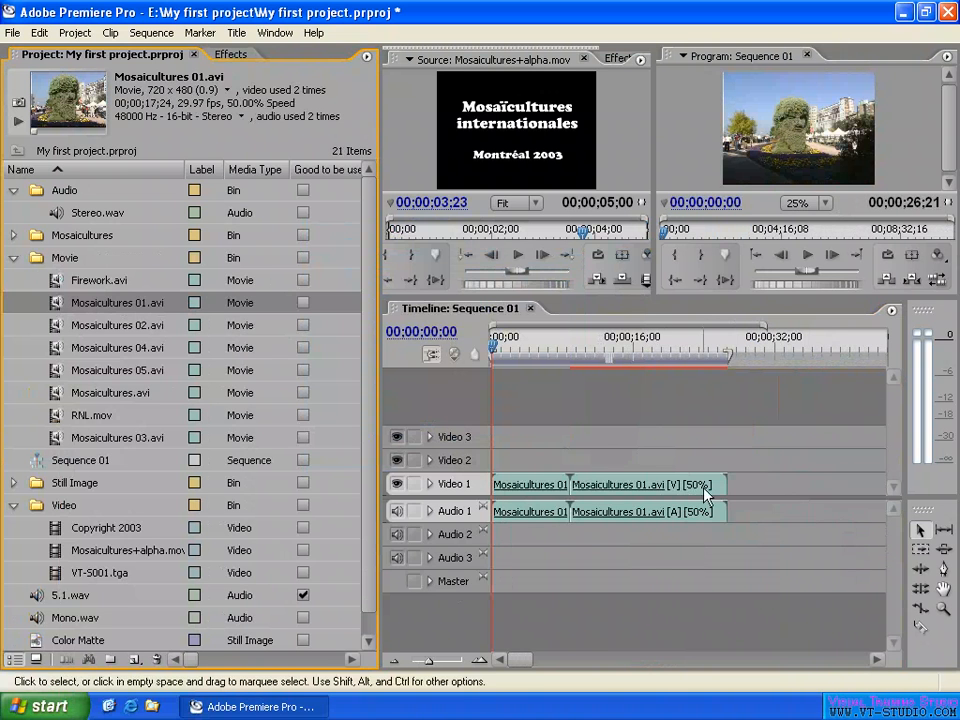
Check the Speed/Duration settings of the second Mosaicultures 01.avi clip in the timeline without changing them
click(652, 488)
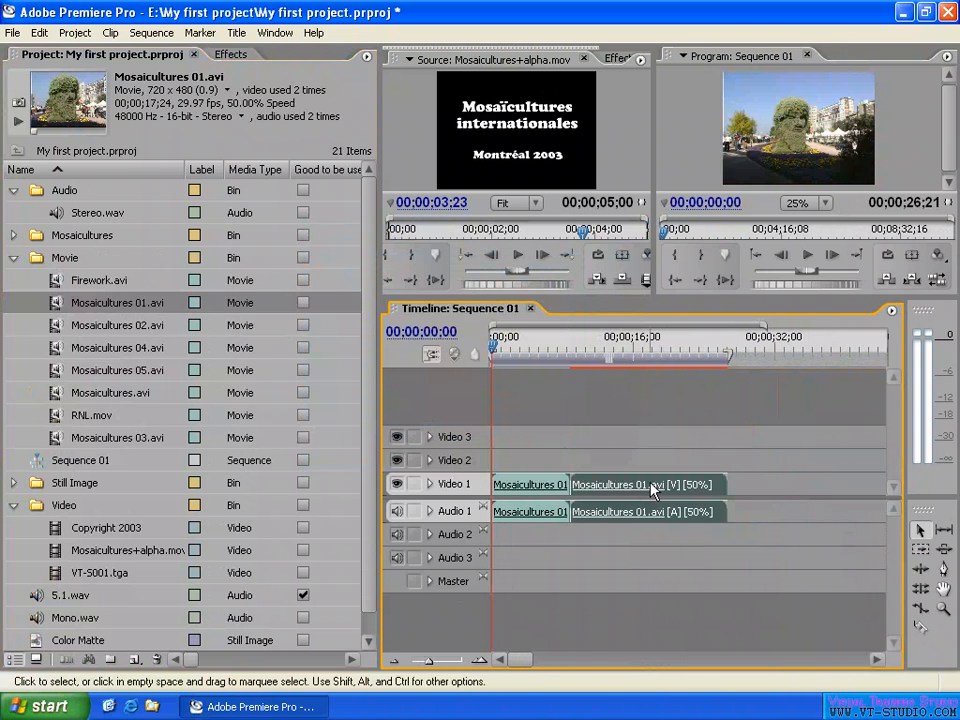
right_click(652, 488)
click(715, 285)
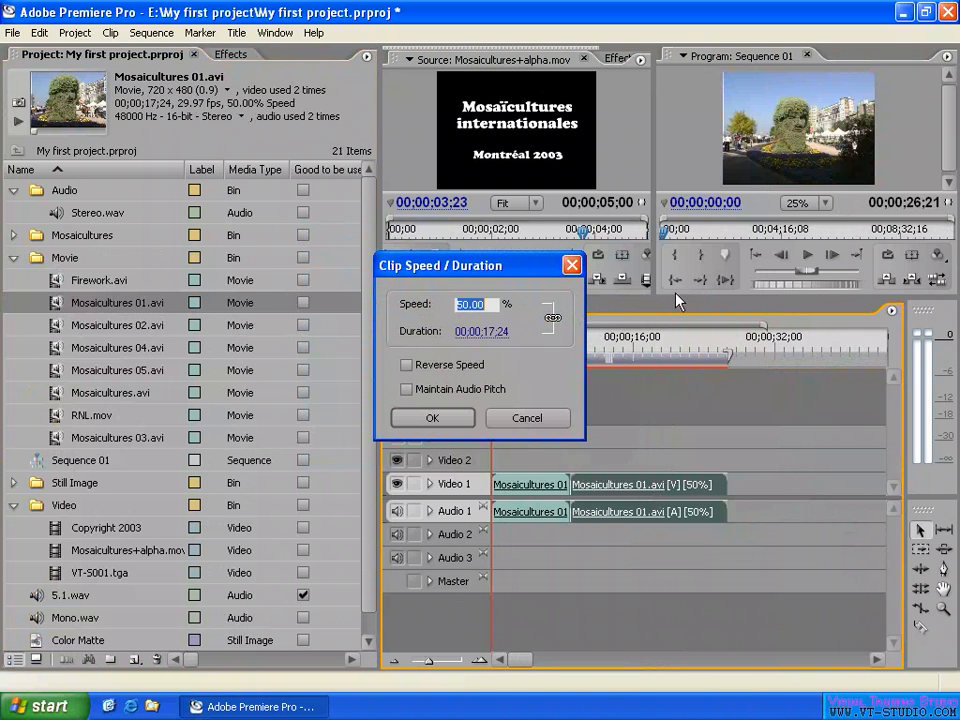
click(491, 307)
click(534, 299)
click(433, 417)
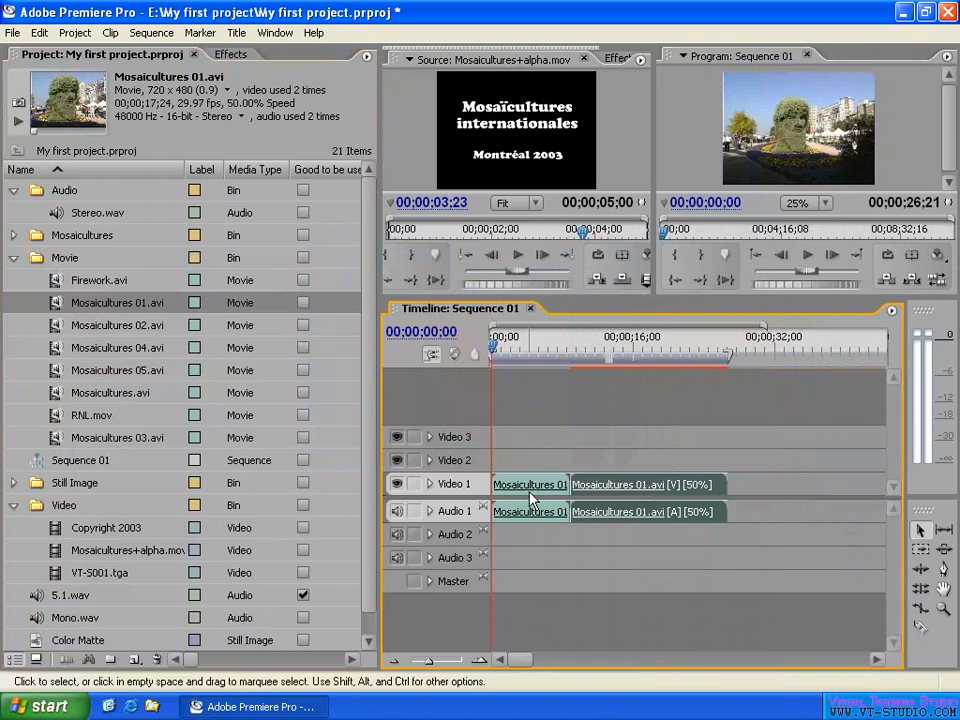
Play the beginning of the slowed second Mosaicultures 01.avi clip in the timeline to hear its audio
click(582, 346)
drag(583, 348, 579, 349)
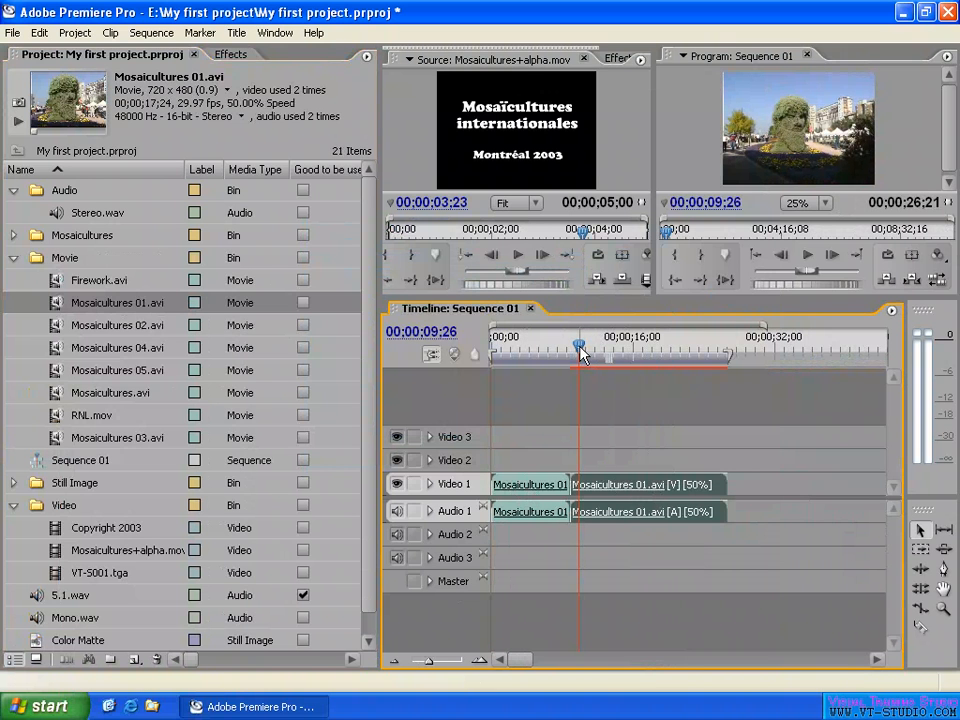
key(space)
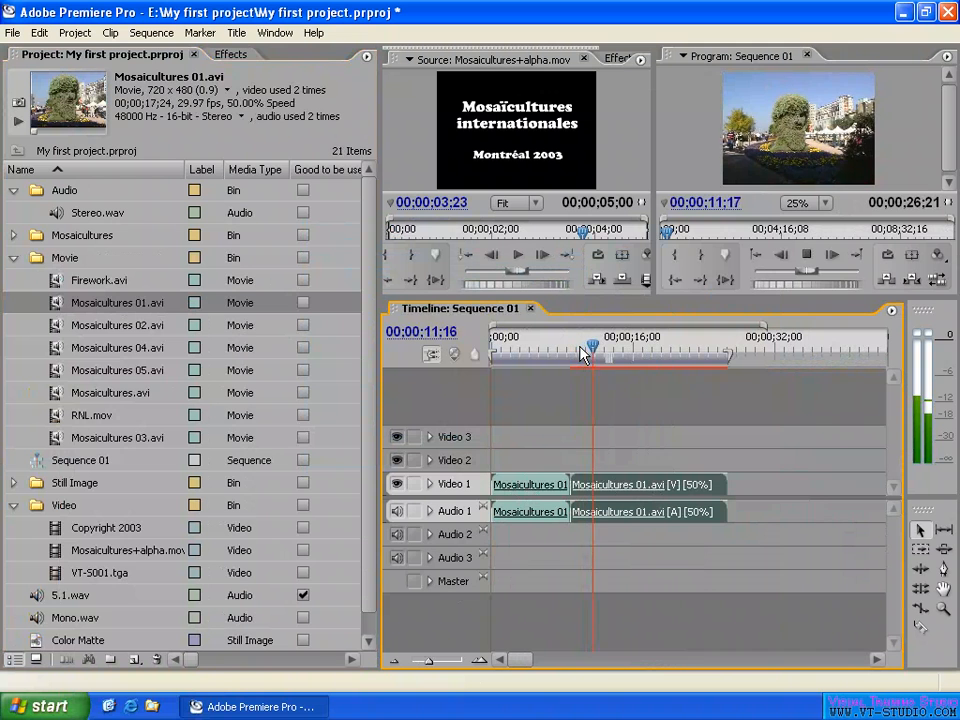
click(572, 349)
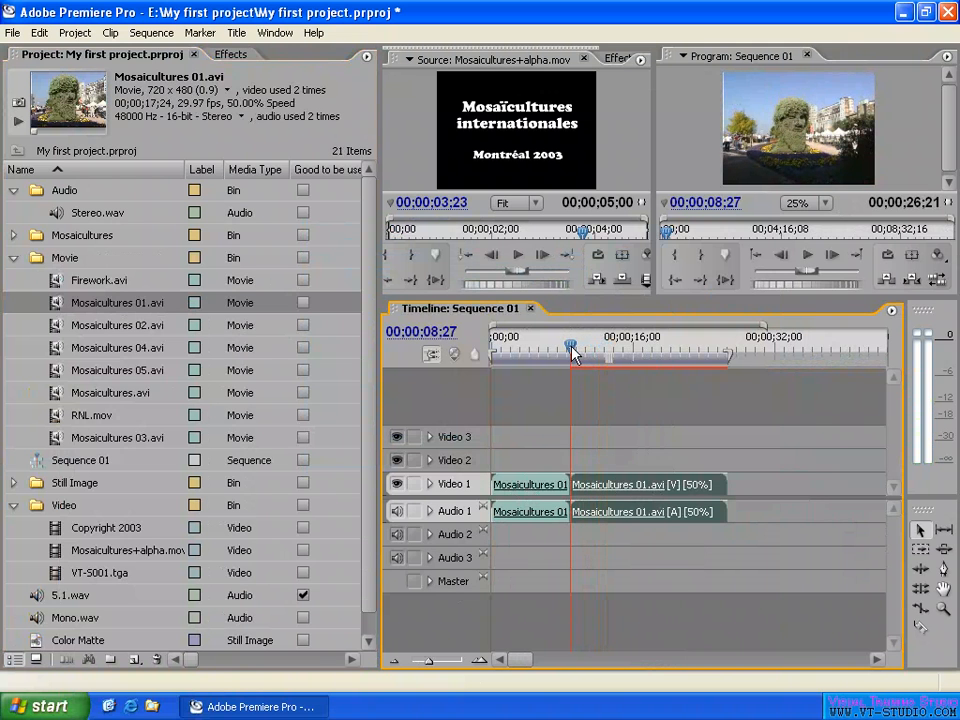
key(space)
key(space)
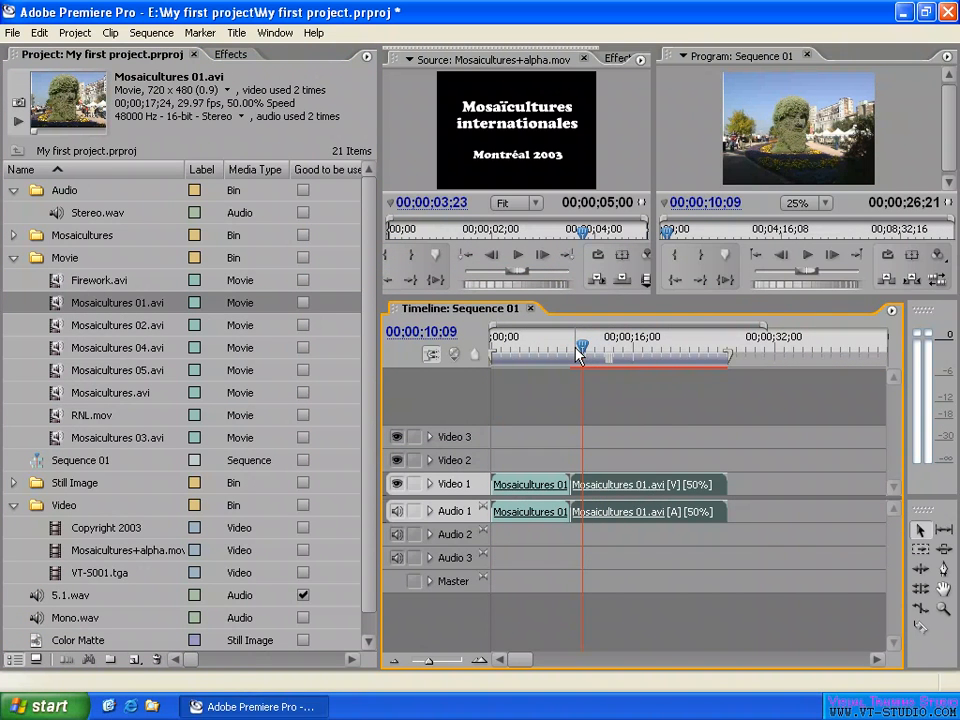
Try Maintain Audio Pitch on the second Mosaicultures 01.avi timeline clip and play parts of both clips to compare their sound
right_click(642, 484)
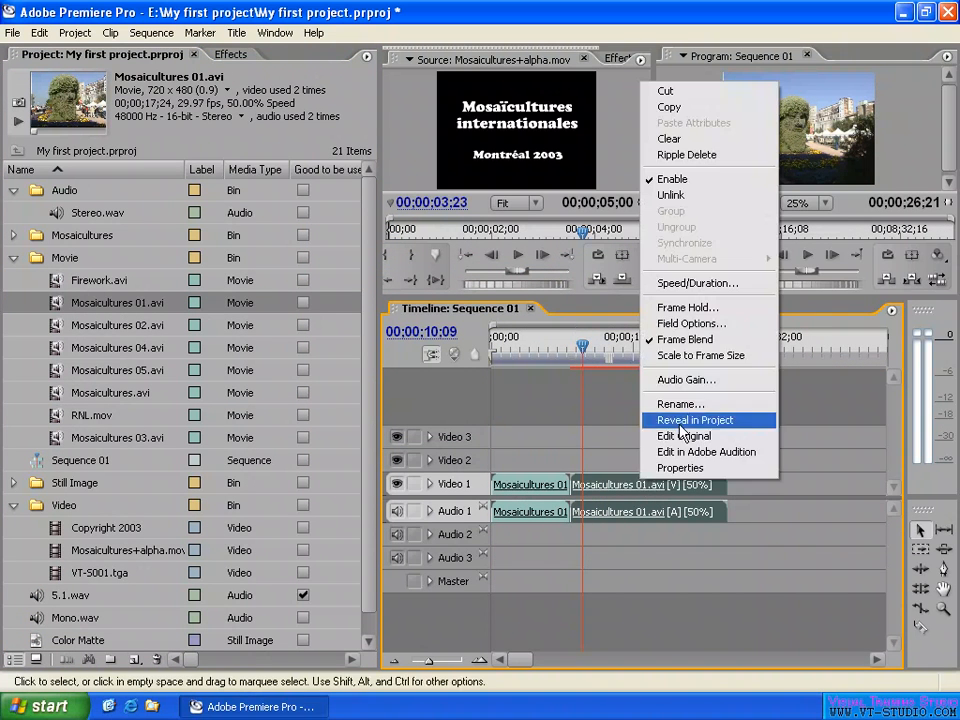
click(697, 283)
click(406, 389)
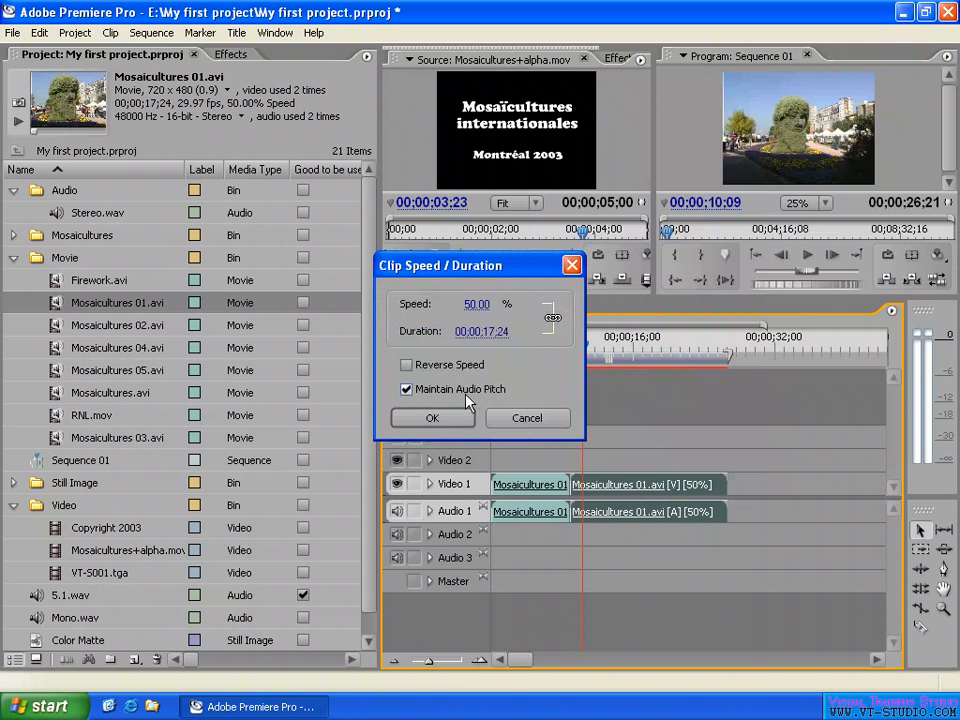
click(506, 418)
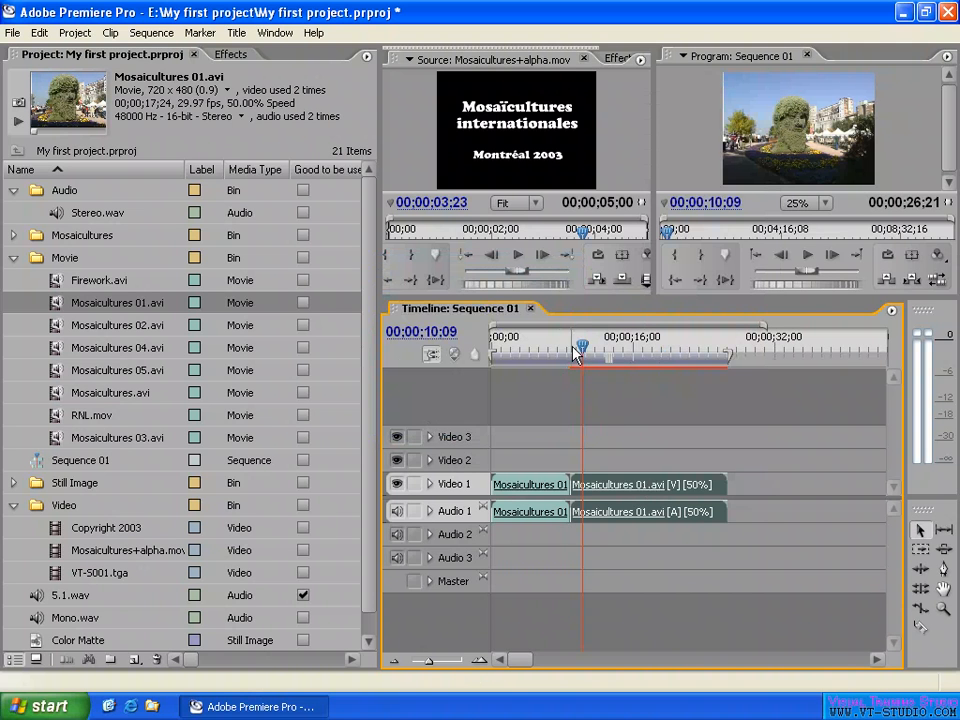
click(574, 346)
drag(575, 346, 494, 348)
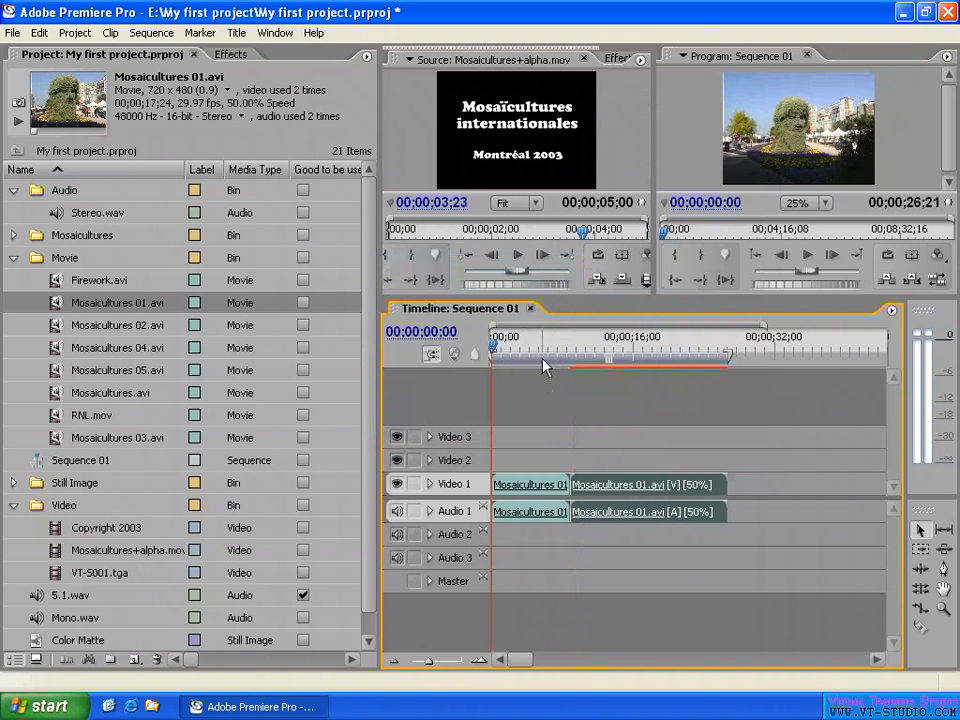
key(Return)
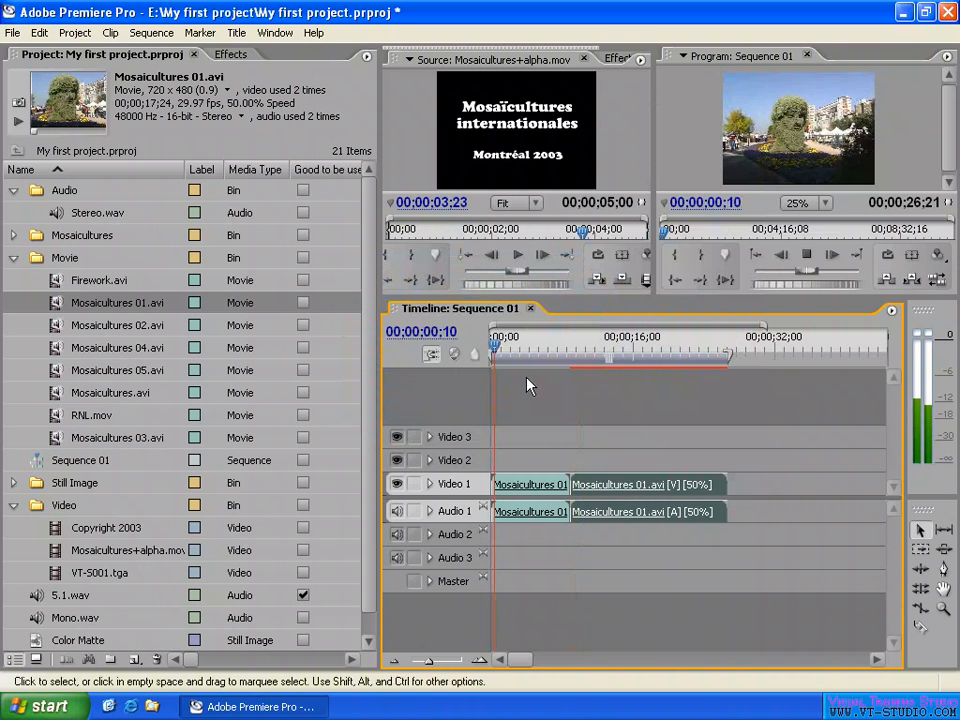
click(574, 348)
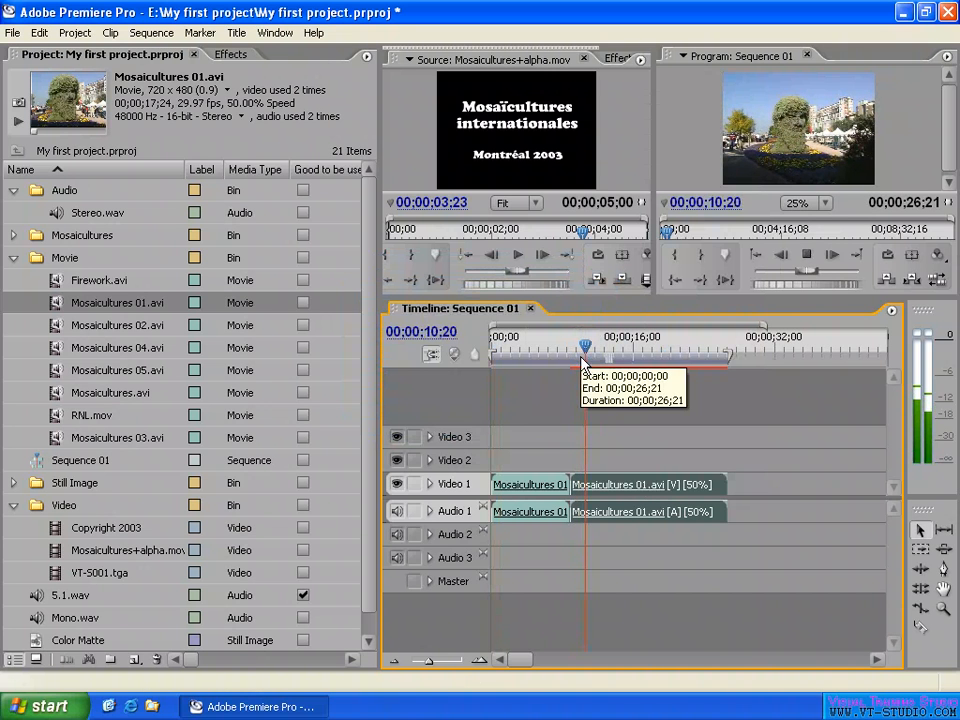
Leave Maintain Audio Pitch off for the second Mosaicultures 01.avi clip, apply the settings and play the clip again
right_click(660, 480)
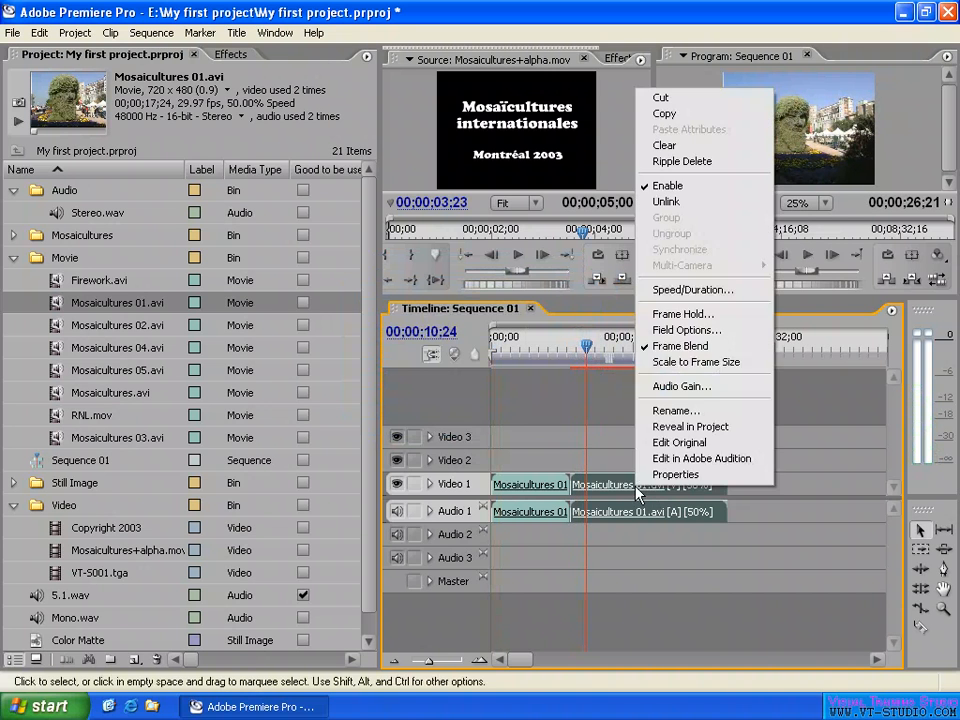
click(690, 288)
click(432, 418)
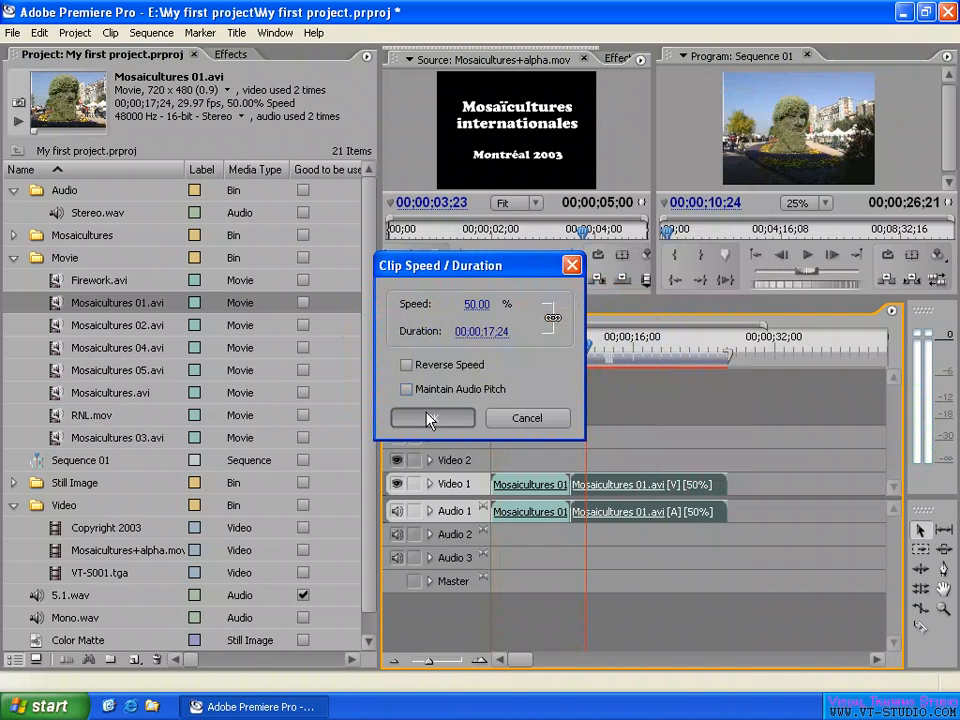
drag(585, 349, 571, 344)
key(space)
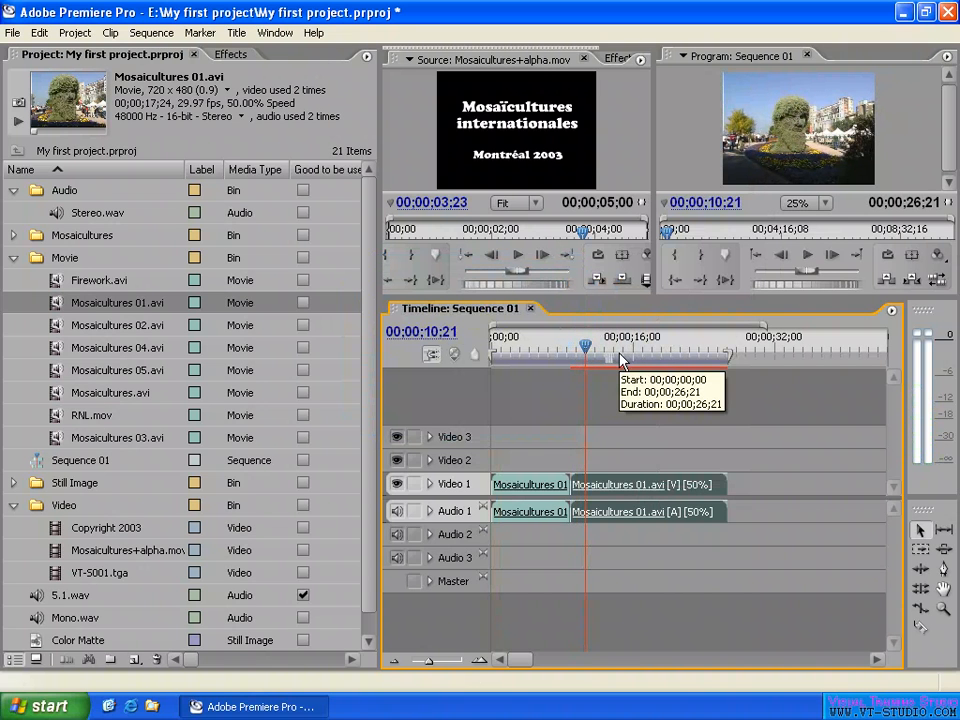
key(space)
Enable Reverse Speed for the second Mosaicultures 01.avi clip in the timeline and scrub through it
right_click(655, 485)
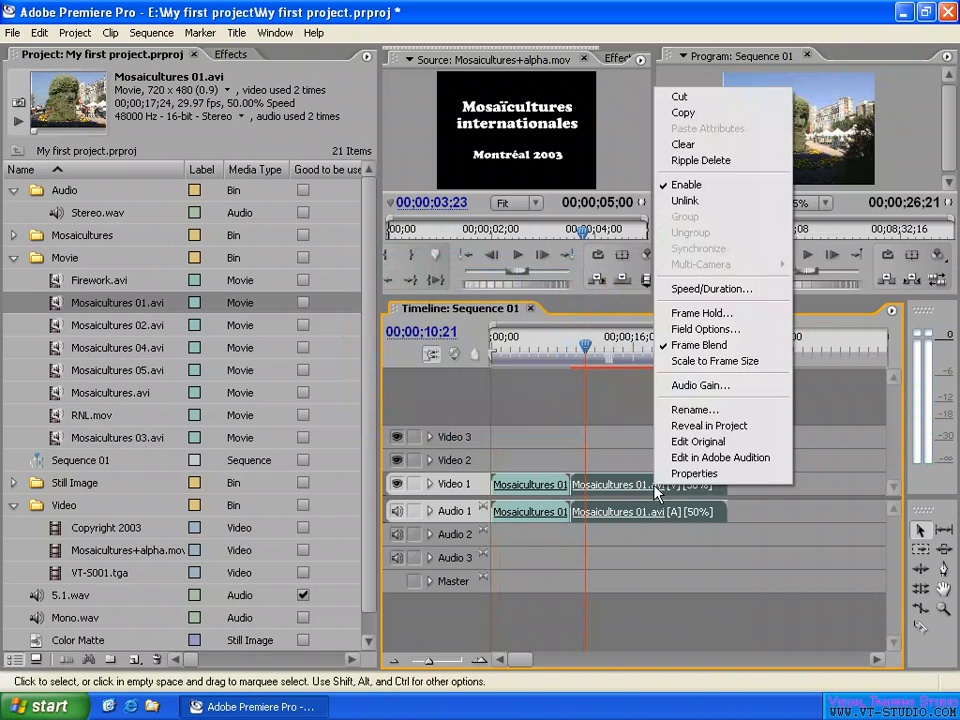
click(711, 288)
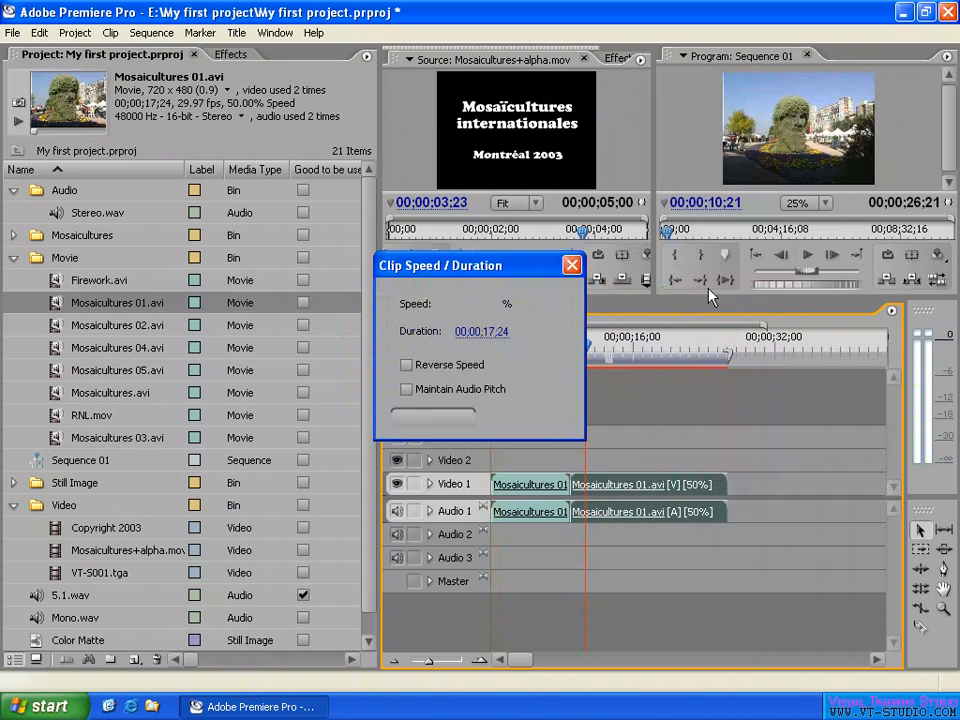
click(407, 366)
click(434, 420)
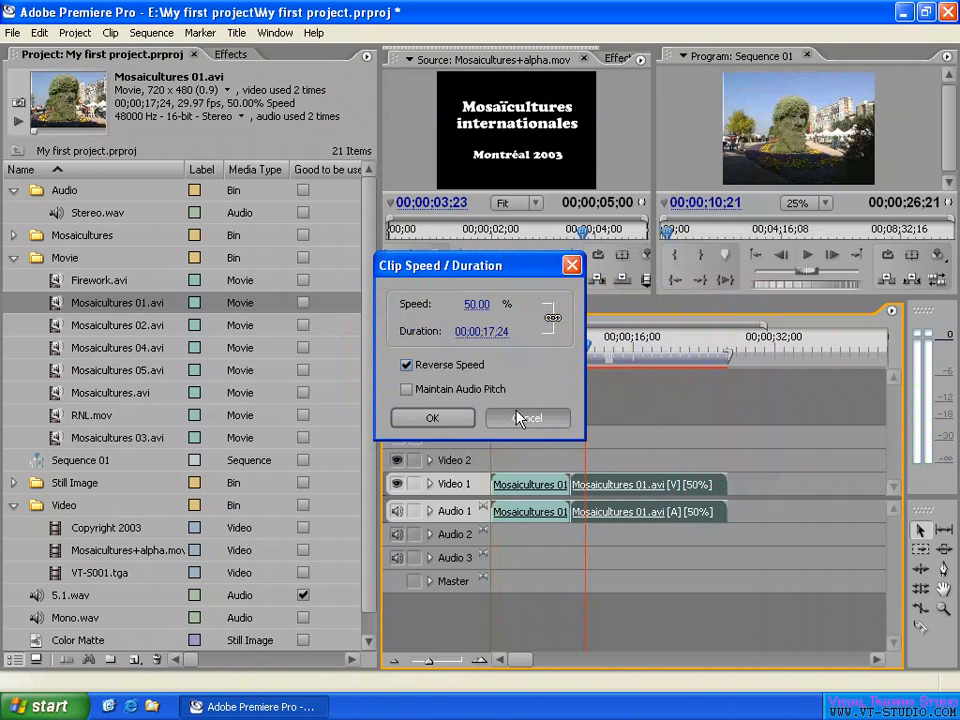
drag(589, 350, 636, 345)
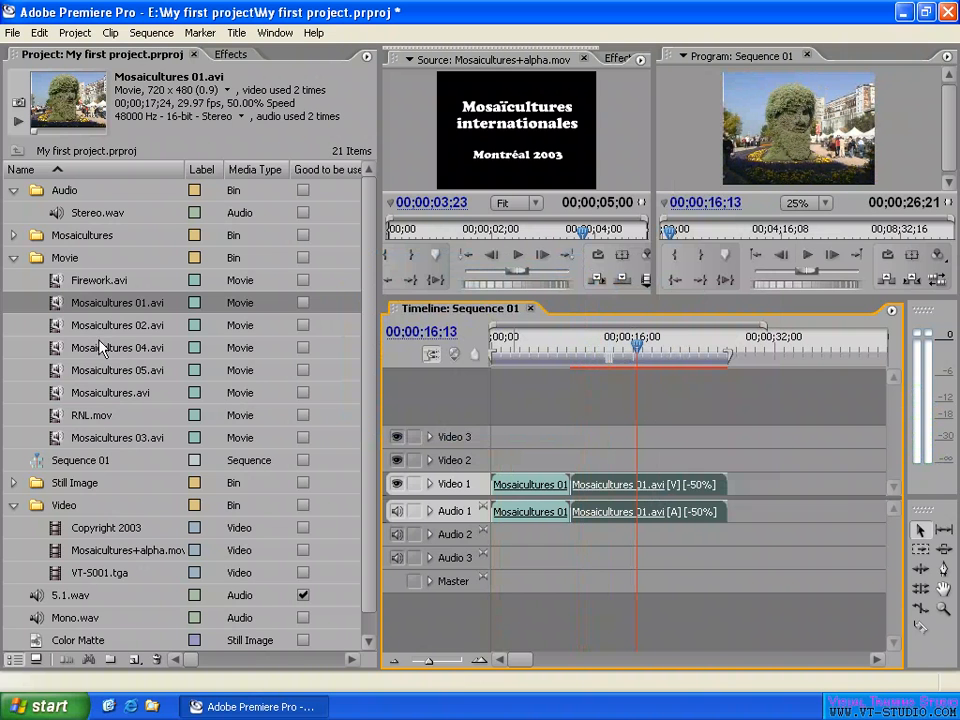
Add Mosaicultures 03.avi from the Movie bin to Video 1 directly after the reversed clip and scrub through it
click(57, 328)
click(57, 348)
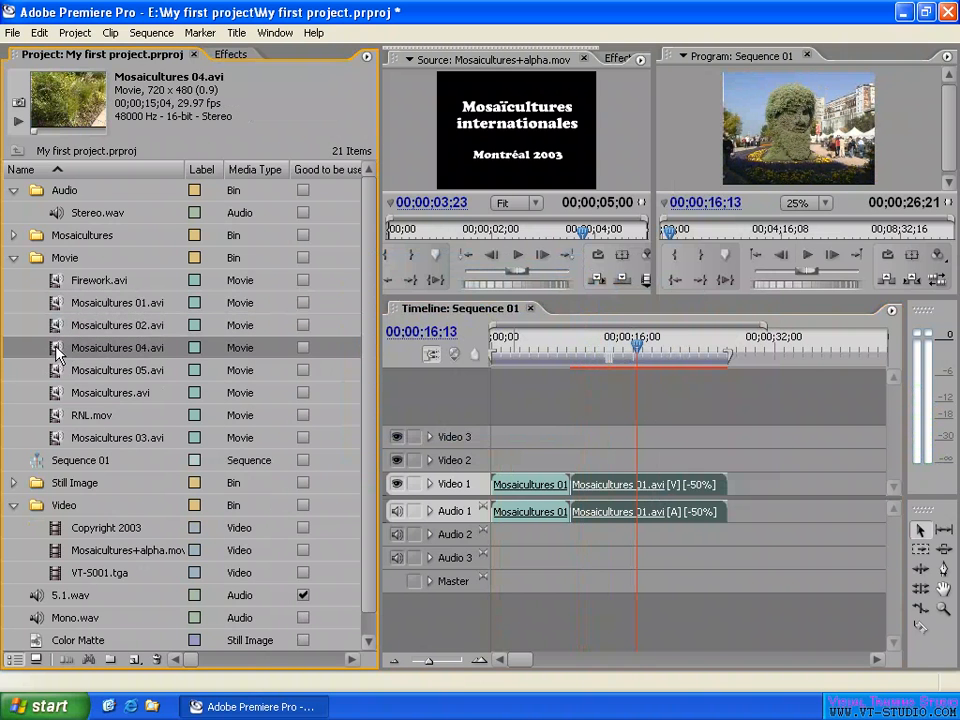
click(57, 371)
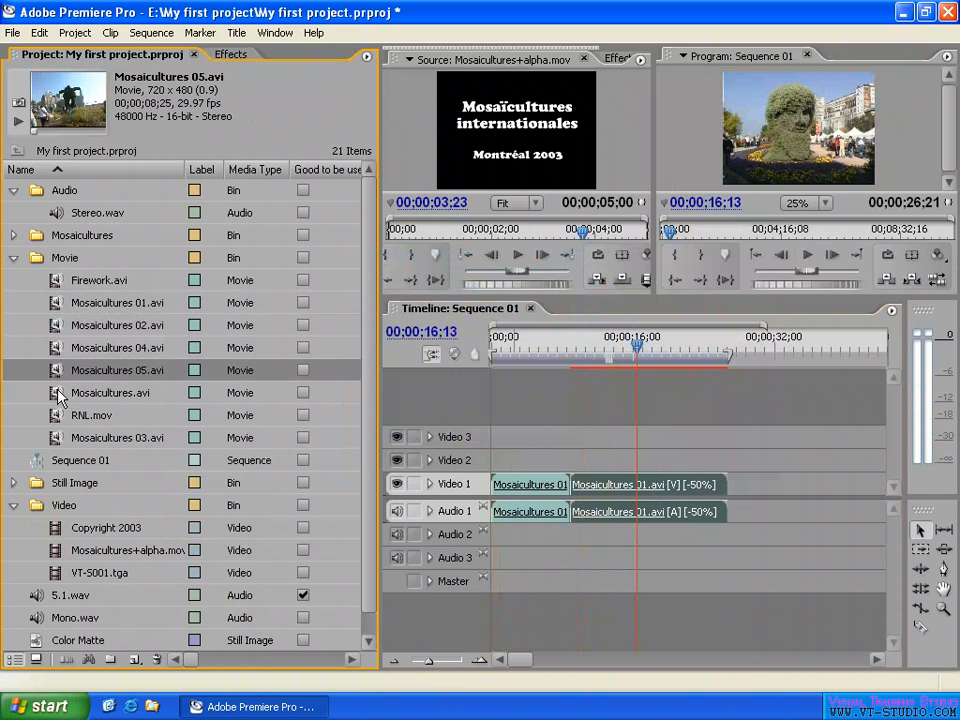
click(54, 303)
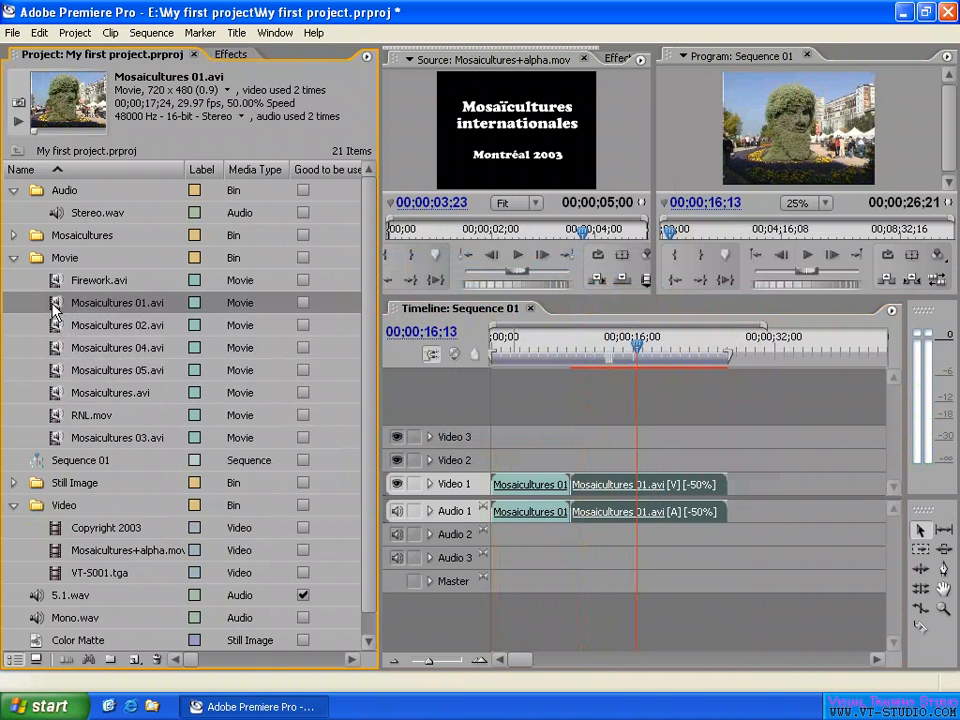
scroll(100, 370, down, 1)
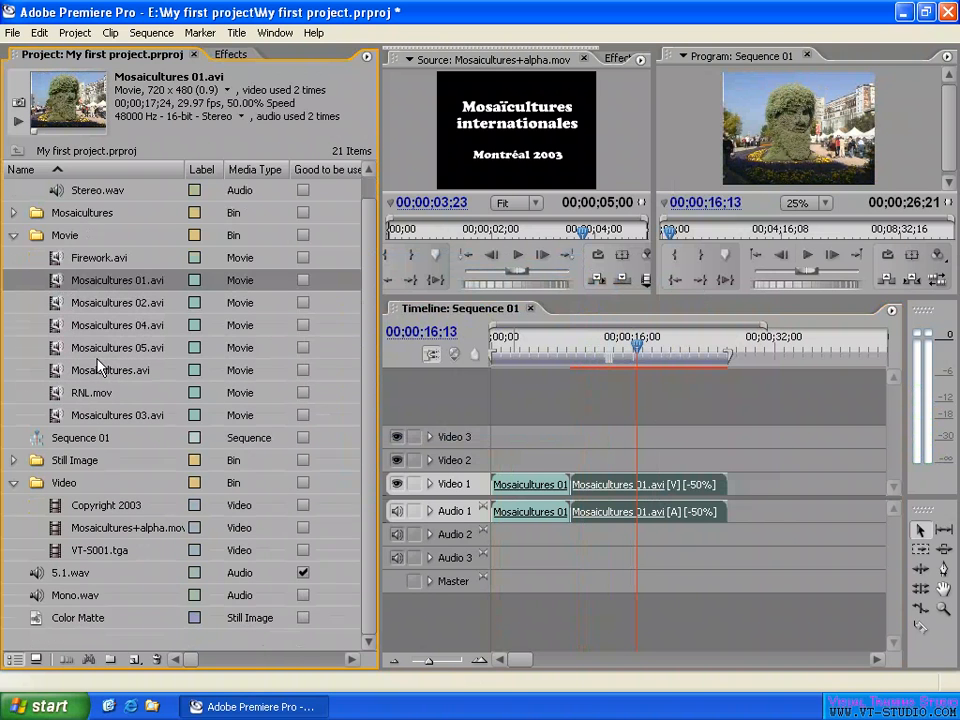
scroll(100, 368, up, 1)
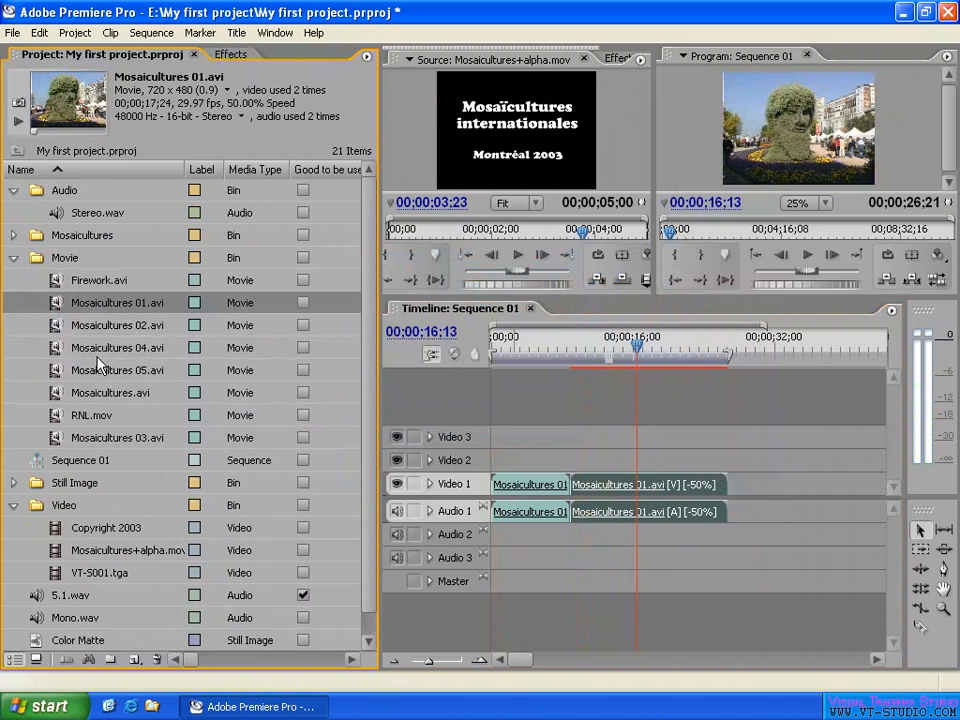
click(142, 444)
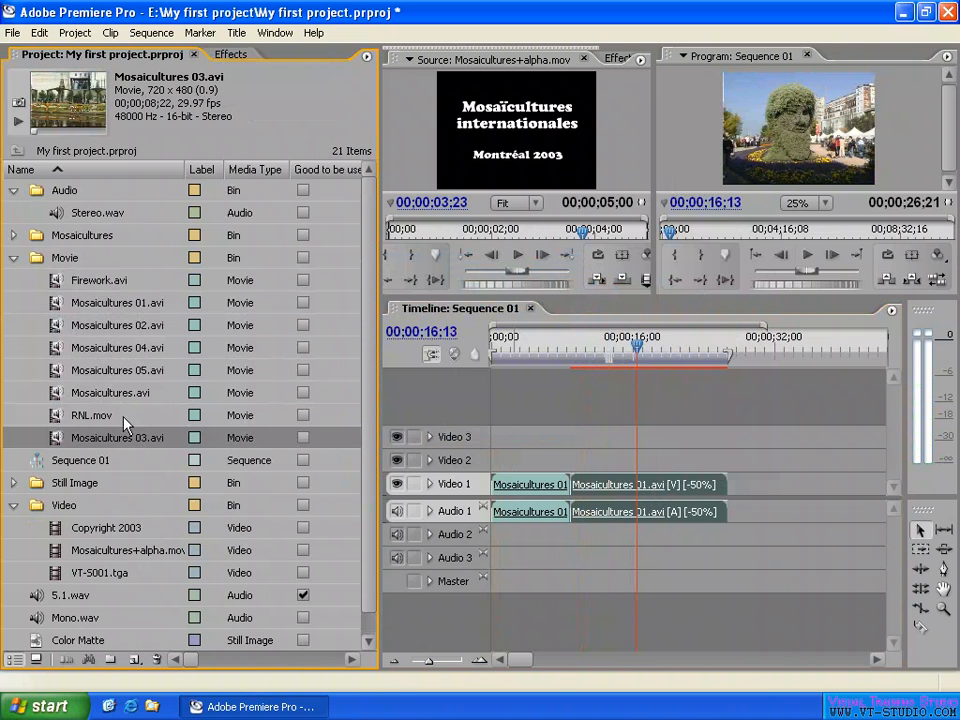
drag(67, 441, 738, 488)
click(737, 350)
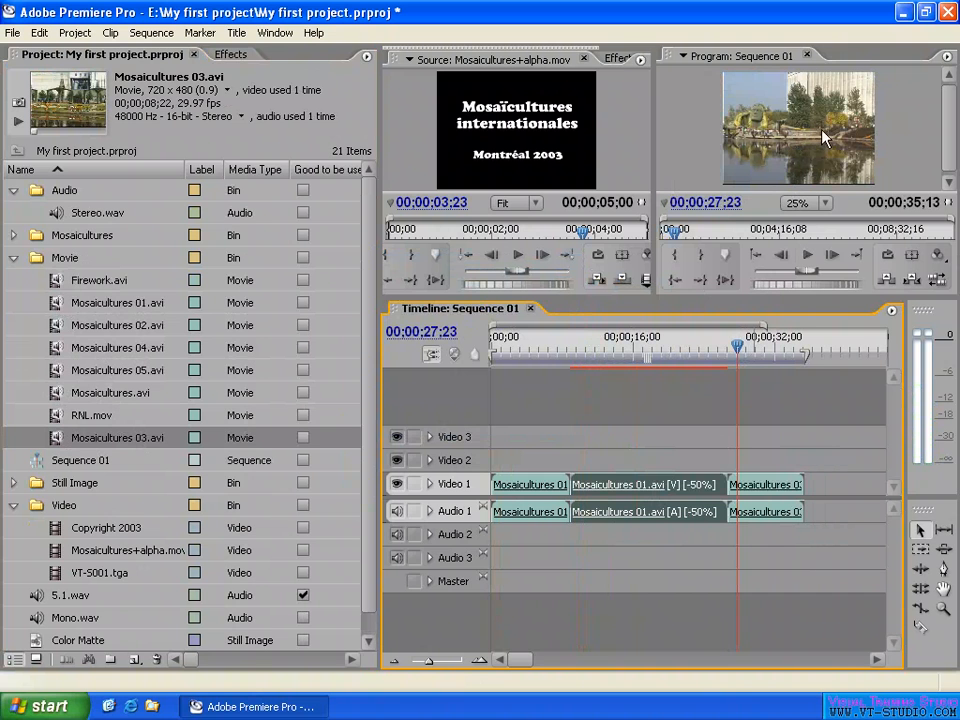
drag(737, 348, 786, 348)
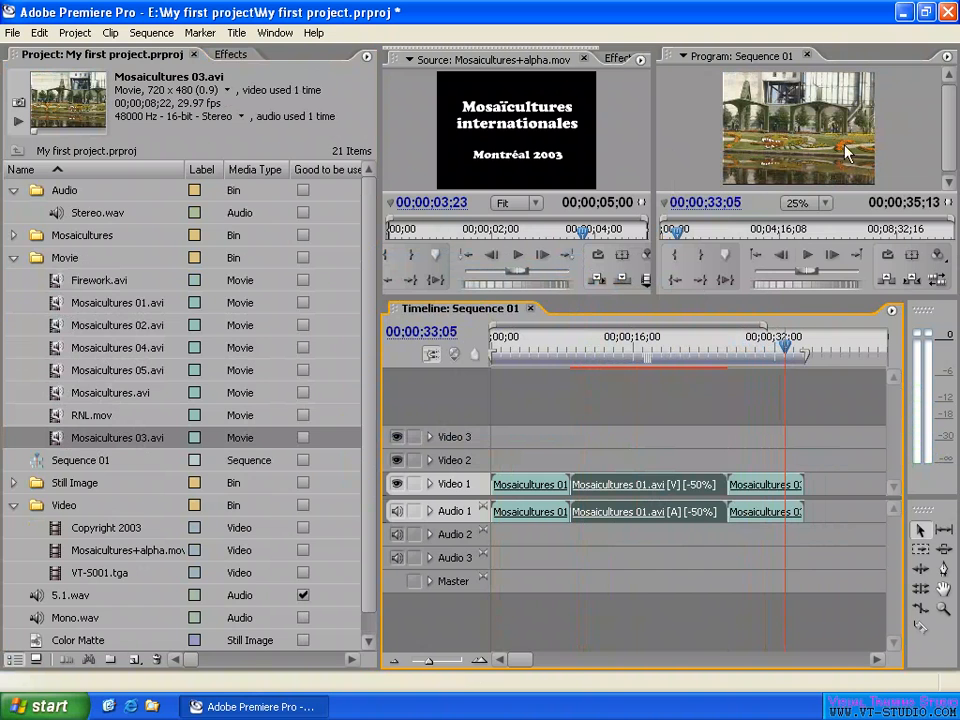
Enable Reverse Speed for the Mosaicultures 03.avi clip in the timeline and scrub through it to preview the effect
right_click(772, 487)
click(816, 283)
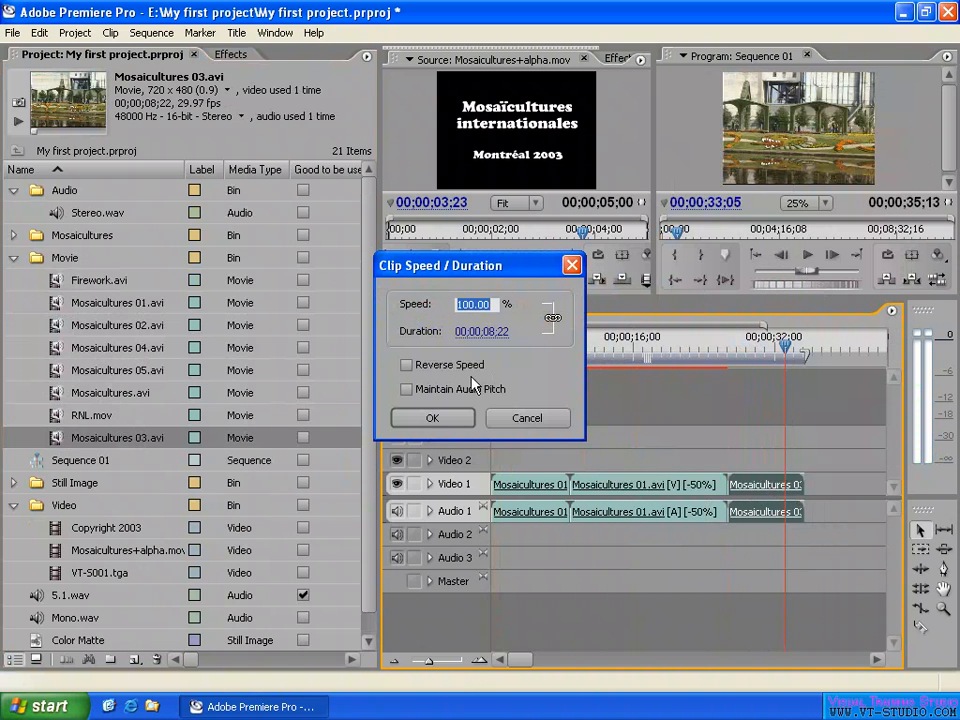
click(406, 365)
click(433, 419)
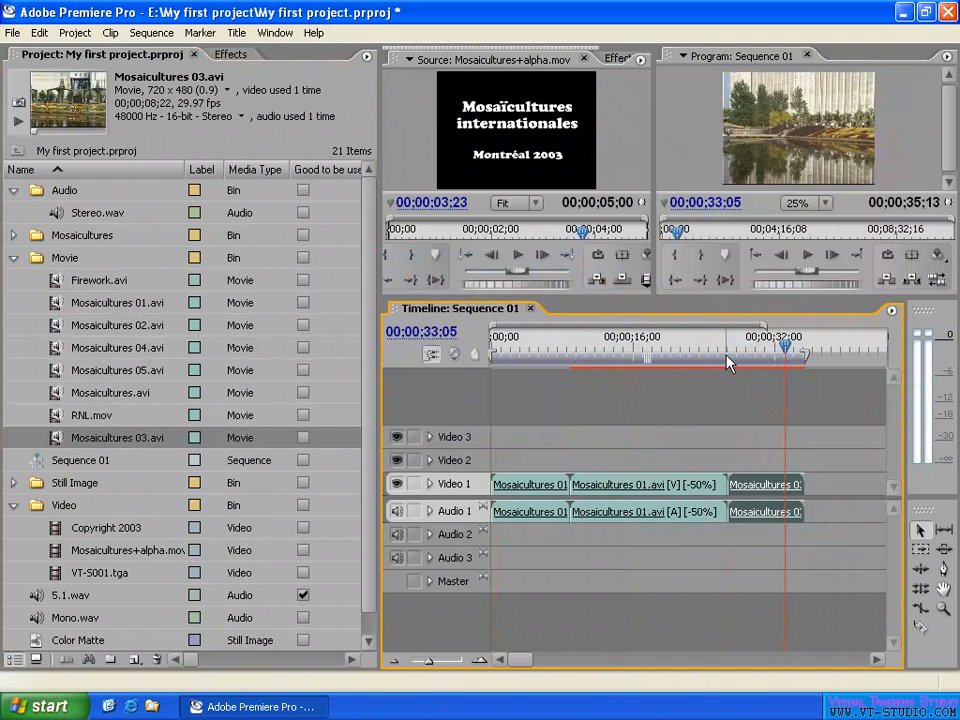
drag(728, 355, 778, 350)
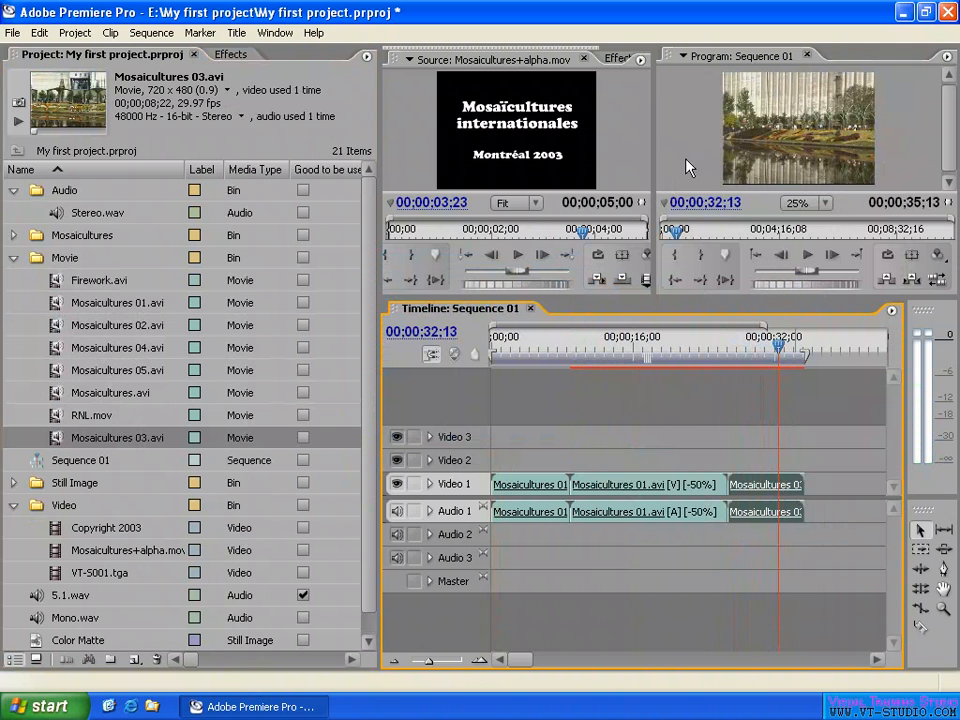
drag(785, 356, 759, 352)
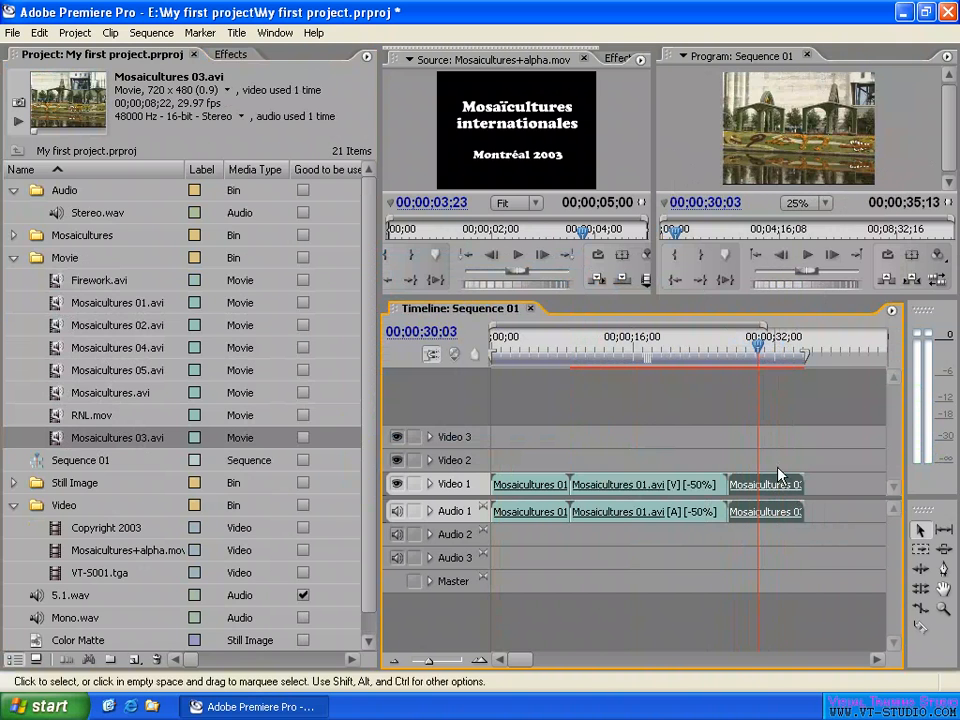
Check the Speed/Duration settings of the Mosaicultures 03.avi project clip without changing them, and deselect the timeline clips
right_click(58, 437)
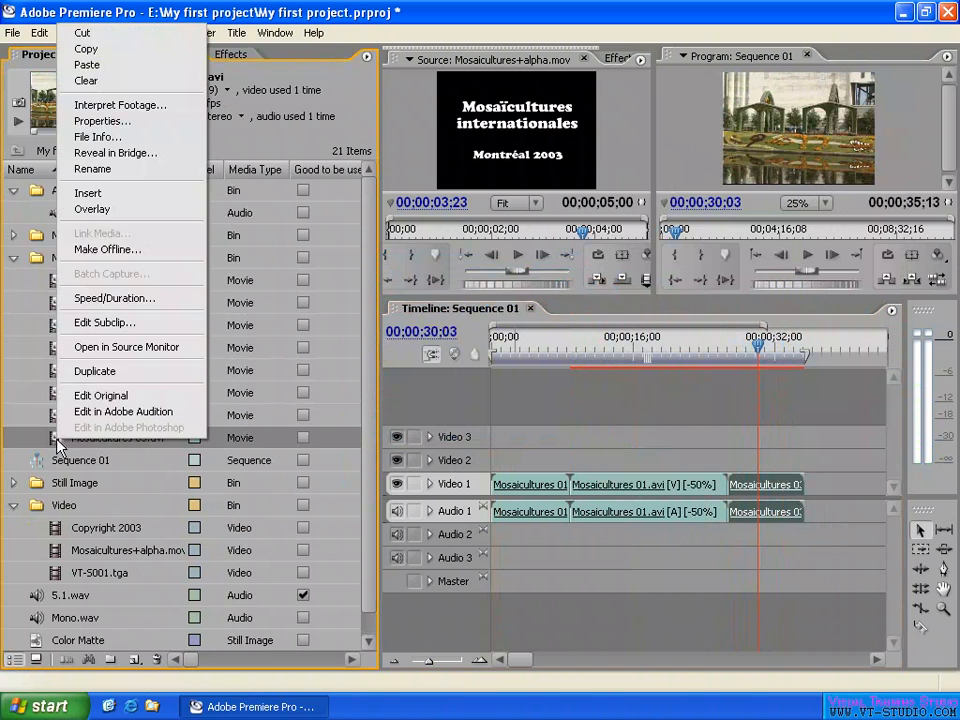
click(117, 300)
click(527, 418)
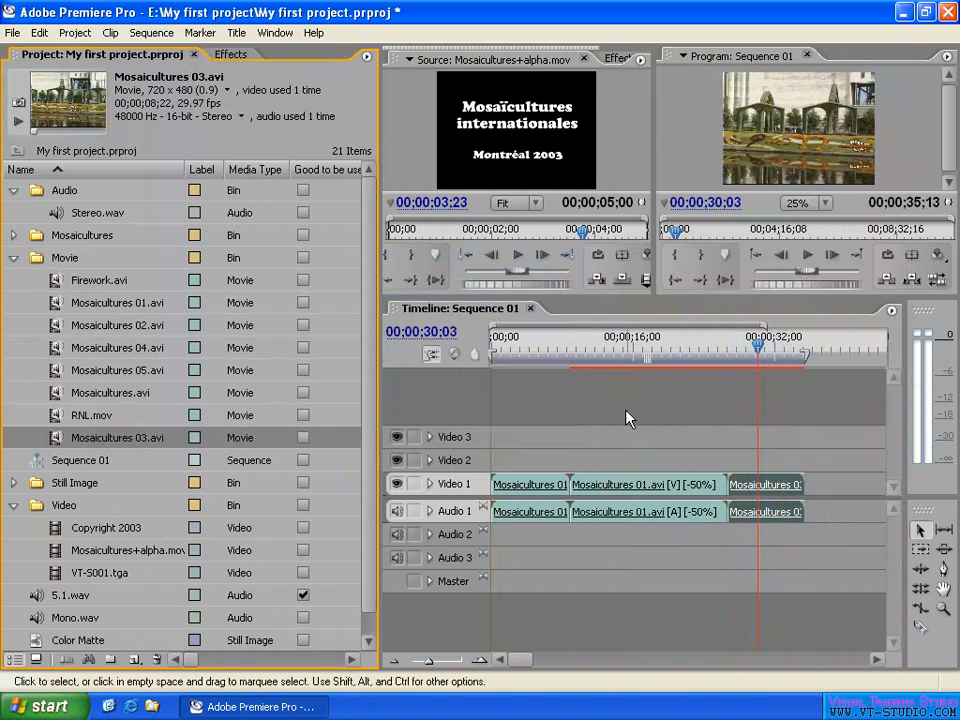
click(628, 418)
click(662, 344)
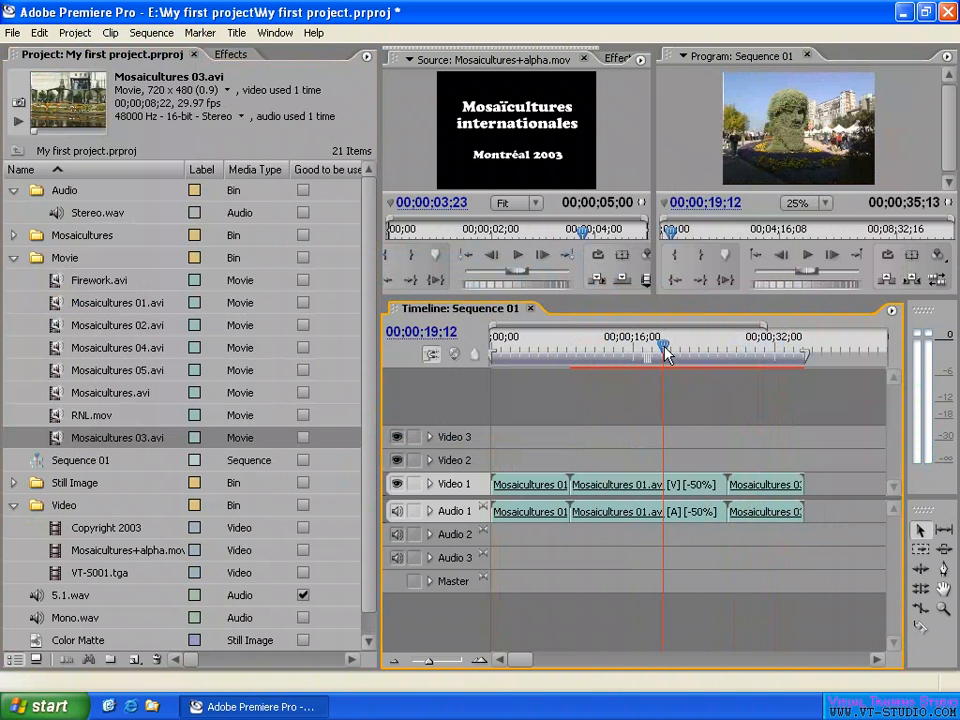
Set the speed of the Mosaicultures 03.avi project clip to 200% in its Speed/Duration settings and apply the change
right_click(58, 443)
click(107, 296)
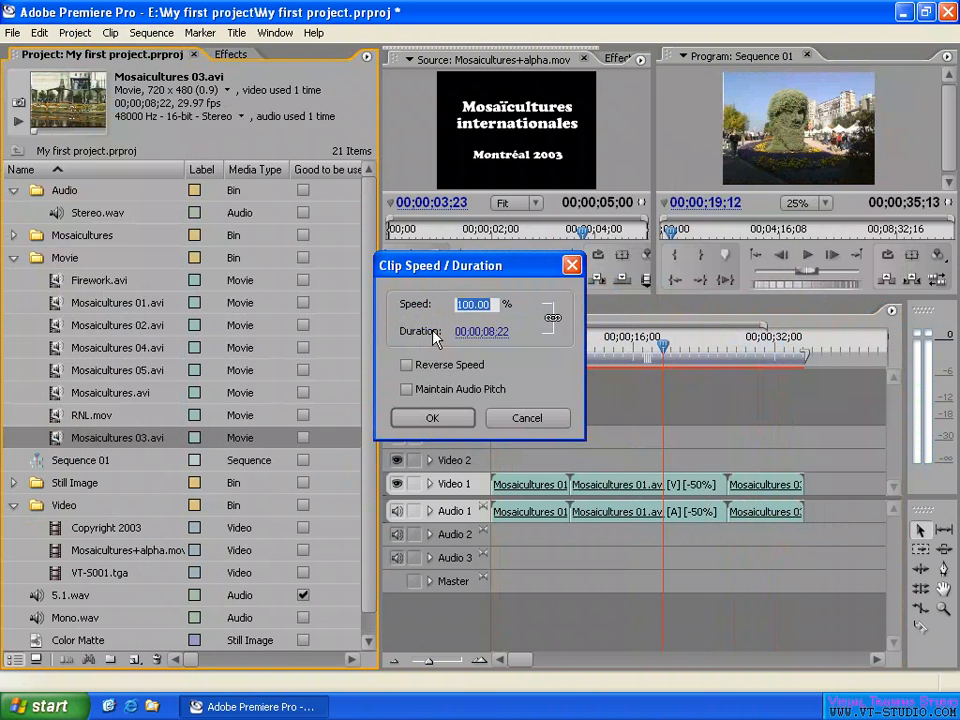
text(200)
click(420, 366)
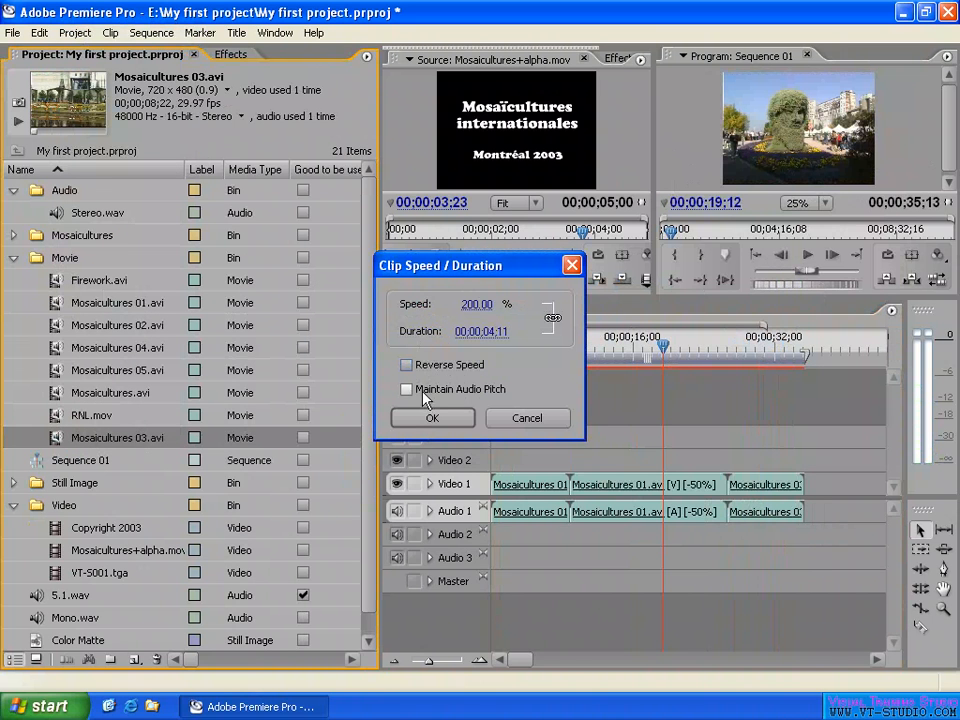
click(423, 392)
click(432, 417)
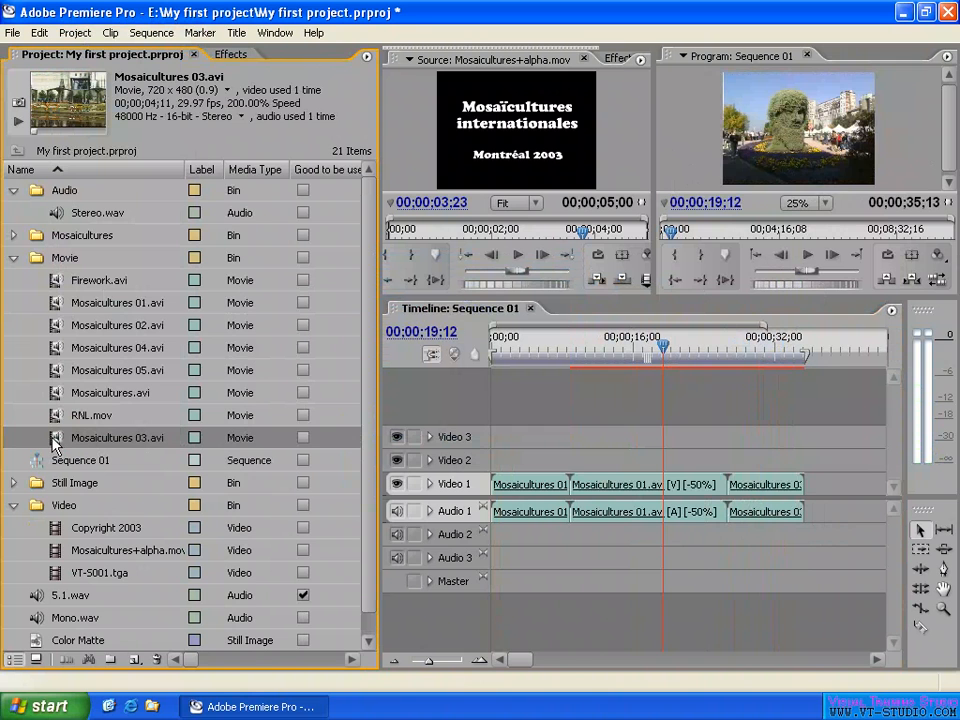
Add the sped-up Mosaicultures 03.avi project clip to the end of Video 1 and move the playhead over it to preview it
drag(55, 445, 808, 484)
drag(816, 350, 822, 350)
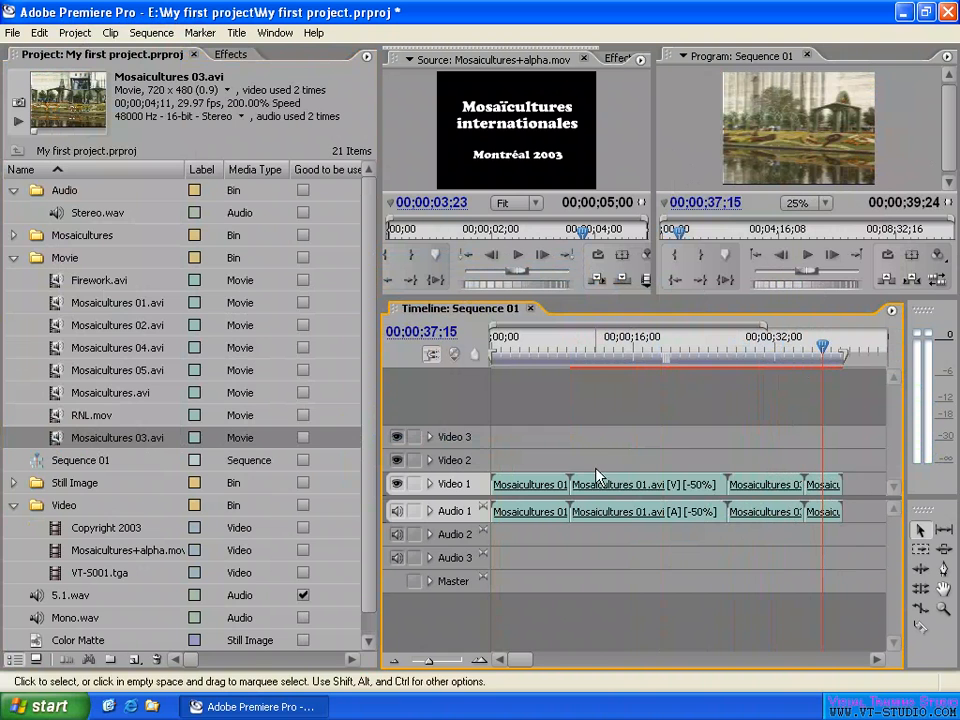
Check the Interpret Footage settings of the Mosaicultures 03.avi project clip without changing them
right_click(72, 447)
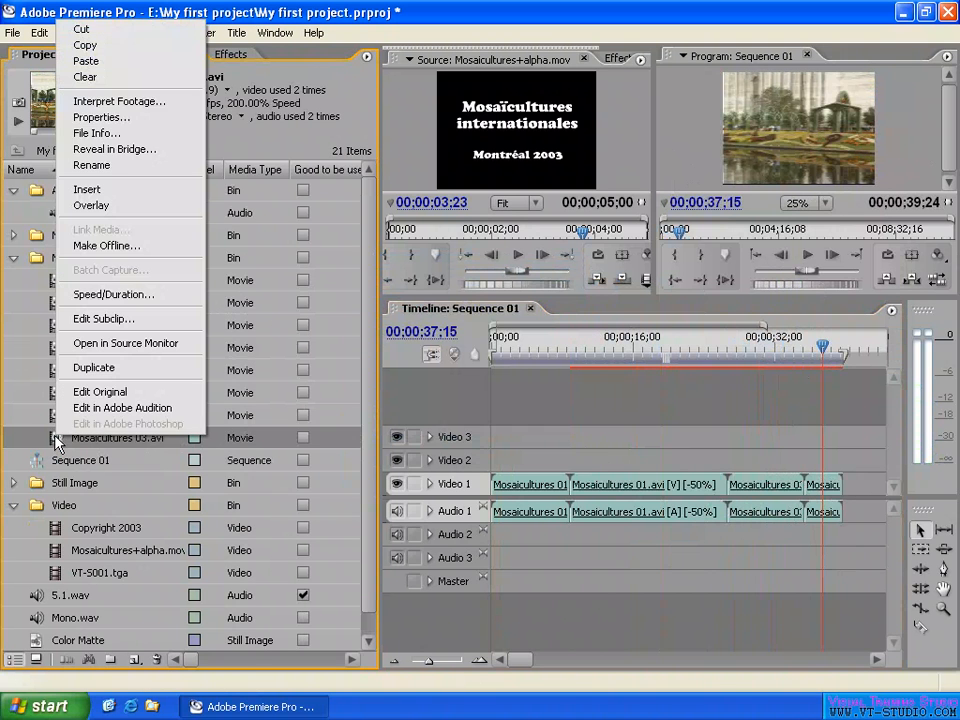
click(116, 100)
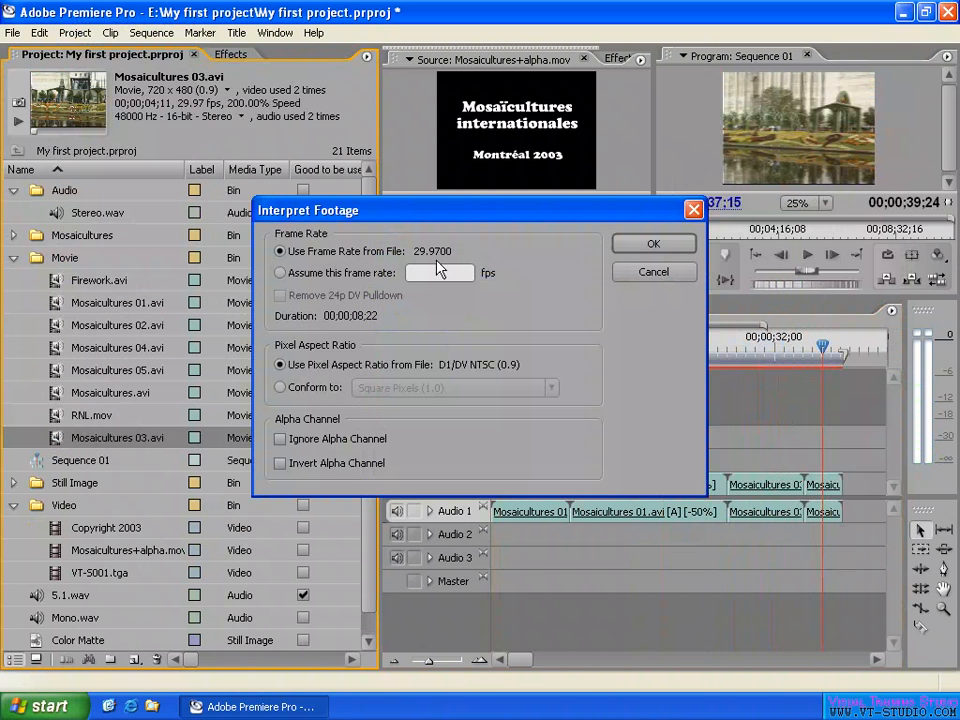
click(385, 276)
click(655, 272)
right_click(58, 438)
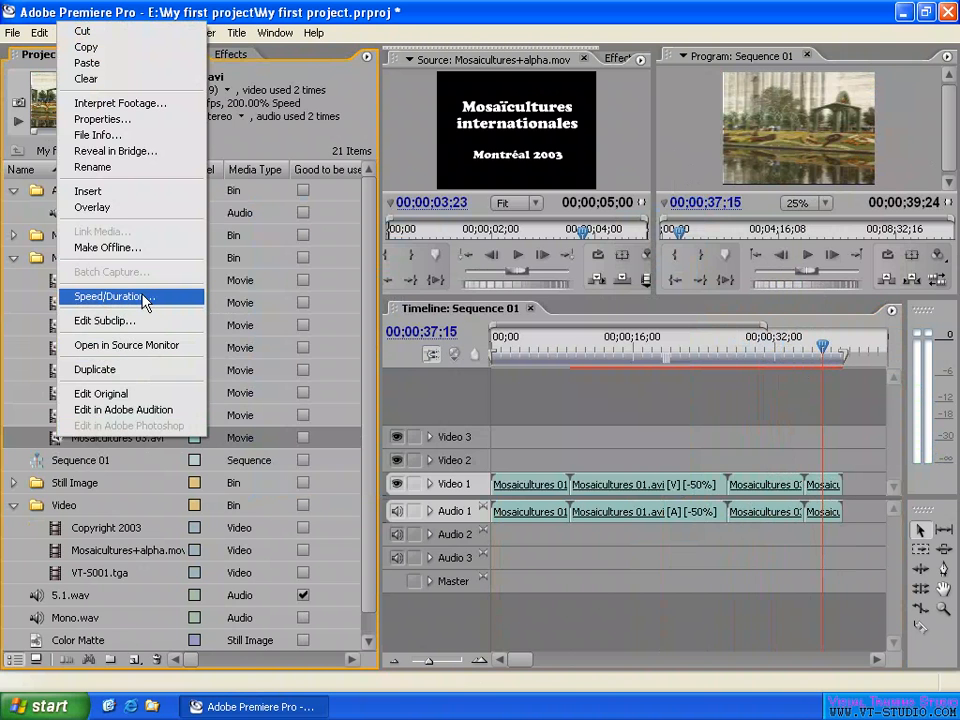
click(748, 428)
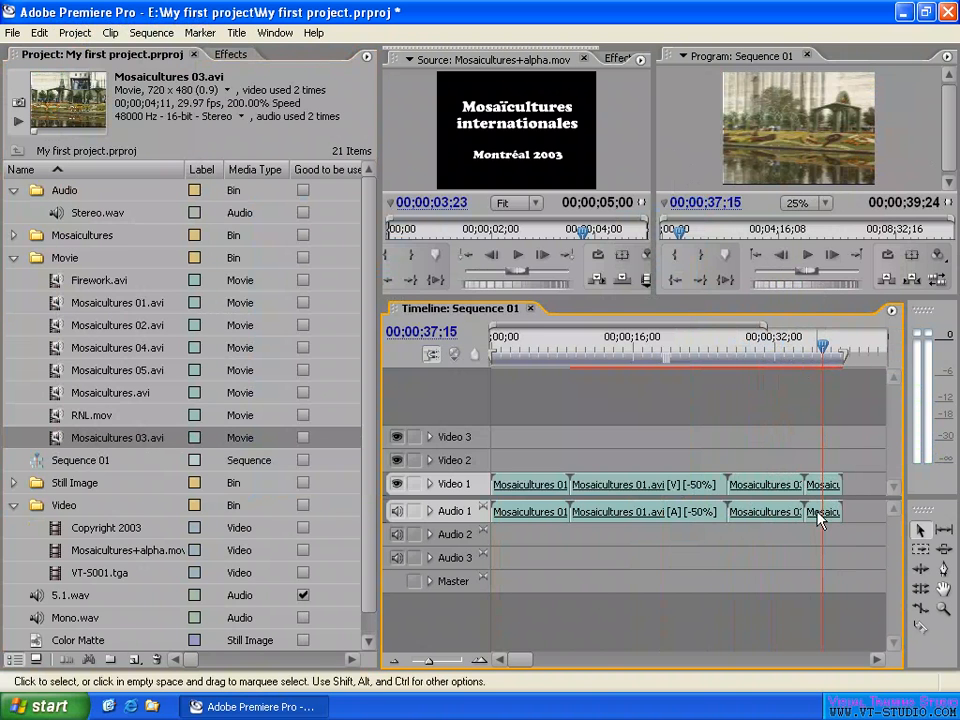
Delete all the clips from the Sequence 01 timeline
click(642, 490)
click(538, 490)
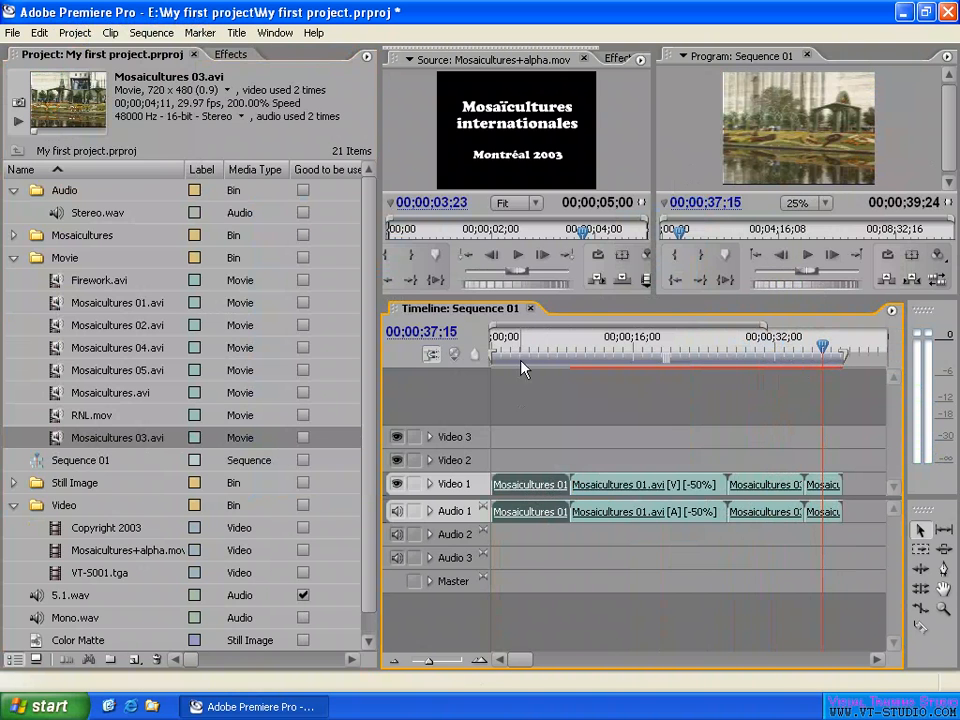
drag(526, 350, 528, 350)
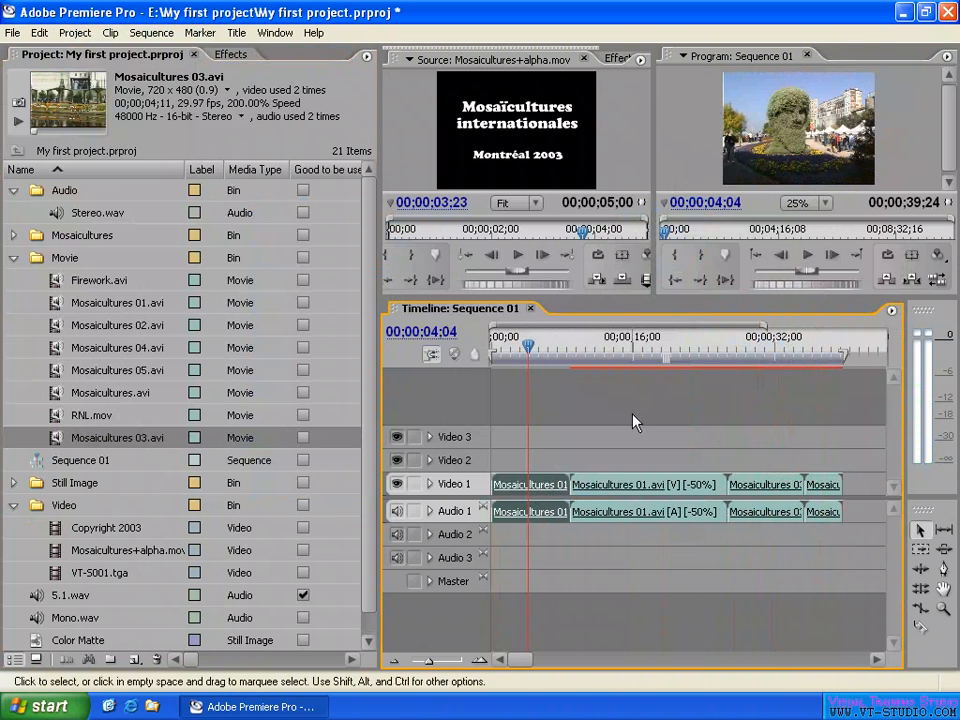
drag(860, 420, 478, 563)
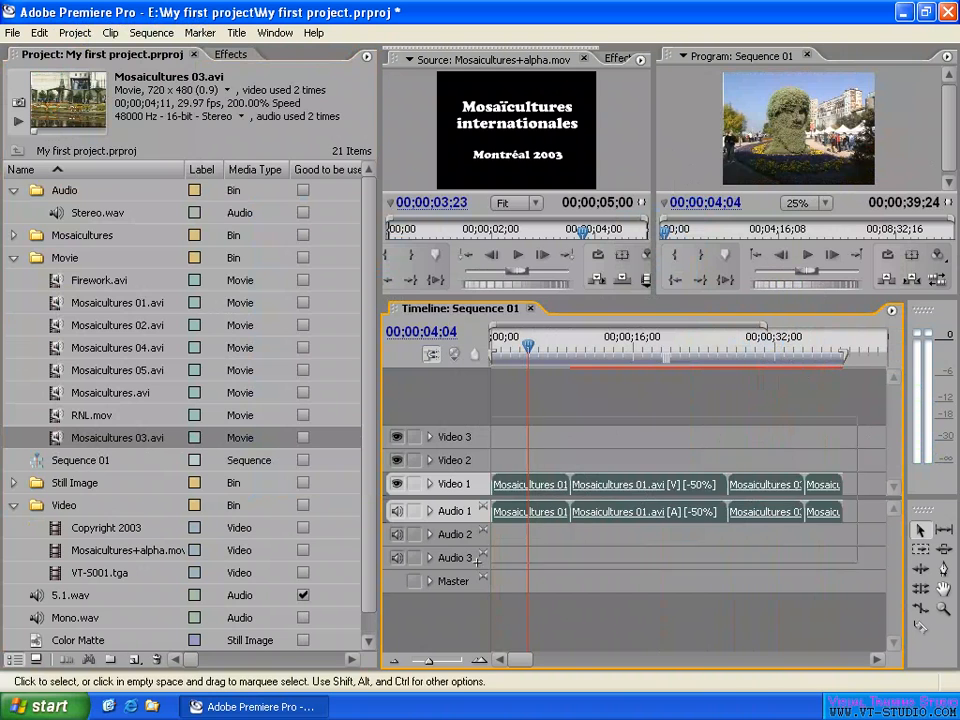
key(Delete)
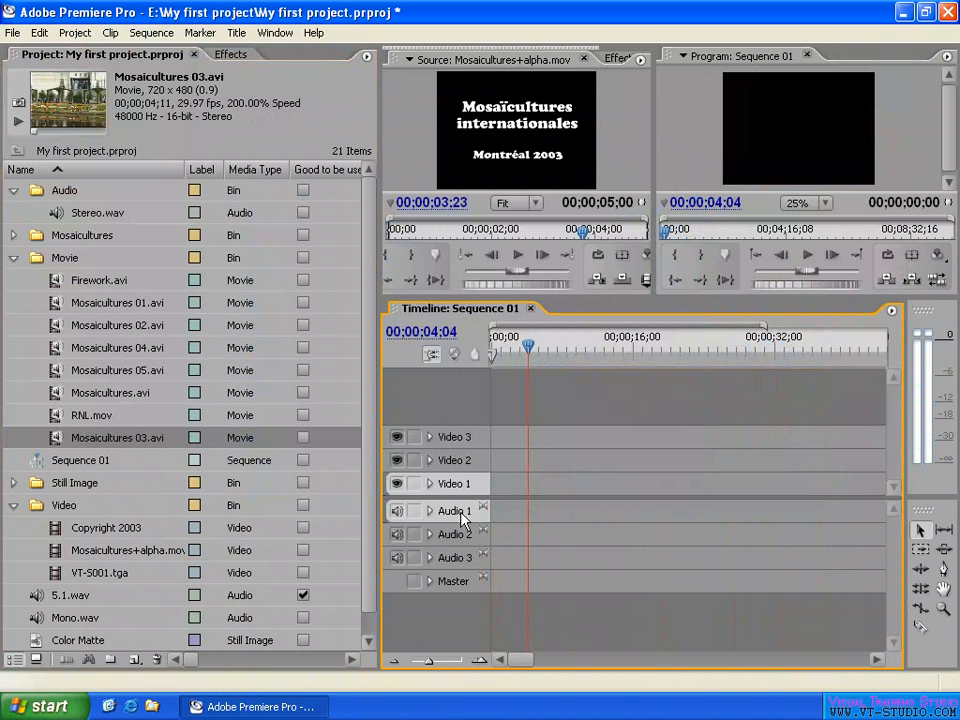
Edit Mosaicultures 03.avi into a subclip starting at 00;00;02;20 and ending at 00;00;04;24, and apply it
right_click(57, 440)
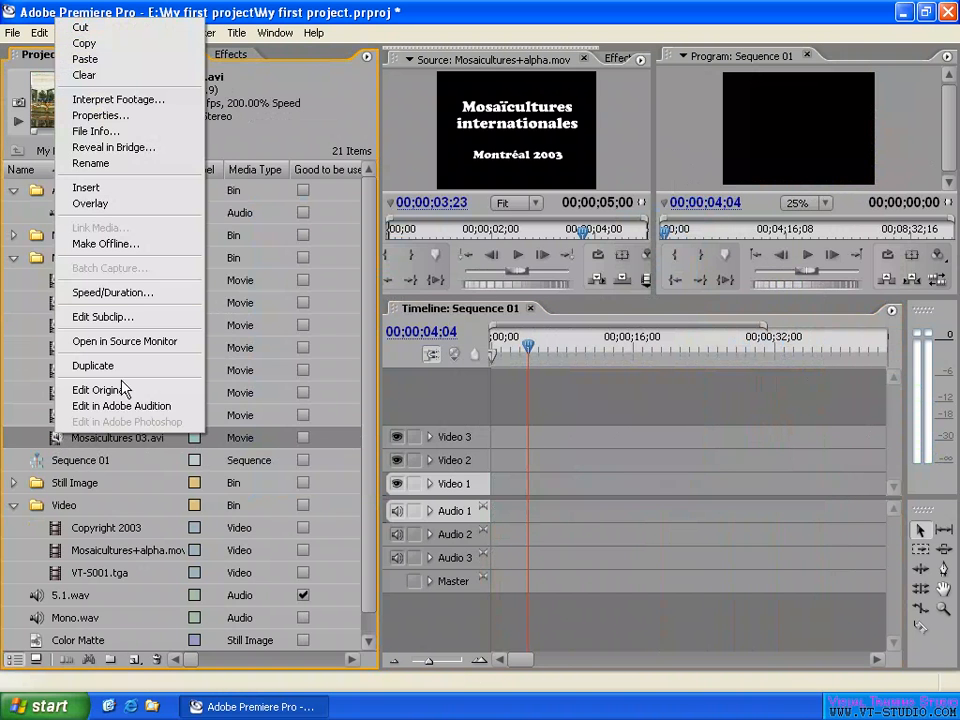
click(110, 318)
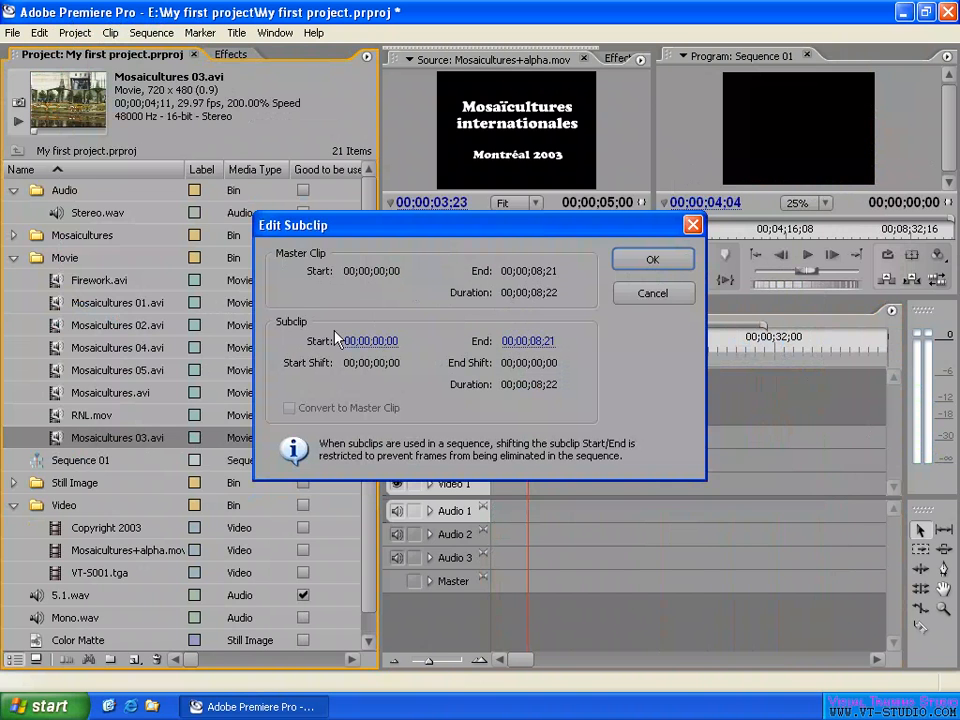
mouse_move(372, 341)
mouse_down()
mouse_move(384, 341)
mouse_move(378, 336)
mouse_up()
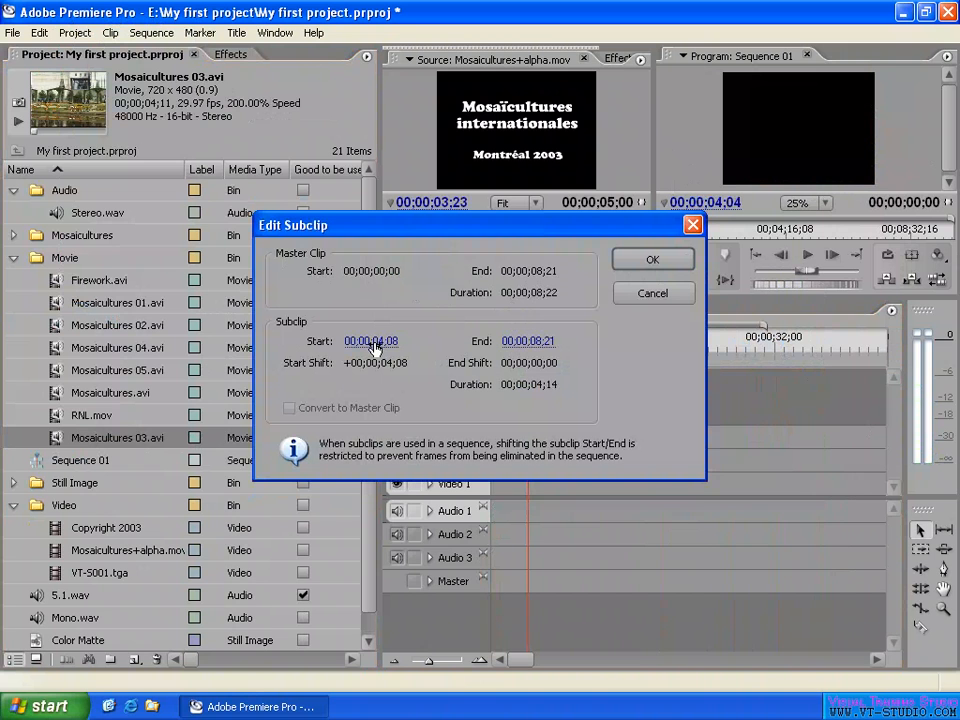
drag(525, 341, 480, 341)
mouse_move(371, 341)
mouse_down()
mouse_move(386, 341)
mouse_move(350, 341)
mouse_move(387, 346)
mouse_up()
drag(366, 342, 404, 366)
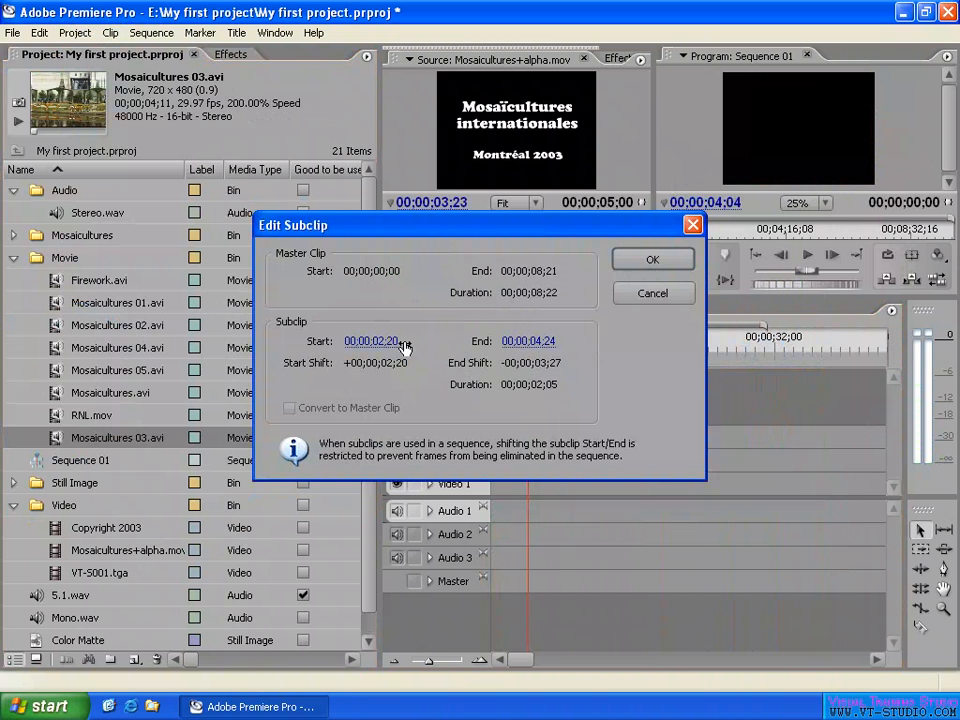
click(640, 262)
click(641, 264)
click(655, 262)
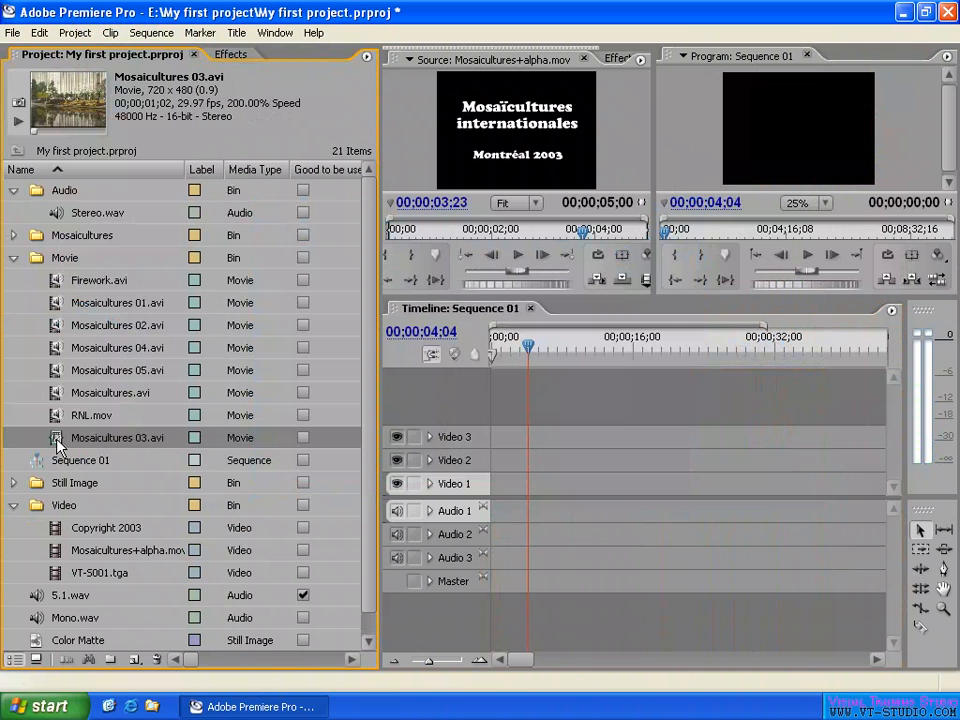
Open the Mosaicultures 03.avi subclip in the Source Monitor and scrub between its start and end
double_click(57, 446)
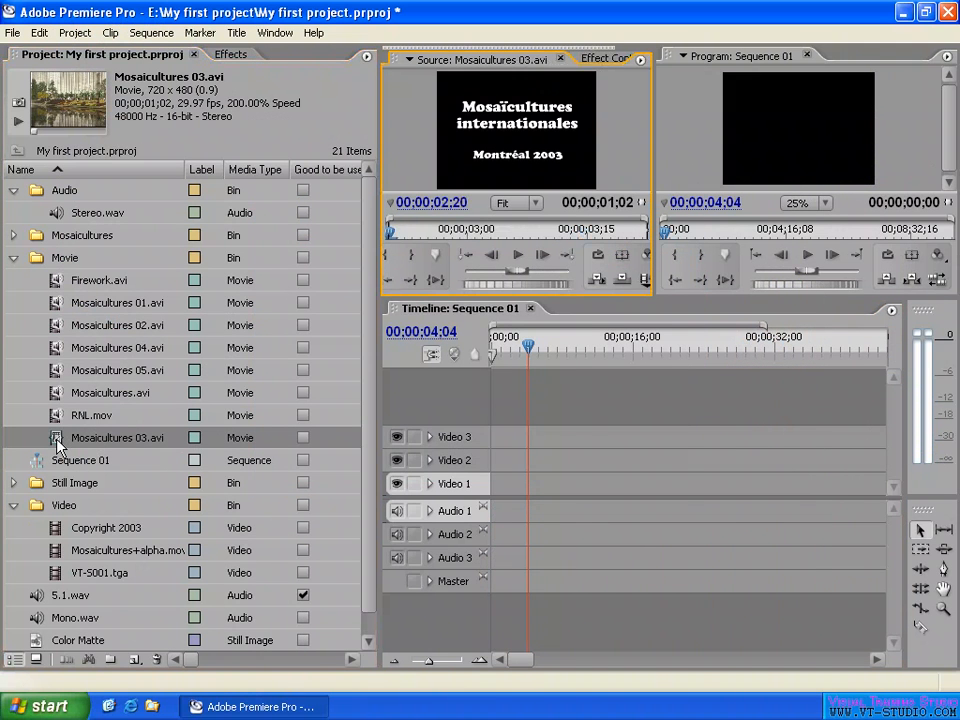
click(645, 255)
click(692, 278)
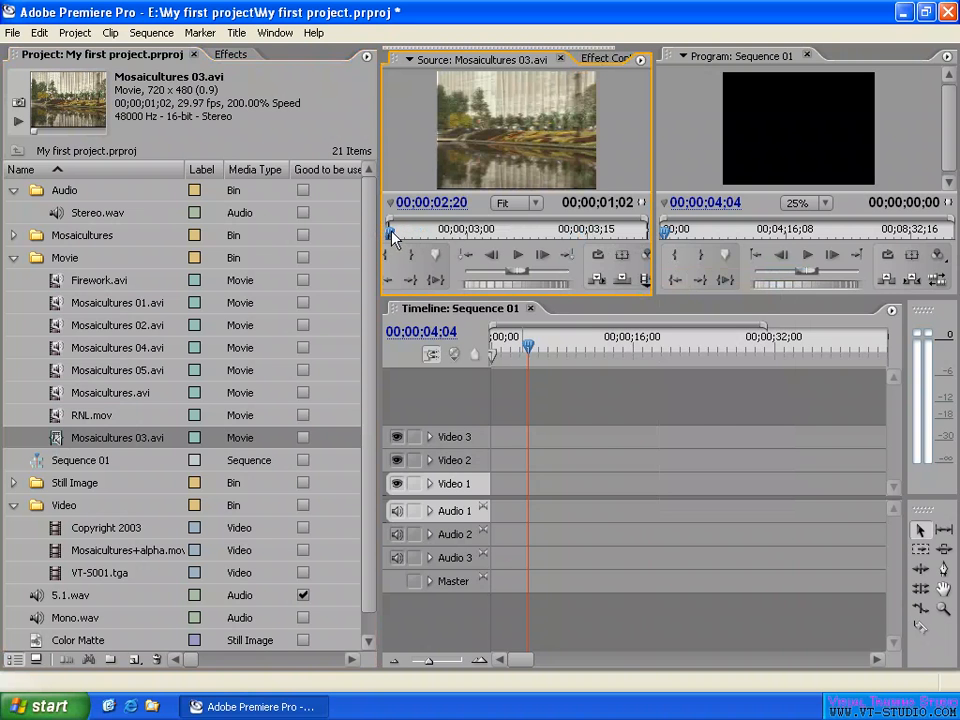
click(643, 233)
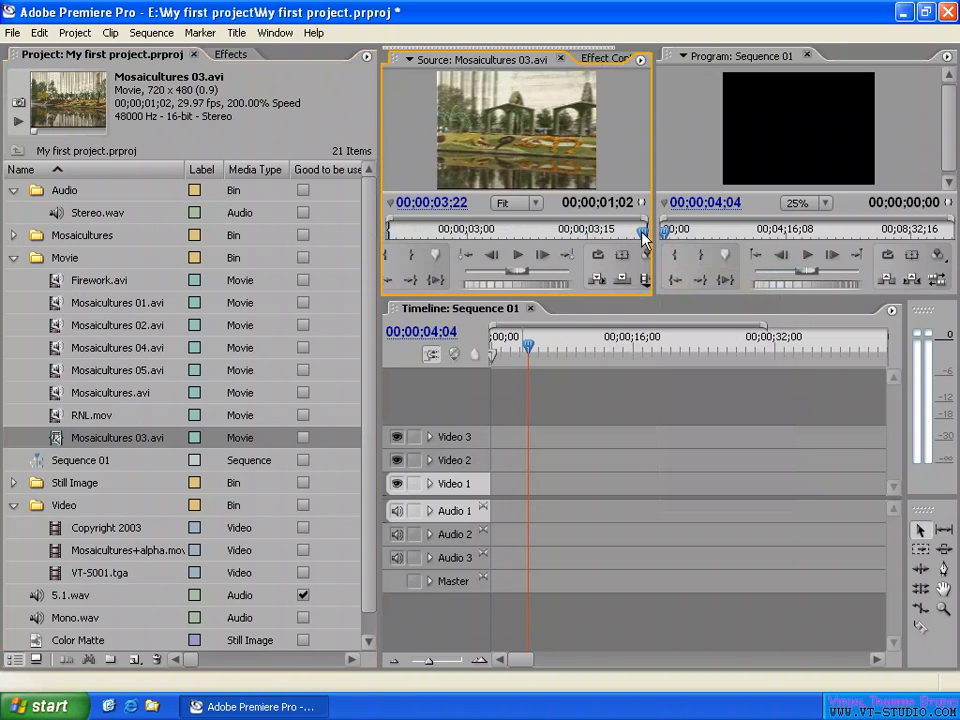
click(523, 232)
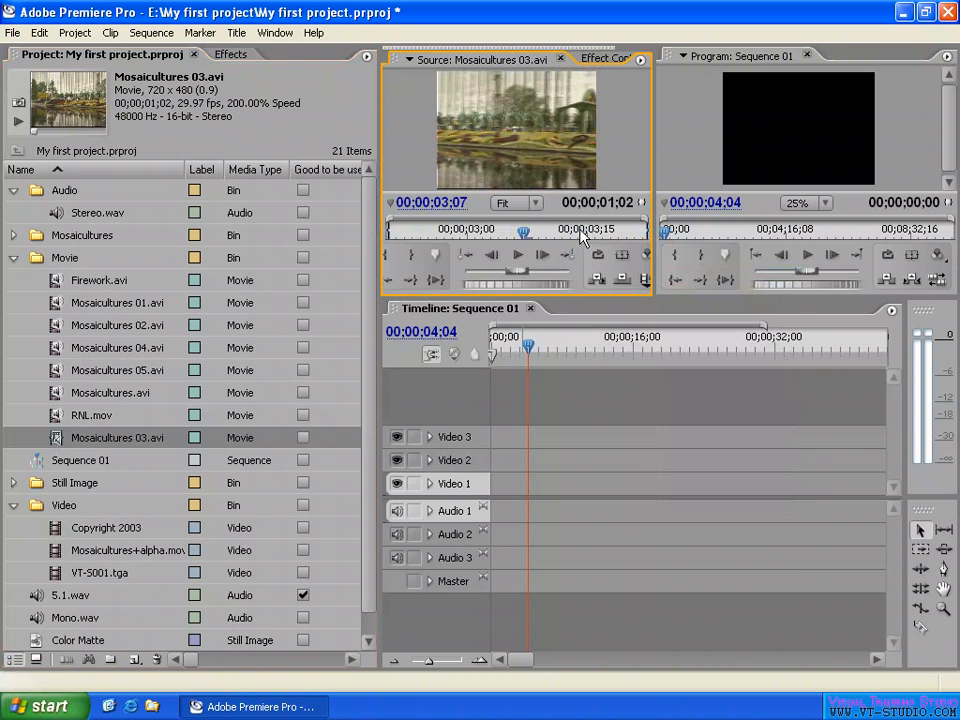
click(393, 232)
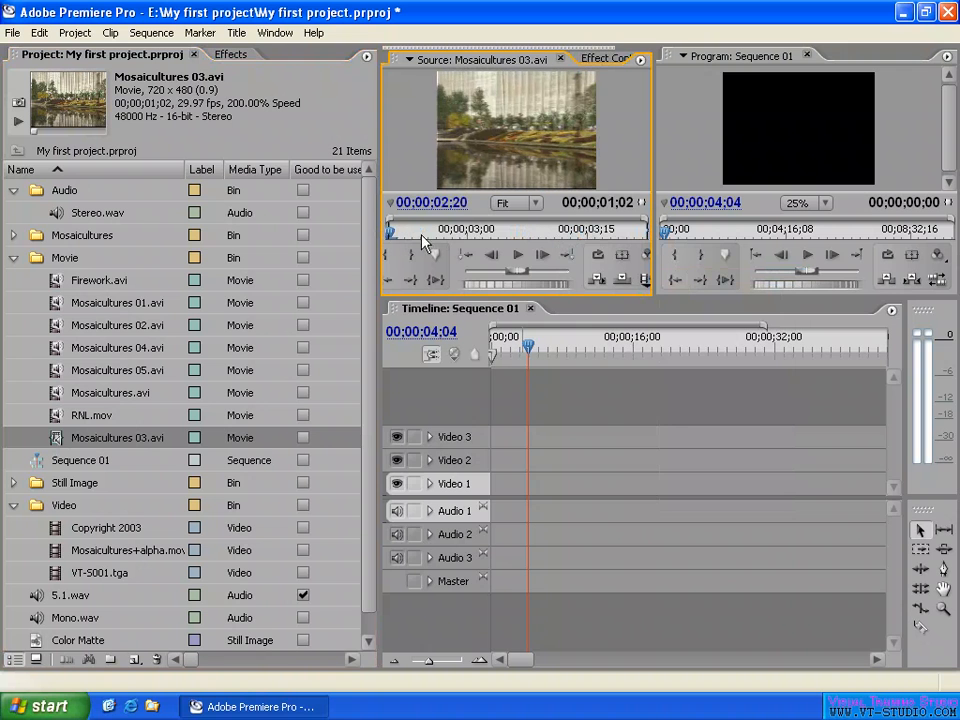
click(641, 232)
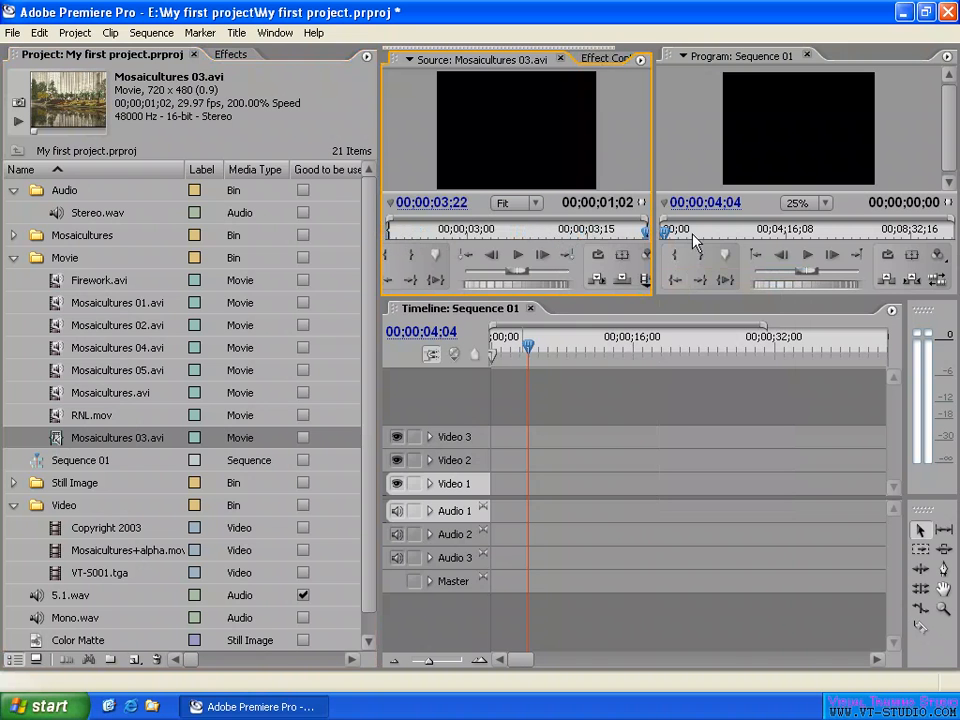
Convert the Mosaicultures 03.avi subclip back to a master clip and scrub through its full length in the Source Monitor
right_click(56, 445)
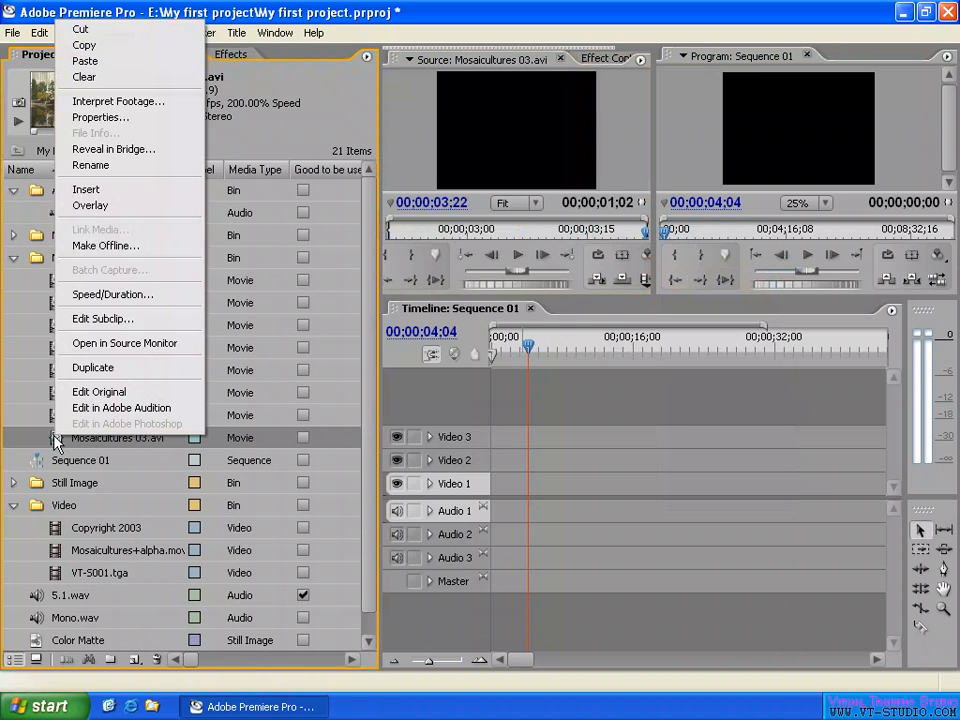
click(70, 320)
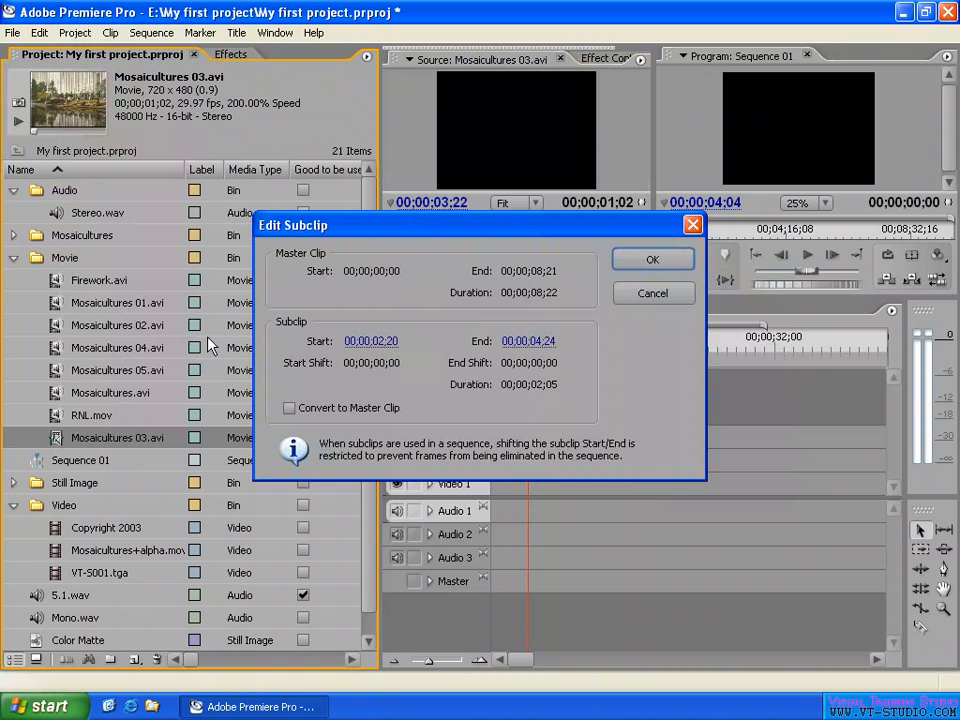
click(289, 408)
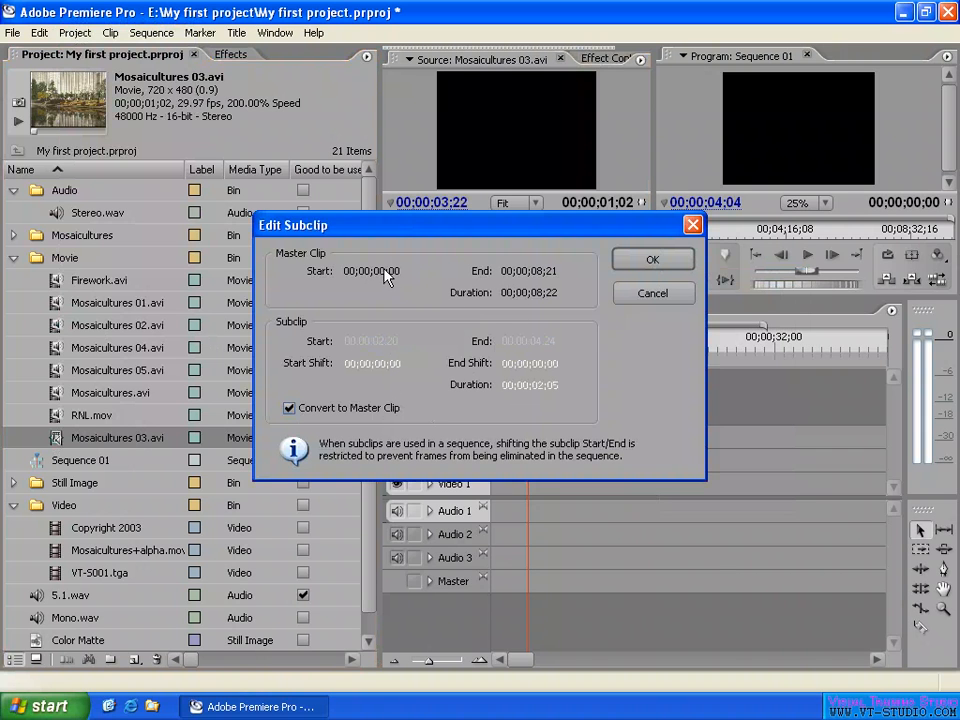
click(651, 265)
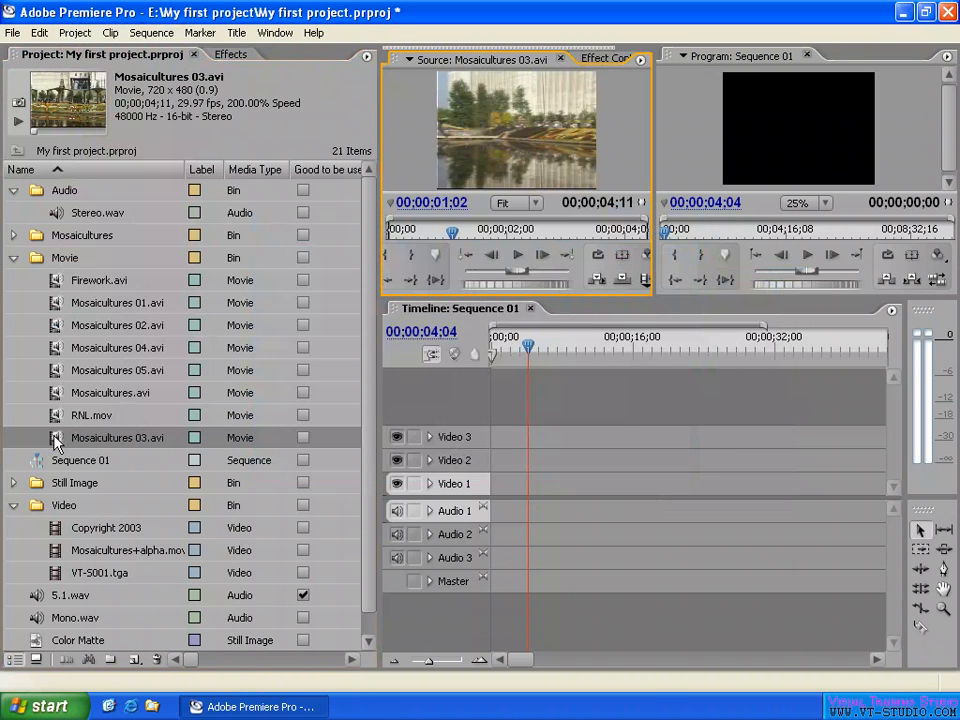
key(Home)
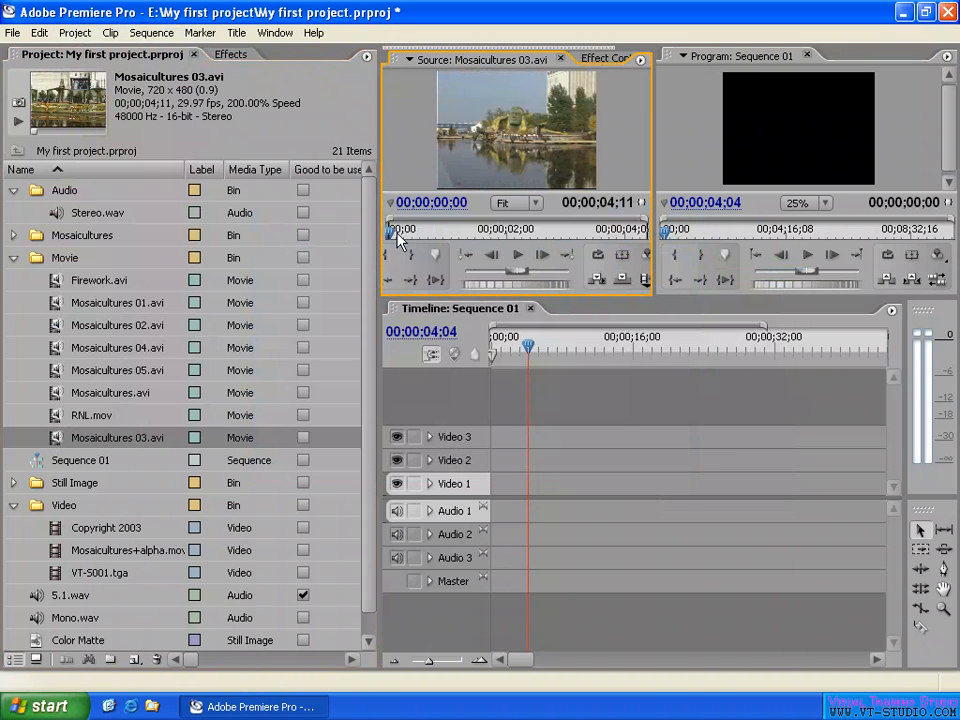
drag(391, 232, 660, 245)
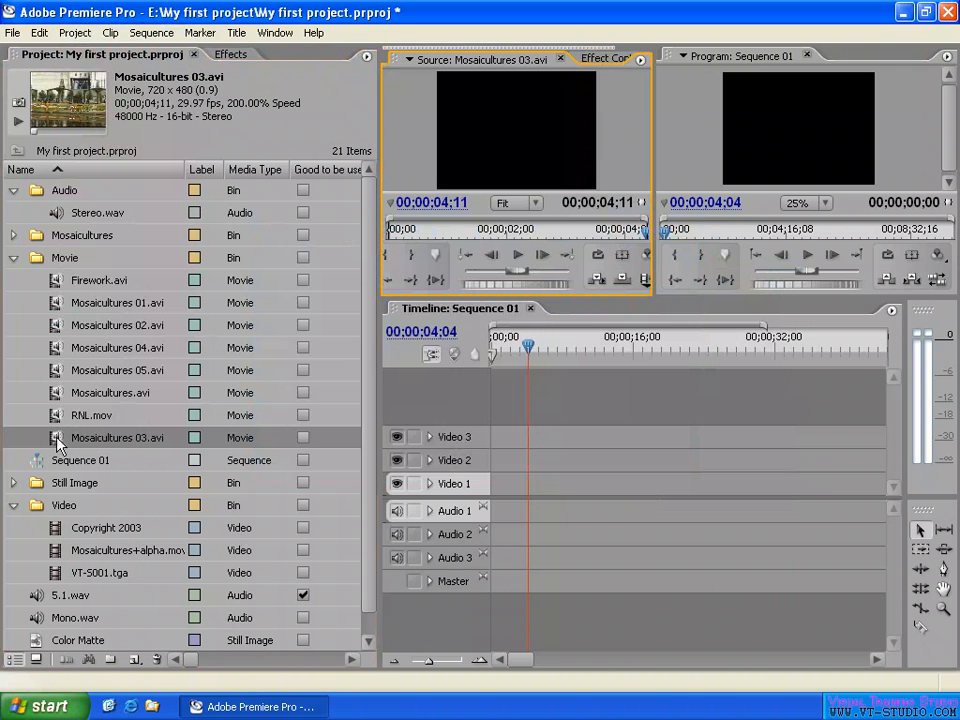
Place Mosaicultures 03.avi at the start of Video 1 and try to edit its subclip range while it is used in the sequence
drag(58, 440, 490, 478)
click(509, 343)
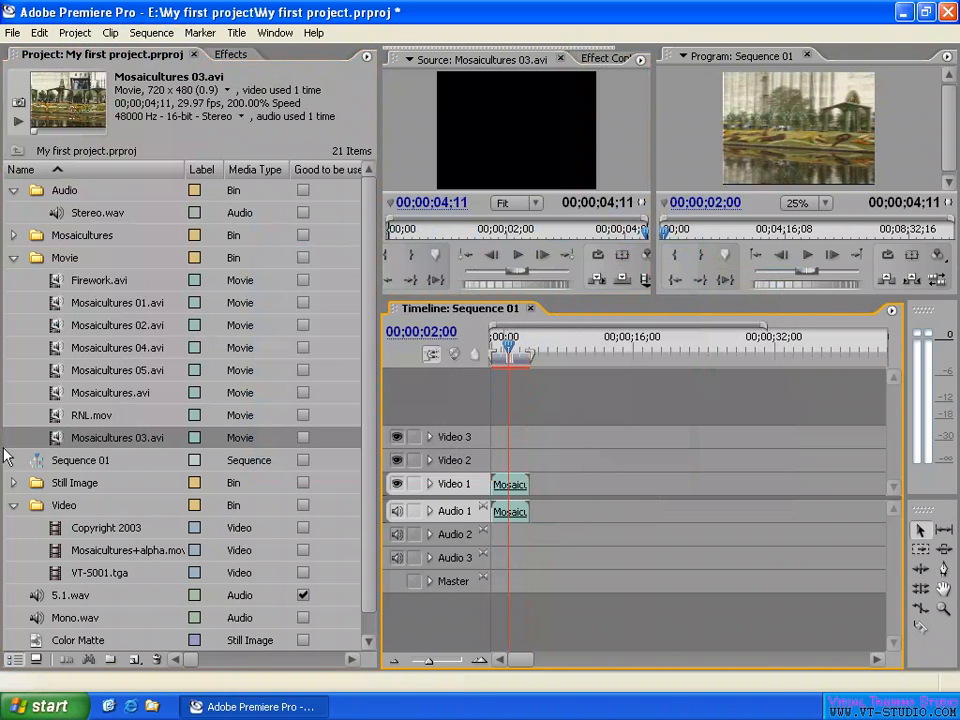
right_click(58, 436)
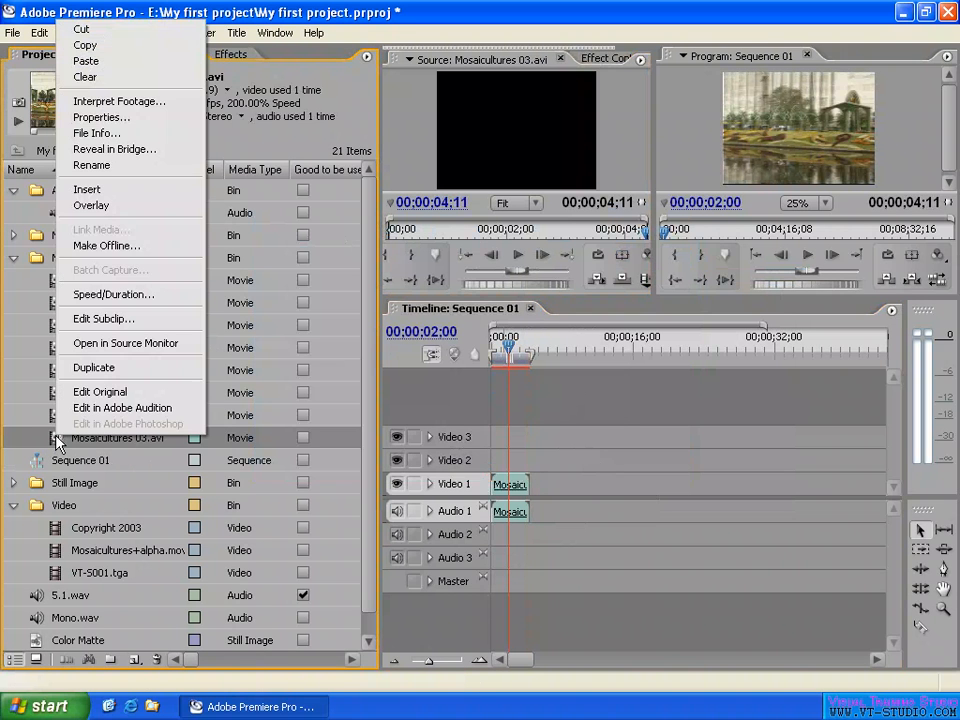
click(77, 320)
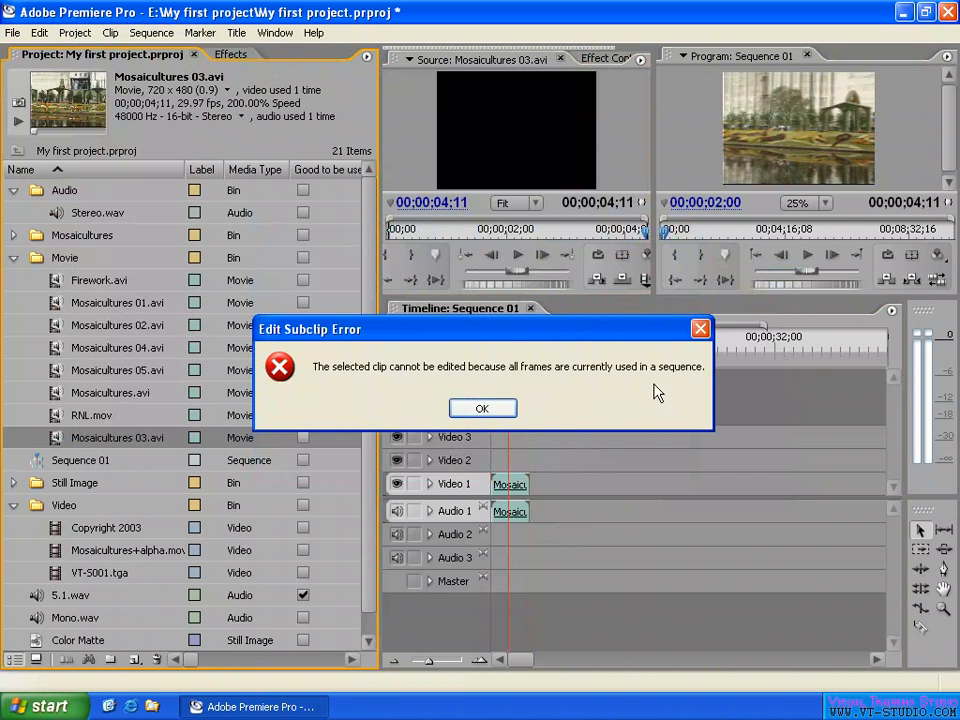
click(478, 408)
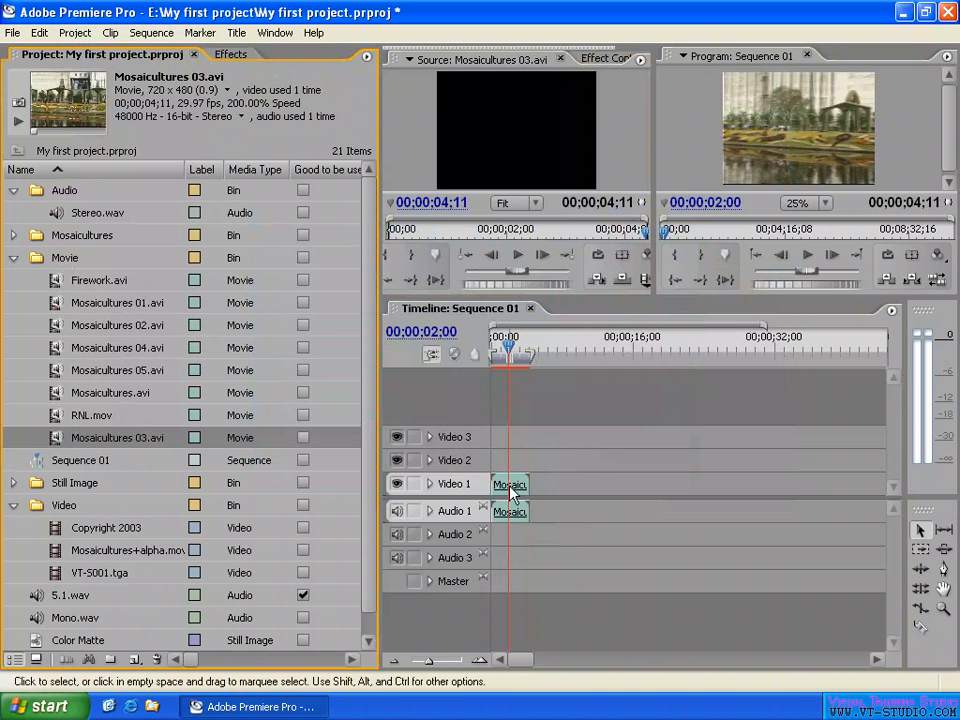
Open Mosaicultures.avi in the Source Monitor at 00;00;35;12, and collapse the Video and Audio bins
click(130, 576)
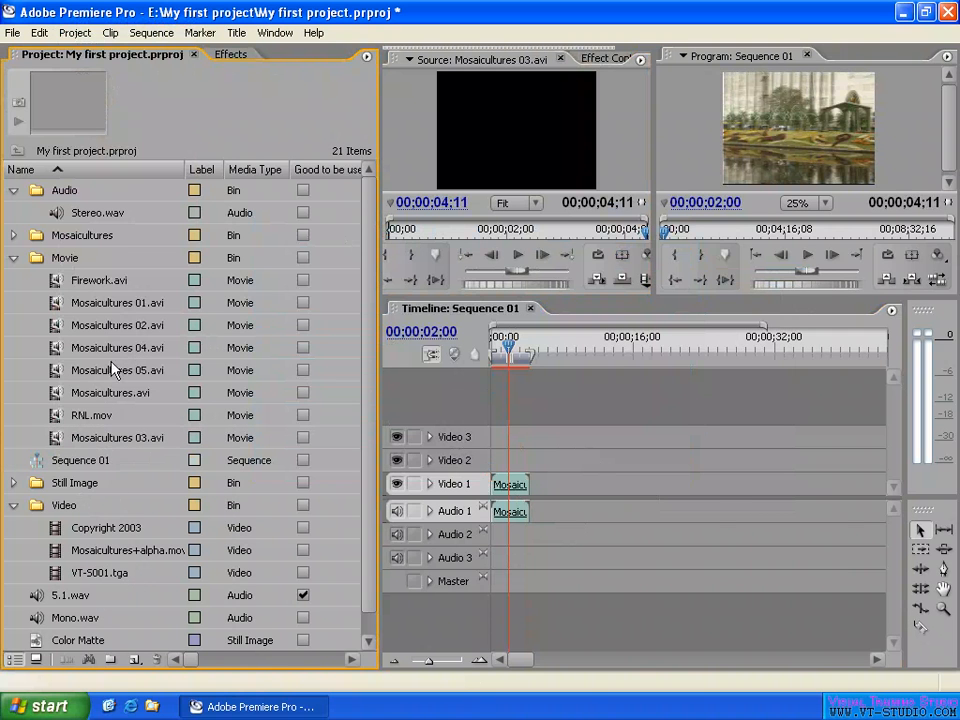
double_click(57, 395)
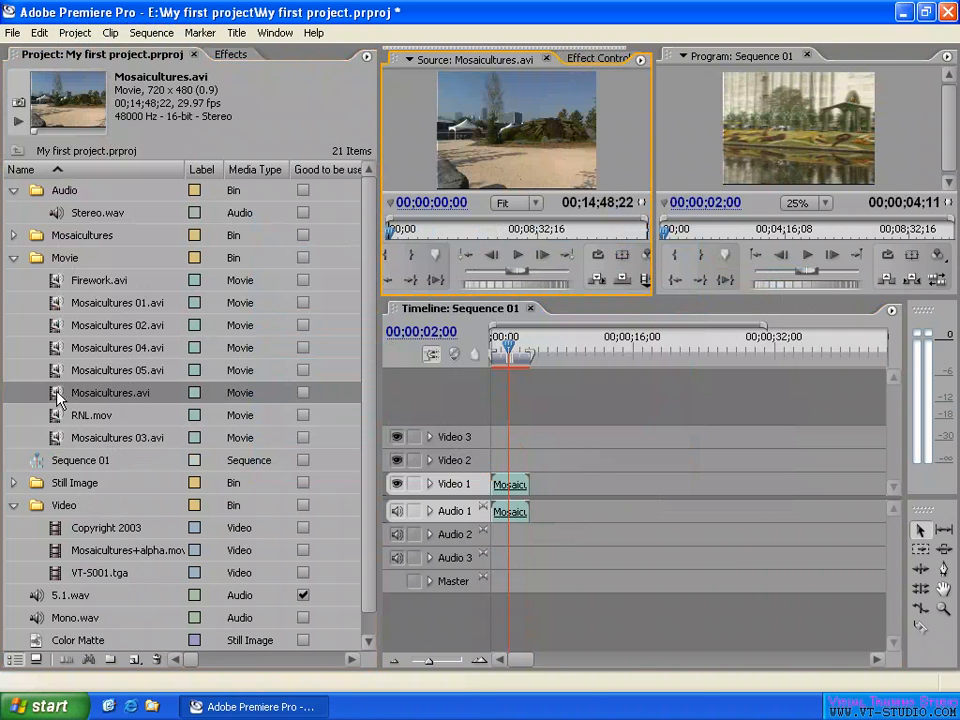
click(395, 229)
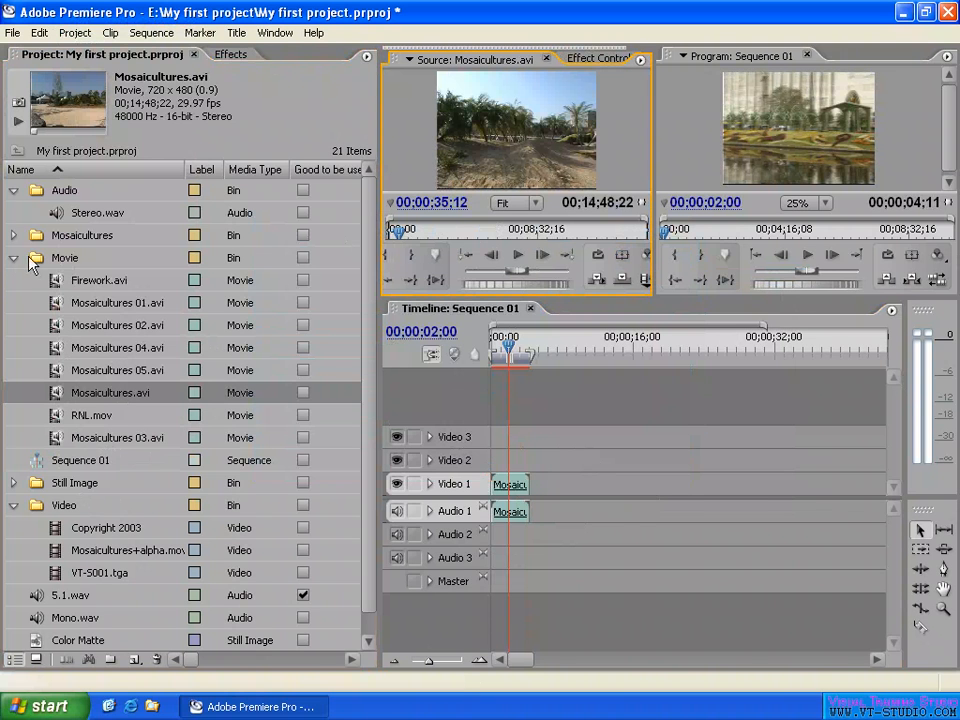
click(13, 505)
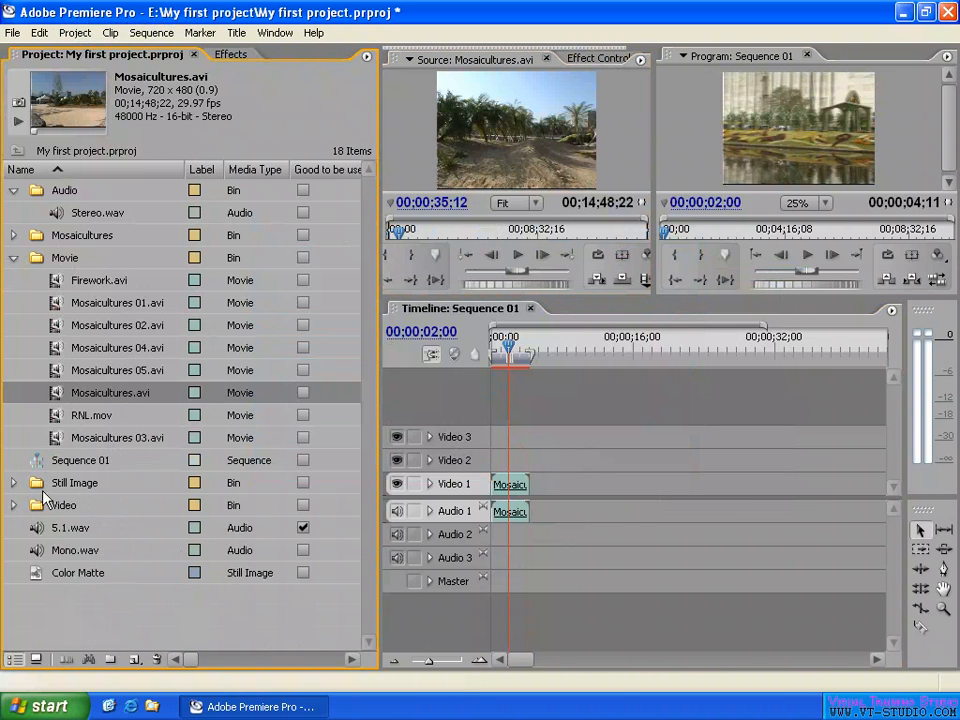
click(13, 191)
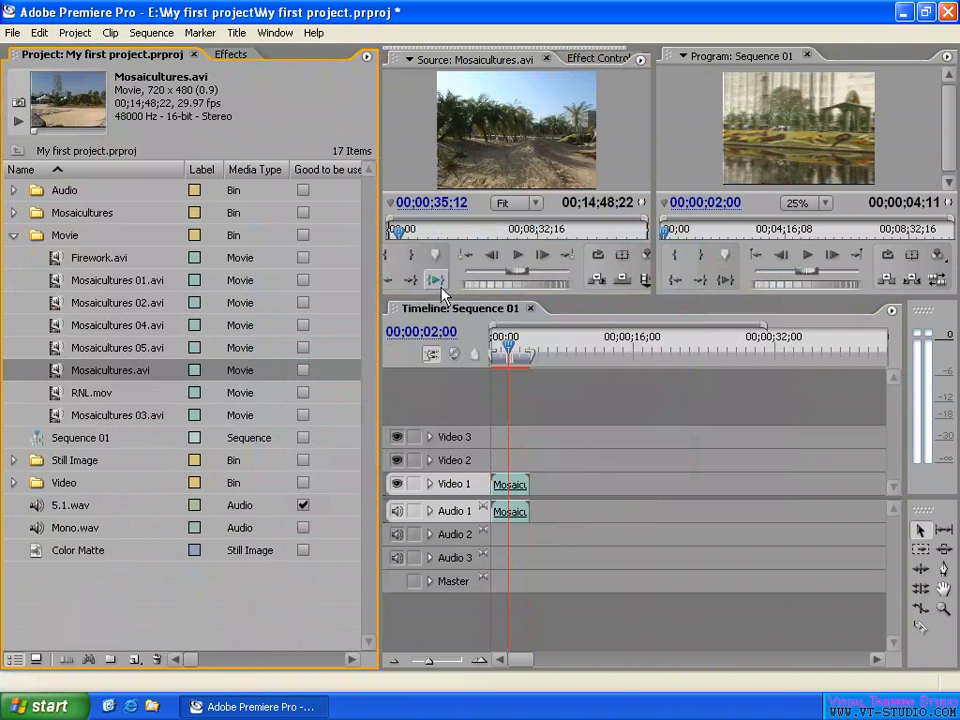
Mark Mosaicultures.avi with an In point at 00;01;17;08 and an Out point at 00;01;27;07 in the Source Monitor
drag(401, 233, 416, 233)
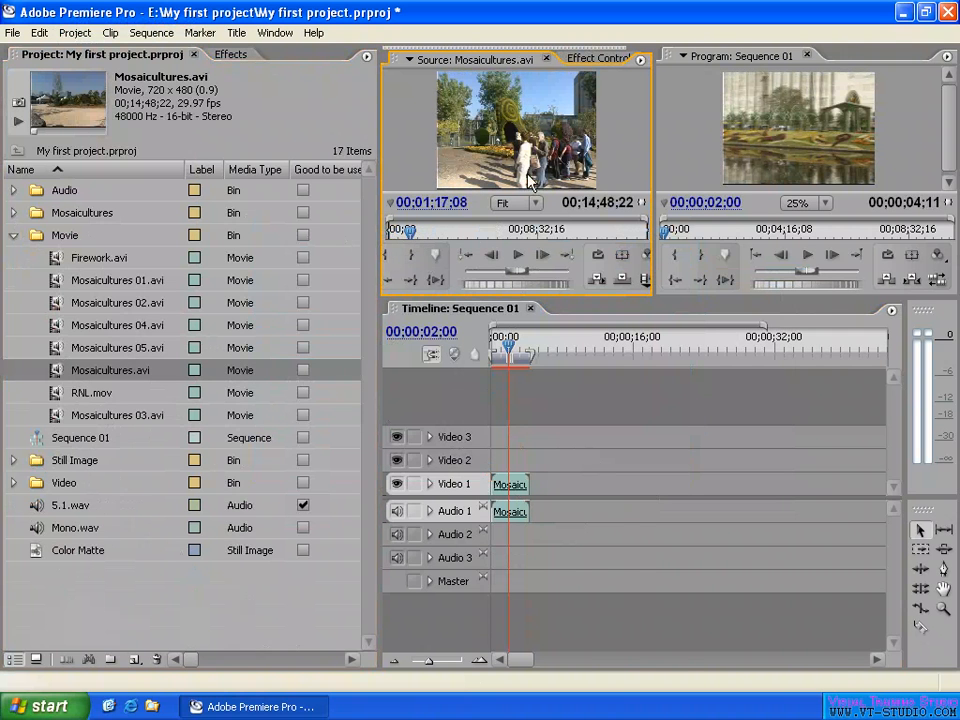
click(391, 258)
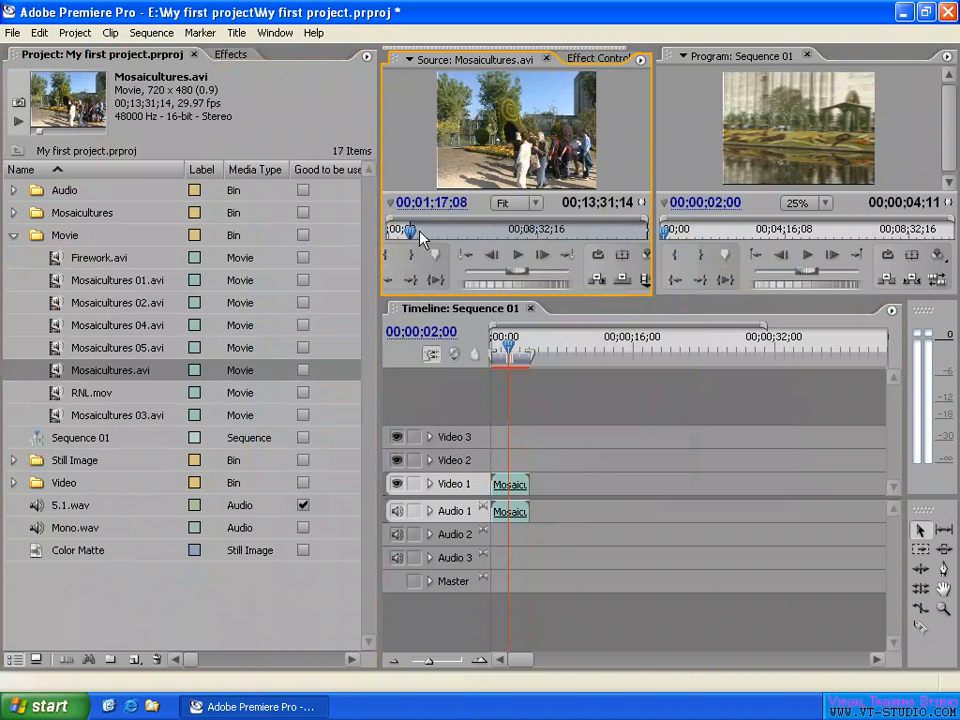
drag(418, 234, 413, 234)
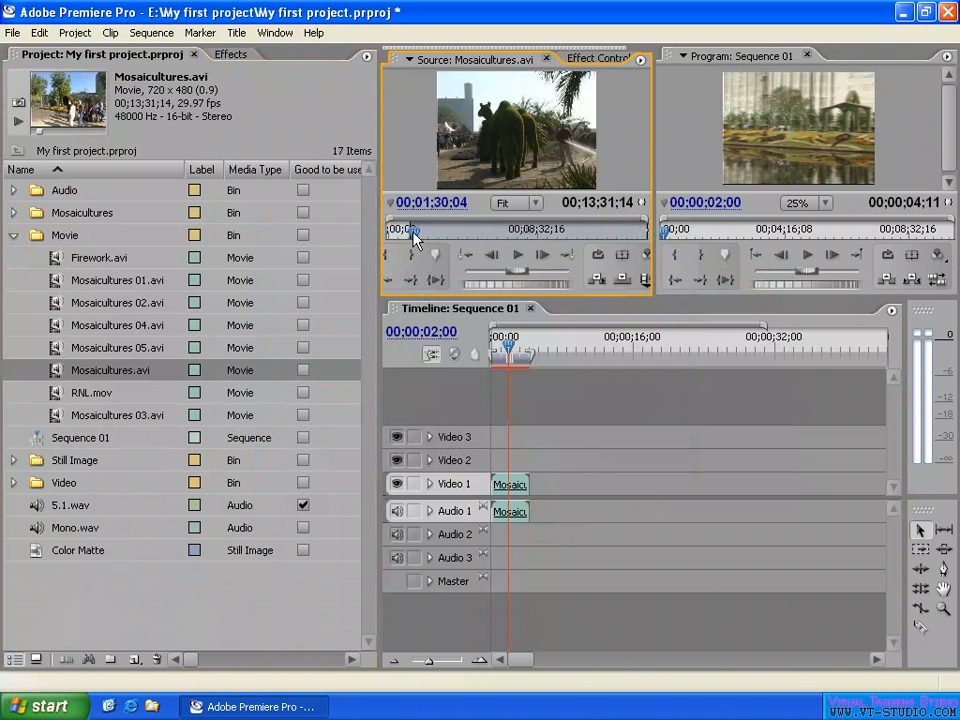
drag(514, 291, 470, 291)
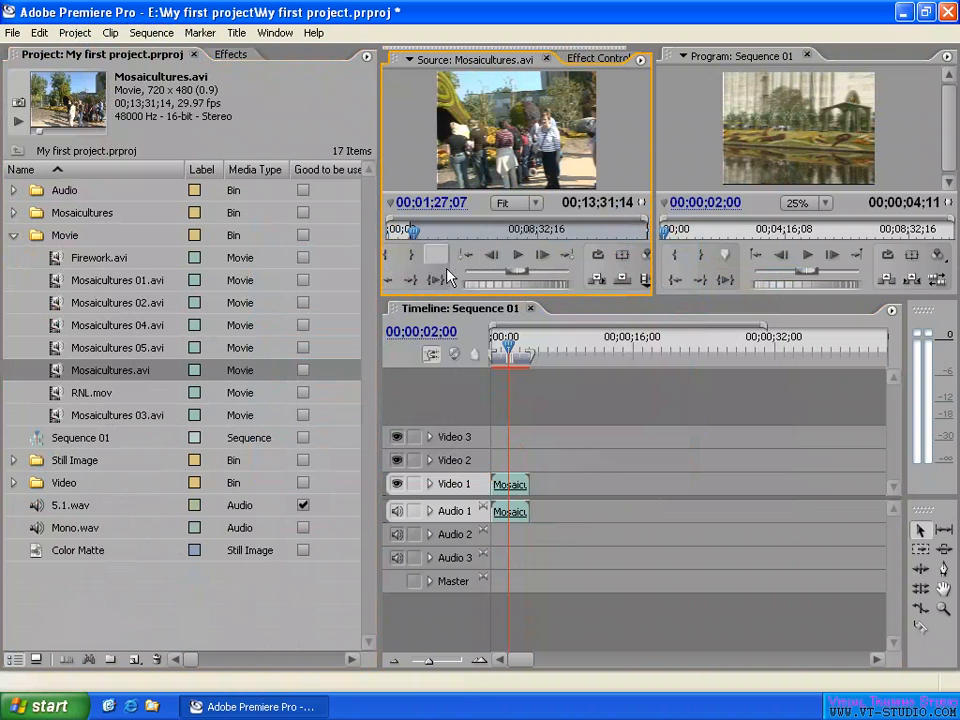
click(411, 256)
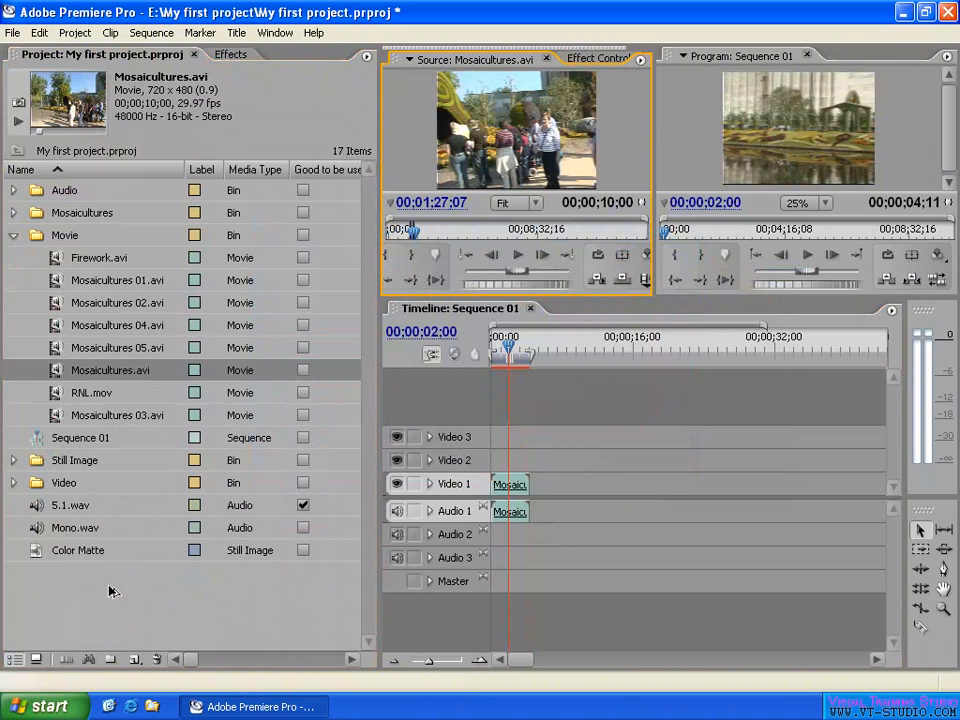
Make a subclip from the marked range of Mosaicultures.avi with the suggested name and select it in the project
key(ctrl+u)
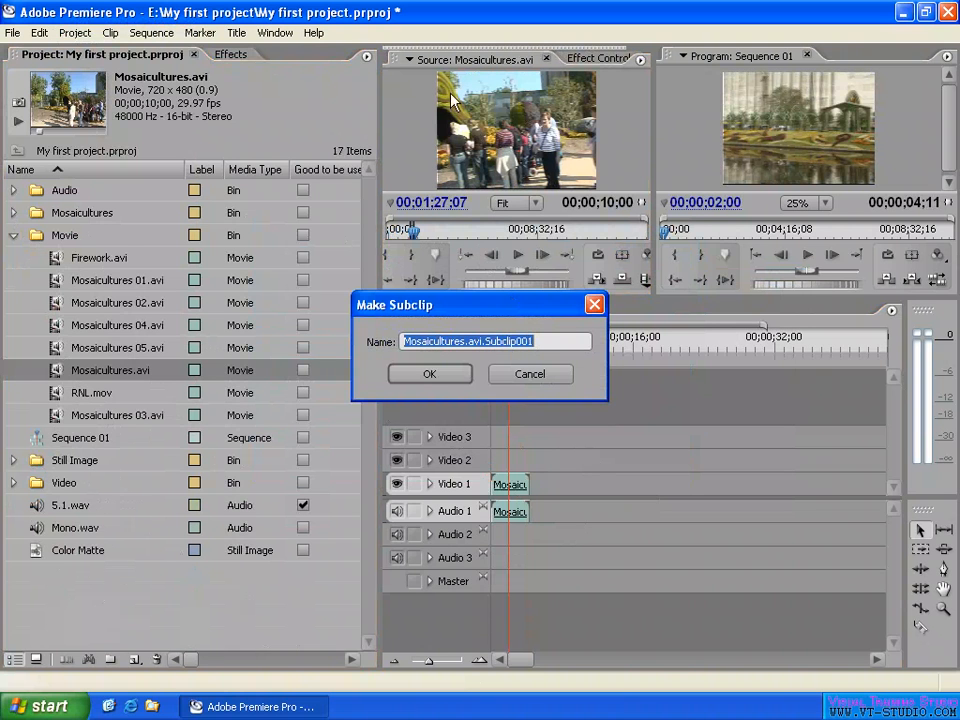
click(435, 375)
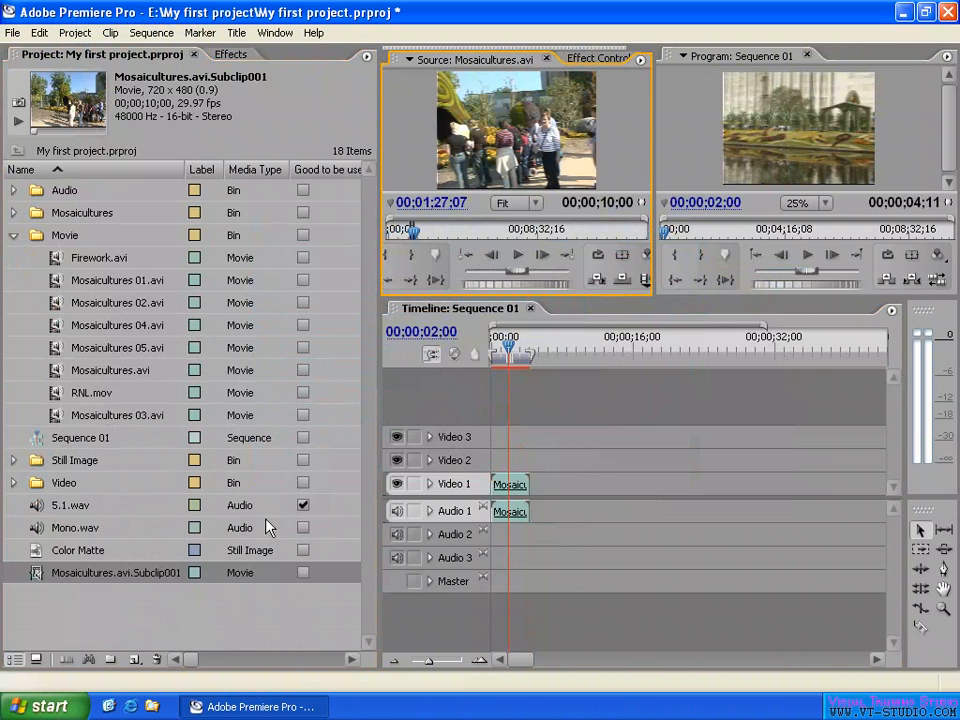
click(40, 578)
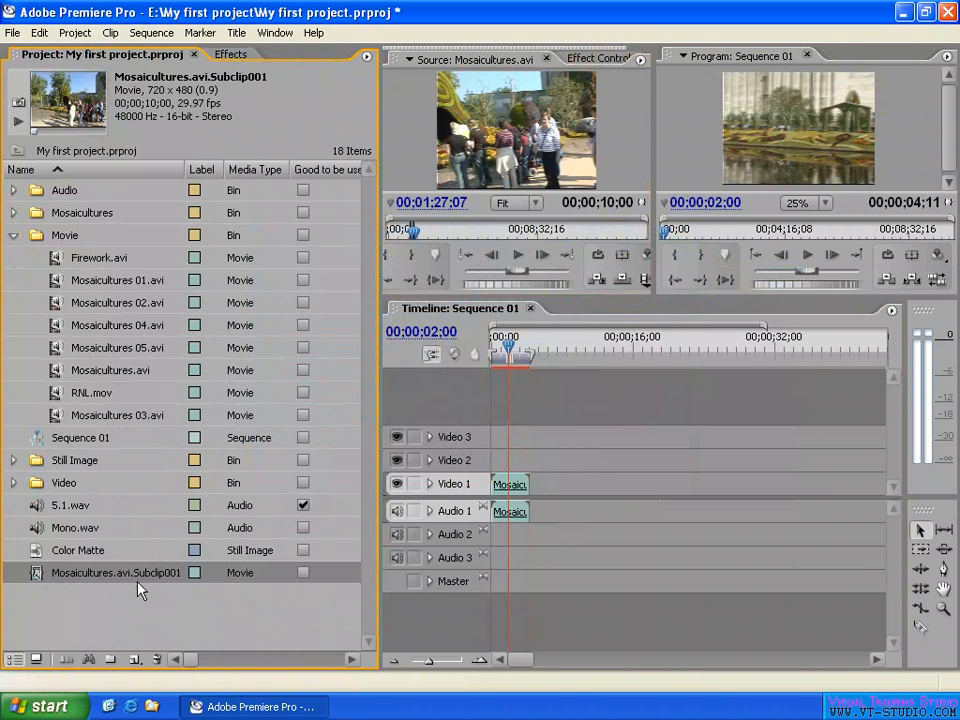
Mark a new In point at 00;06;07;04 in Mosaicultures.avi and scrub through the footage just after it
drag(413, 231, 425, 232)
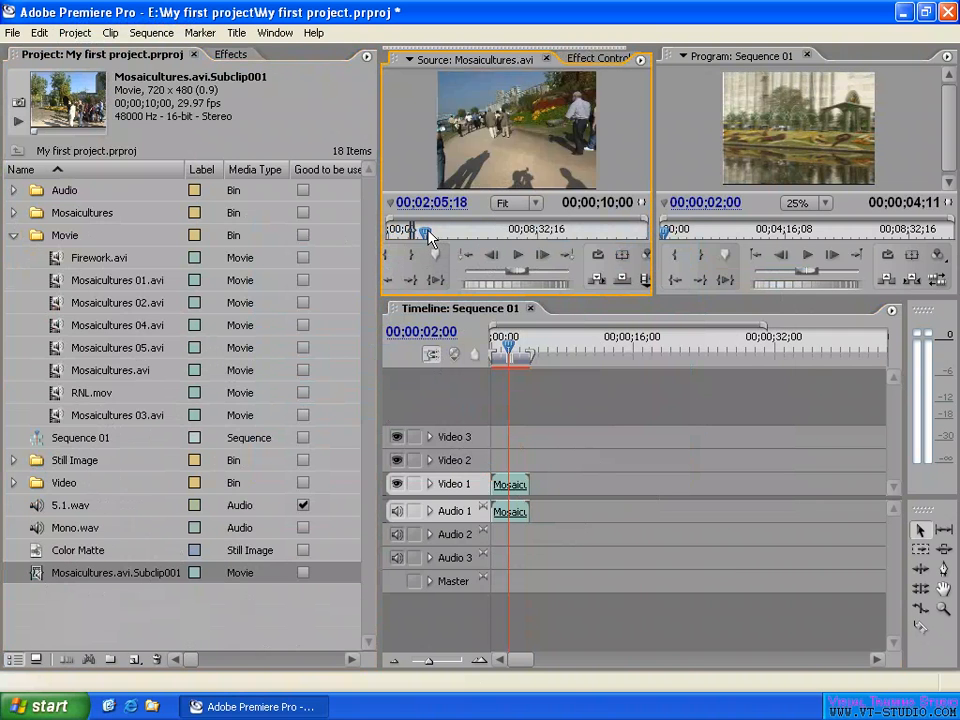
drag(486, 233, 495, 232)
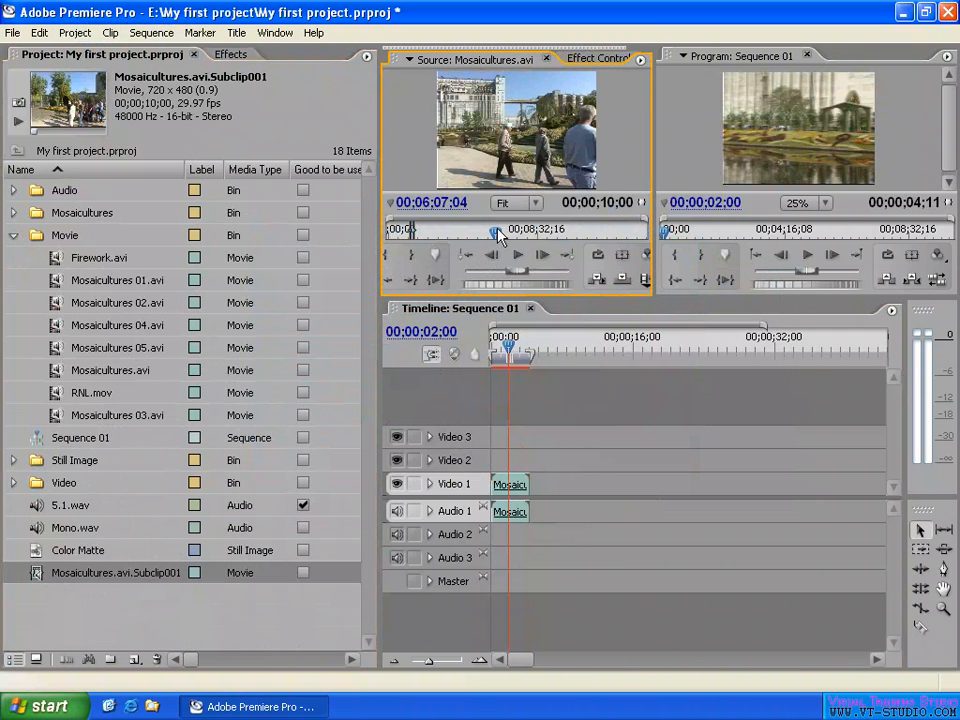
click(389, 256)
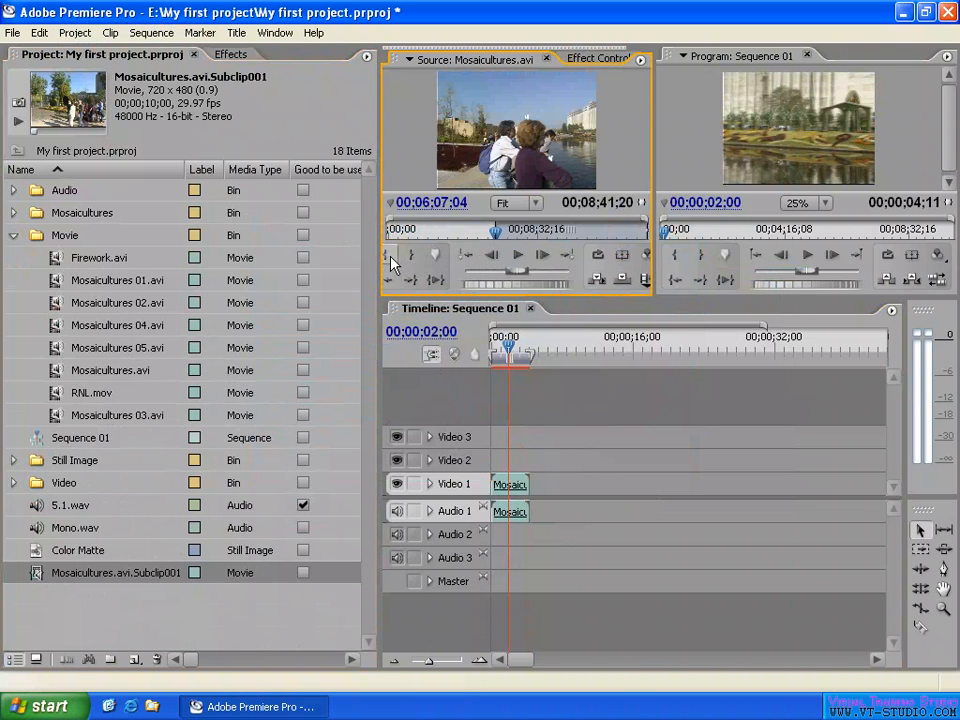
drag(499, 240, 501, 239)
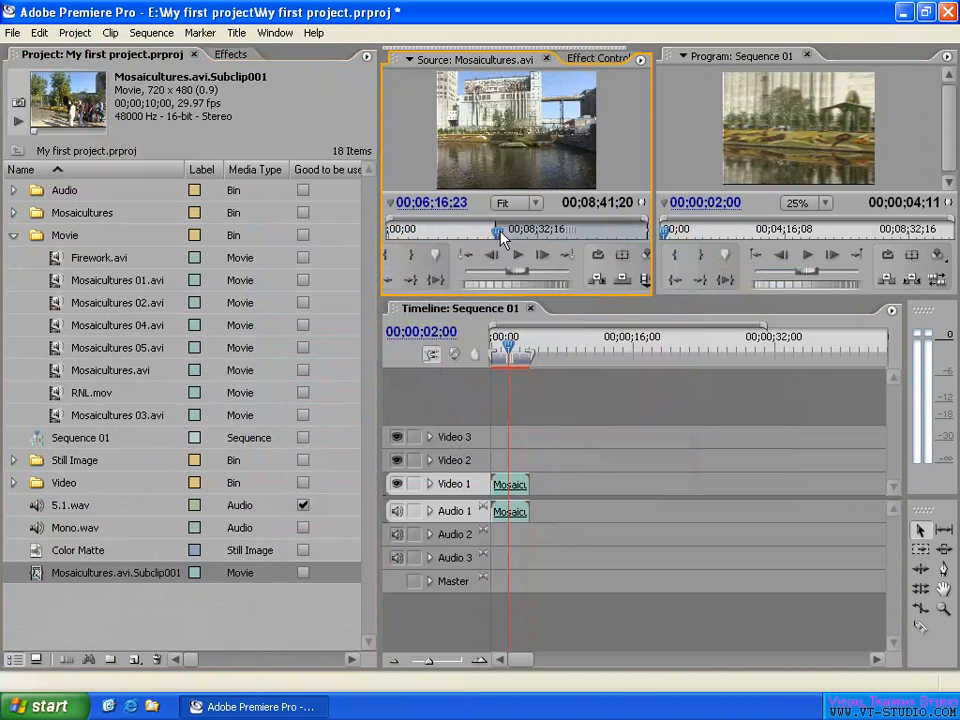
click(389, 283)
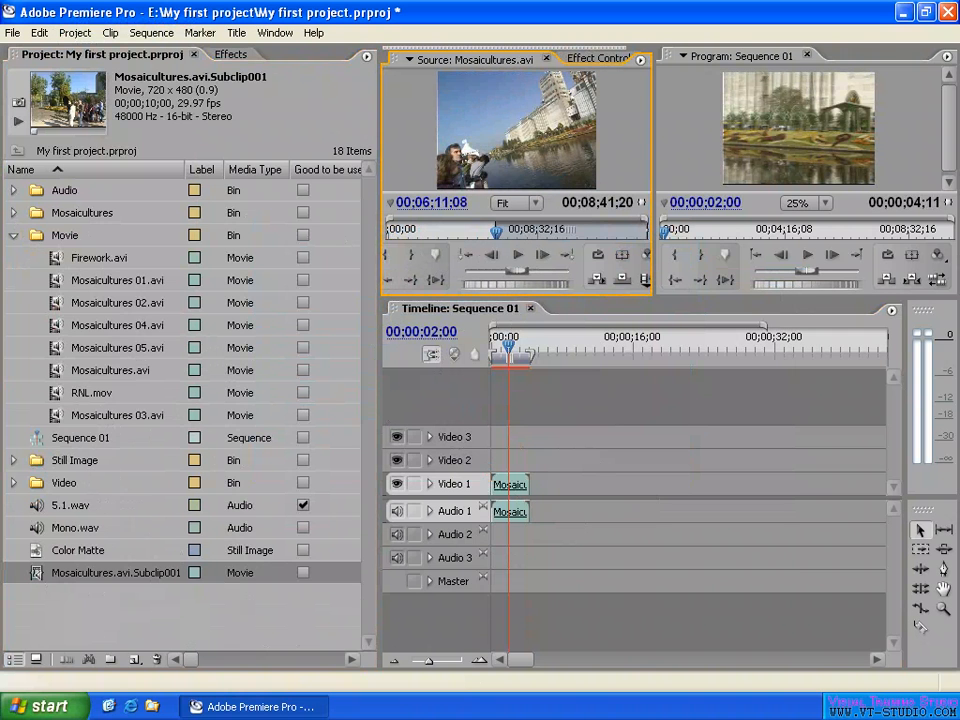
drag(521, 284, 501, 284)
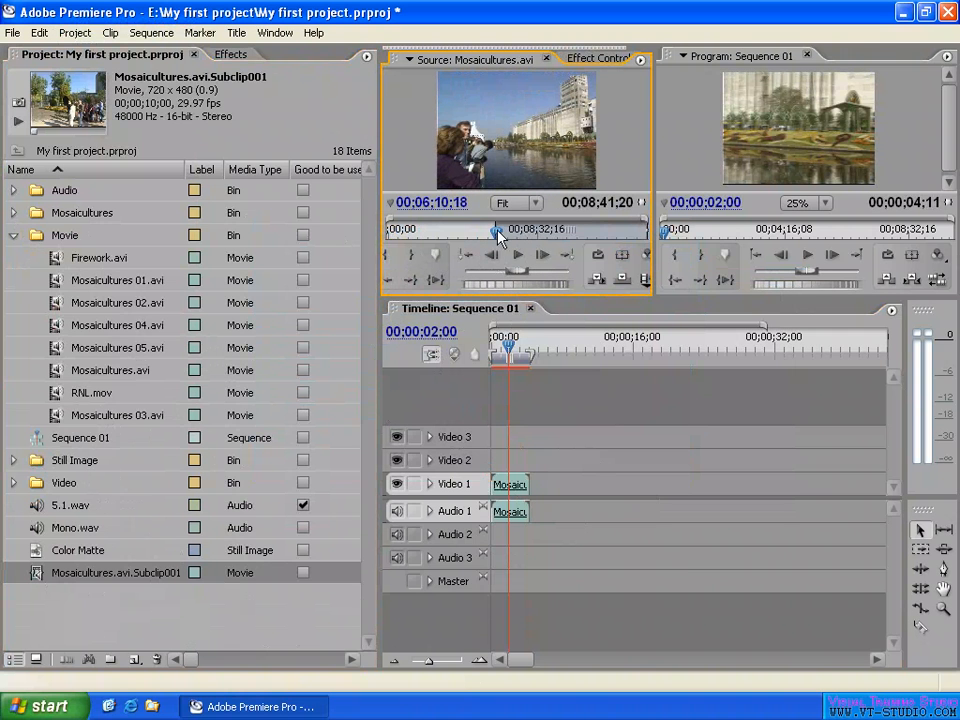
Mark a second range in Mosaicultures.avi with the In point at 00;07;53;11 and the Out point at 00;08;02;03
drag(500, 237, 525, 227)
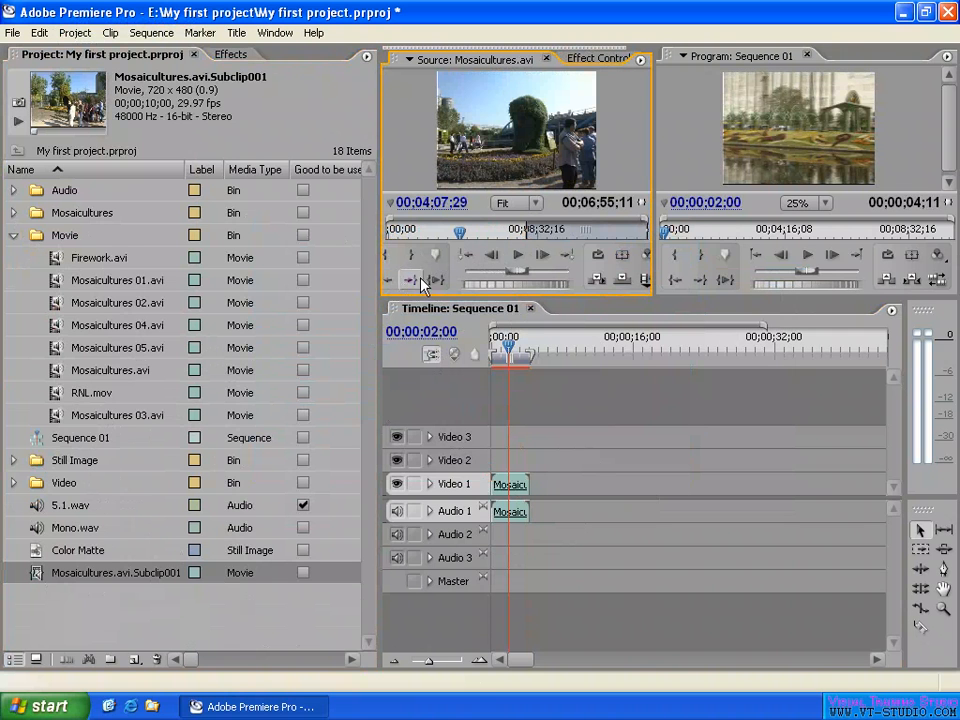
click(389, 284)
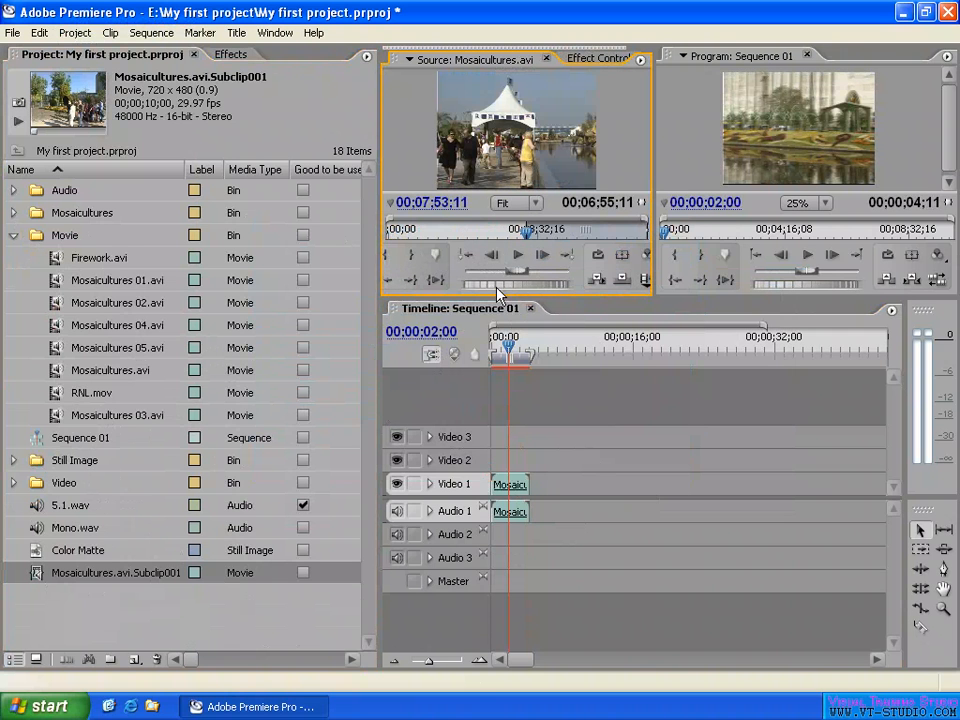
drag(497, 286, 757, 286)
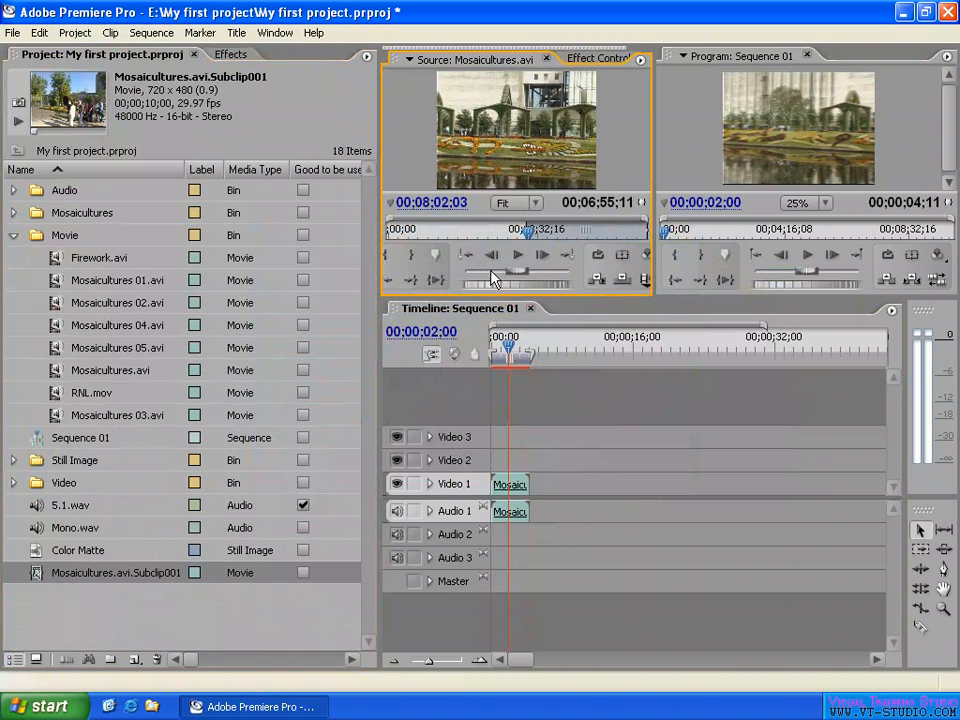
click(410, 256)
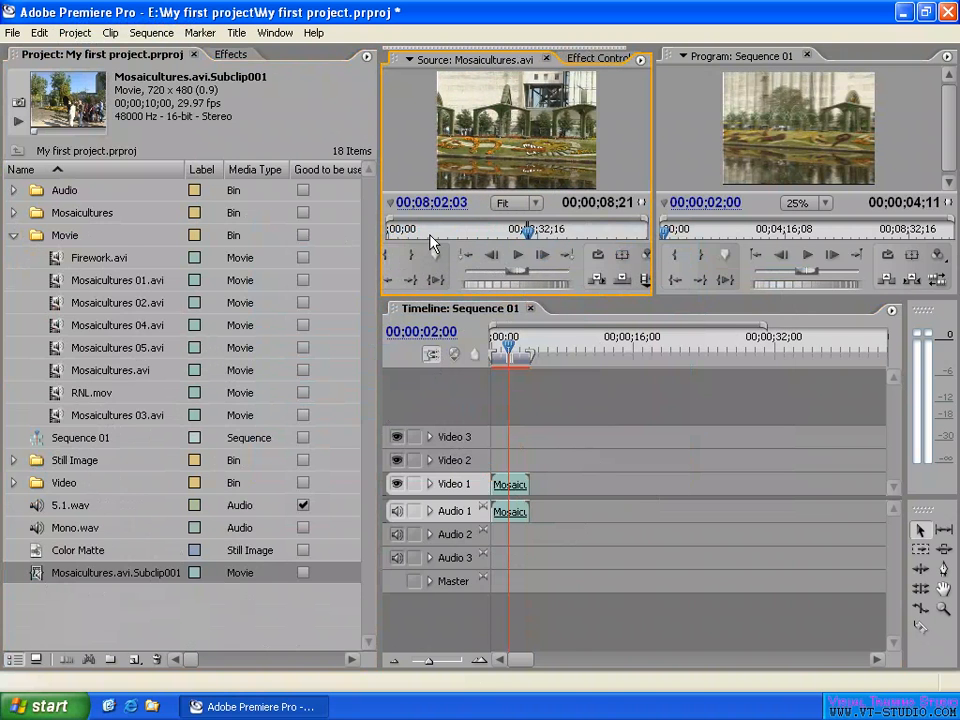
drag(643, 231, 517, 232)
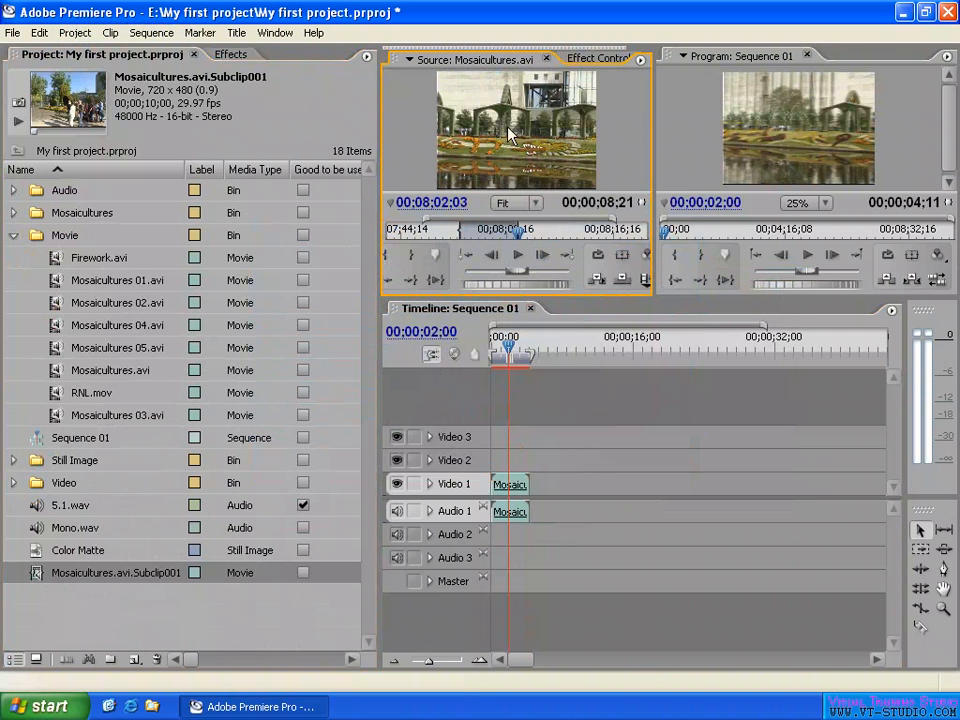
Make another subclip from the newly marked range with the suggested name, and clear the project selection
key(ctrl+u)
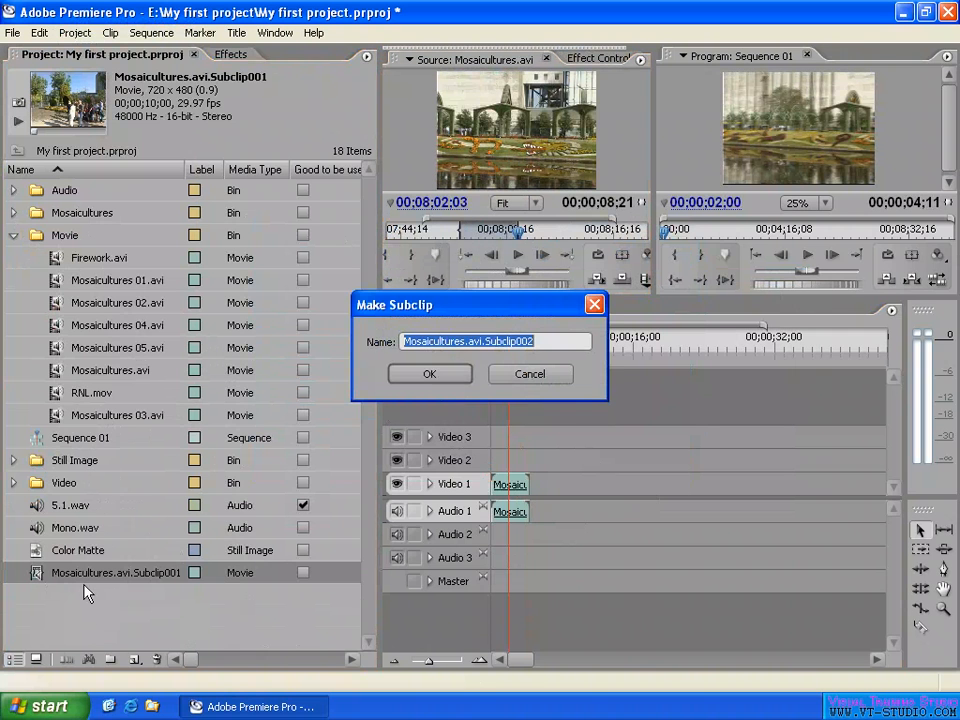
click(428, 375)
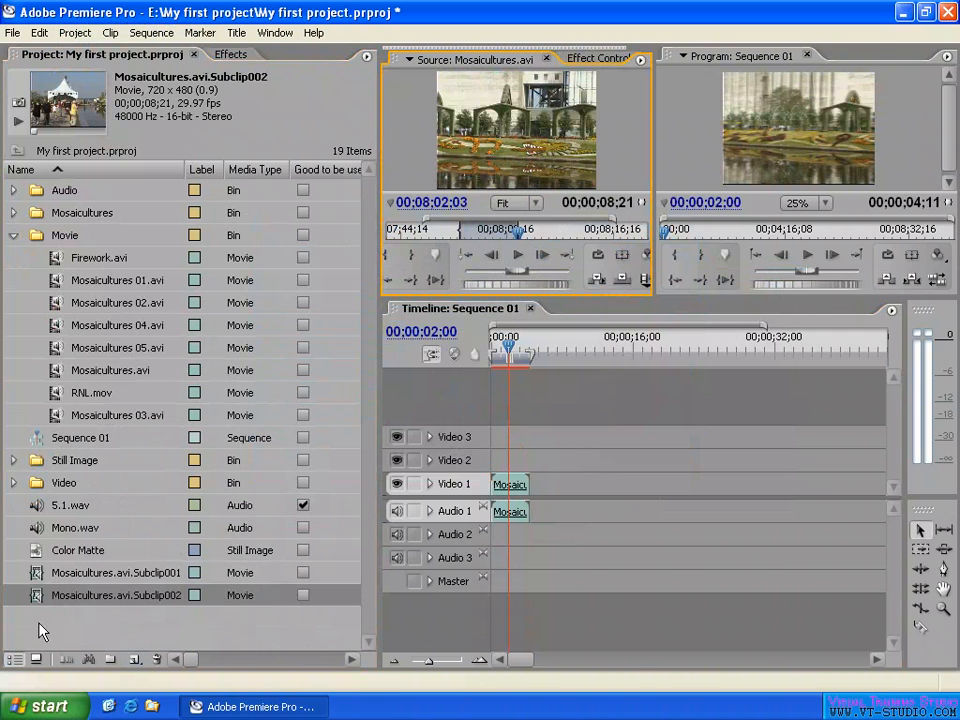
click(40, 616)
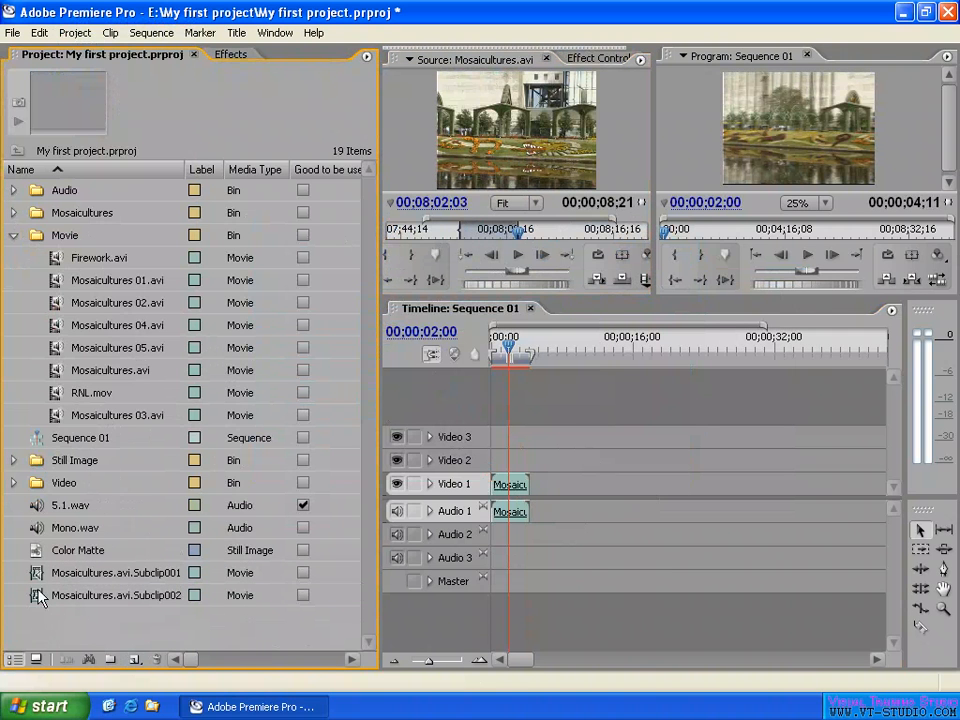
Open Mosaicultures.avi.Subclip001 in the Source Monitor and scrub from its end back to 00;01;20;26
double_click(35, 574)
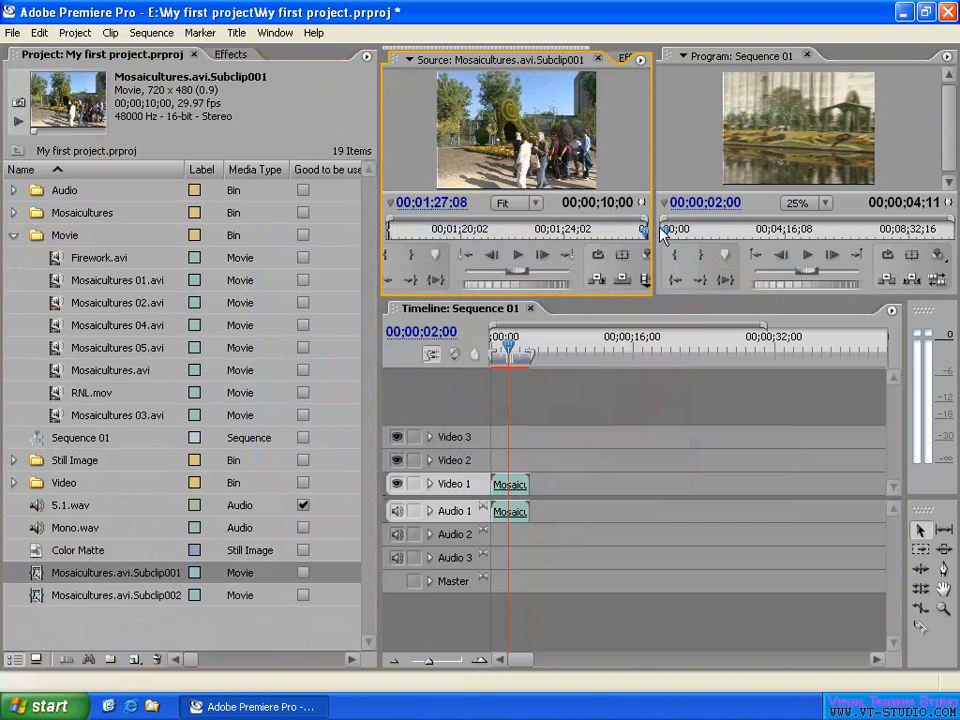
drag(659, 227, 656, 228)
drag(563, 236, 481, 230)
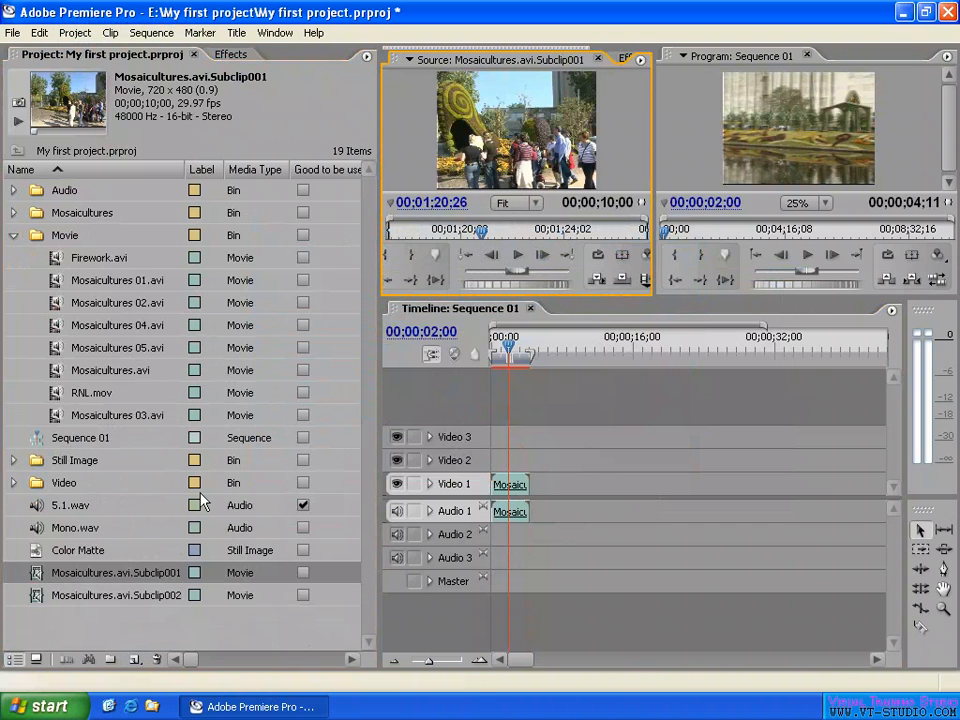
Place Mosaicultures.avi.Subclip001 and then Mosaicultures.avi.Subclip002 end to end after the existing clip on Video 1
right_click(38, 579)
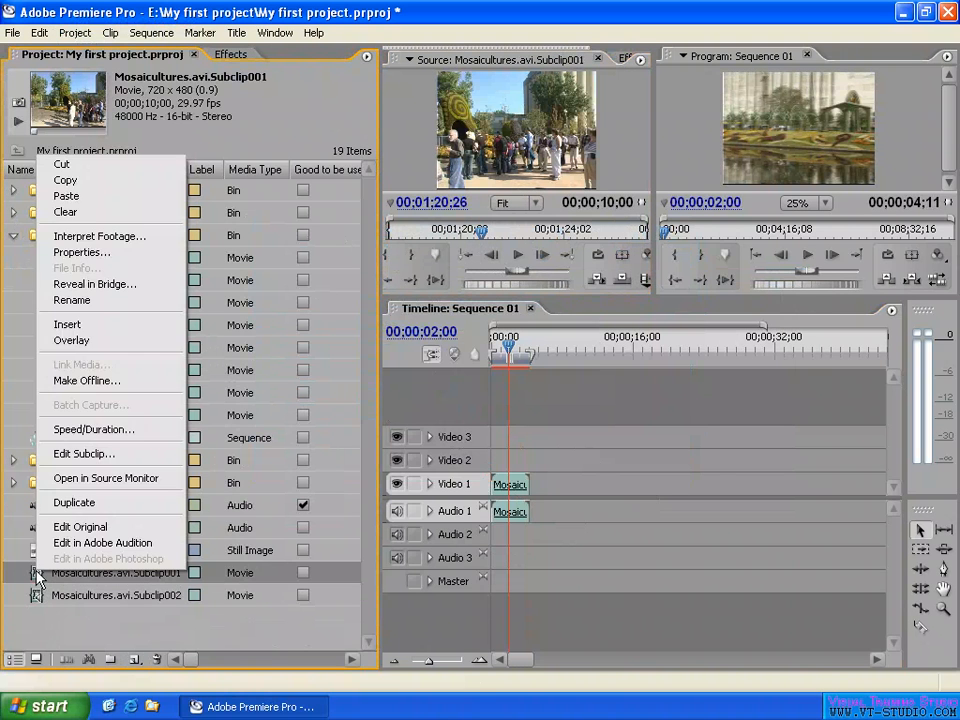
click(38, 579)
drag(38, 579, 557, 510)
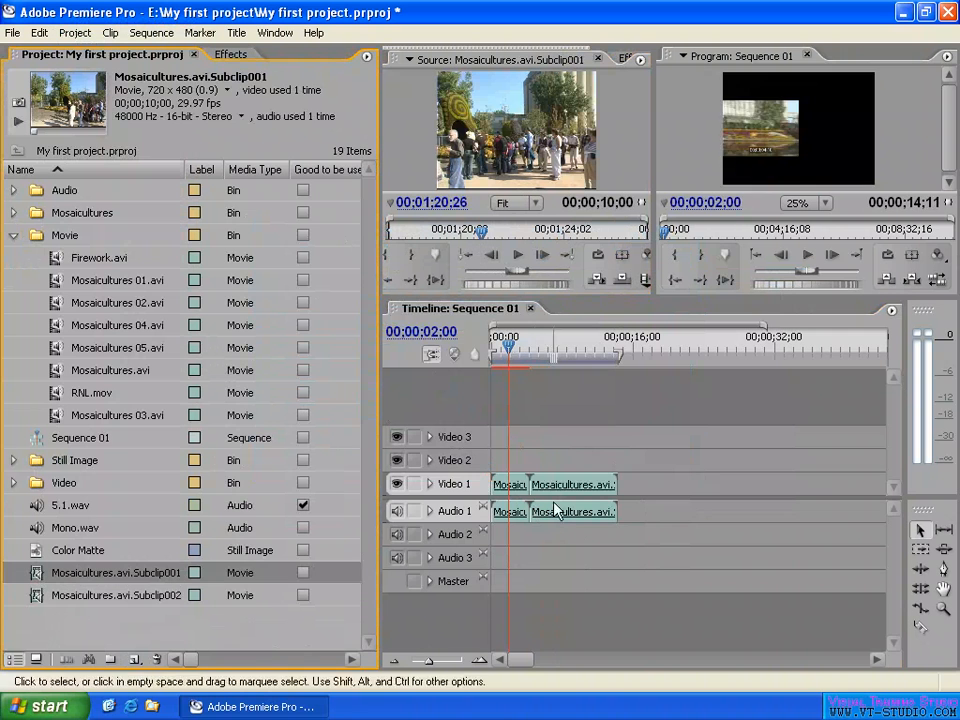
drag(36, 596, 625, 510)
Convert Mosaicultures.avi.Subclip002 in the project to a master clip through its Edit Subclip settings
right_click(36, 597)
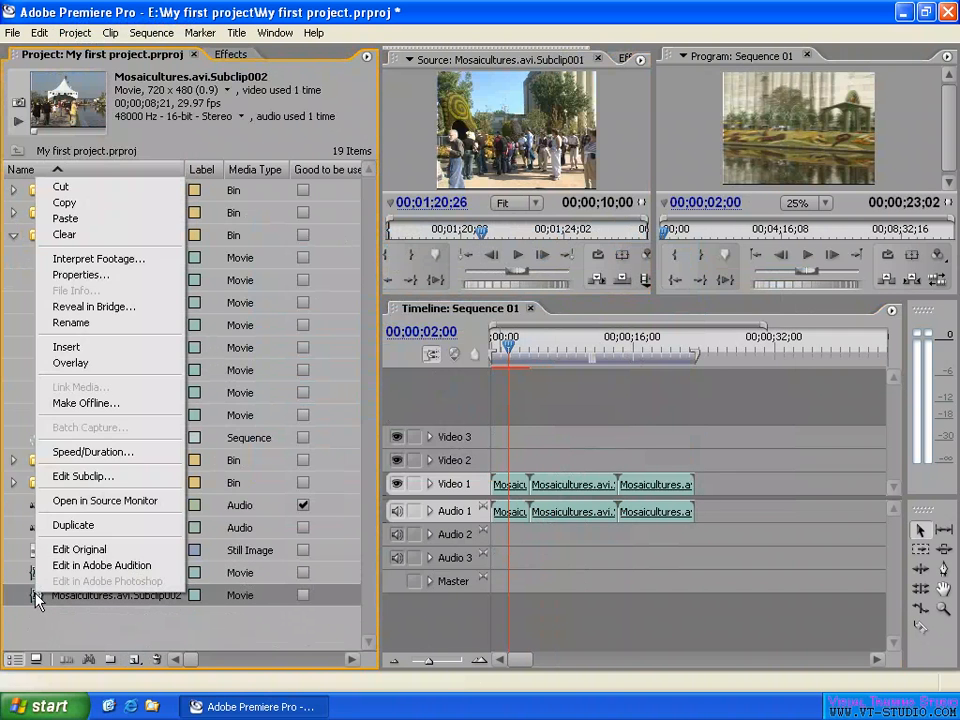
click(122, 476)
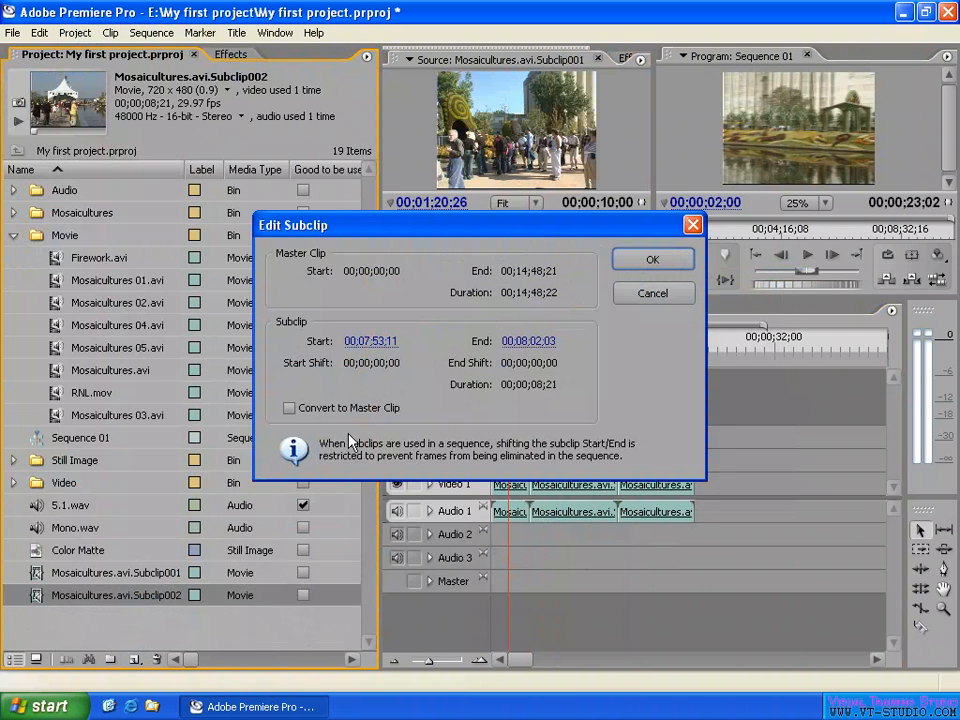
click(289, 409)
click(651, 259)
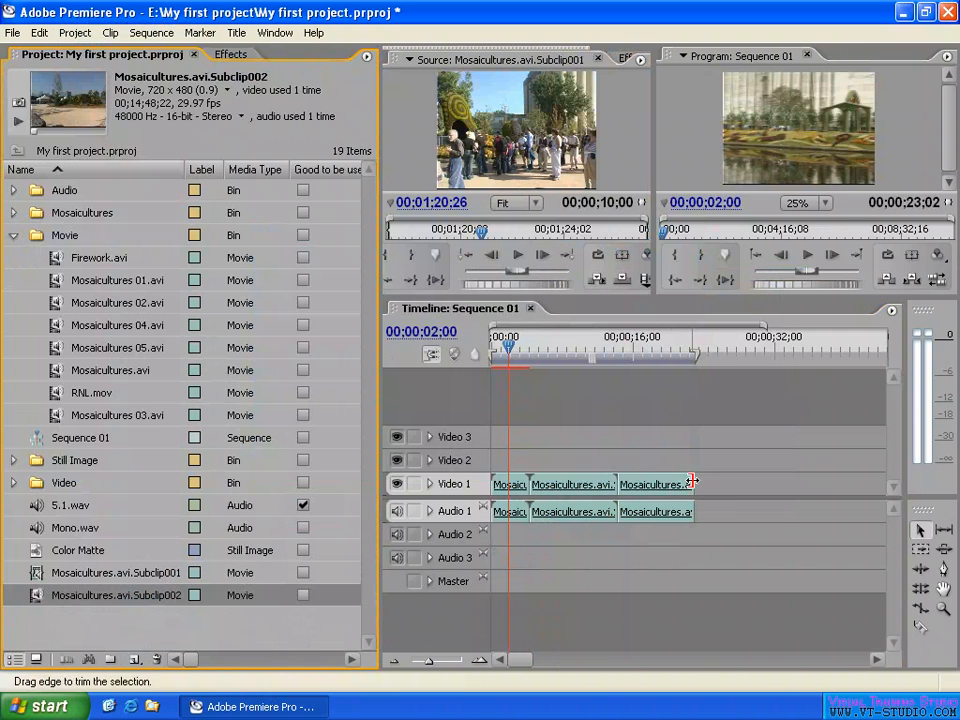
Open the Subclip002 clip from Video 1 in the Source Monitor to examine its marked range within the available footage
click(652, 487)
double_click(652, 487)
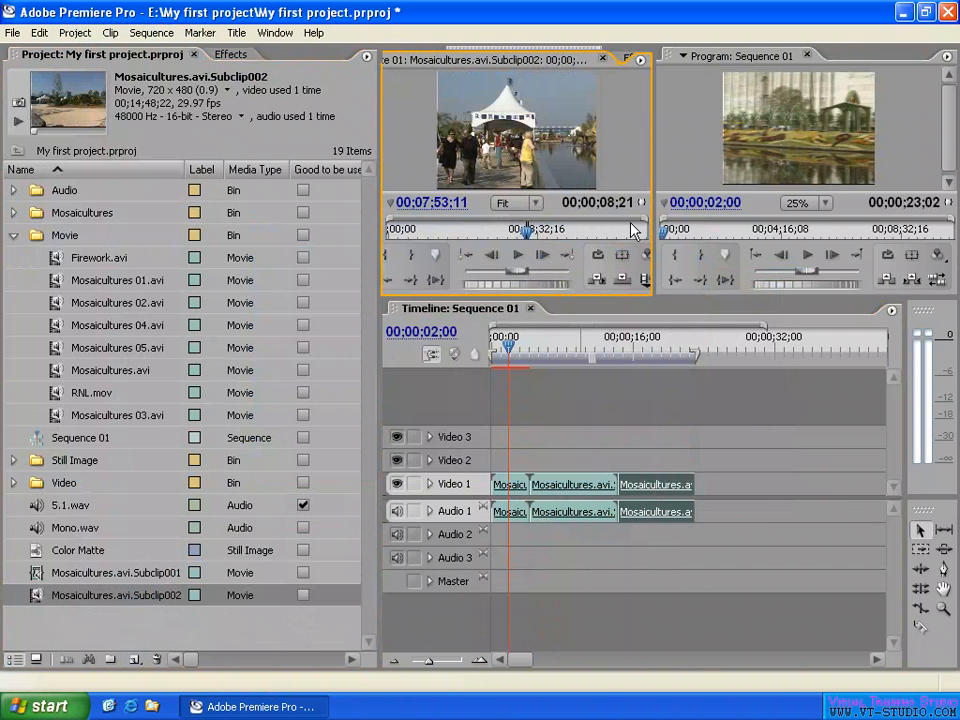
drag(645, 219, 620, 219)
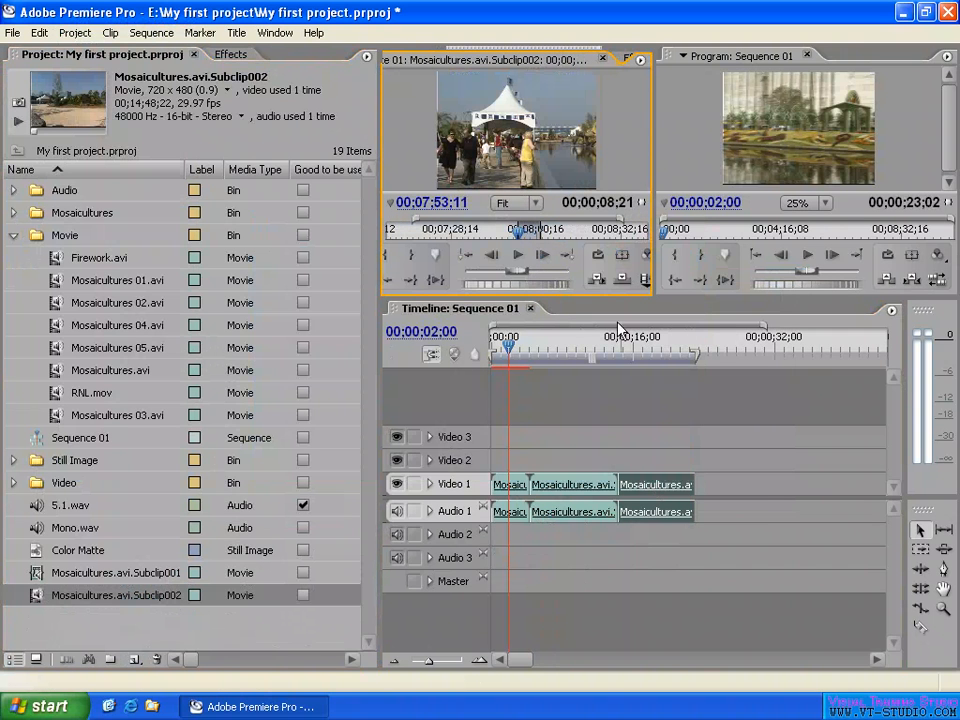
Open the Subclip001 clip from Video 1 in the Source Monitor, scrub to its end and return to 00;01;21;01
double_click(568, 485)
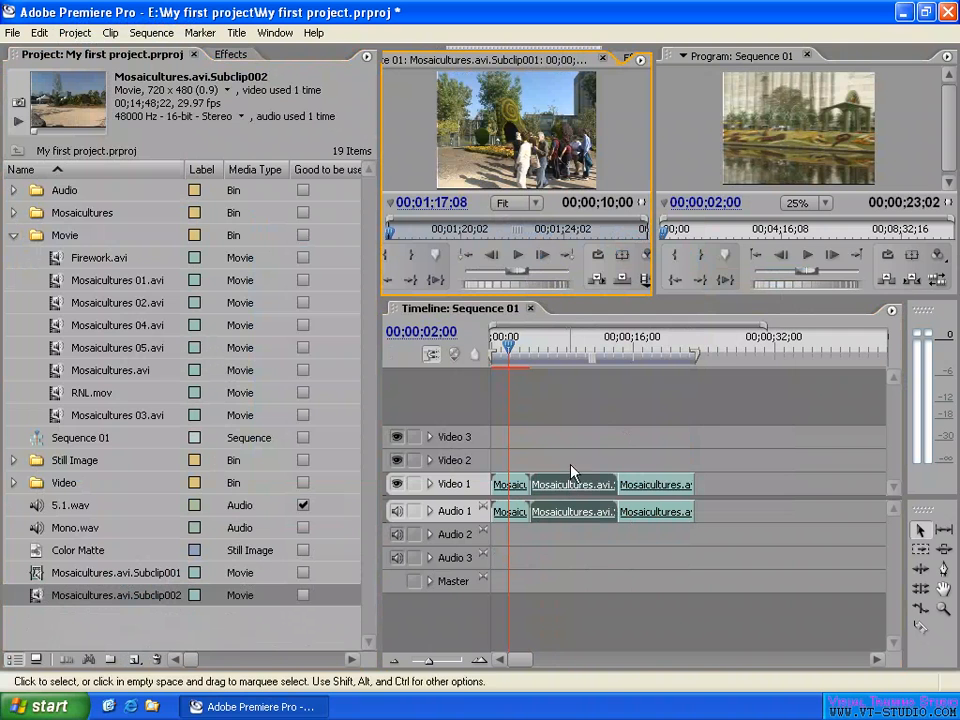
drag(557, 232, 675, 231)
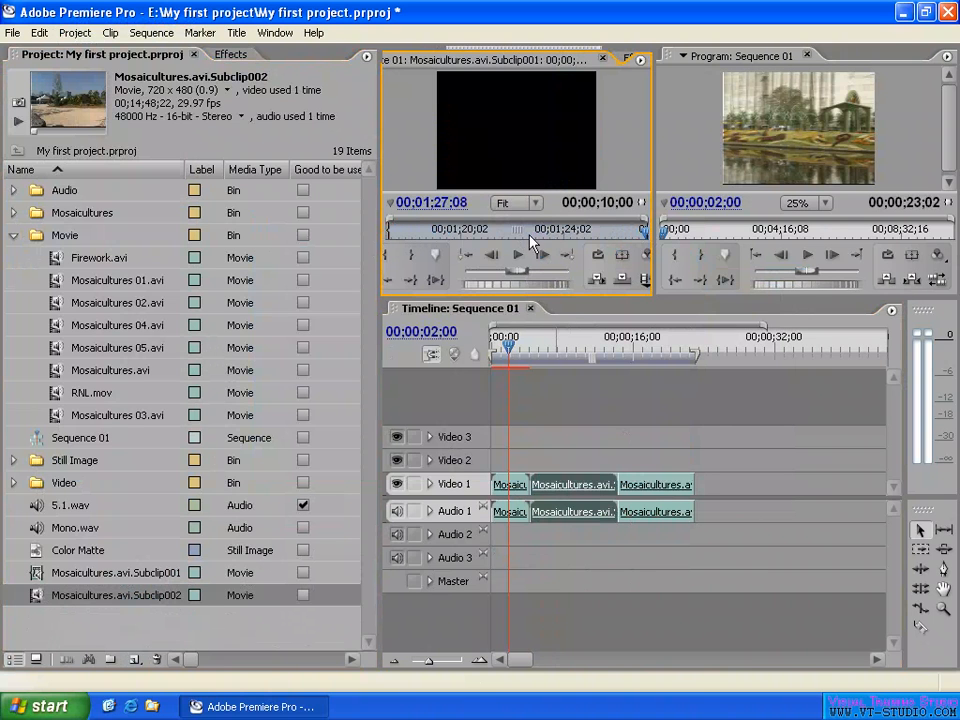
click(486, 230)
Open Mosaicultures 02.avi, Mosaicultures 01.avi and Firework.avi in turn in the Source Monitor, and scrub Firework.avi to 00;15;15;00
click(61, 620)
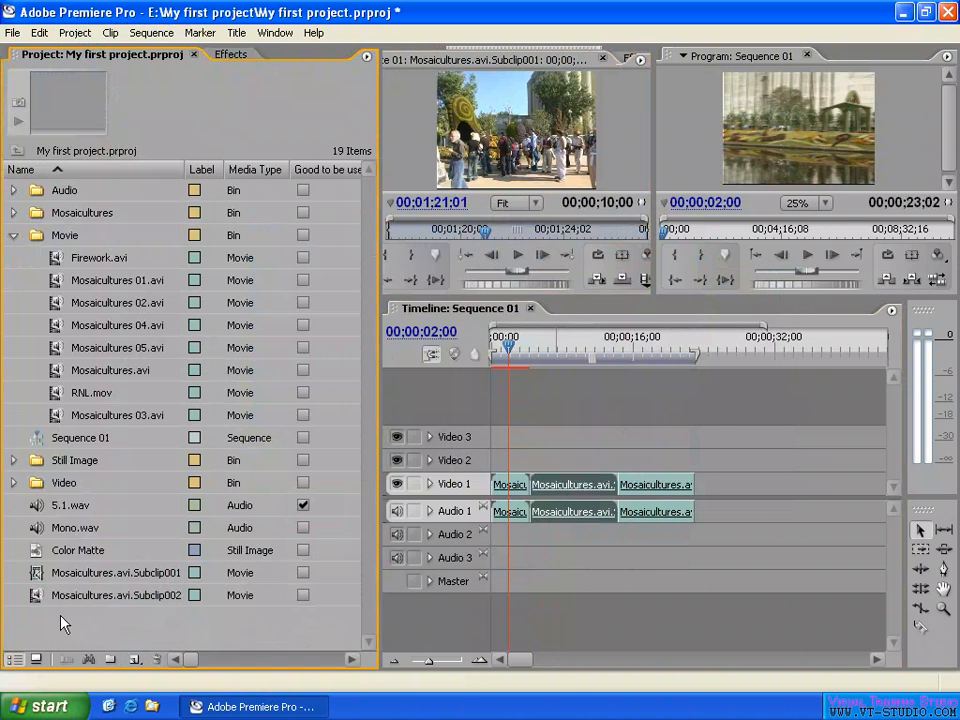
click(60, 303)
right_click(60, 303)
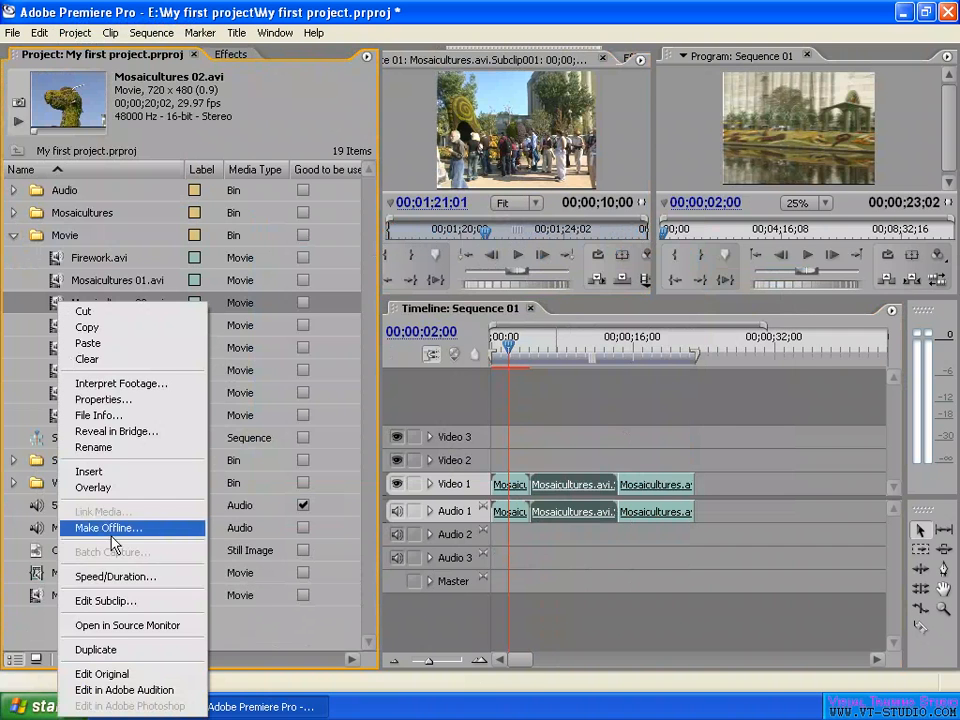
click(127, 627)
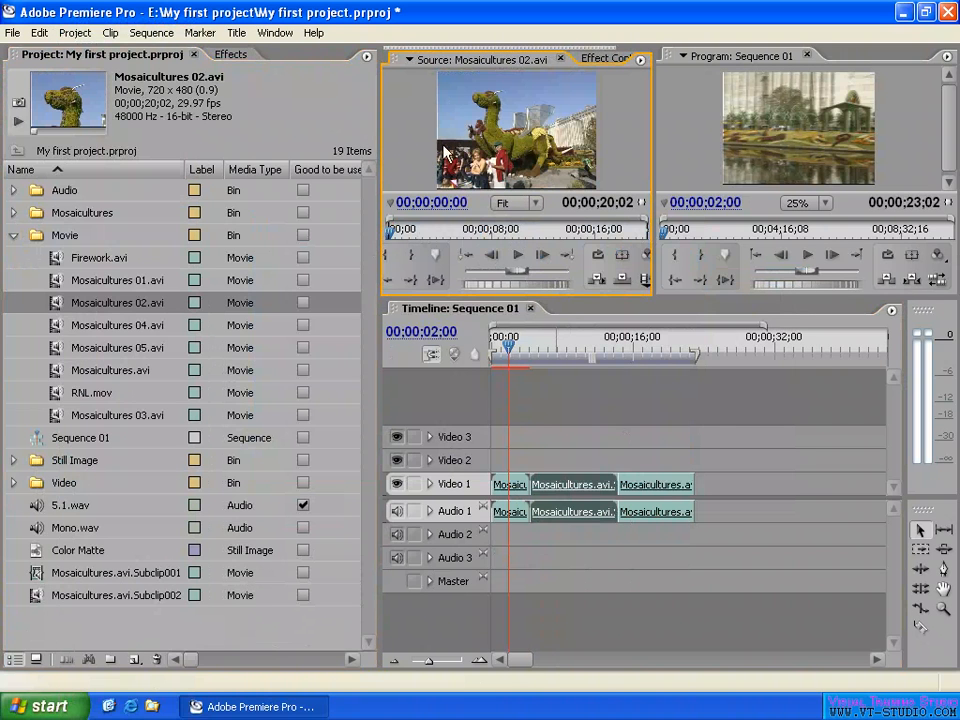
double_click(60, 280)
double_click(56, 257)
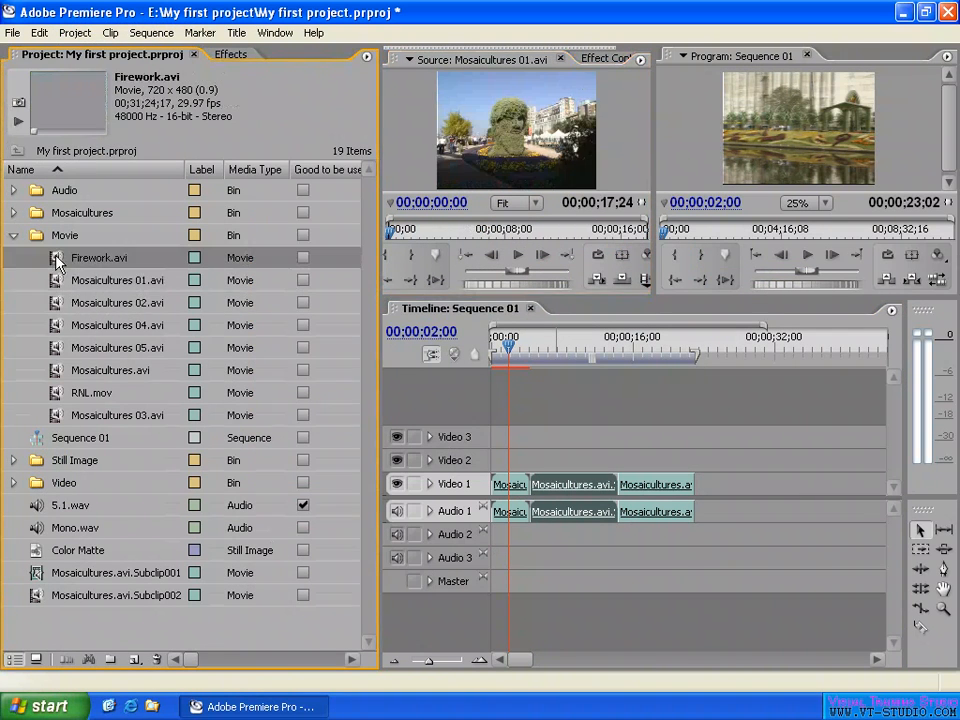
drag(470, 228, 514, 229)
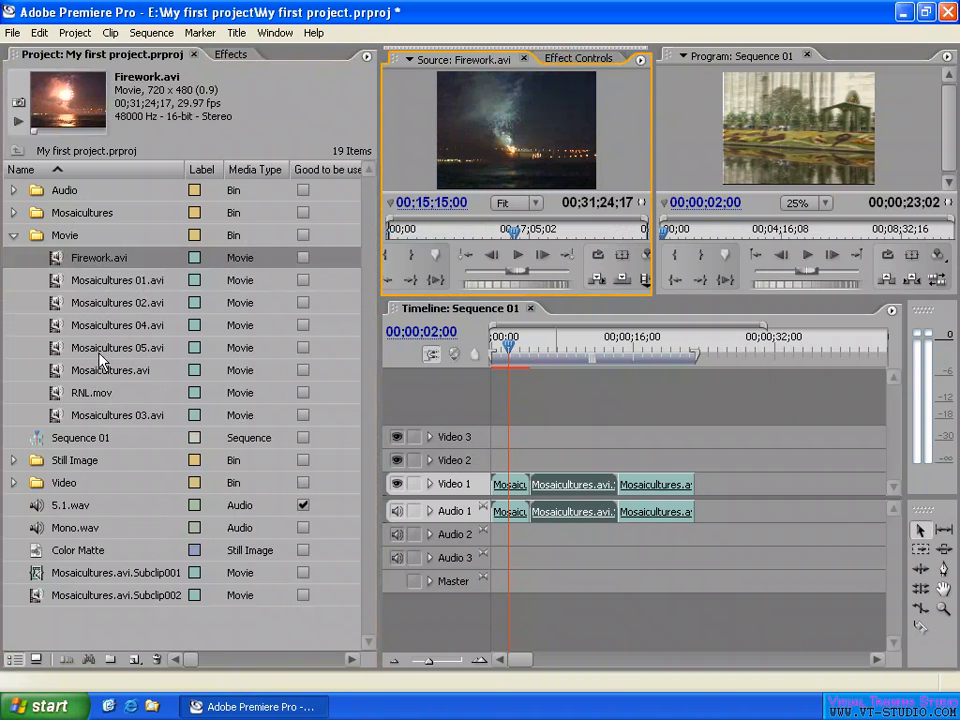
Open Copyright 2003 from the Video bin in the Source Monitor and extend the visible time range to scrub far beyond its end
click(14, 484)
click(108, 510)
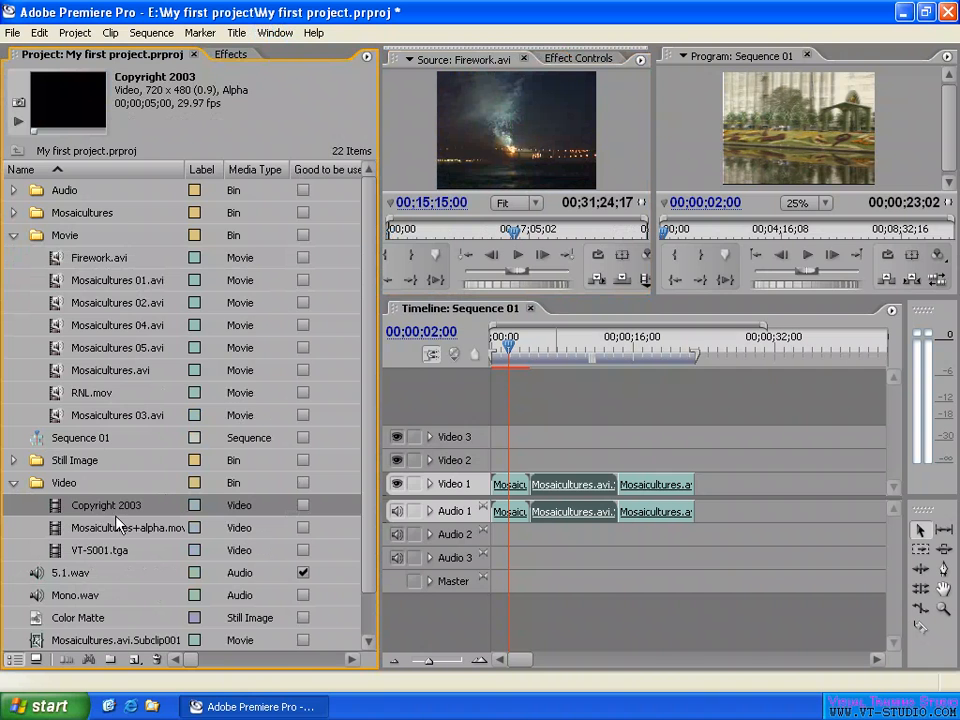
right_click(93, 512)
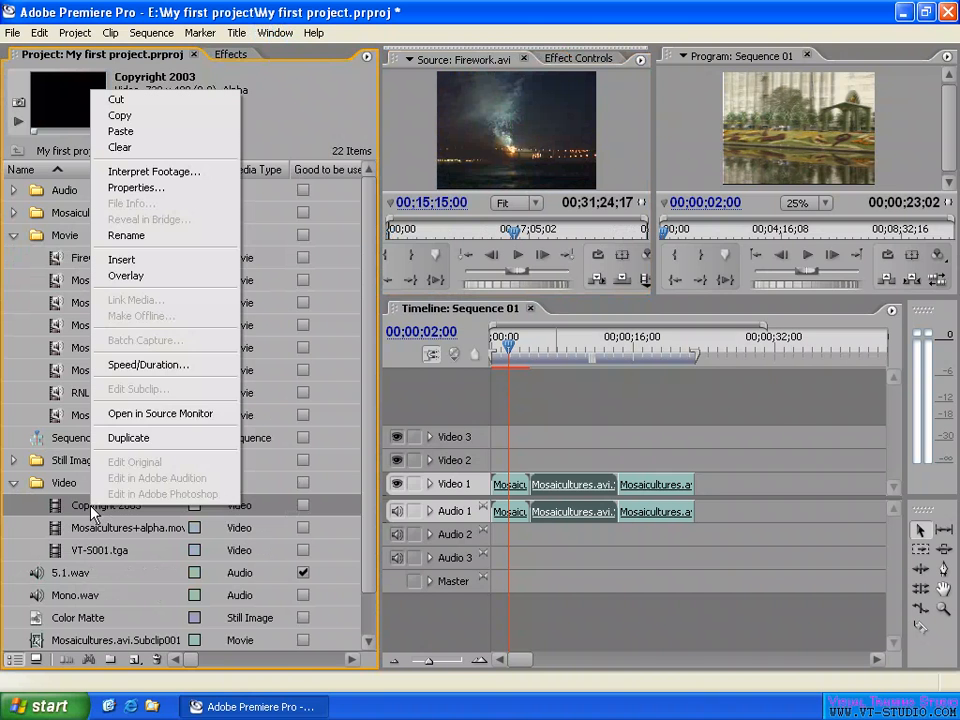
click(155, 414)
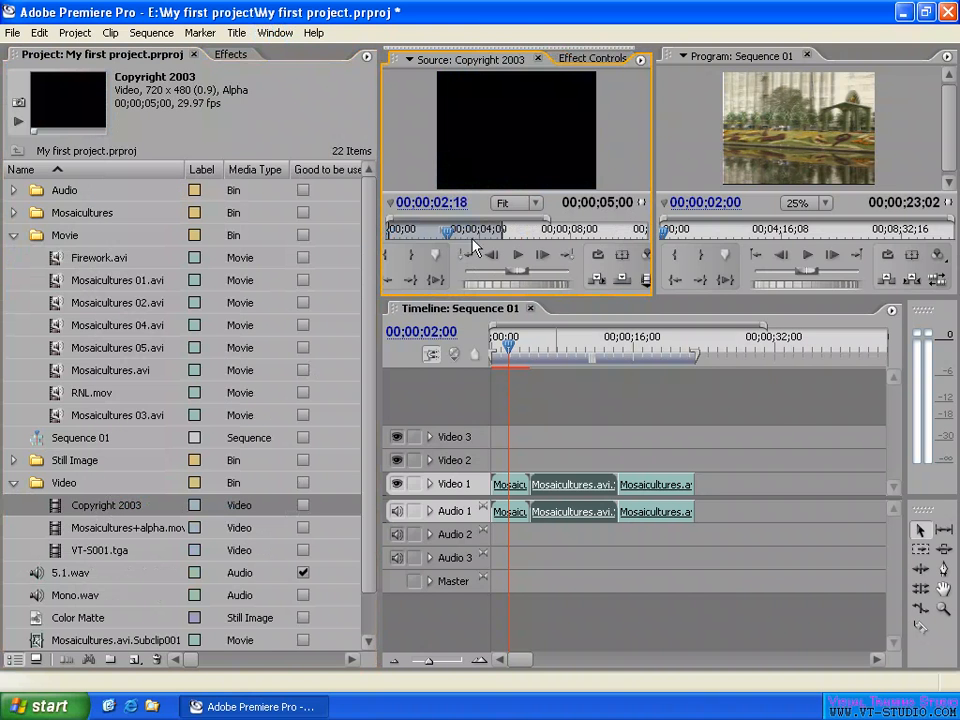
mouse_move(446, 230)
mouse_down()
mouse_move(418, 231)
mouse_move(559, 234)
mouse_move(414, 249)
mouse_move(446, 237)
mouse_up()
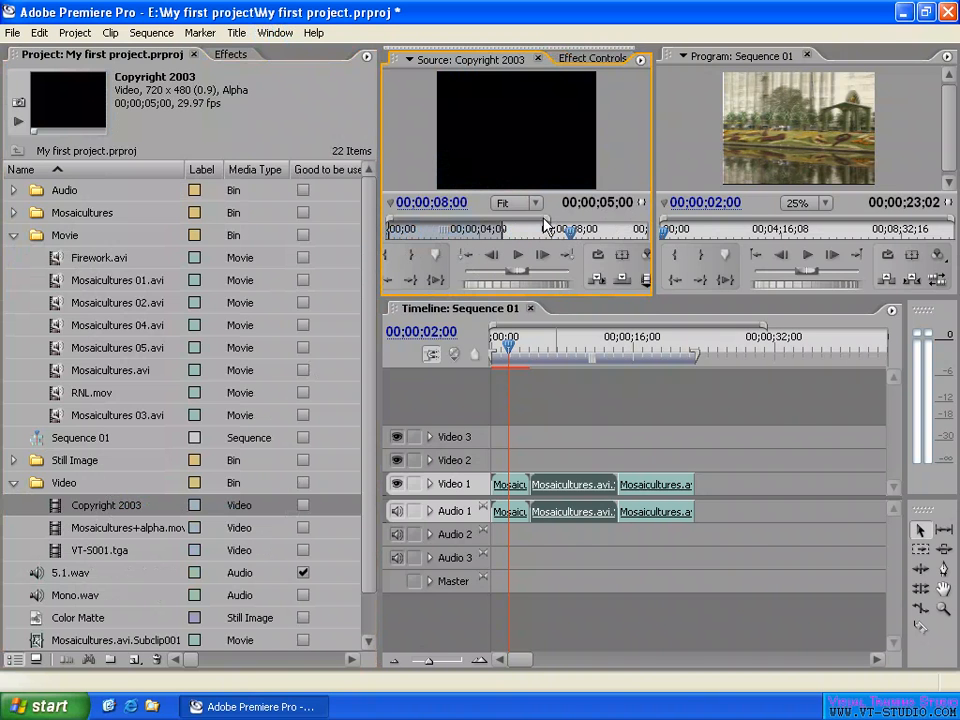
drag(553, 221, 643, 225)
drag(390, 231, 570, 233)
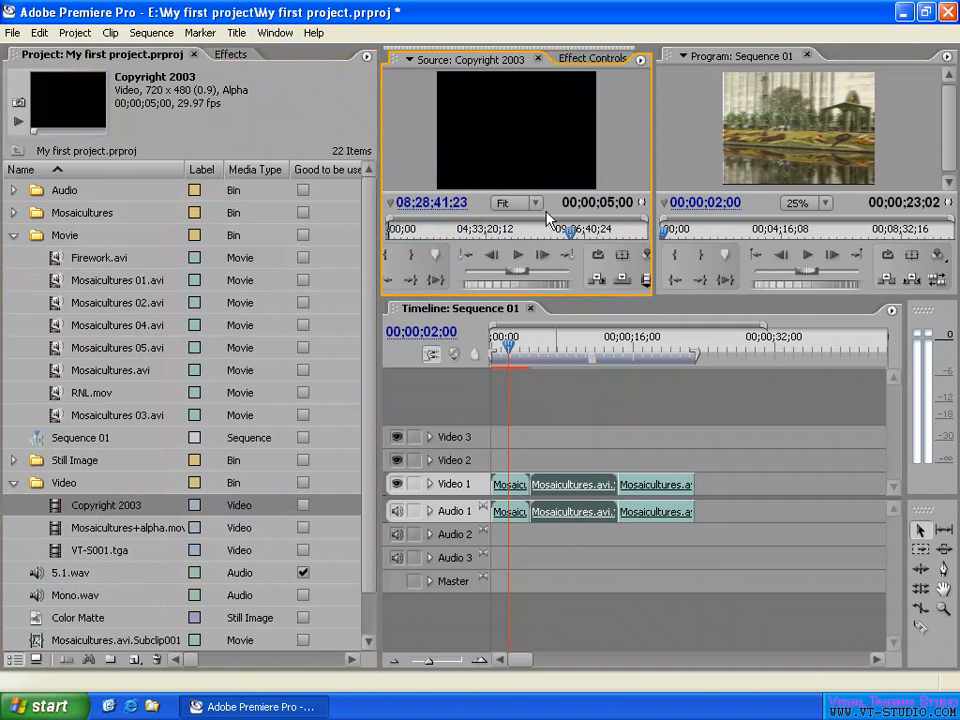
Place Copyright 2003 after the last clip on Video 1 and scrub the sequence to 00;00;26;02
drag(55, 513, 703, 489)
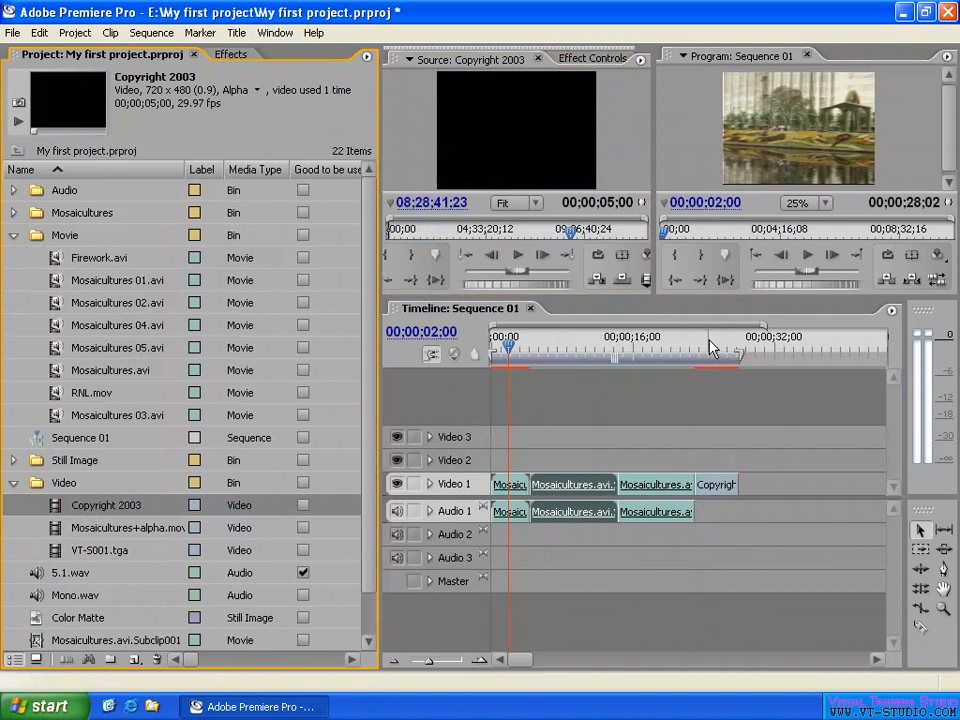
drag(704, 350, 723, 347)
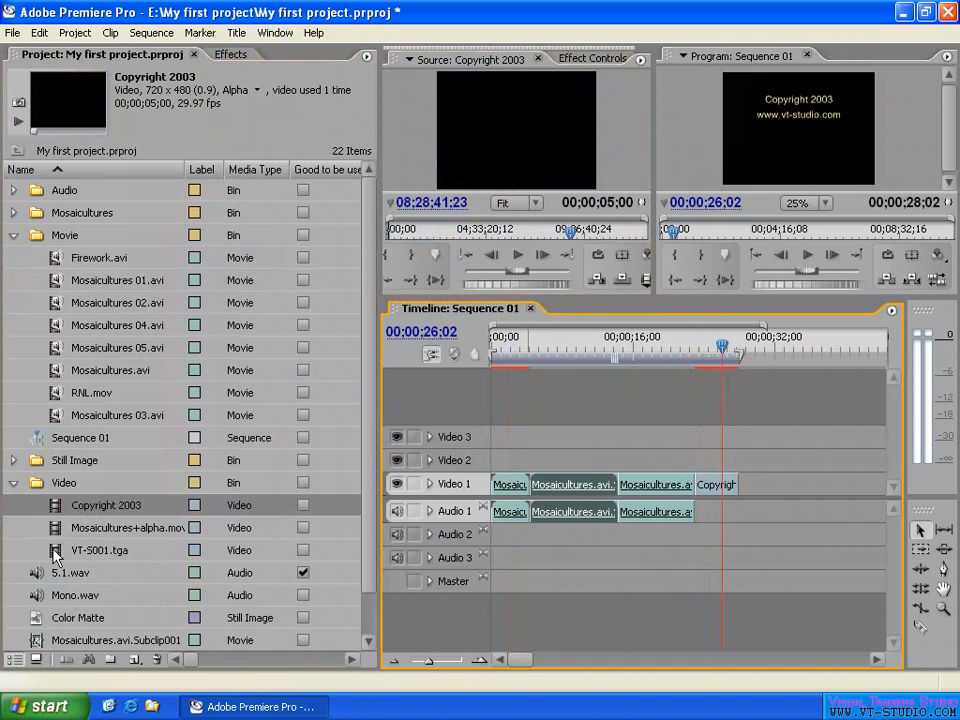
Collapse the Movie and Video bins in the project
click(60, 347)
right_click(60, 347)
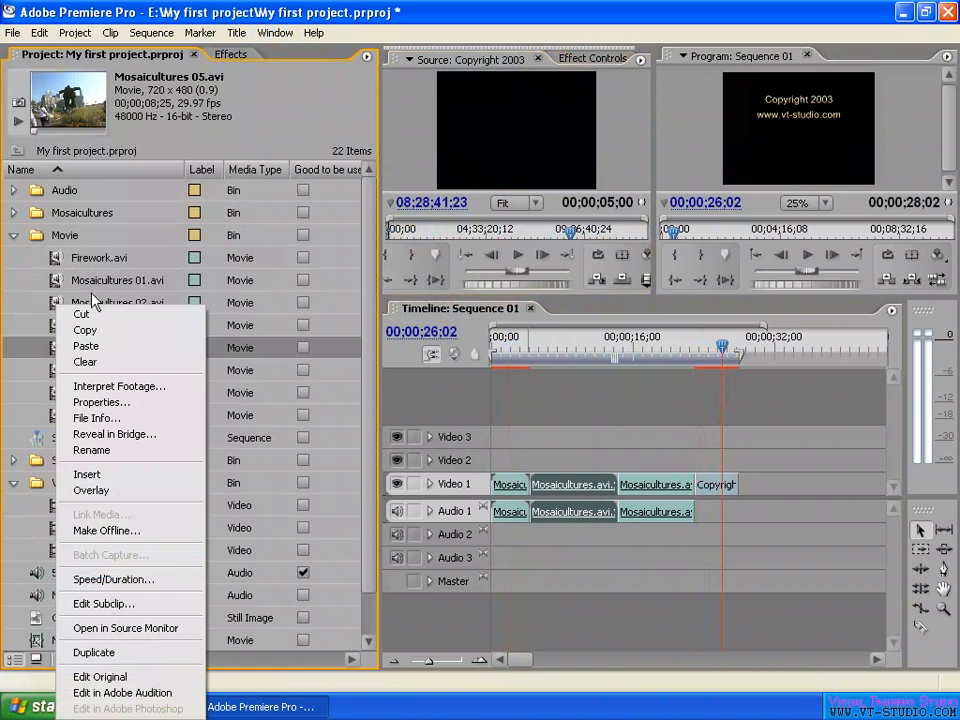
click(12, 237)
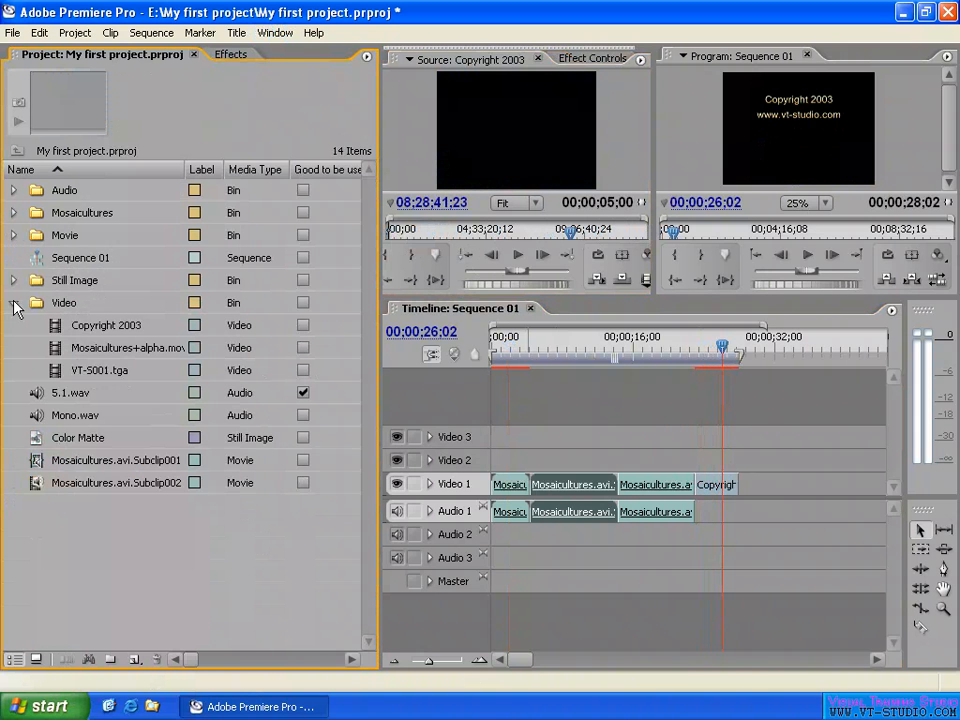
click(13, 303)
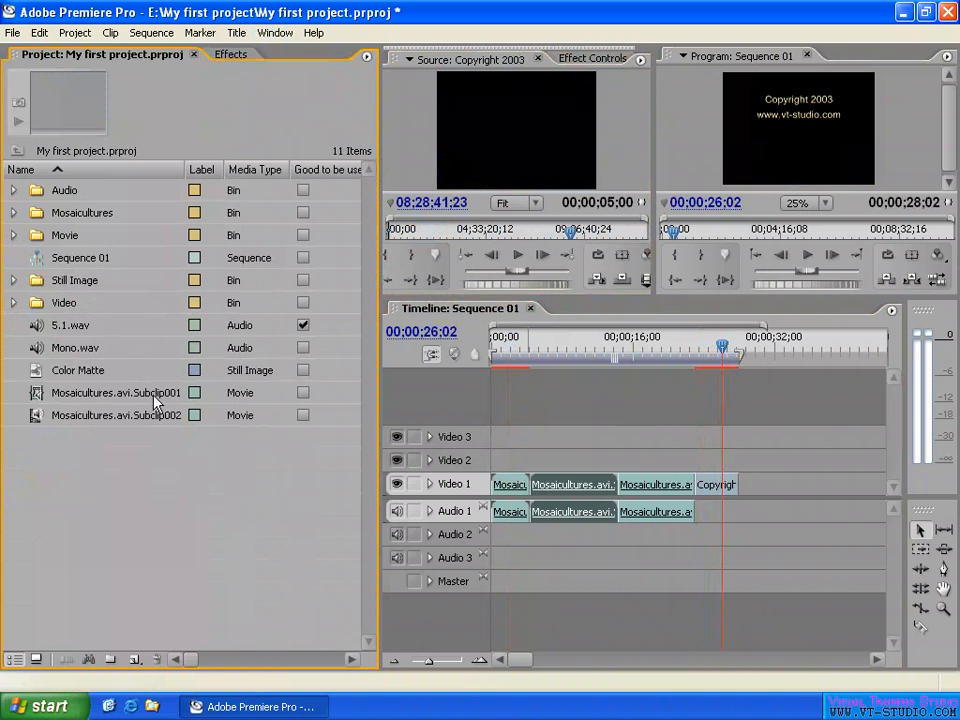
Duplicate Mono.wav in the project and clear the selection
click(70, 348)
right_click(70, 348)
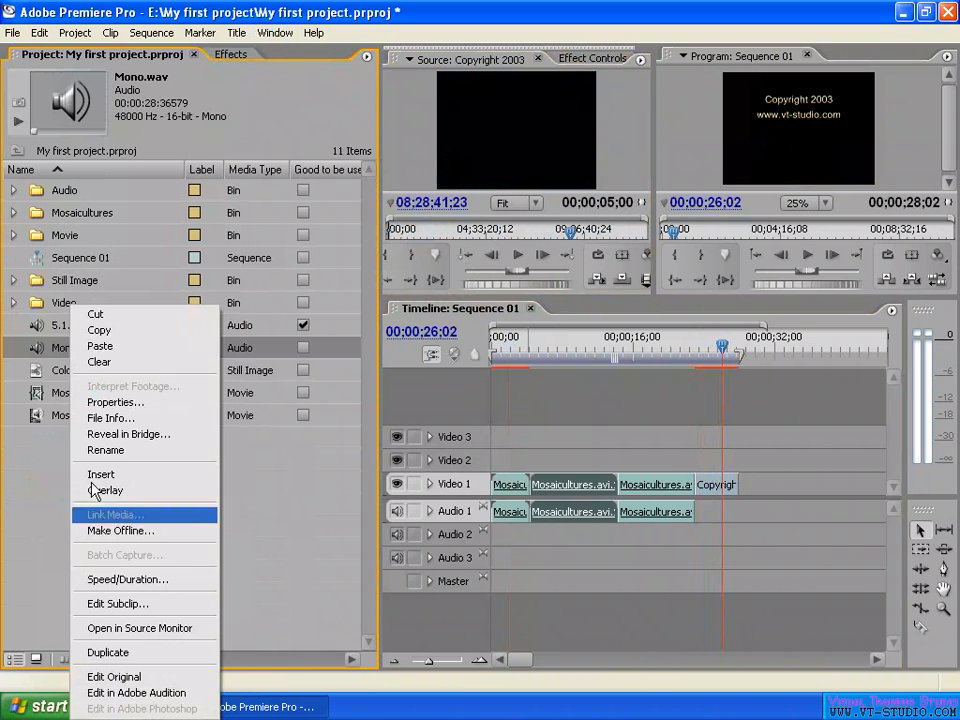
click(124, 652)
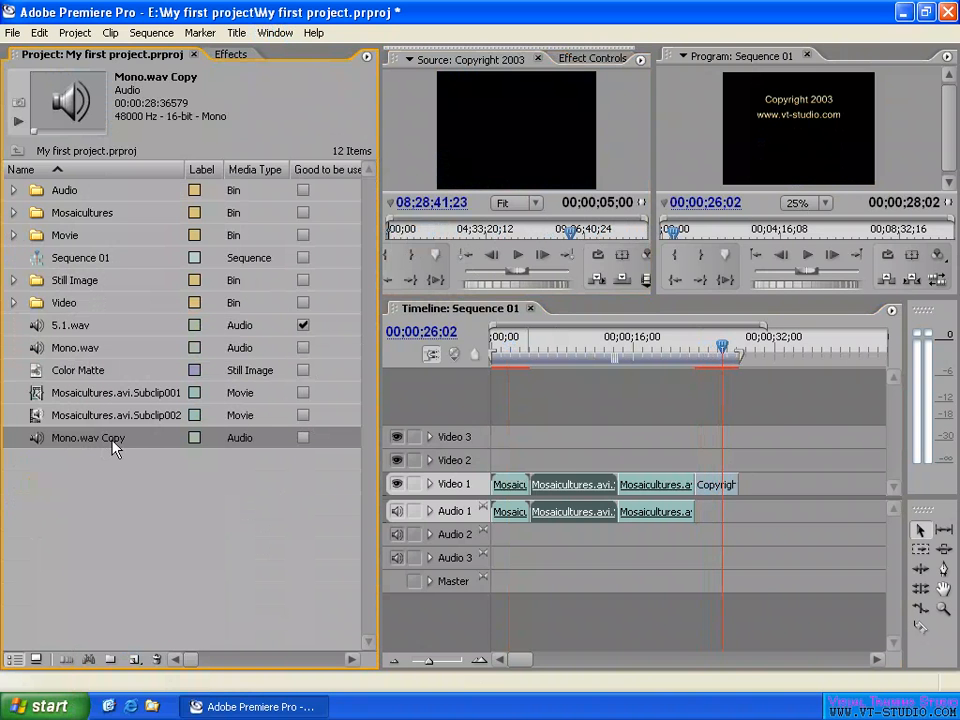
click(124, 483)
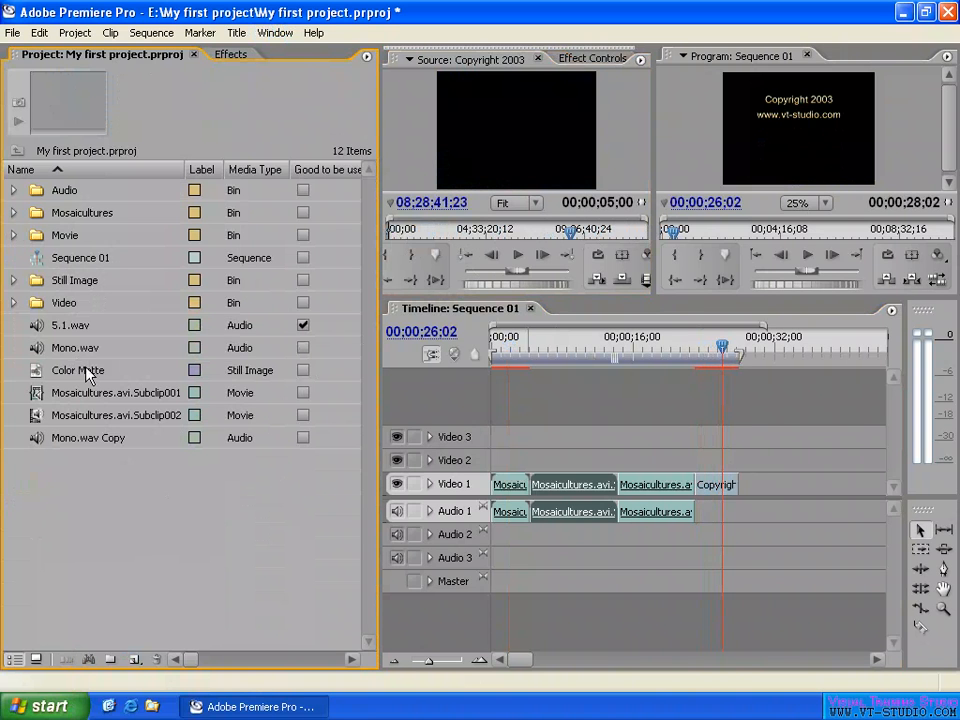
Delete 5.1.wav, Mono.wav, Color Matte, both Mosaicultures.avi subclips and Mono.wav Copy from the project, including their clip references in the sequence
drag(131, 491, 45, 338)
key(Delete)
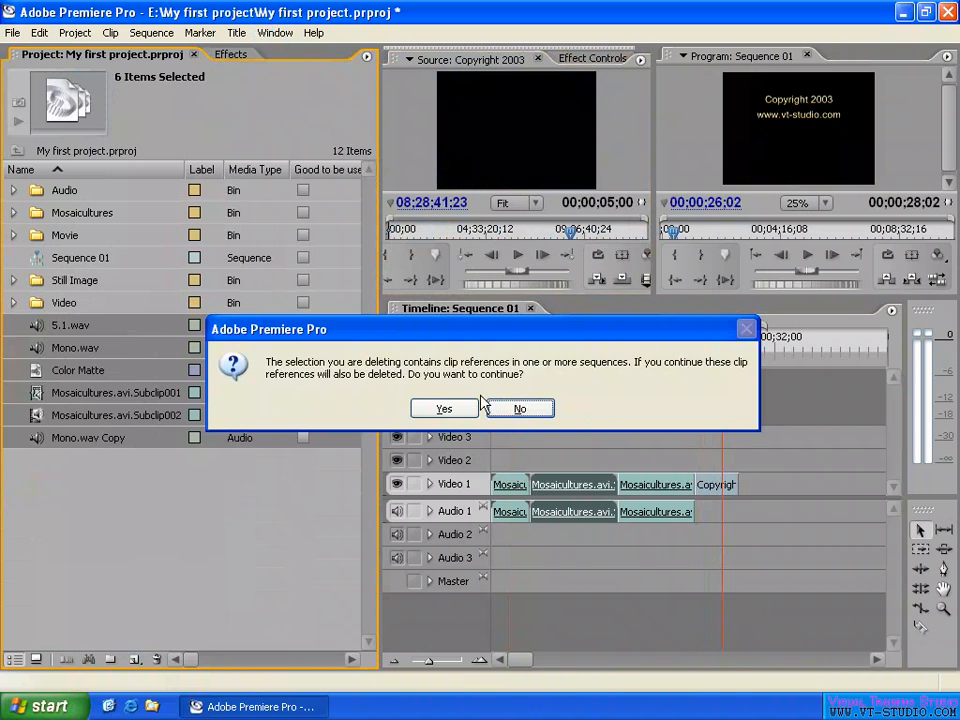
key(Return)
Expand the Movie bin and examine the Interpret Footage settings of Mosaicultures 01.avi without changing them
click(14, 303)
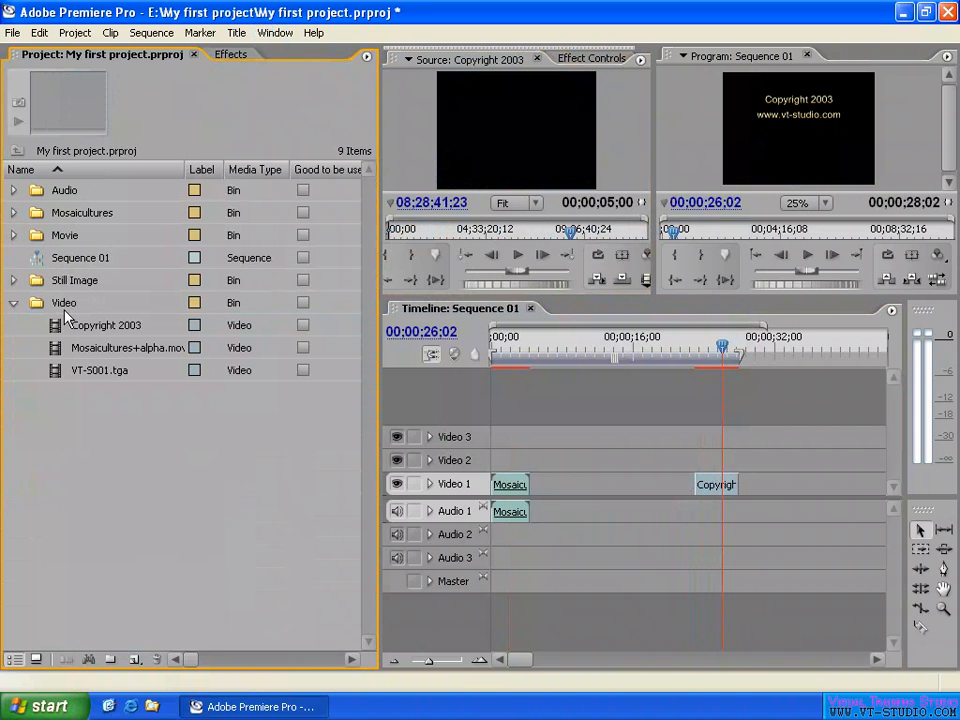
click(13, 237)
click(13, 483)
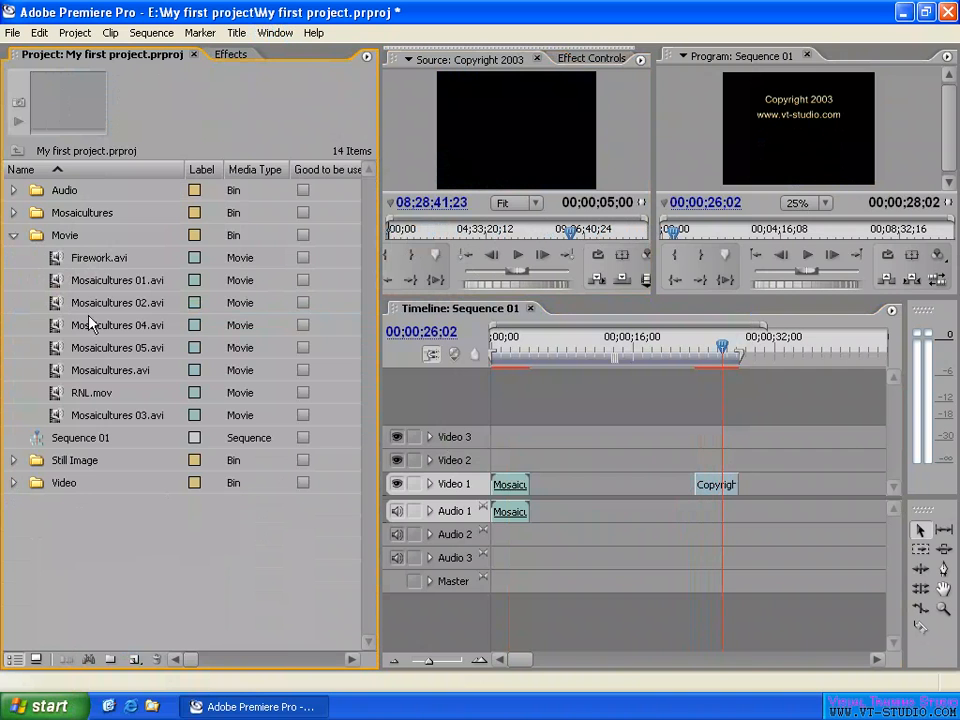
click(96, 283)
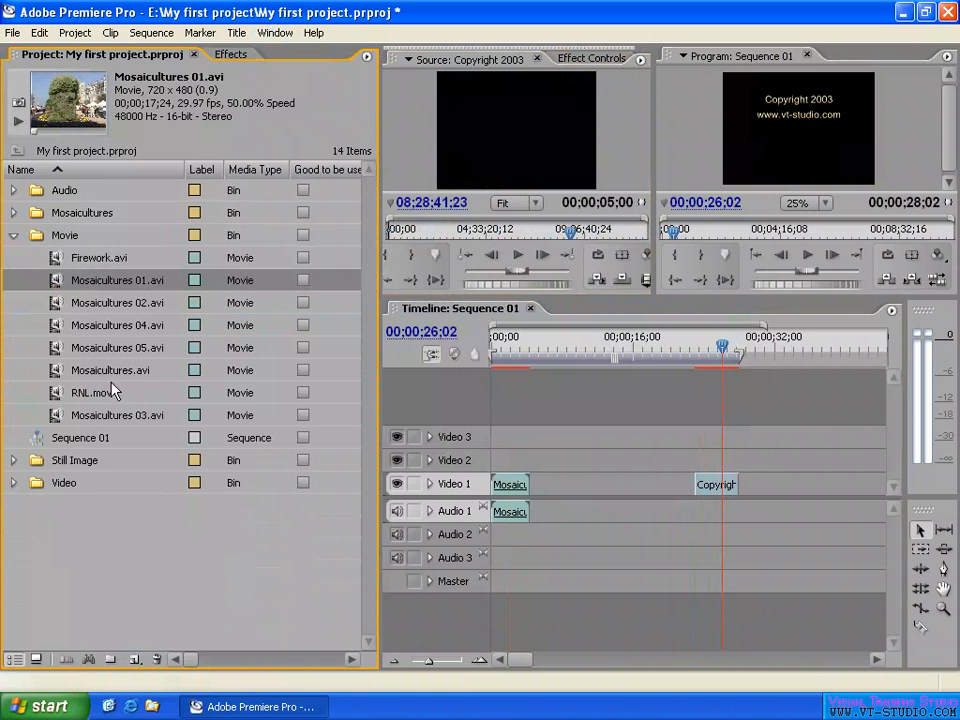
right_click(119, 286)
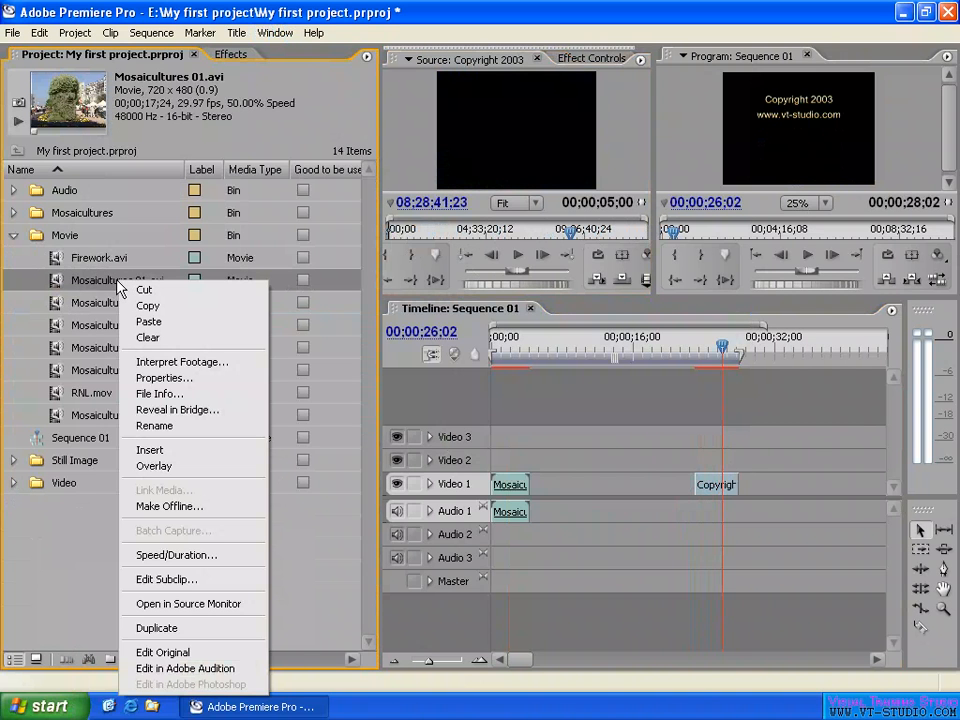
click(206, 366)
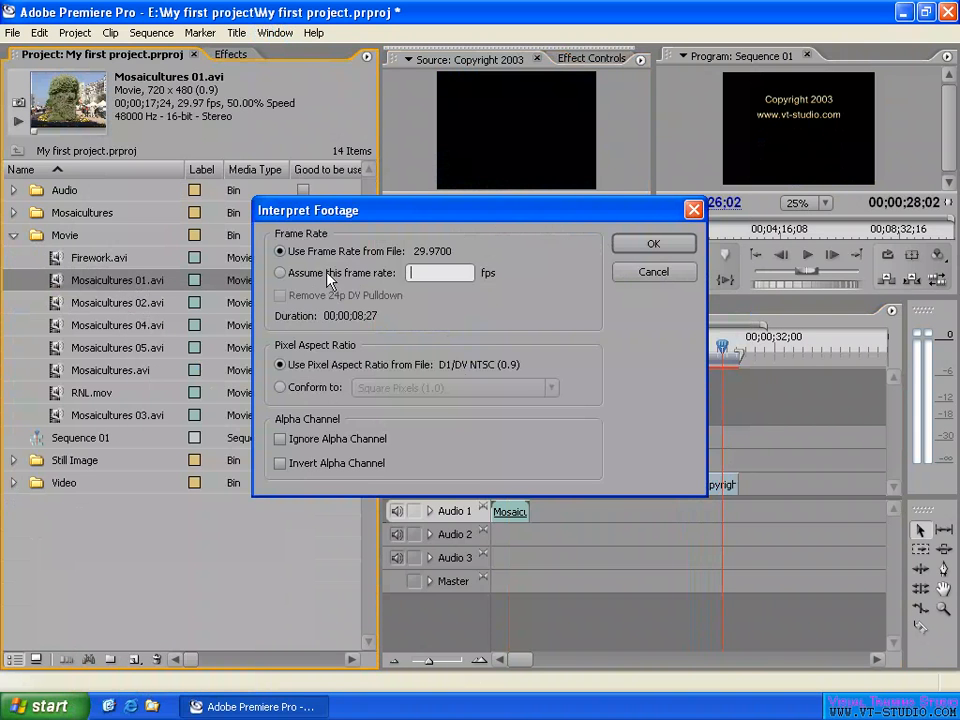
click(656, 271)
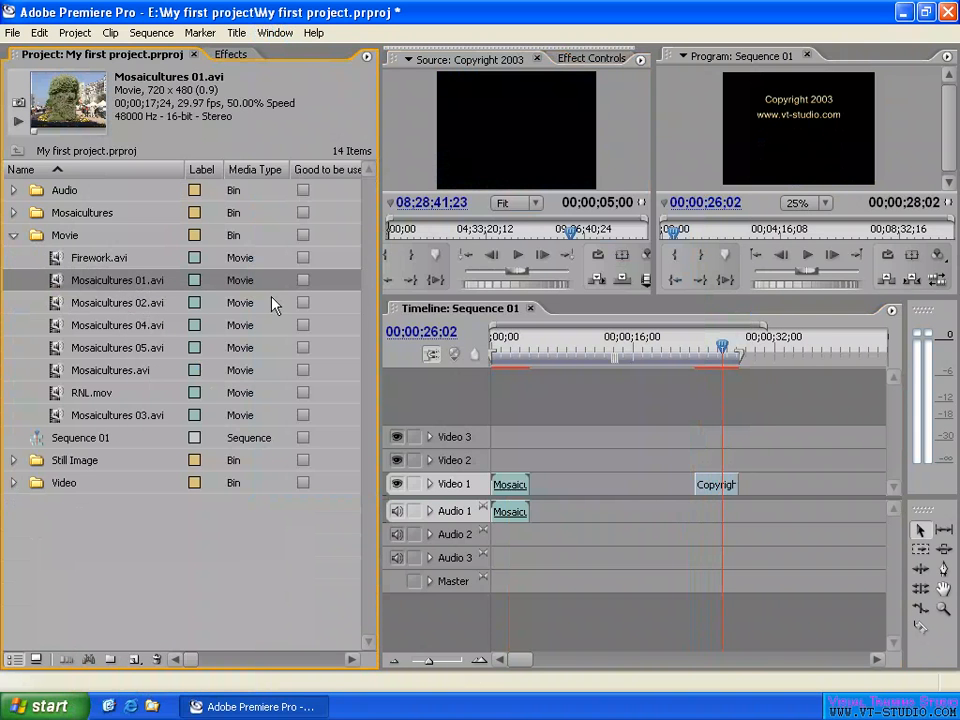
Clear Sequence 01, then place Mosaicultures 01.avi at the start of Video 1 and again on Video 2, overlapping the first clip's end
drag(812, 435, 347, 572)
key(Delete)
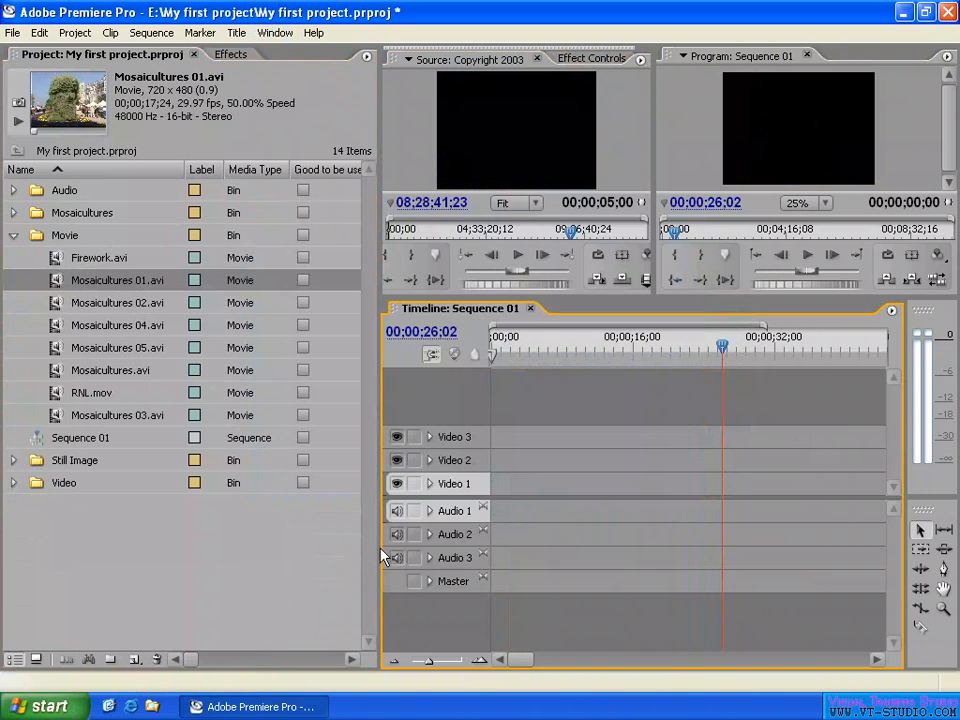
drag(58, 287, 495, 484)
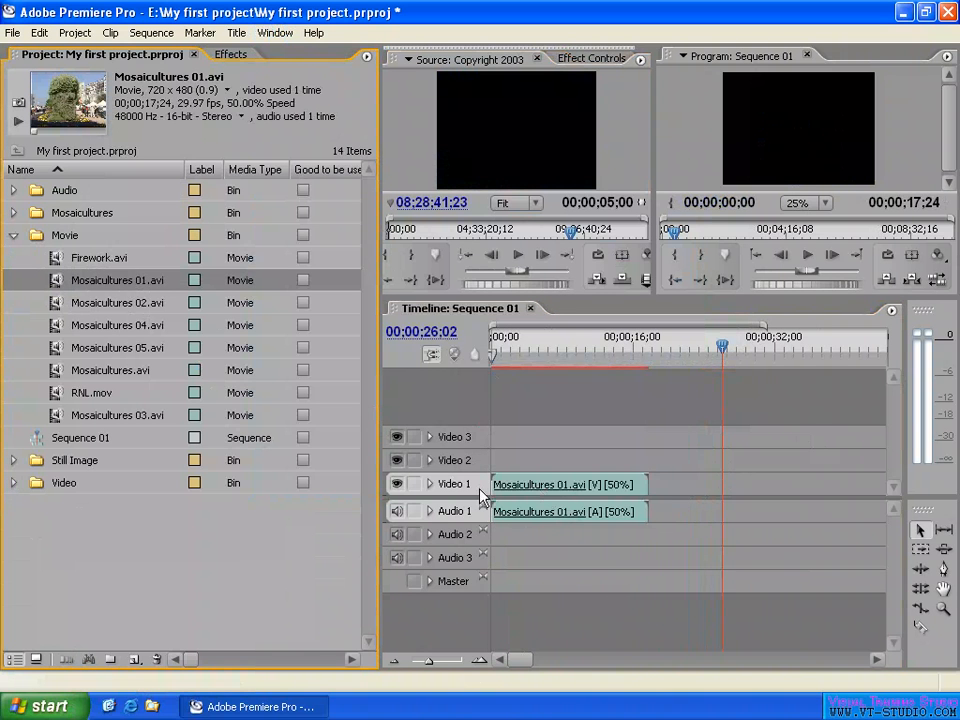
drag(57, 285, 586, 461)
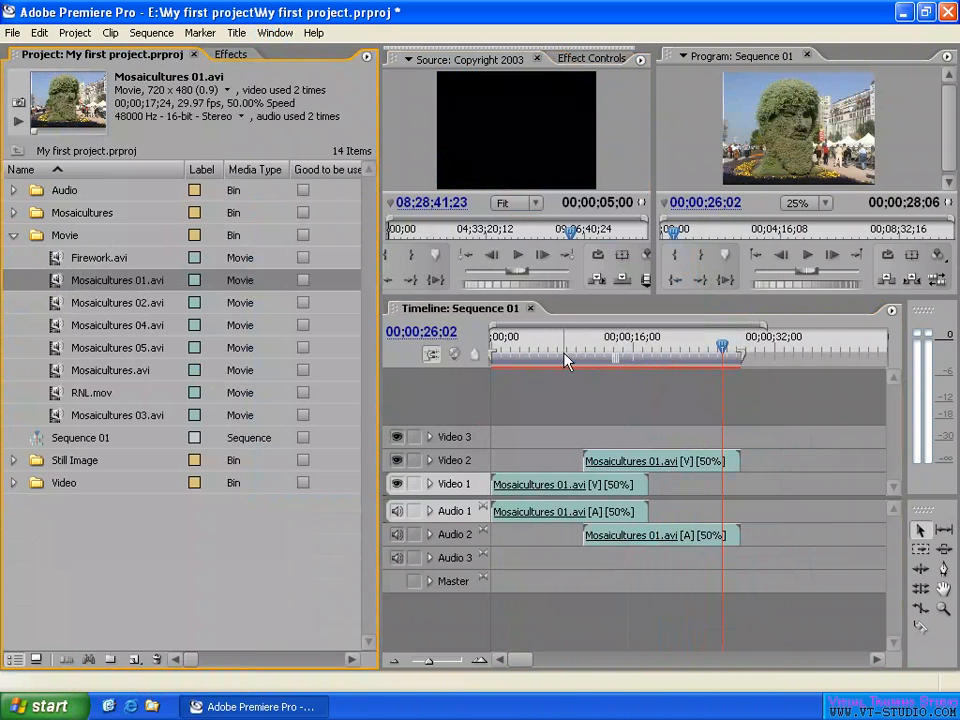
drag(568, 358, 670, 367)
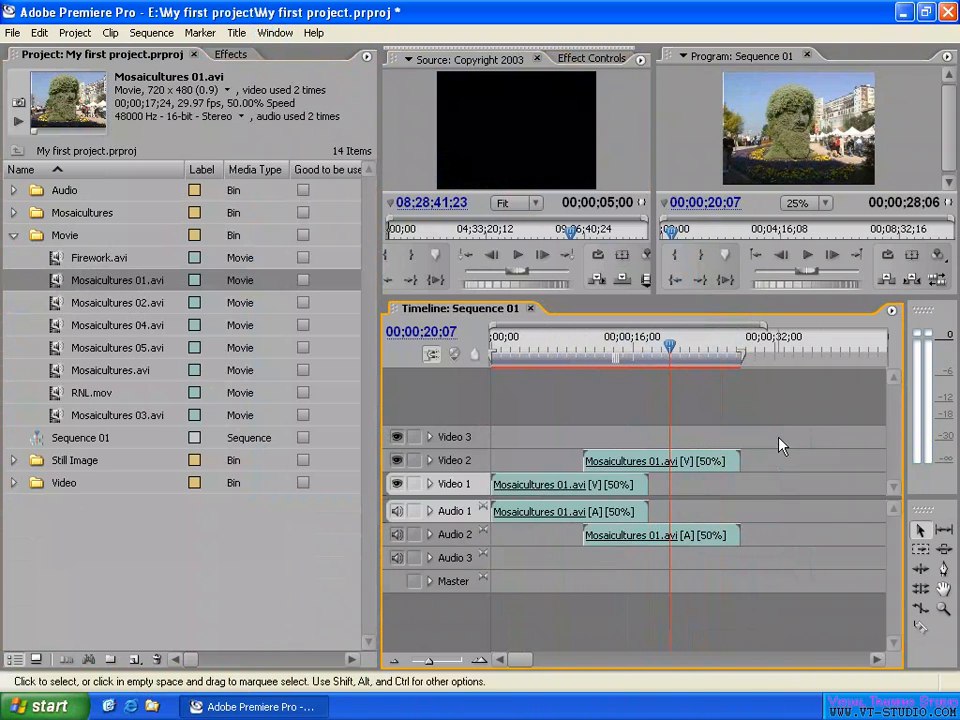
Examine the frame rate options in the Interpret Footage settings of Mosaicultures 01.avi and leave them as they are
right_click(107, 285)
click(183, 365)
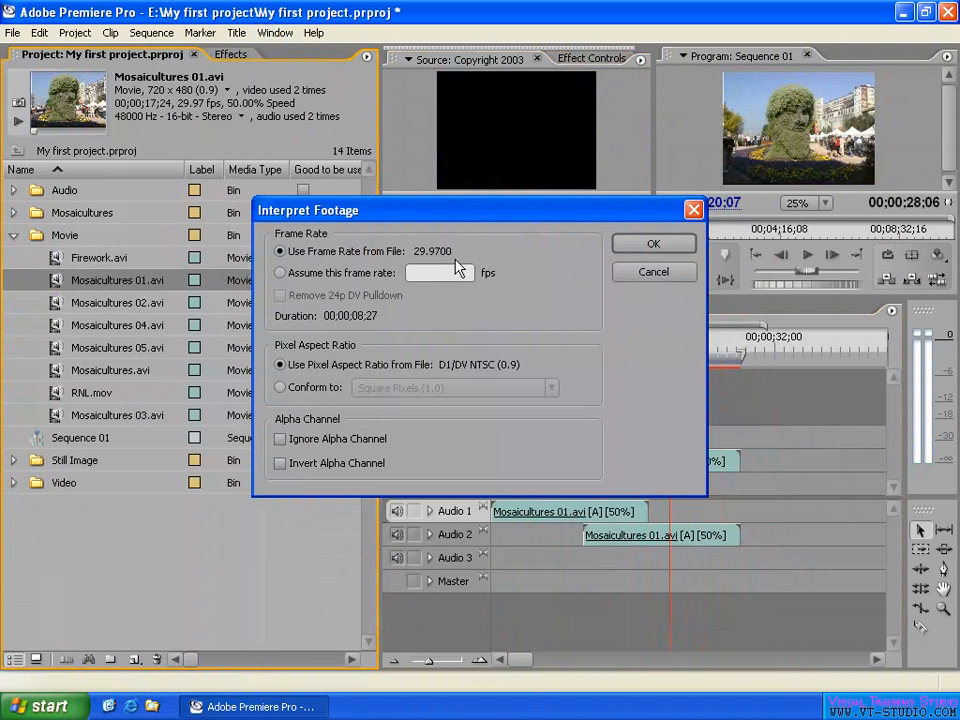
click(640, 271)
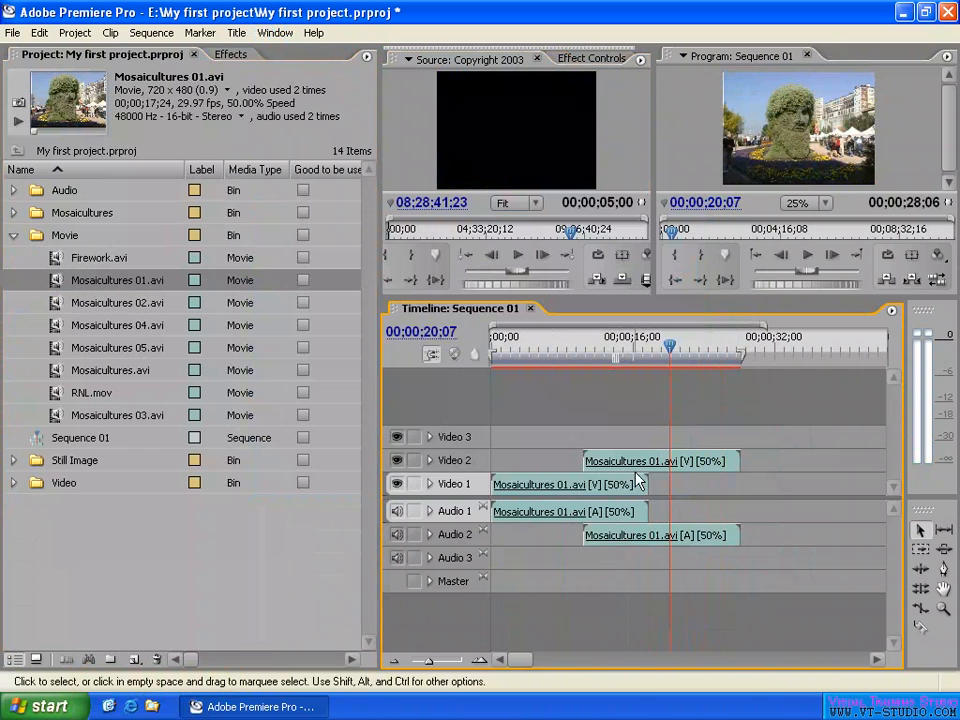
Duplicate Mosaicultures 01.avi in the Movie bin and widen the Name column to show the copy's full name
right_click(57, 282)
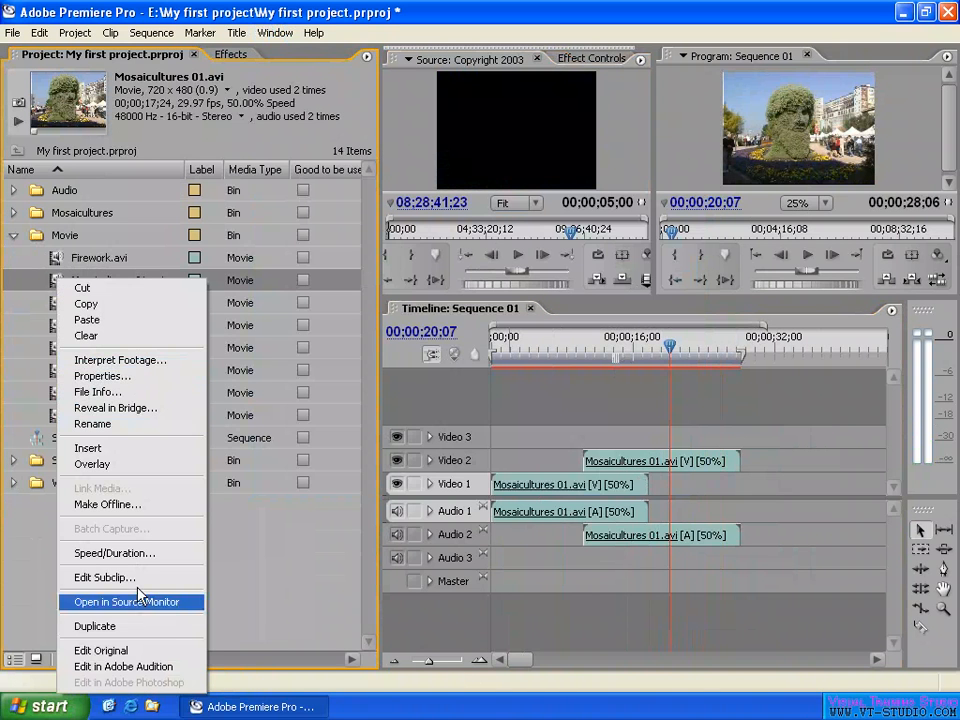
click(124, 627)
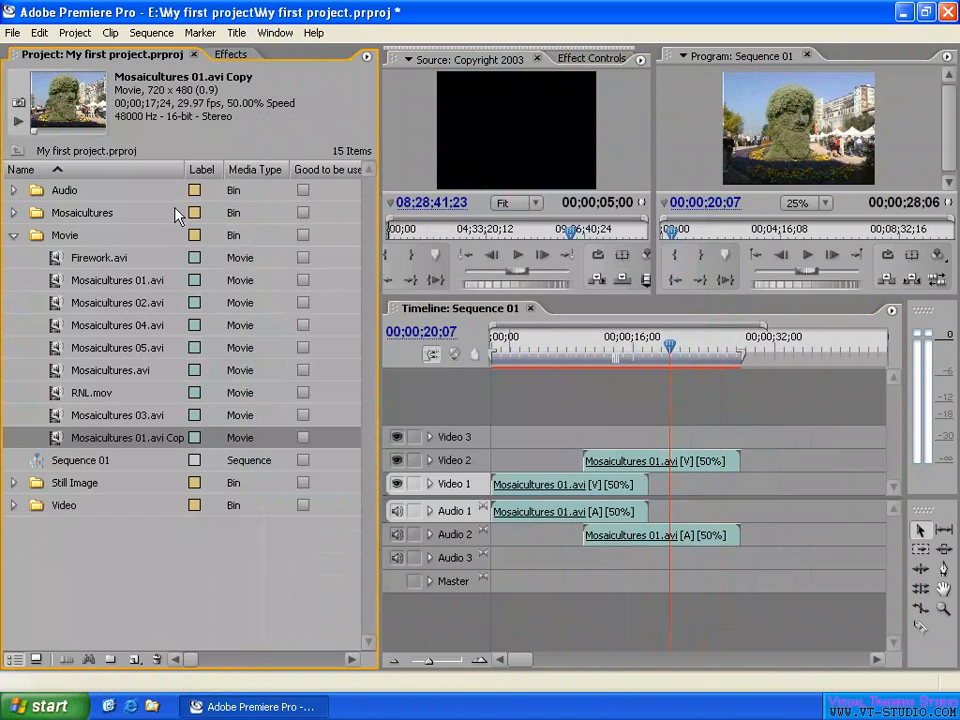
drag(183, 170, 235, 170)
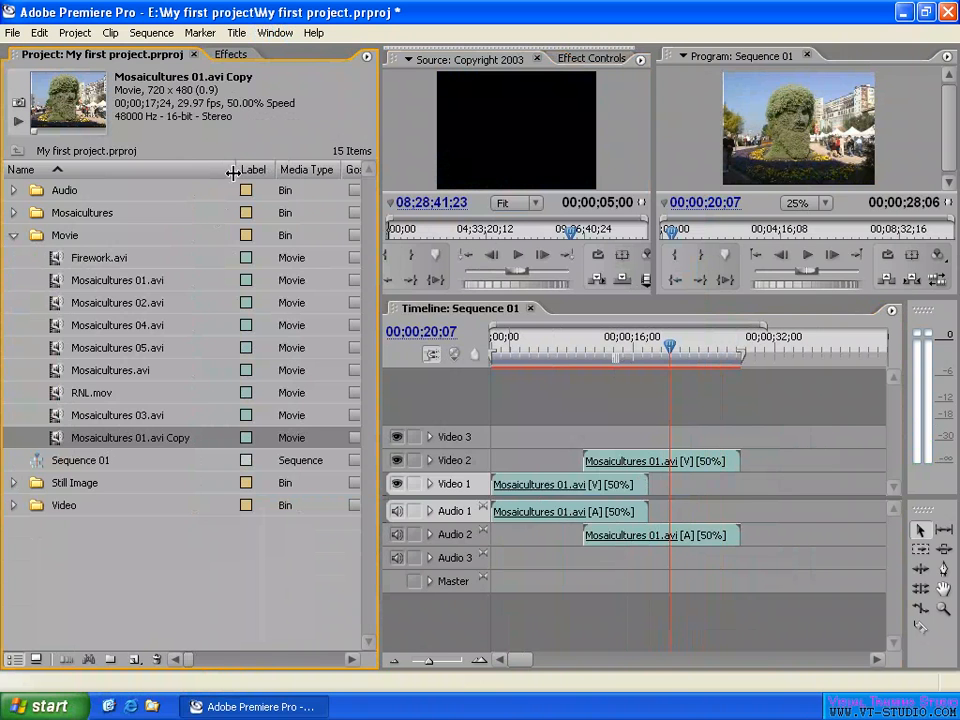
Set the Interpret Footage frame rate of Mosaicultures 01.avi Copy to an assumed 15 fps
right_click(57, 441)
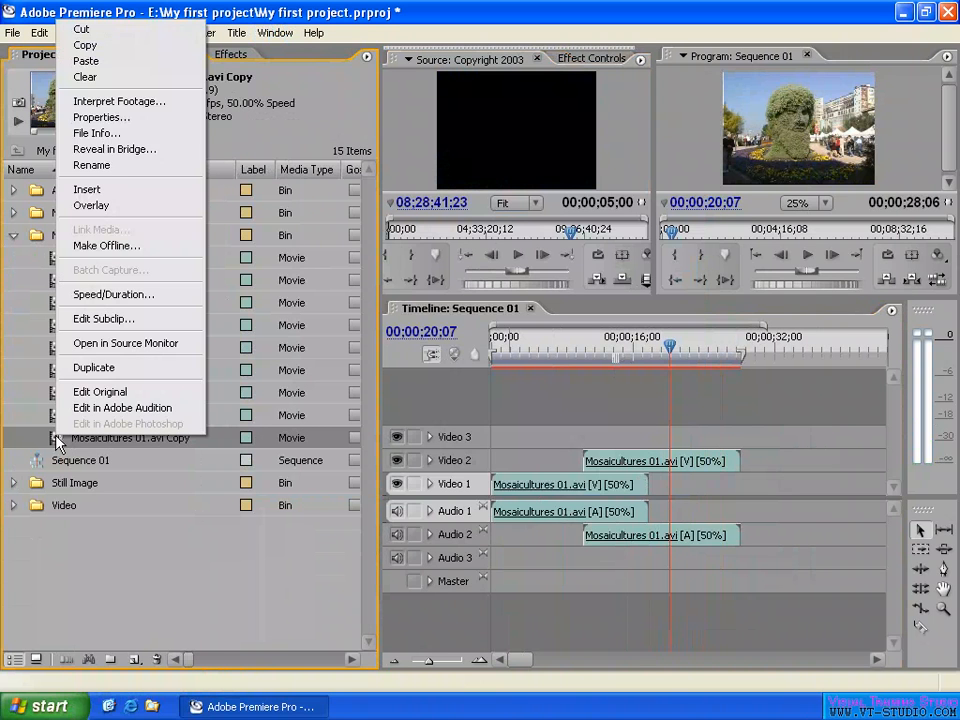
click(124, 99)
click(292, 272)
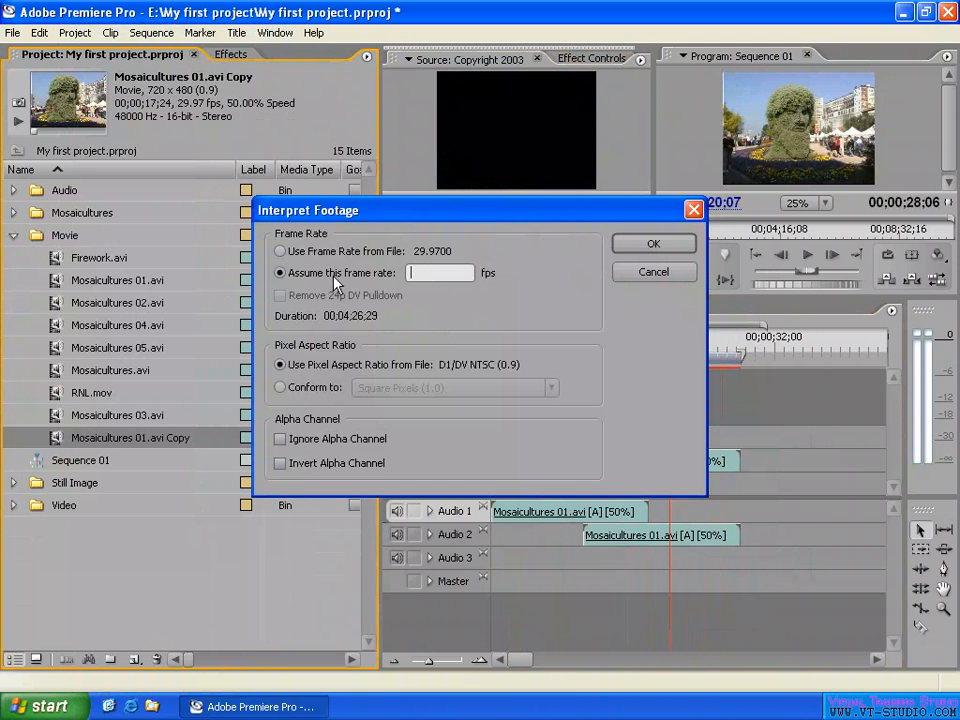
click(454, 274)
text(15)
click(653, 243)
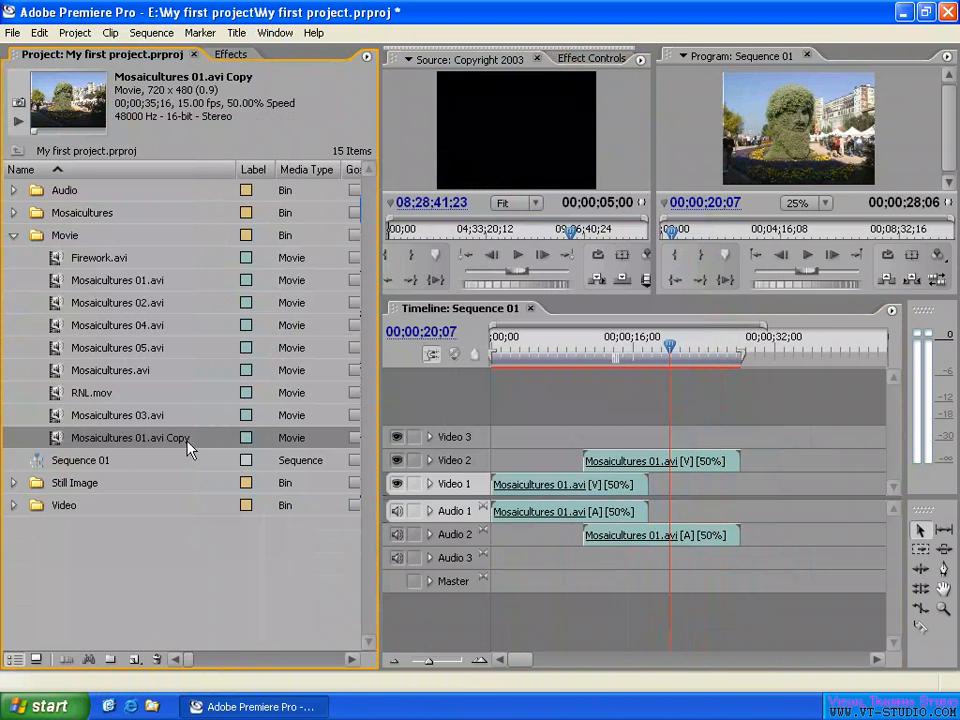
Place Mosaicultures 01.avi Copy on Video 2 of Sequence 01, shortly after the existing clip's end
drag(62, 446, 752, 463)
click(791, 403)
key(minus)
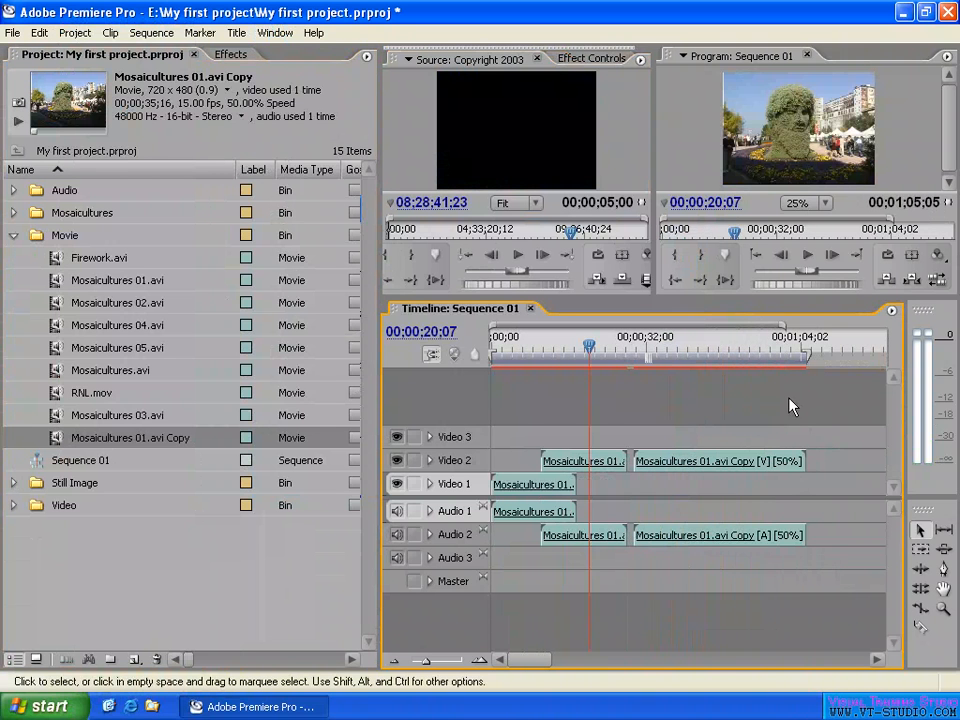
Preview Sequence 01 inside the copied clip at 00;00;59;09, then inside the original Video 2 clip at 00;00;24;18
drag(770, 345, 779, 345)
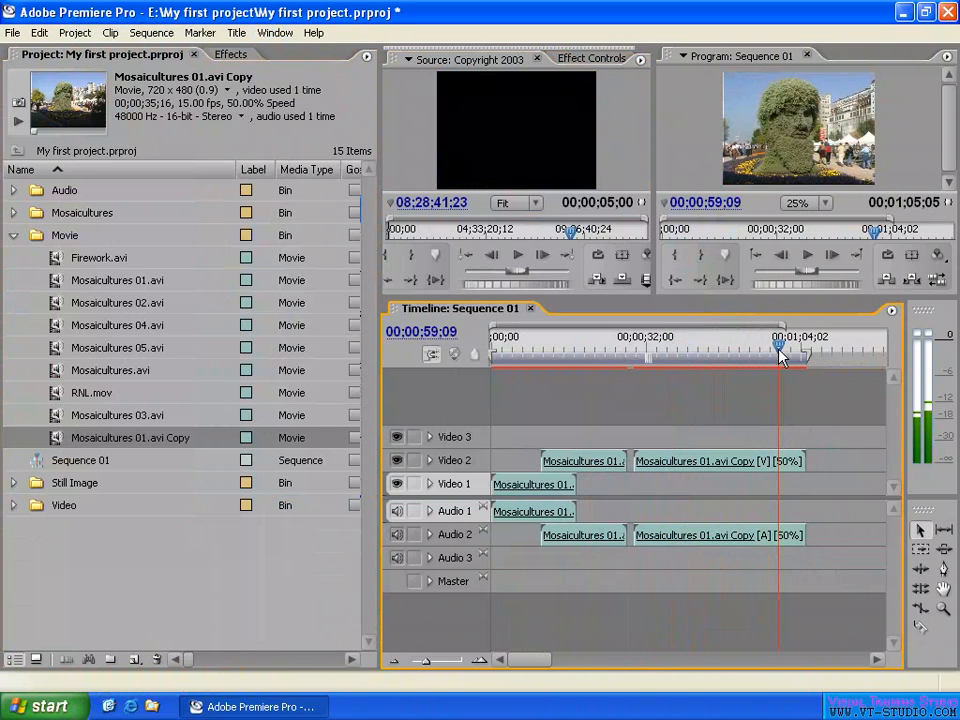
click(583, 461)
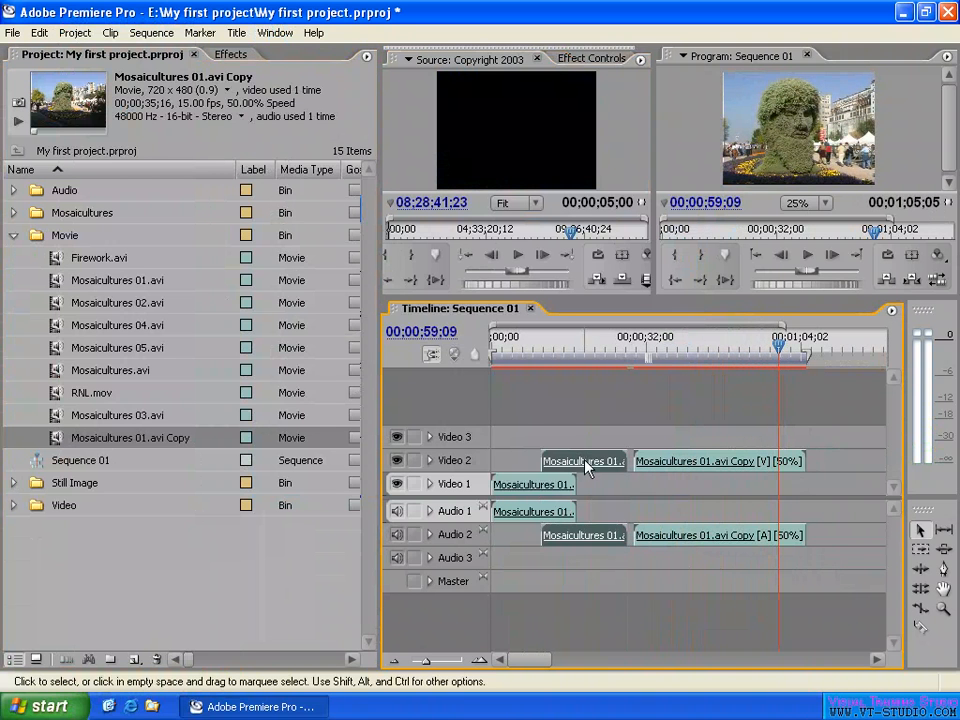
click(613, 352)
drag(613, 352, 609, 352)
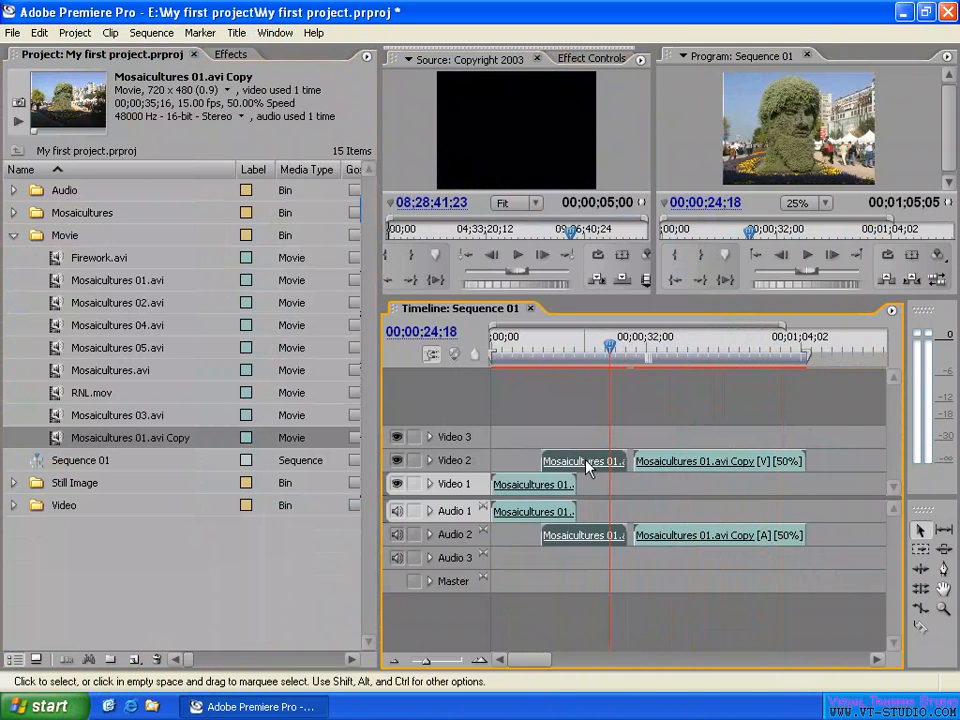
click(572, 407)
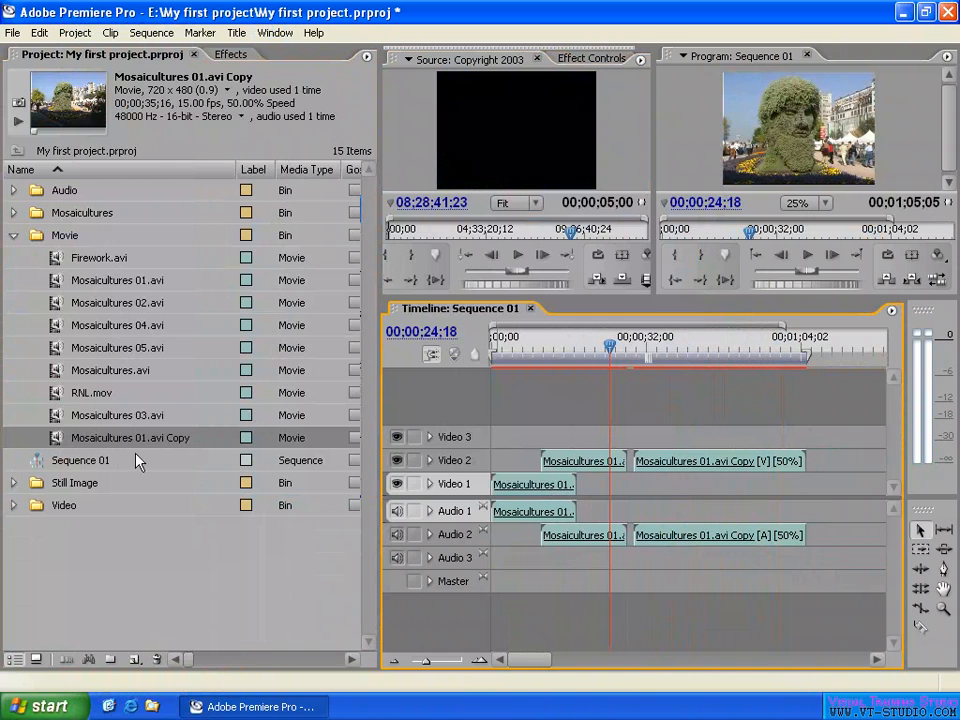
right_click(149, 561)
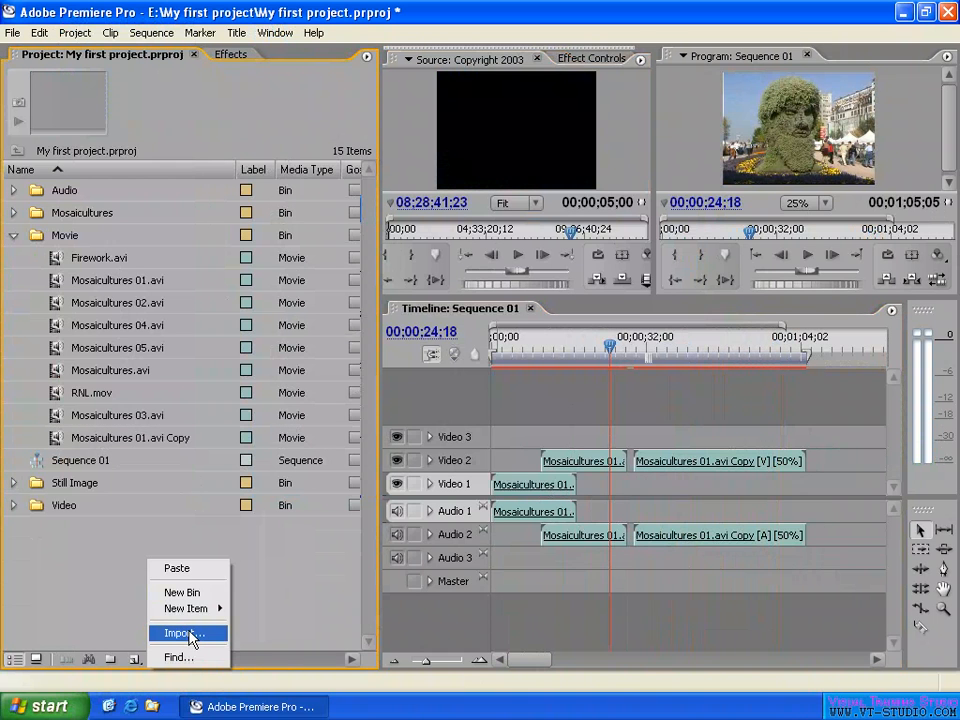
click(134, 521)
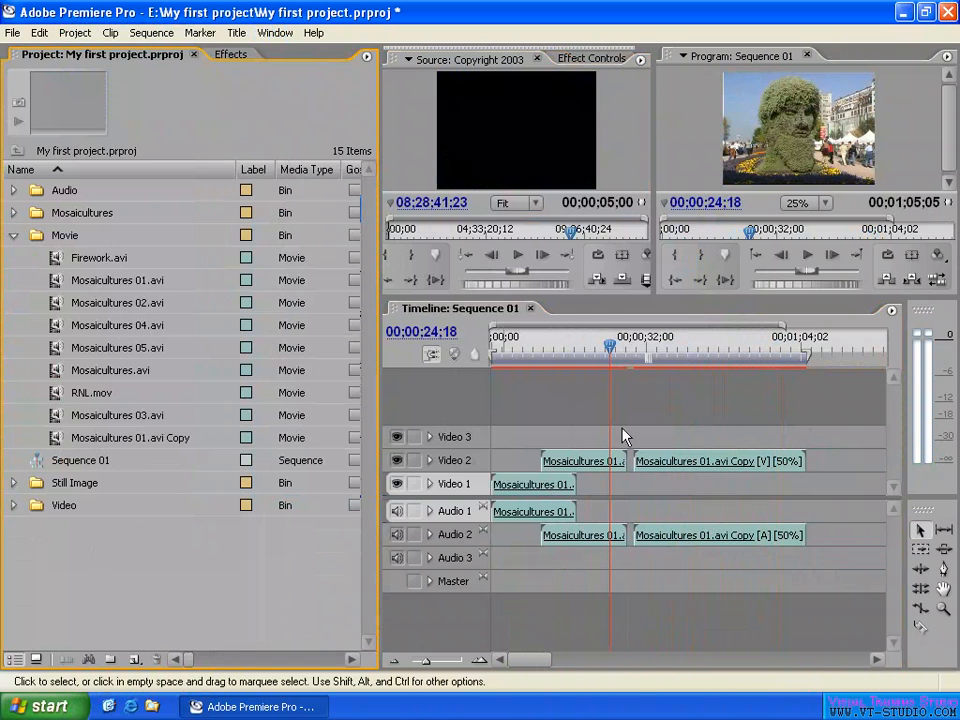
right_click(98, 441)
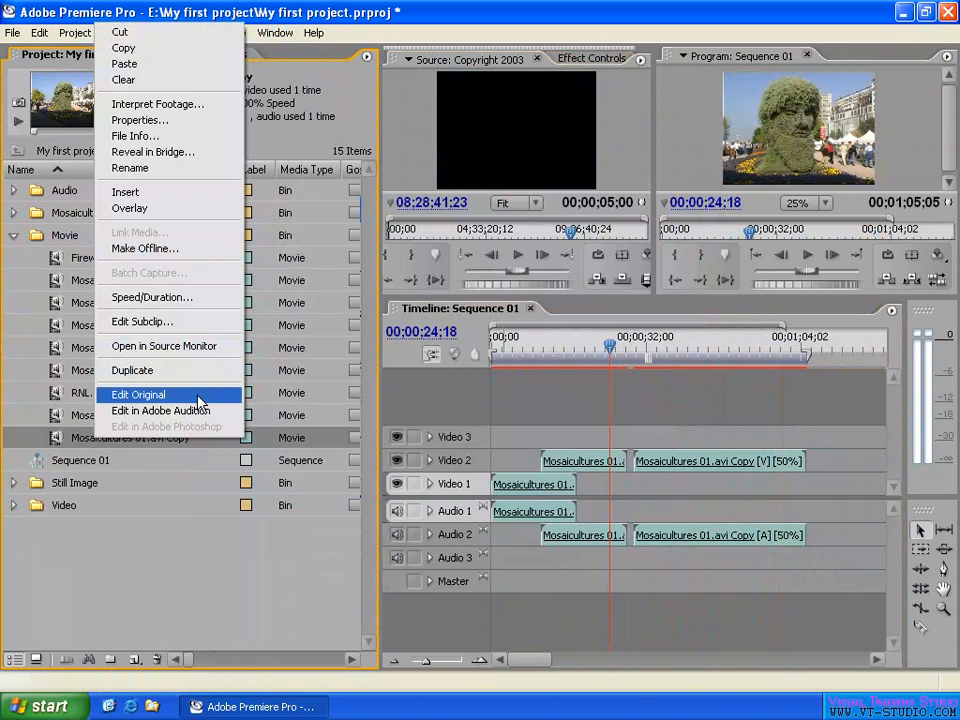
Examine the Embedding Options in the movie export settings of Sequence 01, then cancel the export
click(563, 343)
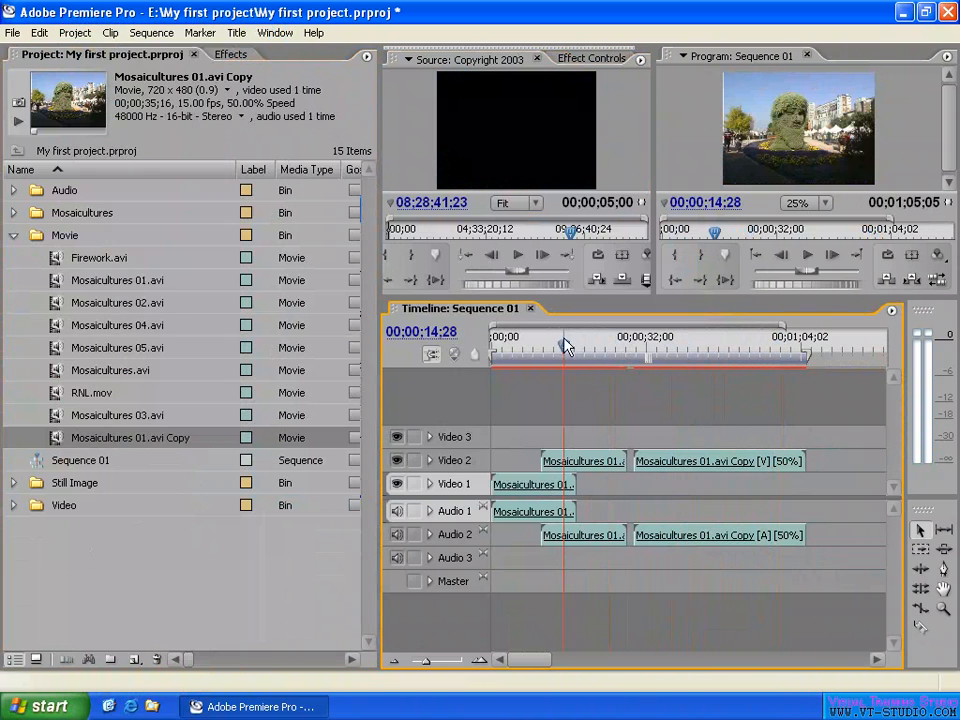
click(13, 33)
mouse_move(150, 318)
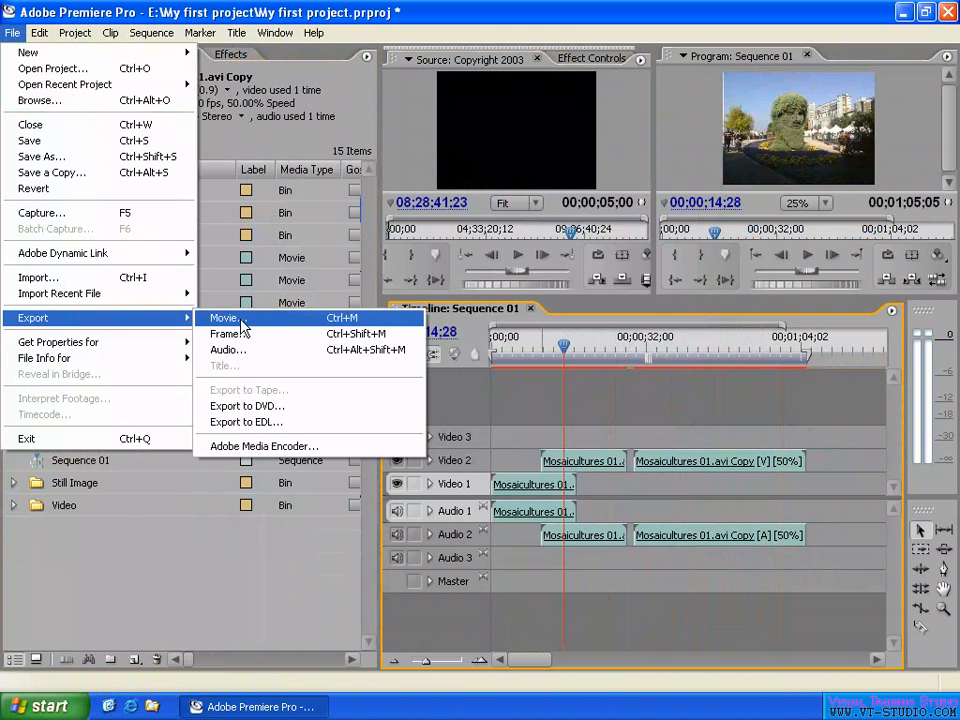
click(238, 318)
click(690, 507)
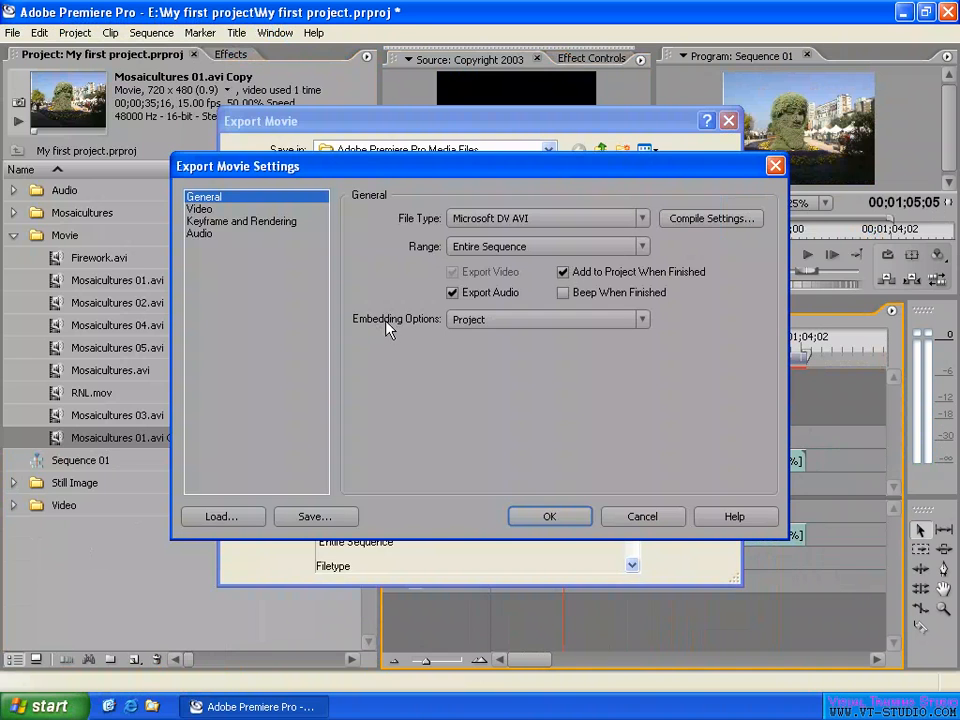
click(505, 321)
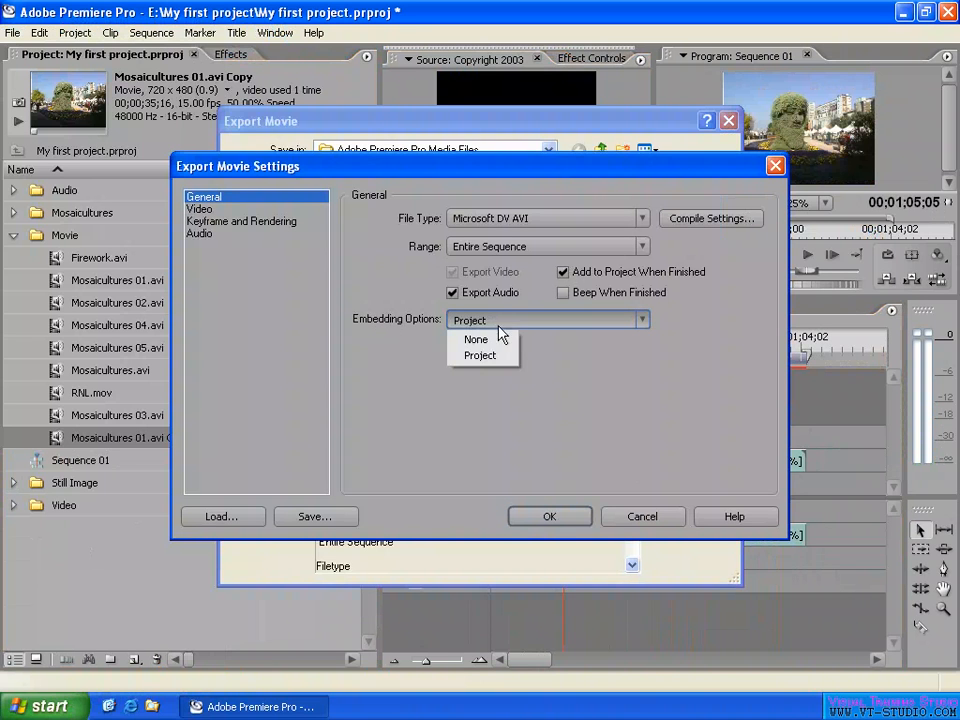
click(559, 363)
click(556, 517)
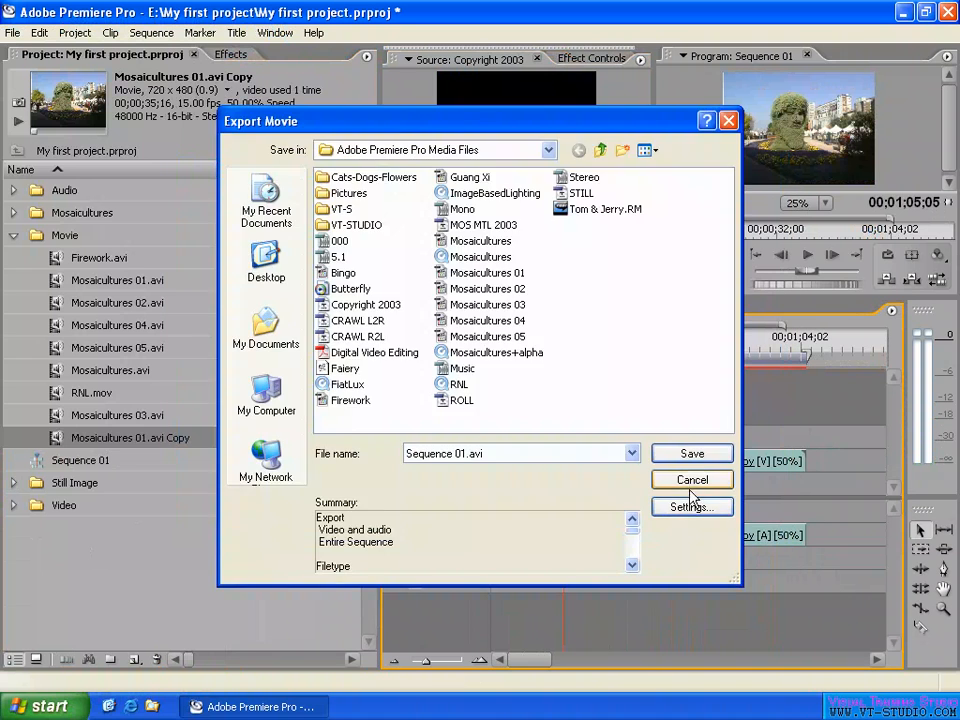
click(690, 483)
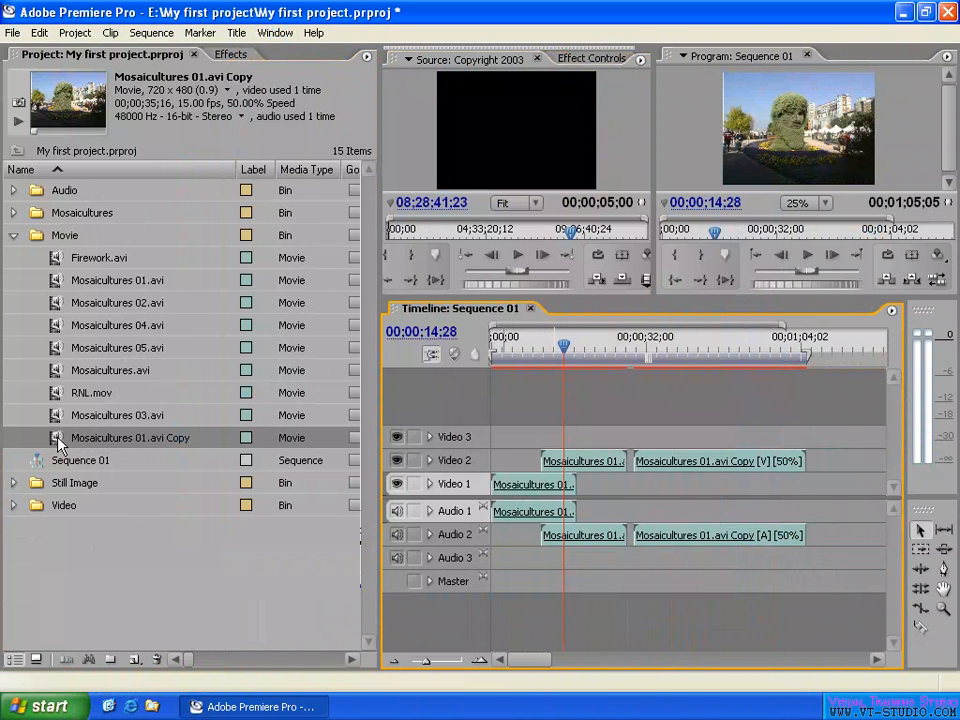
Expand the Video bin and collapse the Movie bin in the project
right_click(58, 444)
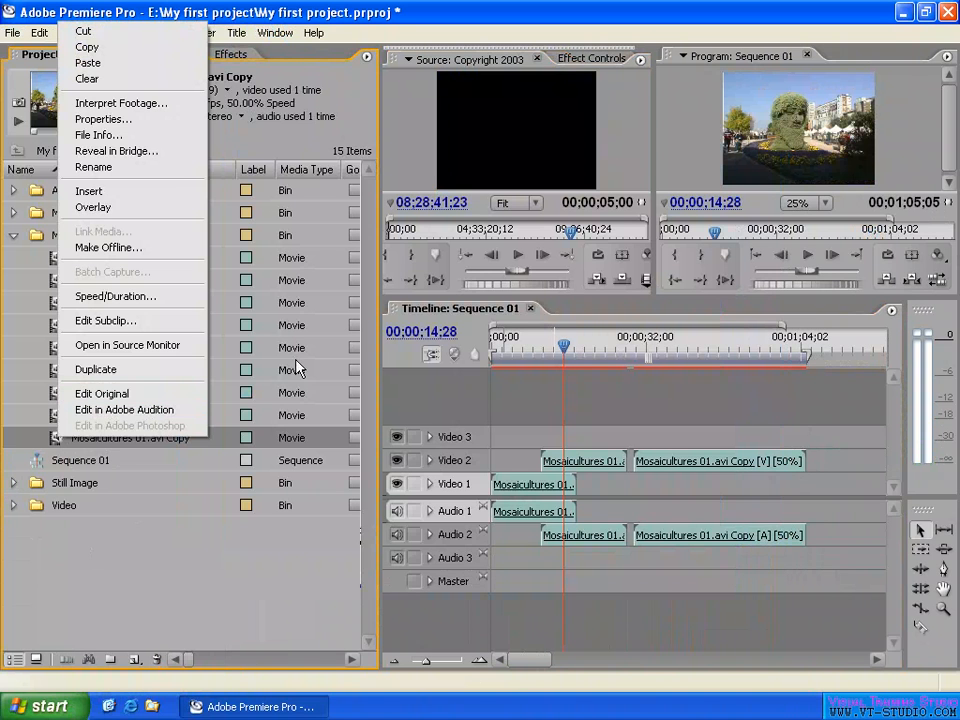
click(105, 530)
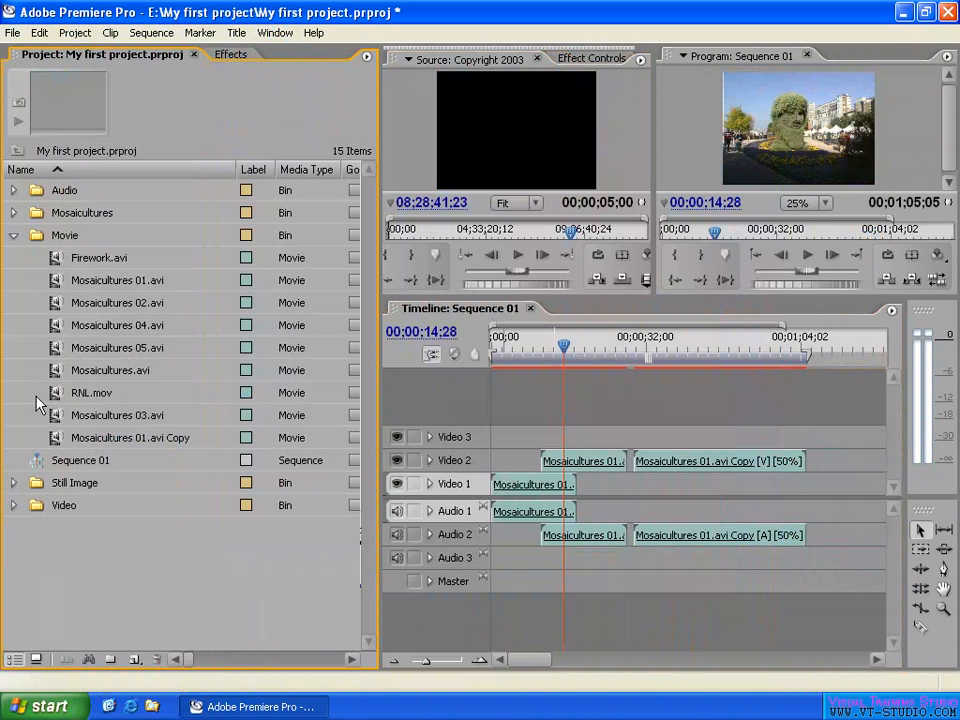
click(13, 505)
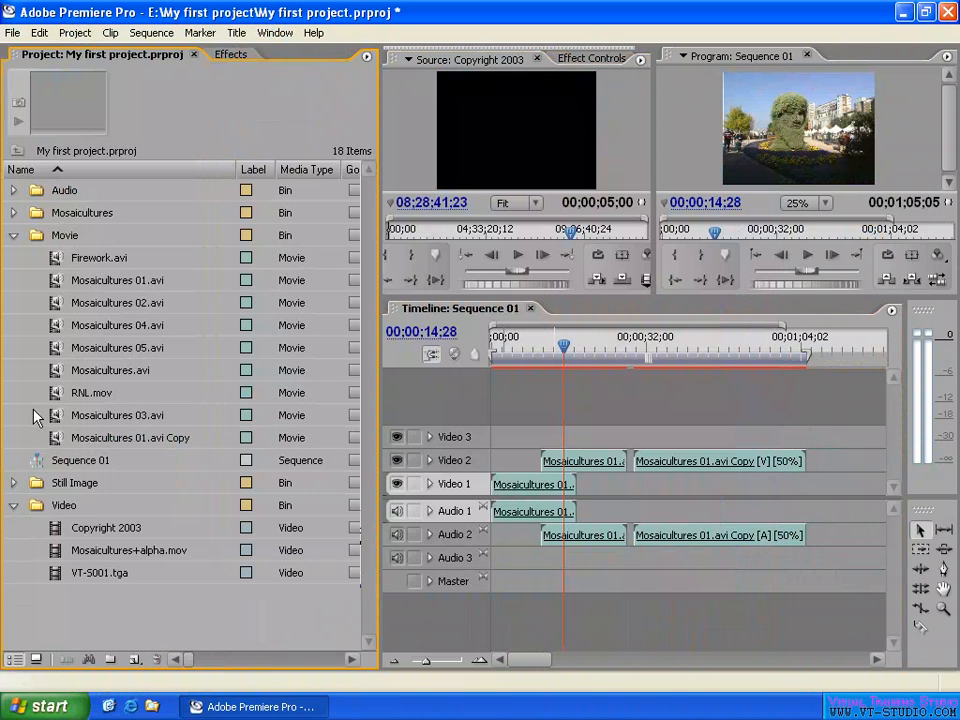
click(13, 235)
Open Mosaicultures+alpha.mov with Edit Original, pause its playback and close the external player
click(150, 349)
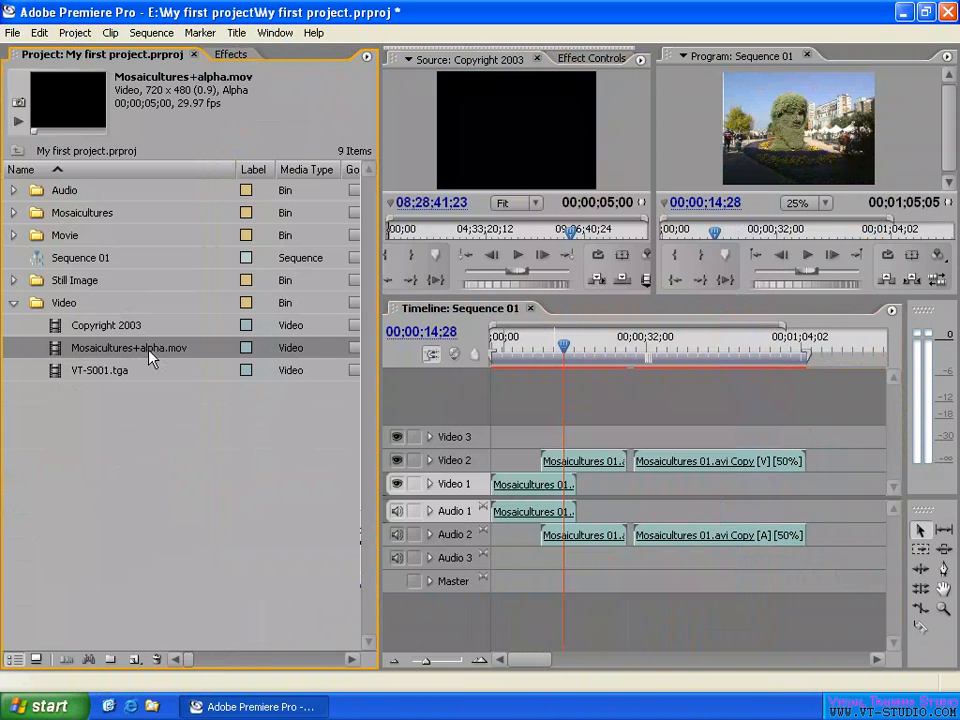
right_click(150, 356)
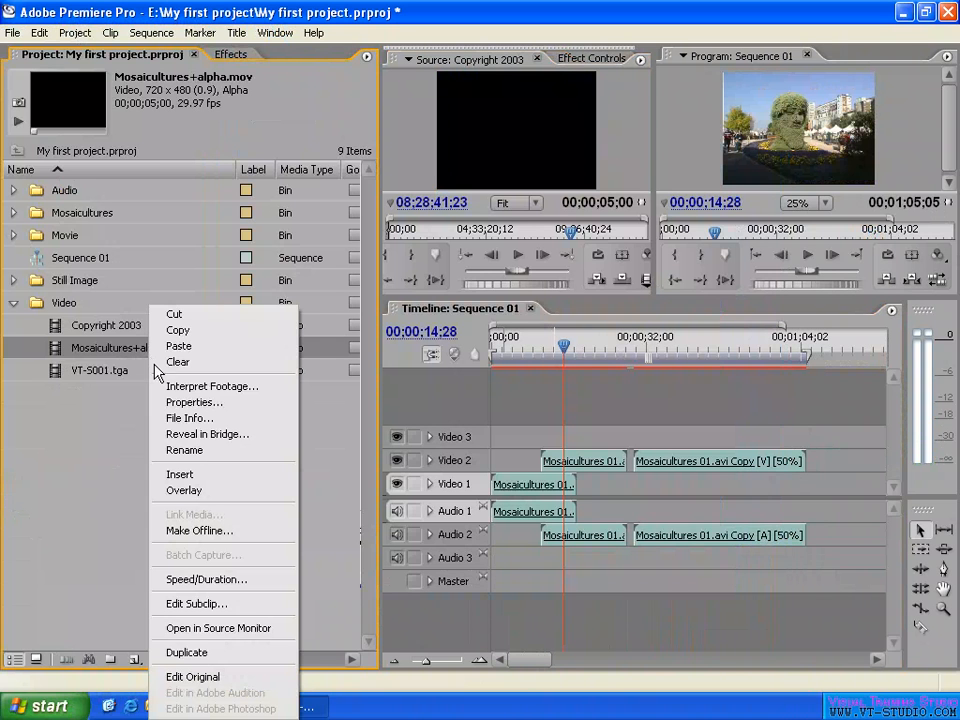
click(205, 680)
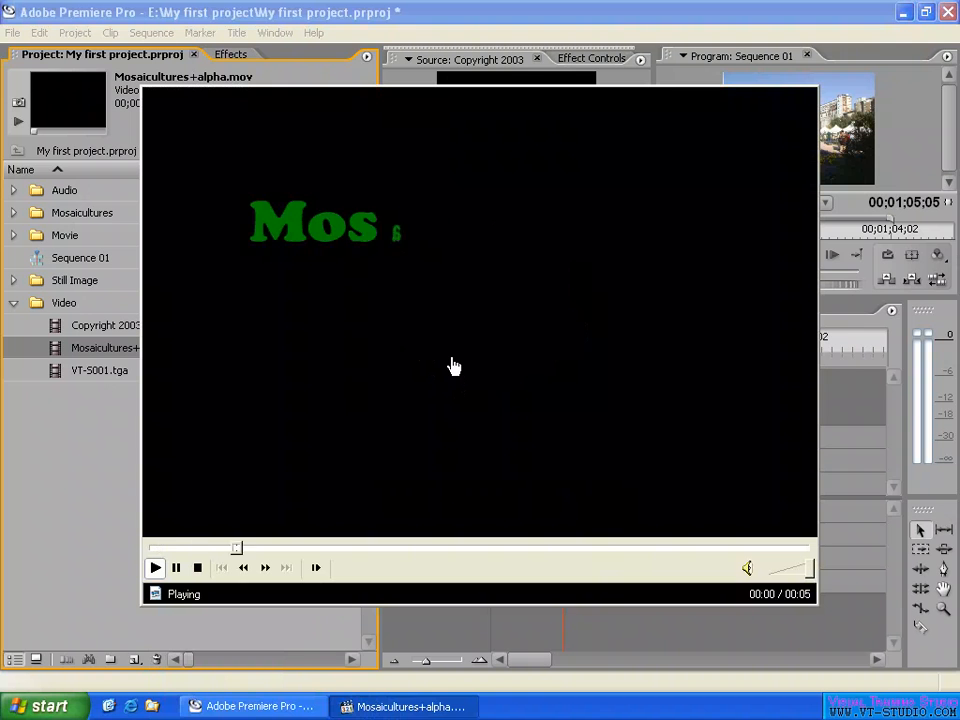
click(452, 366)
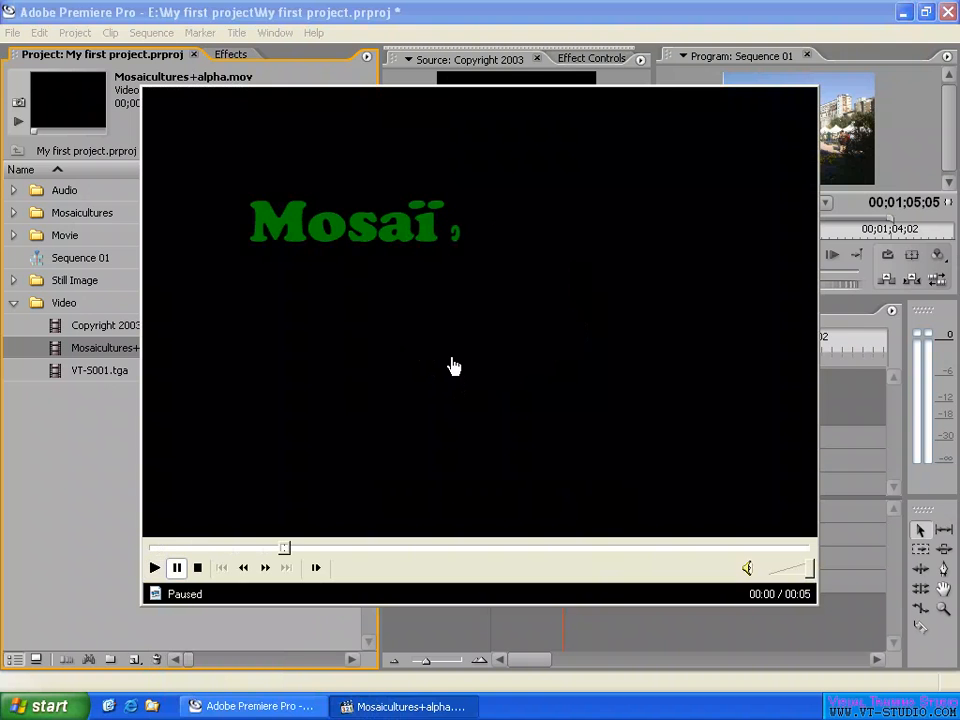
right_click(373, 333)
click(405, 566)
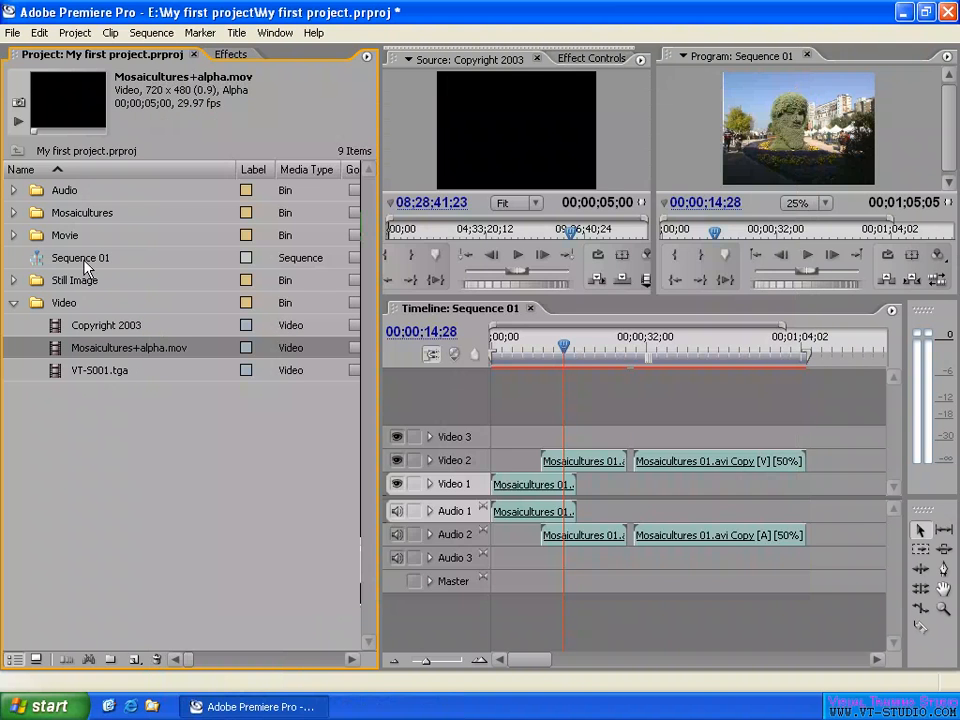
View PICT0075.JPG from the Still Image bin with Edit Original, then close the picture viewer and collapse the bin
click(13, 280)
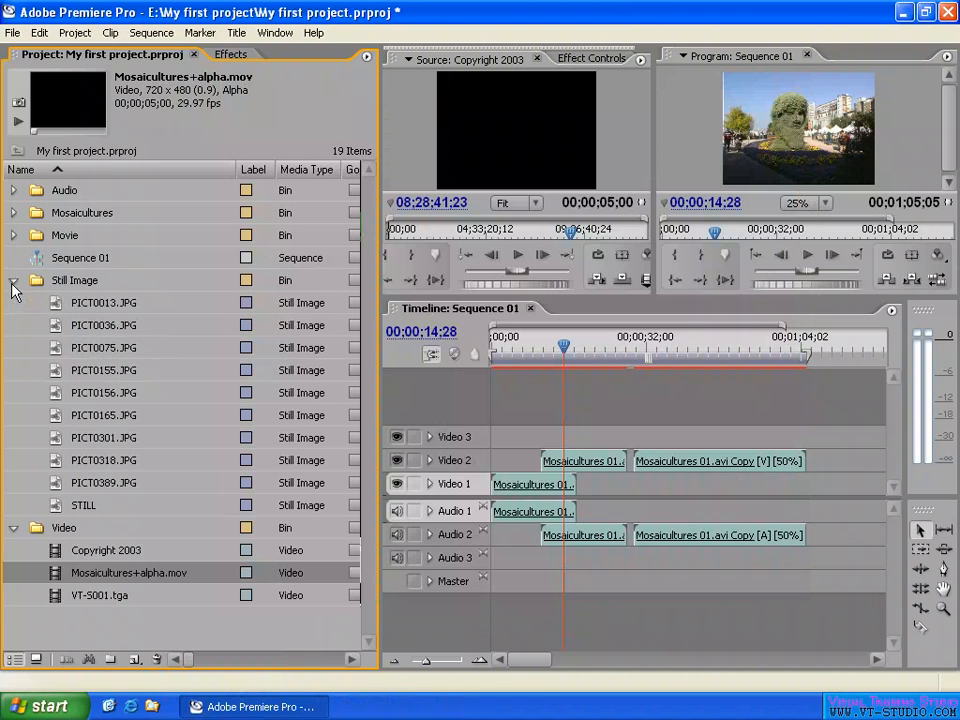
click(107, 350)
right_click(111, 355)
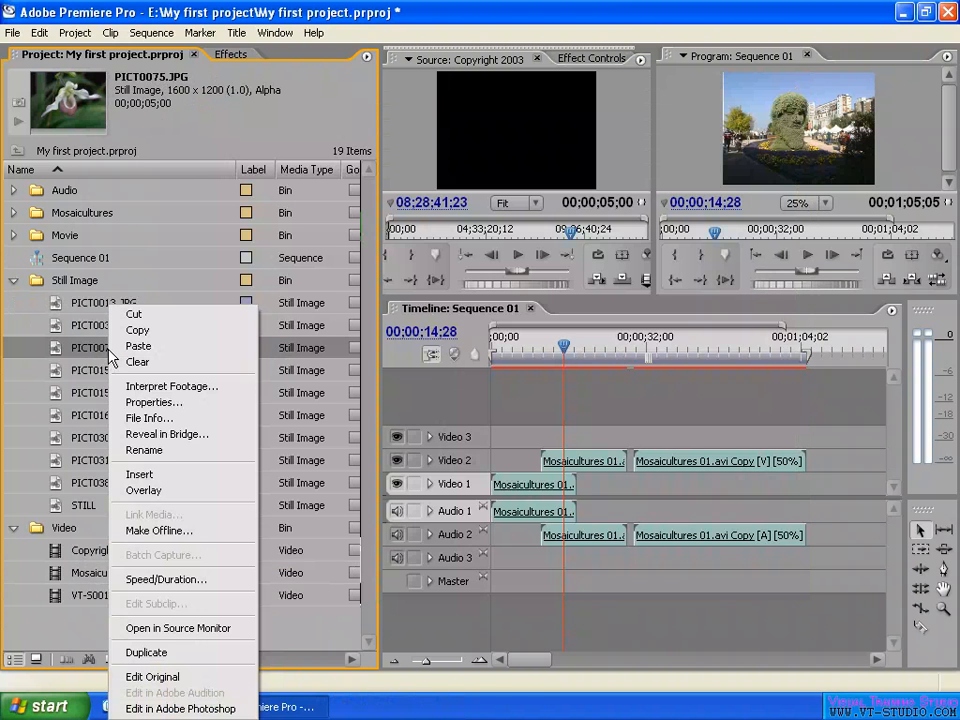
click(161, 679)
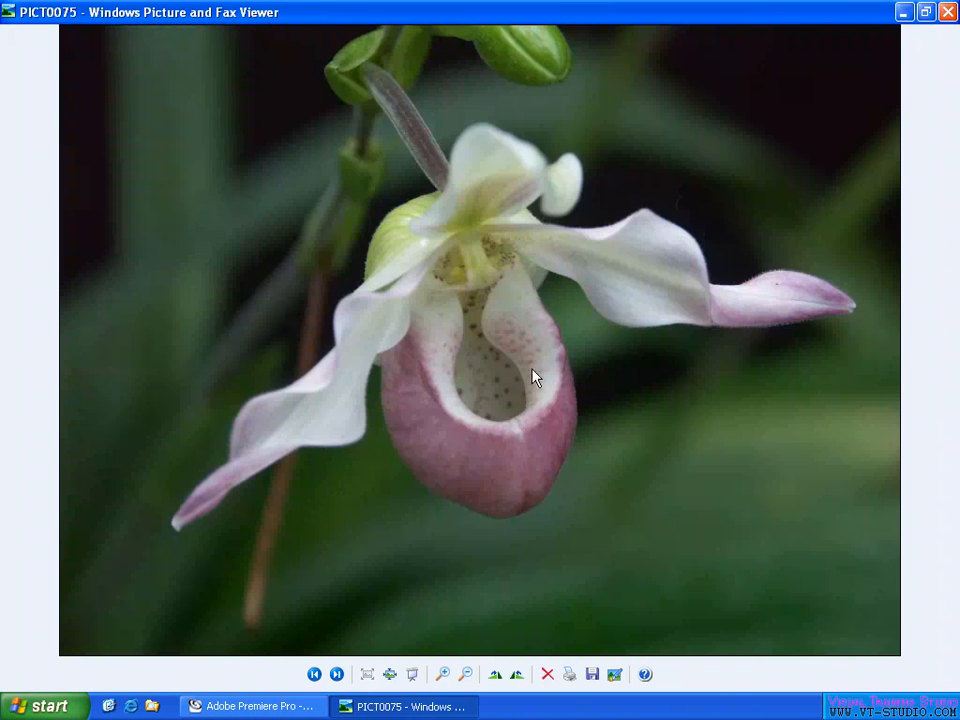
click(947, 12)
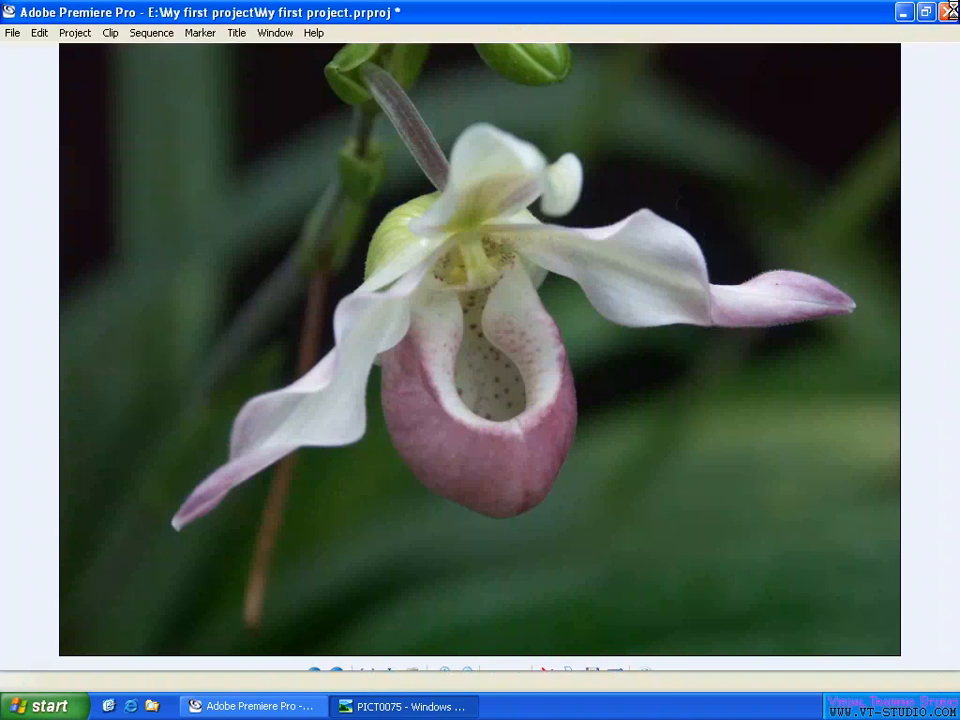
right_click(103, 355)
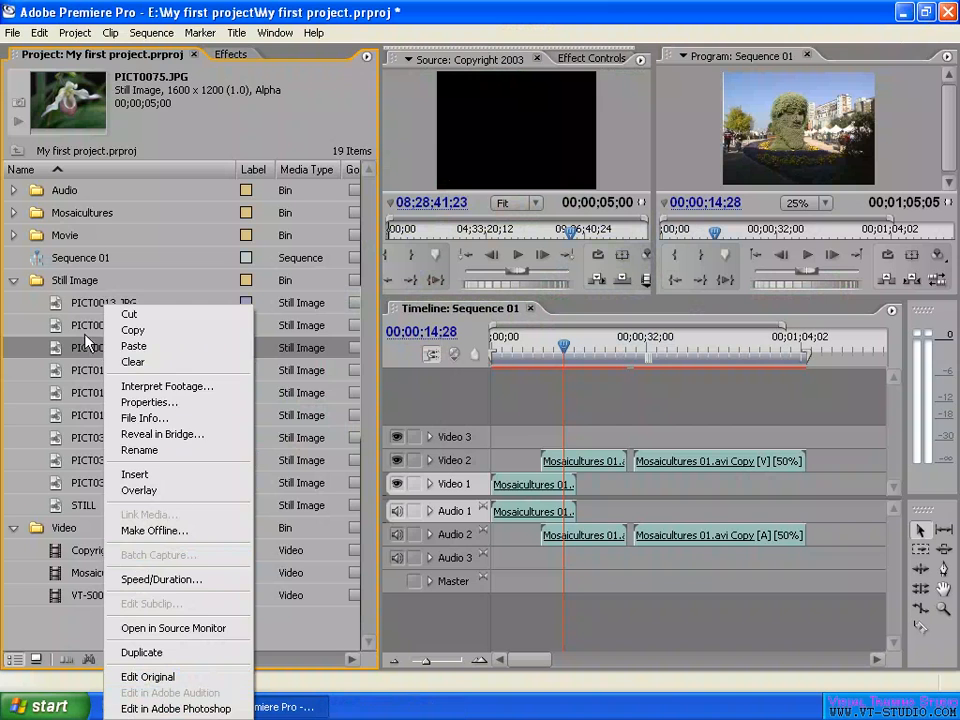
click(13, 282)
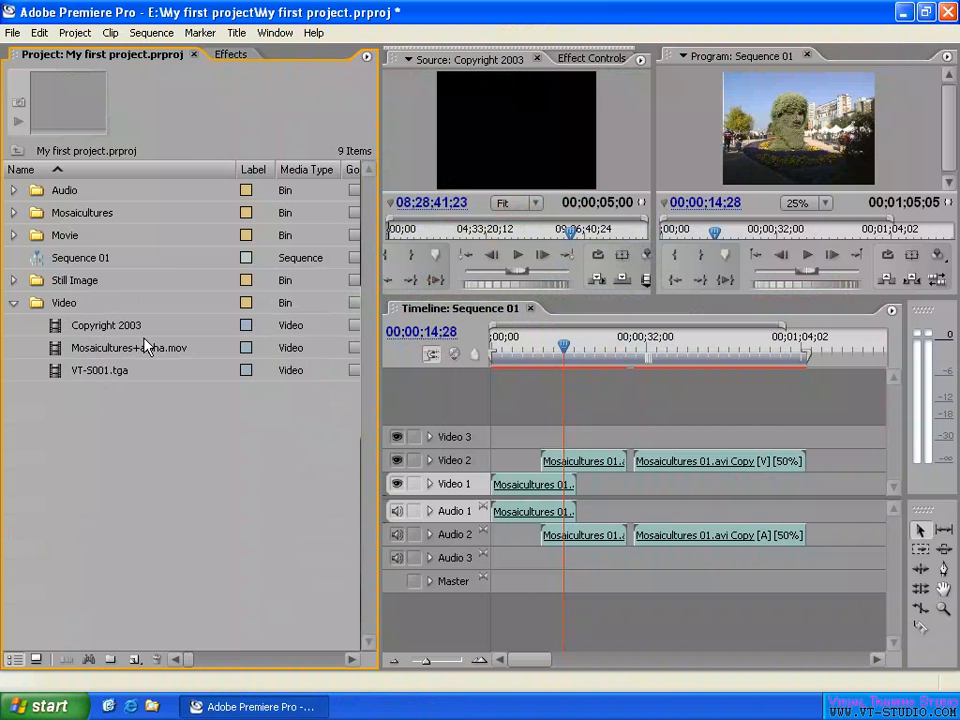
Expand the Audio and Movie bins and open Stereo.wav for editing in Adobe Audition
click(13, 190)
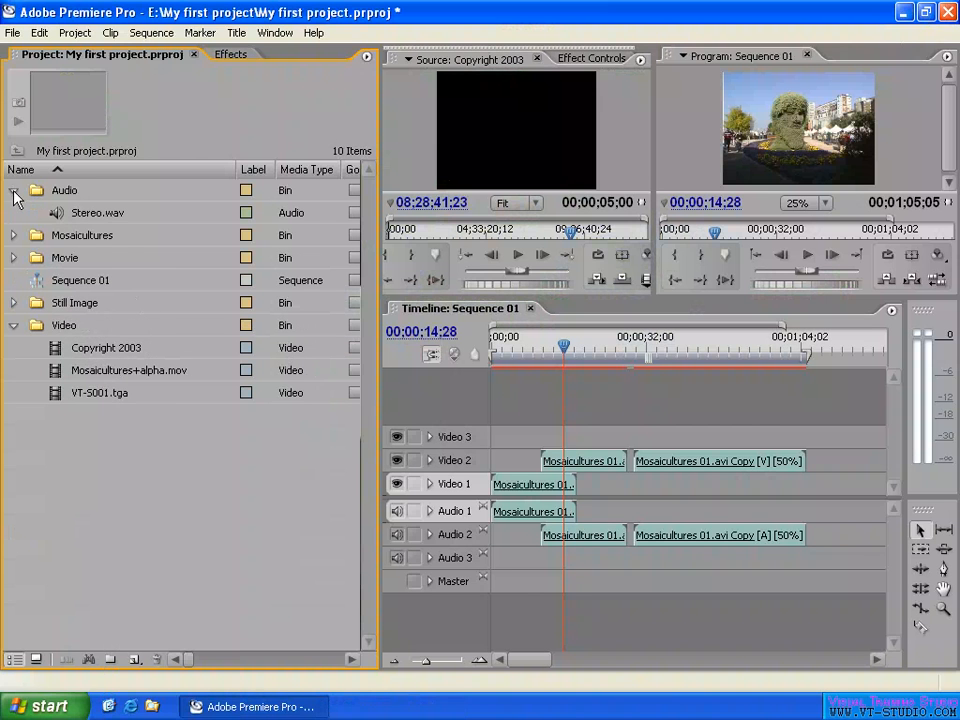
click(13, 257)
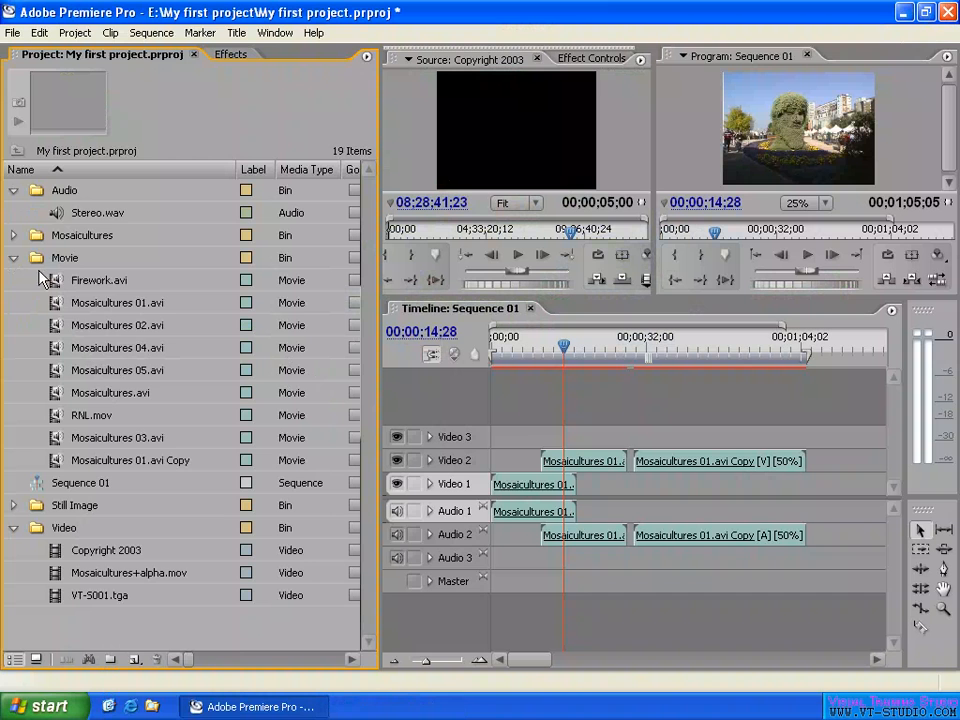
right_click(92, 213)
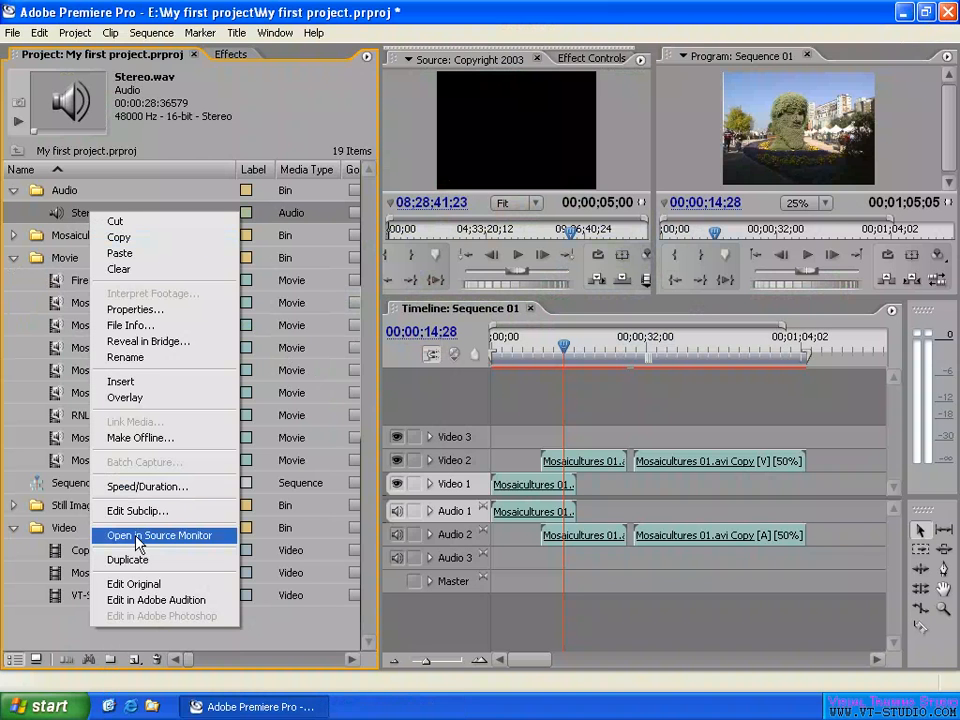
click(181, 606)
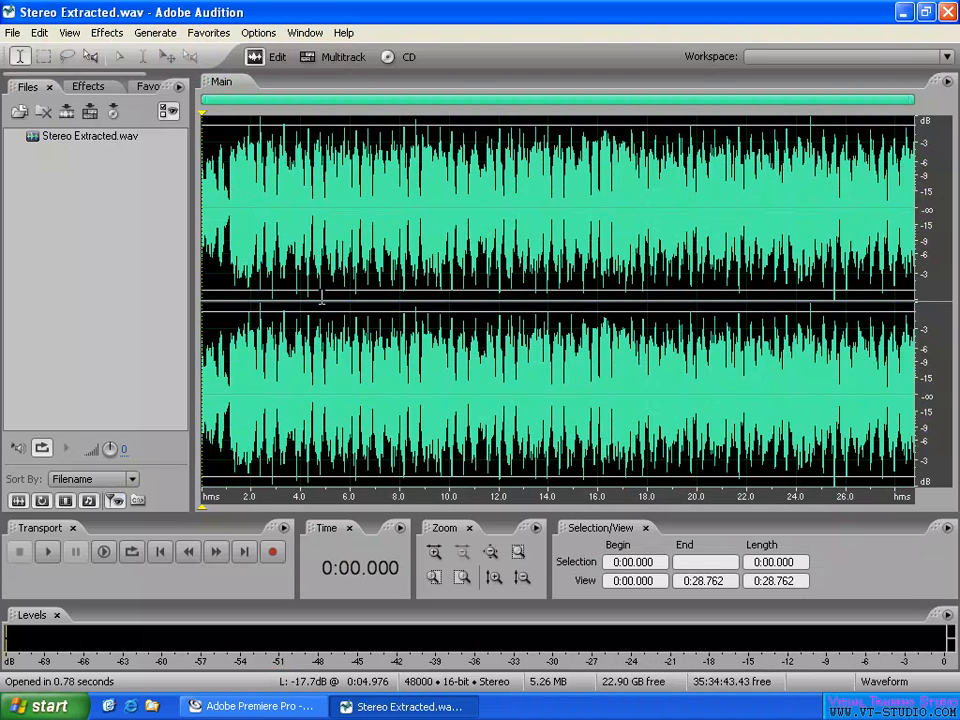
Select the range from about 5.3 to 10.8 seconds in Stereo Extracted.wav, then close Adobe Audition to return to Premiere Pro
drag(333, 296, 469, 300)
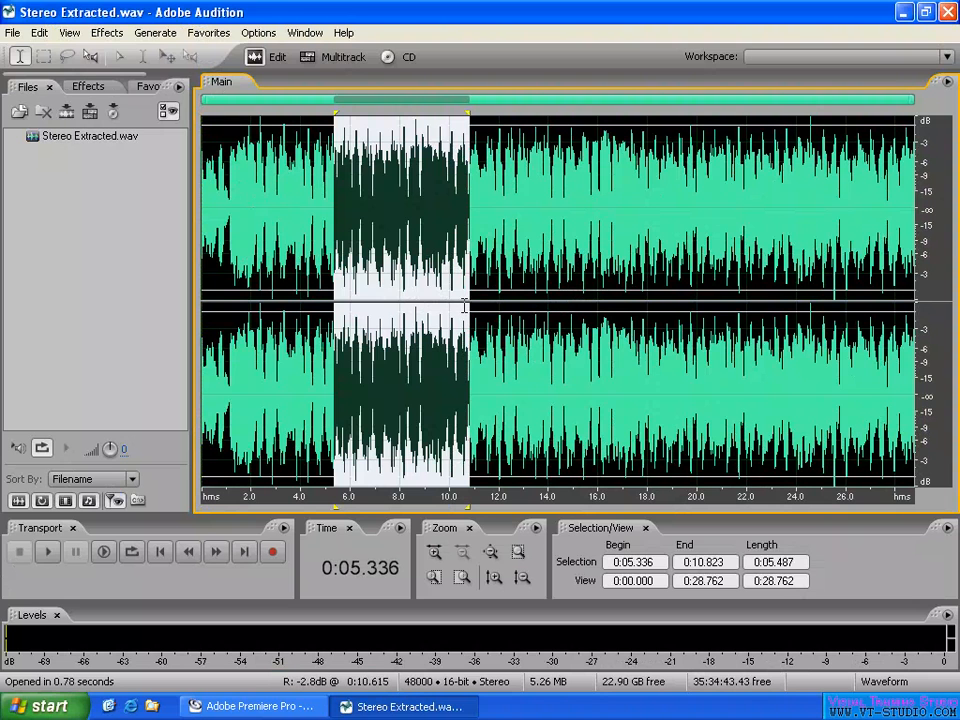
click(947, 12)
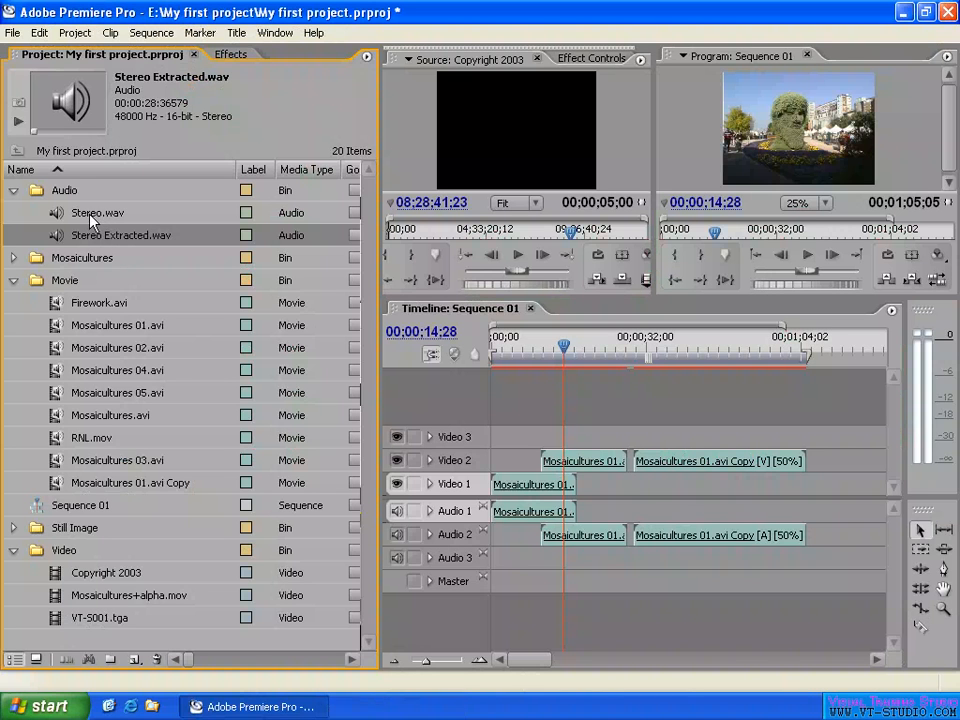
right_click(132, 243)
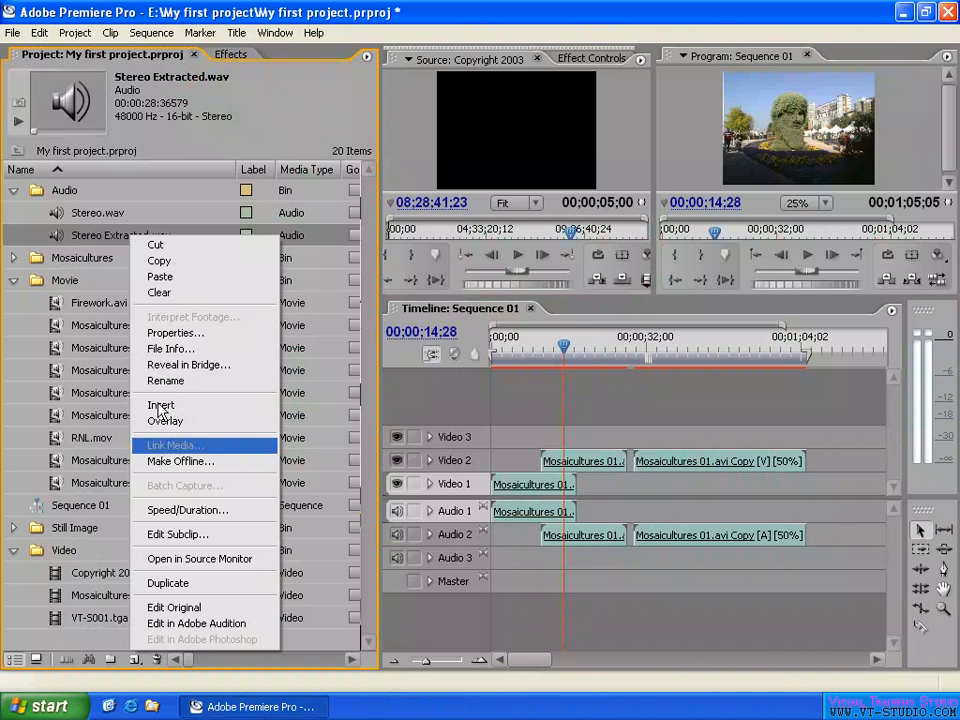
click(78, 243)
click(48, 239)
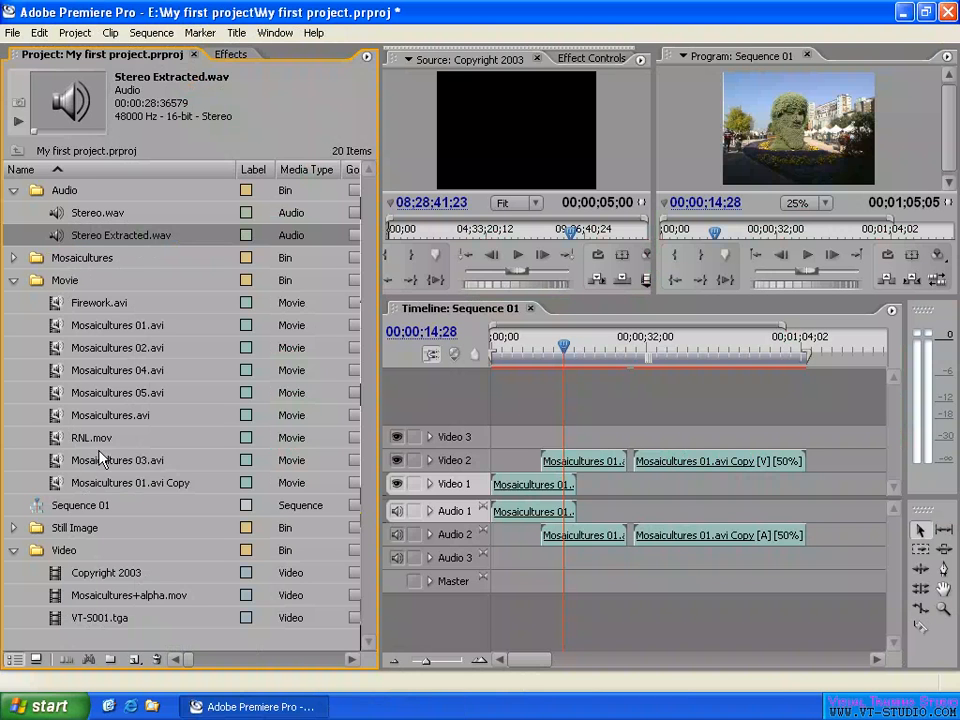
click(14, 280)
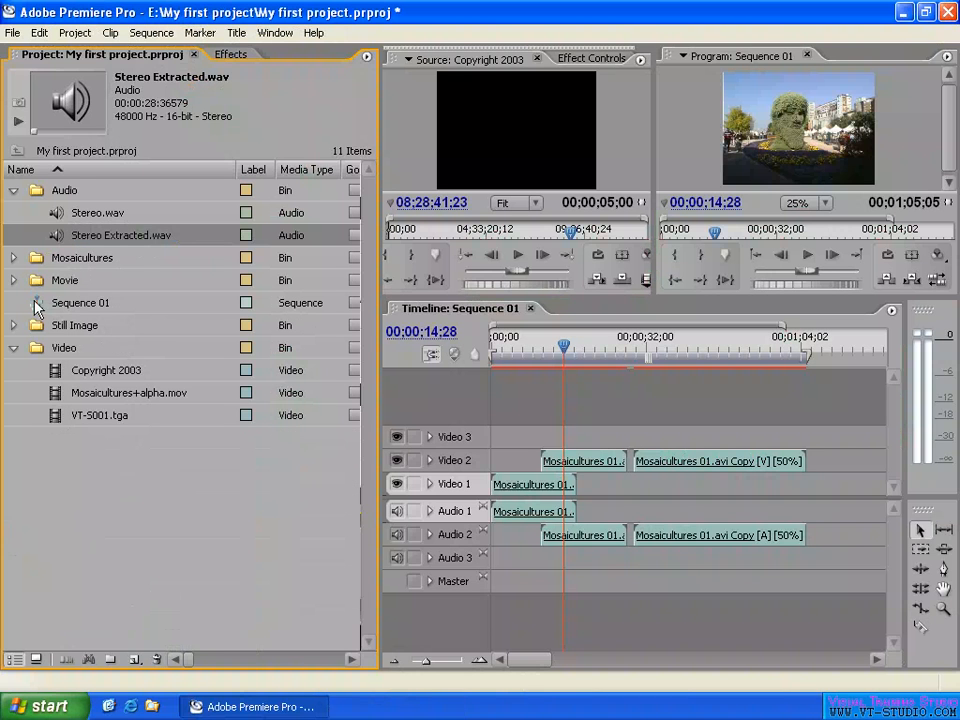
click(14, 280)
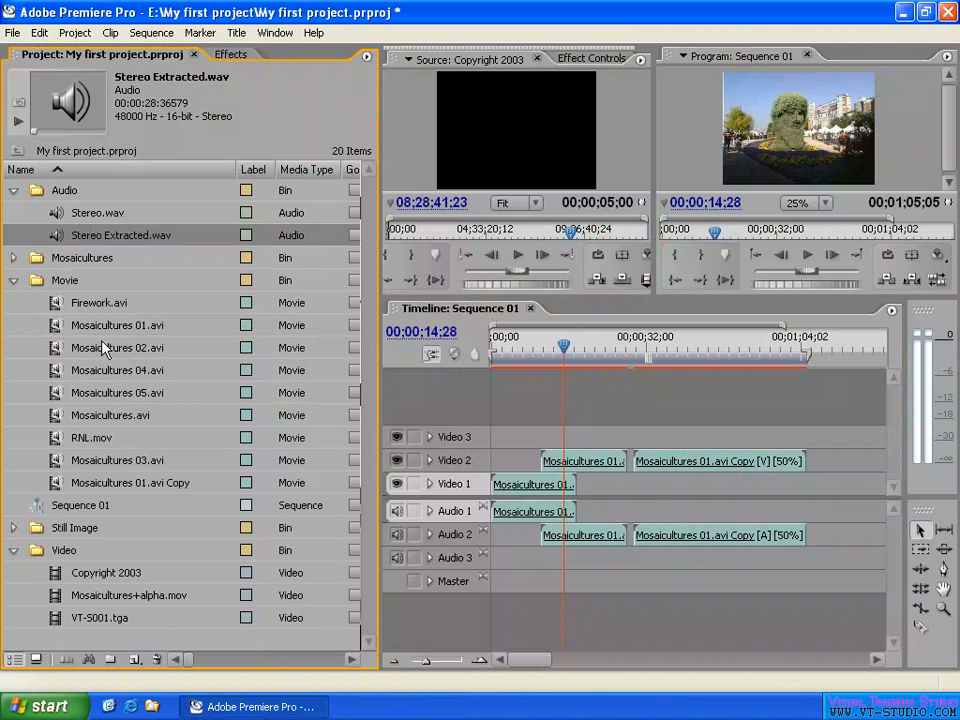
Open the audio of Mosaicultures 02.avi from the Movie bin for editing in Adobe Audition
click(108, 352)
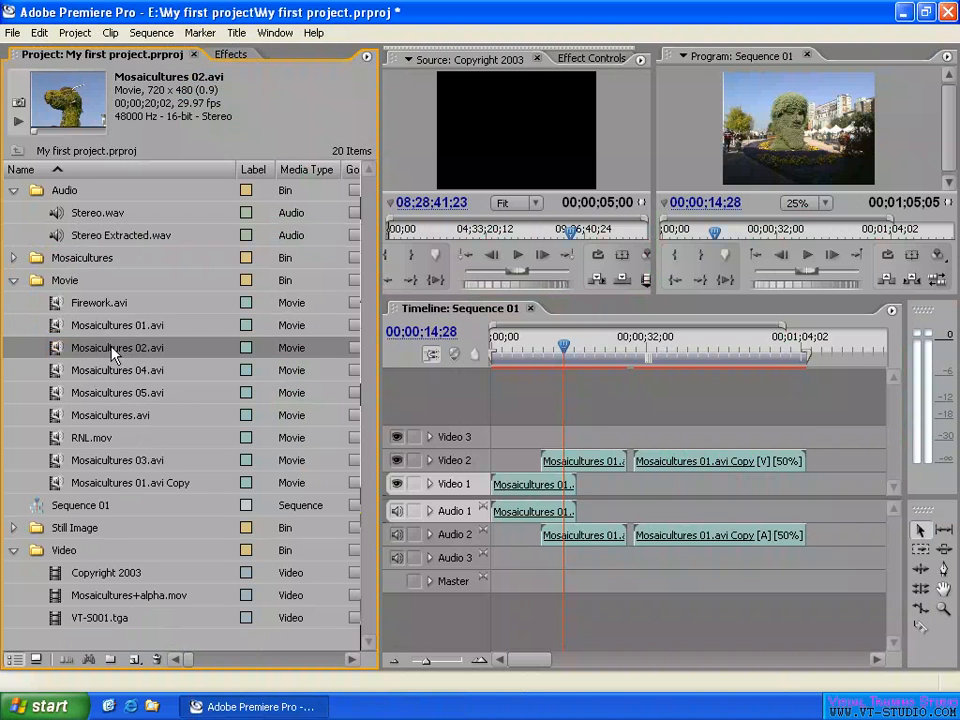
right_click(112, 348)
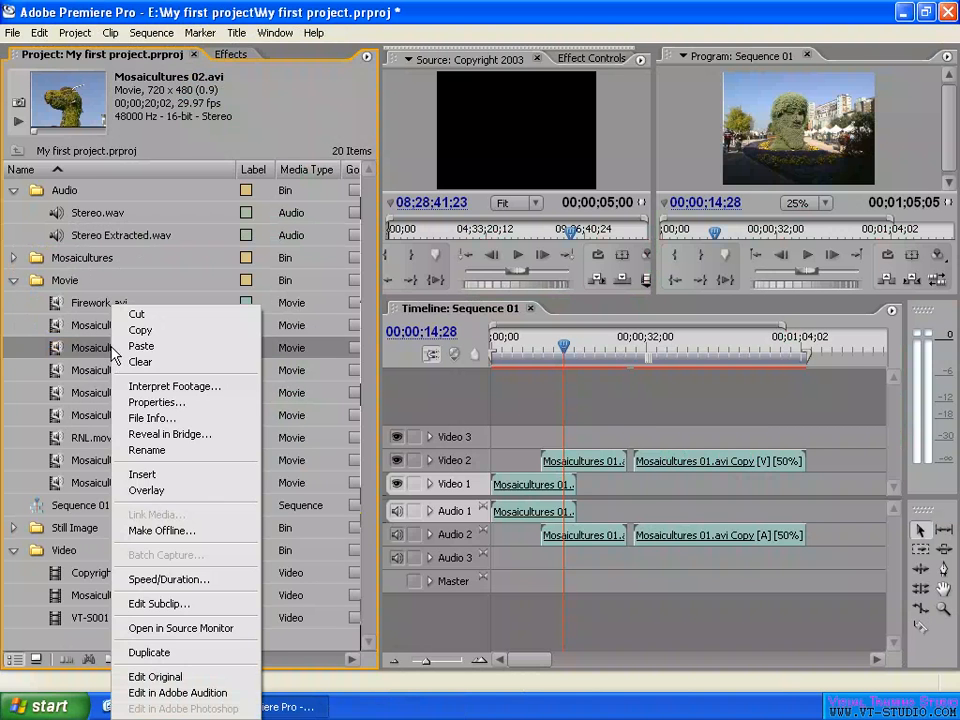
click(175, 693)
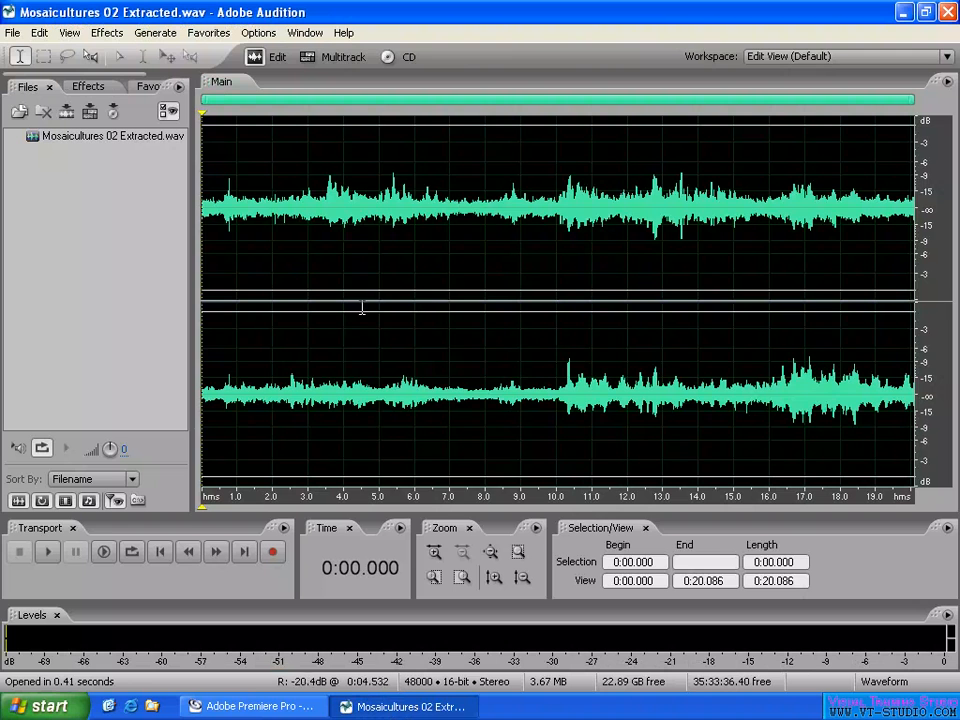
Select the range from about 4.4 to 9.1 seconds of the Mosaicultures 02 Extracted.wav waveform and mute it
drag(362, 309, 525, 312)
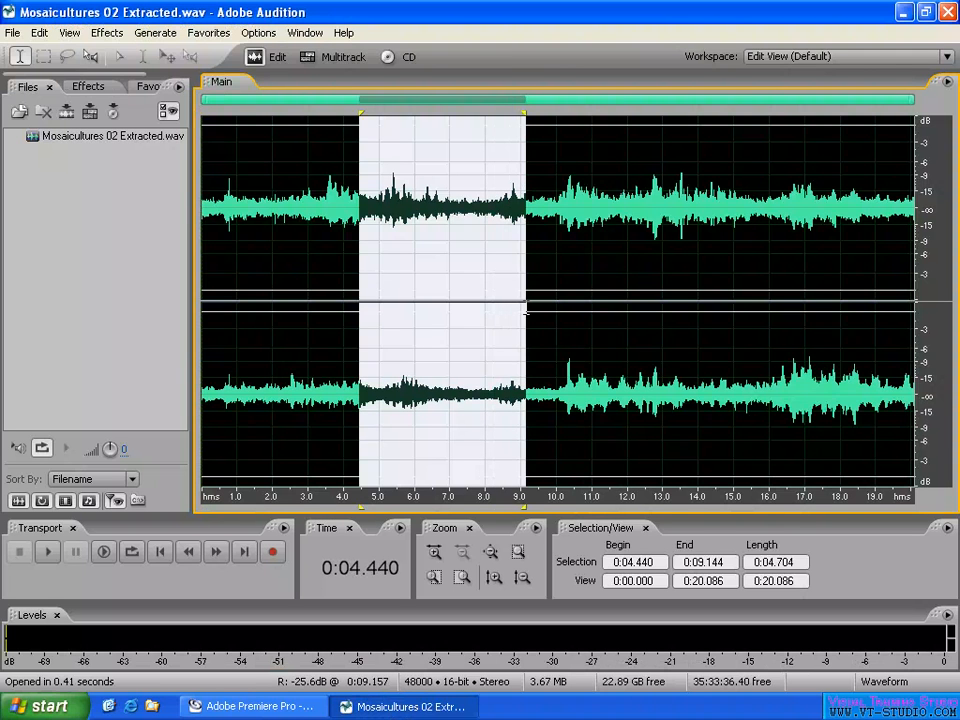
click(67, 32)
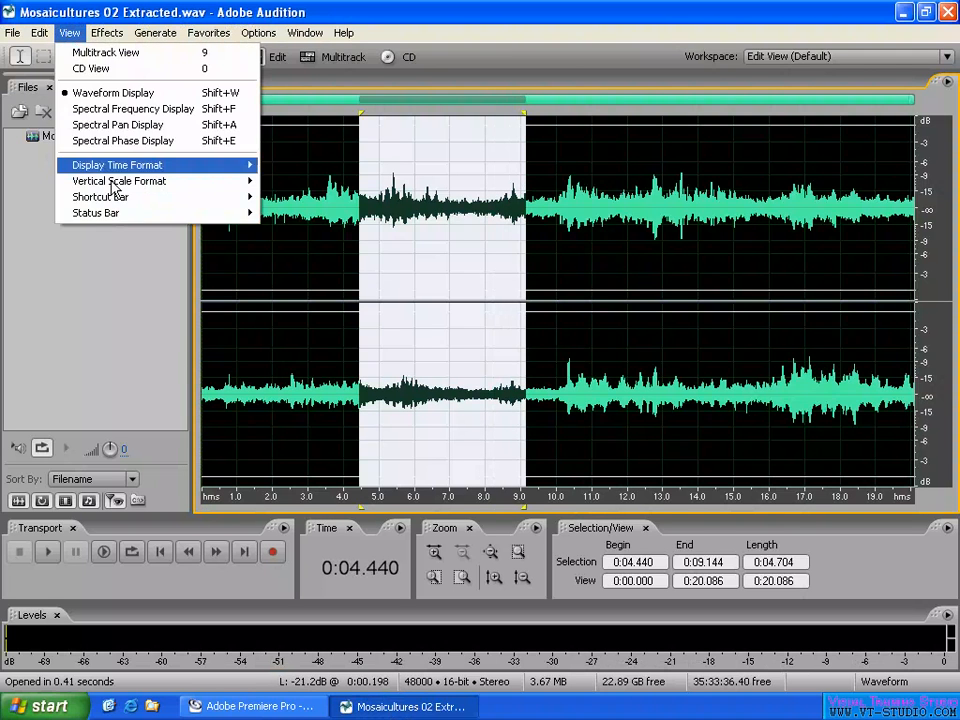
mouse_move(105, 33)
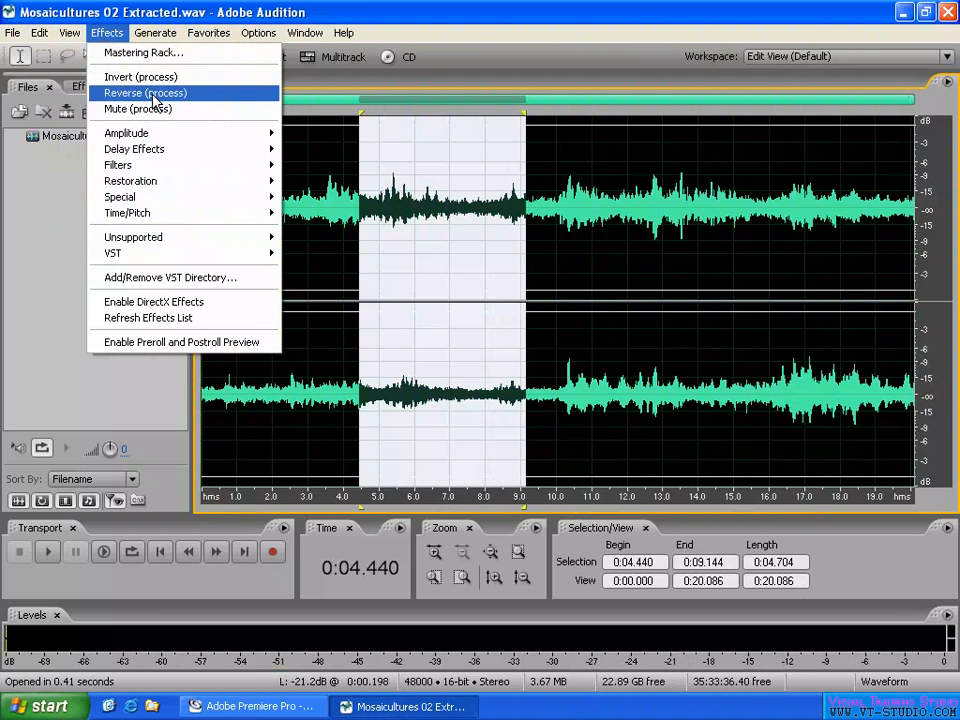
right_click(438, 275)
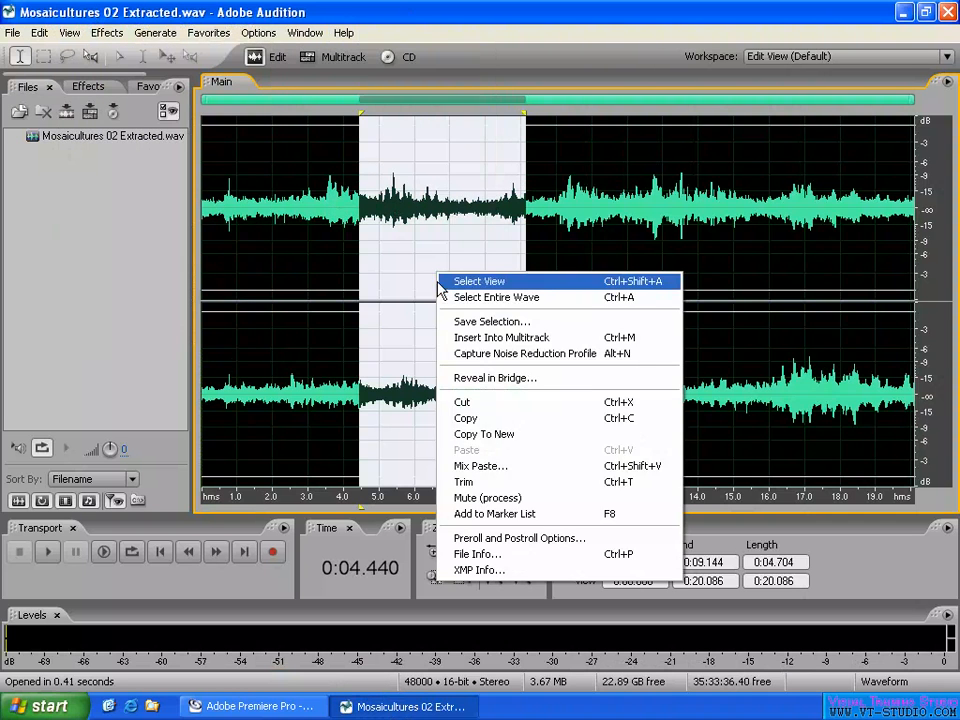
click(536, 497)
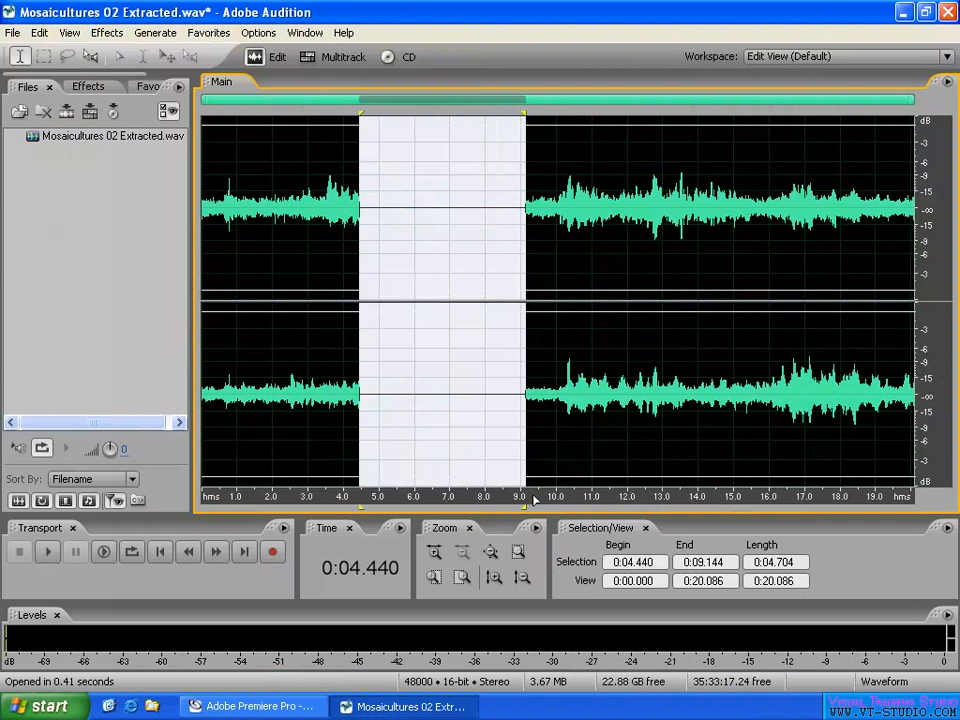
Close Adobe Audition saving the changes, and open Mosaicultures 02 Extracted.wav in Premiere Pro's Source monitor
click(946, 12)
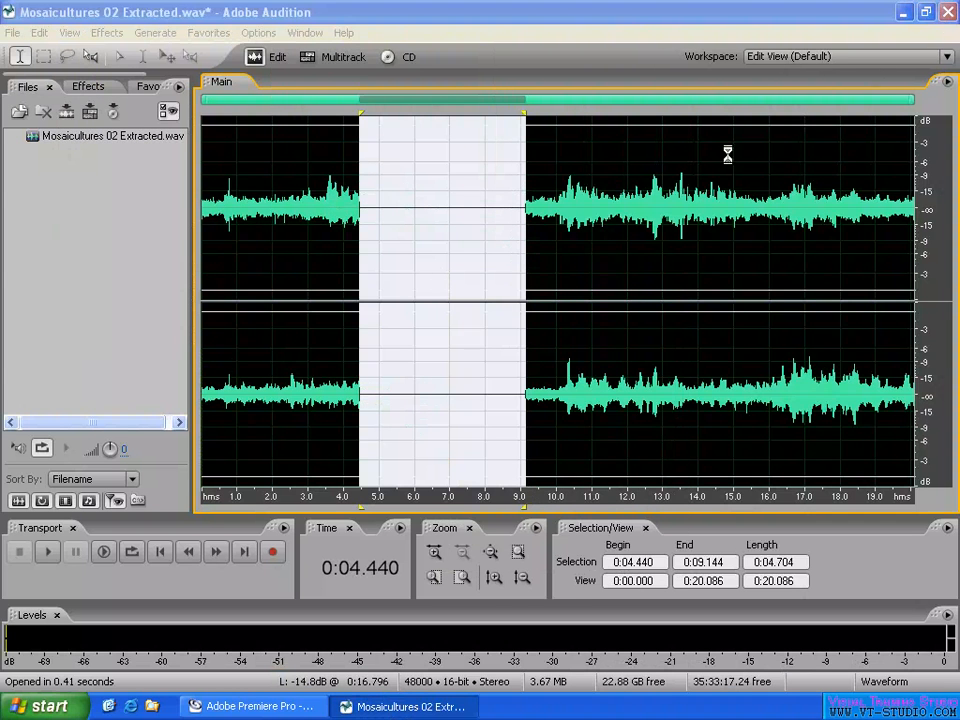
click(428, 385)
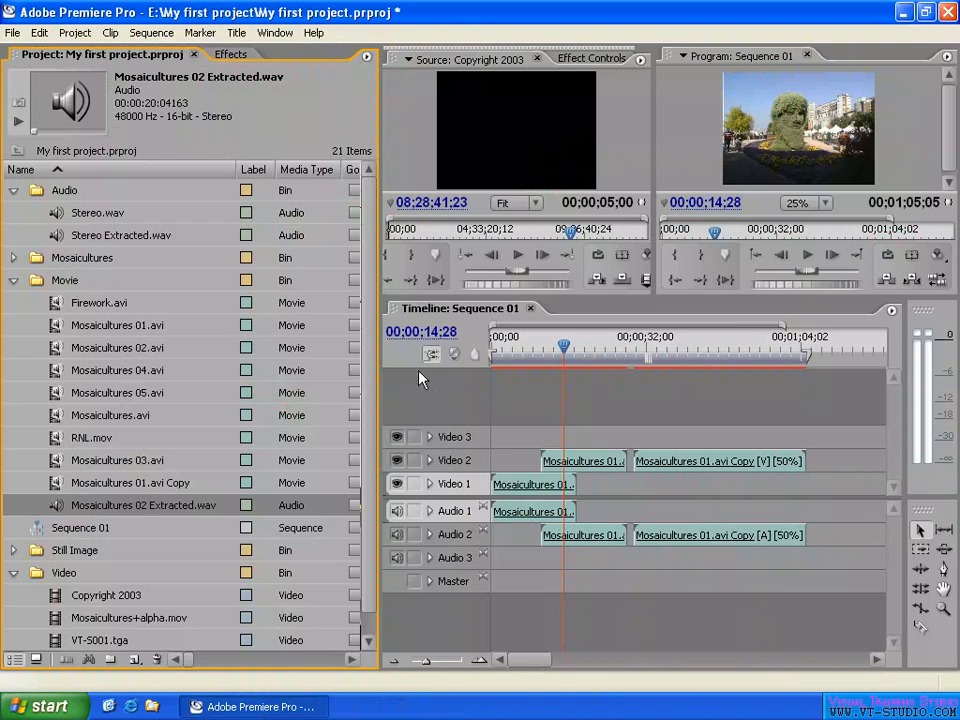
double_click(57, 512)
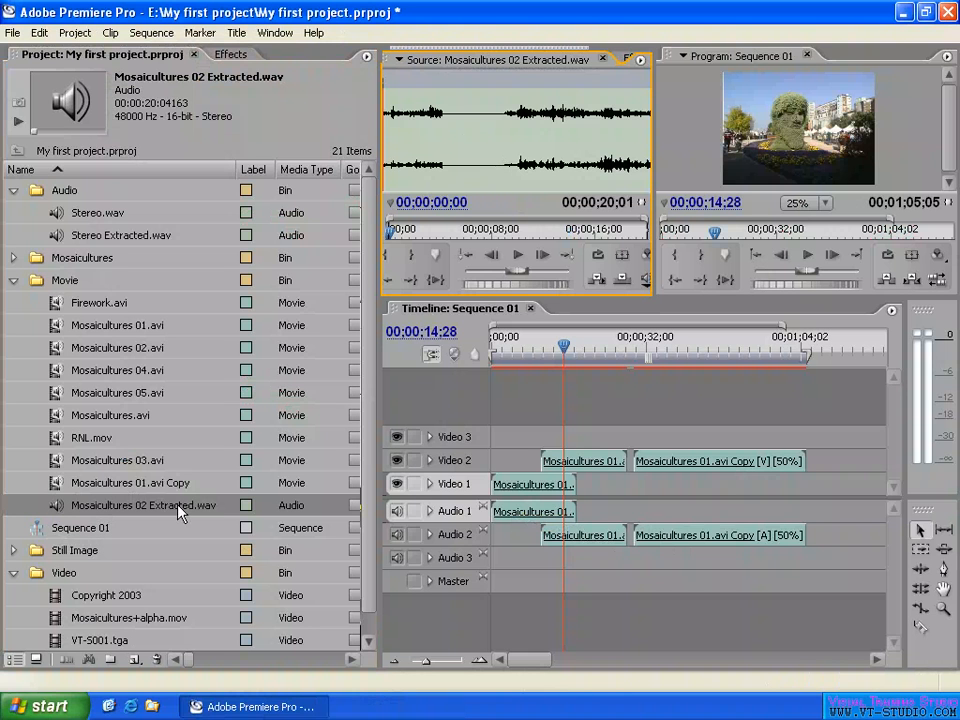
Collapse the Movie and Video bins and expand the Still Image bin in the project
right_click(57, 355)
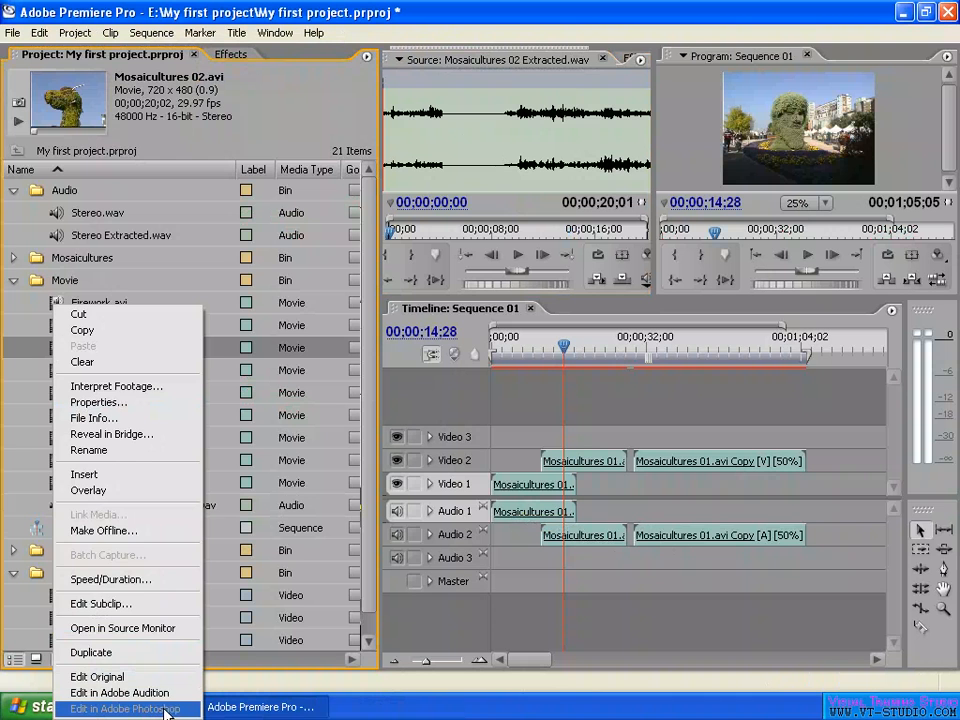
click(180, 286)
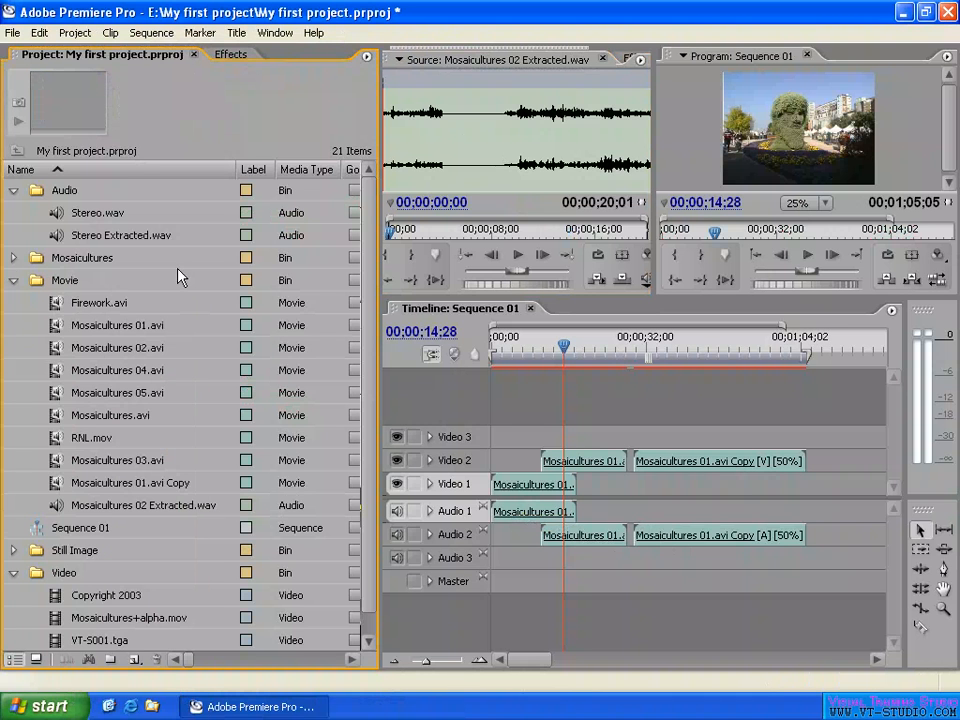
click(14, 282)
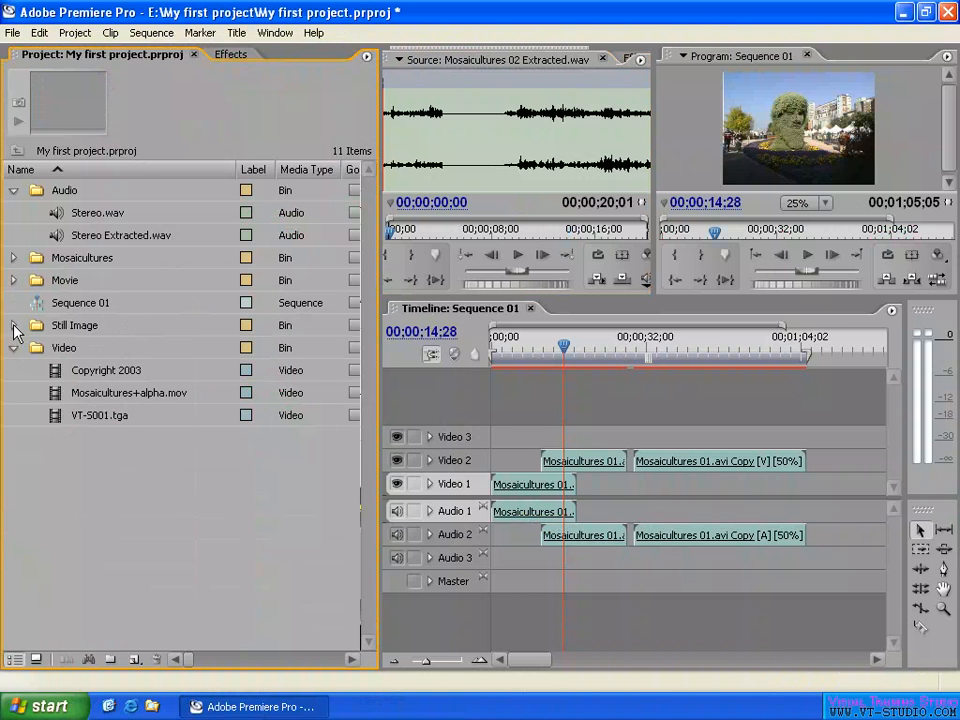
click(13, 326)
click(13, 573)
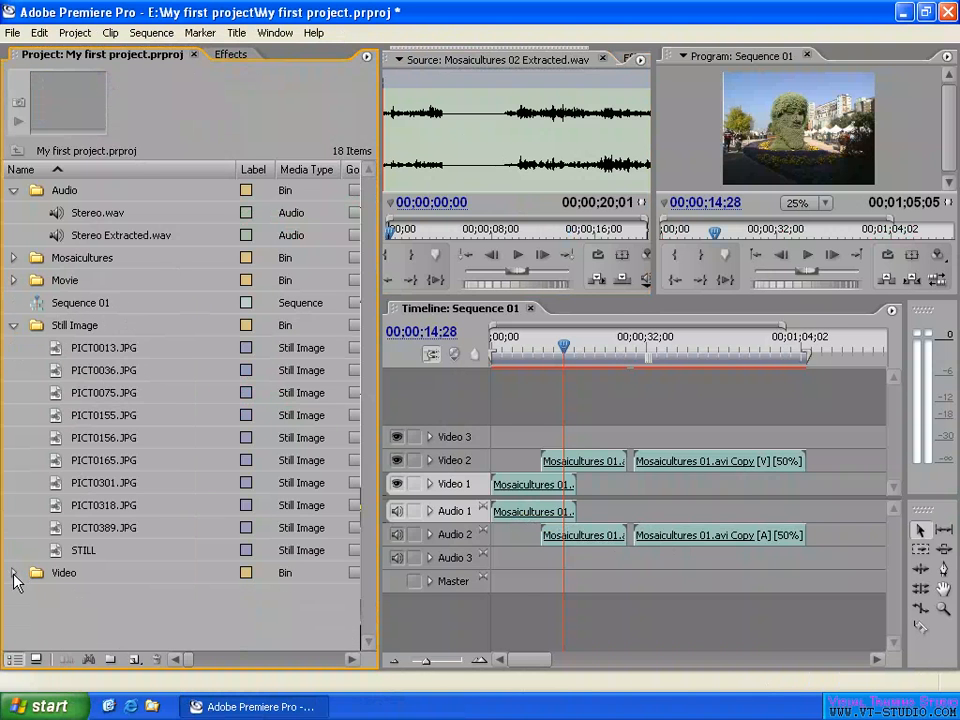
Open PICT0013.JPG with Edit in Adobe Photoshop, then close the image and exit Photoshop
right_click(104, 350)
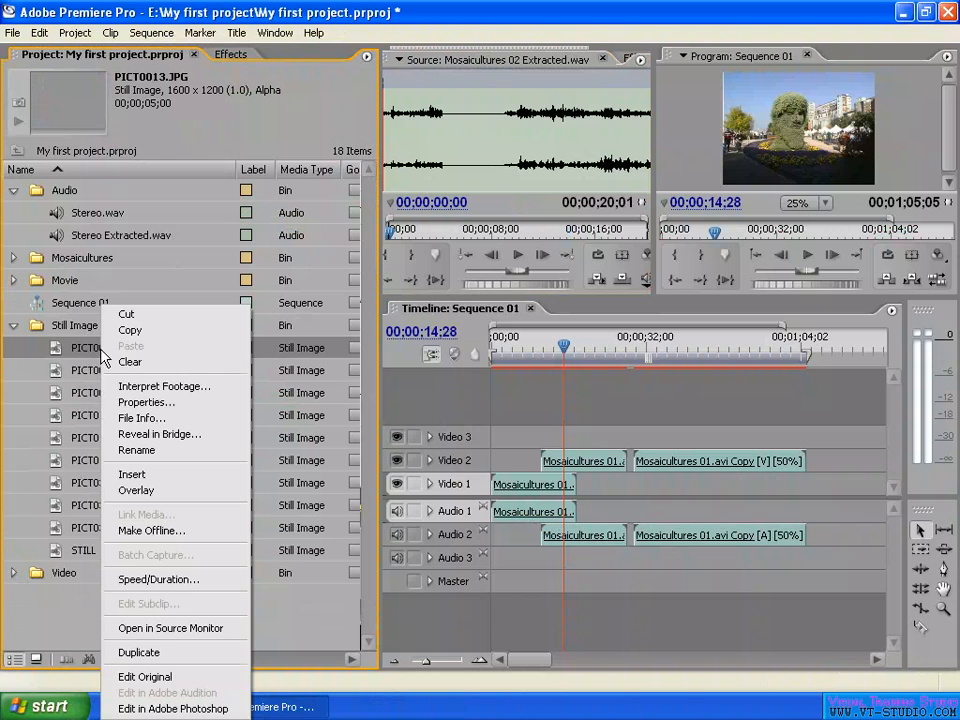
click(190, 706)
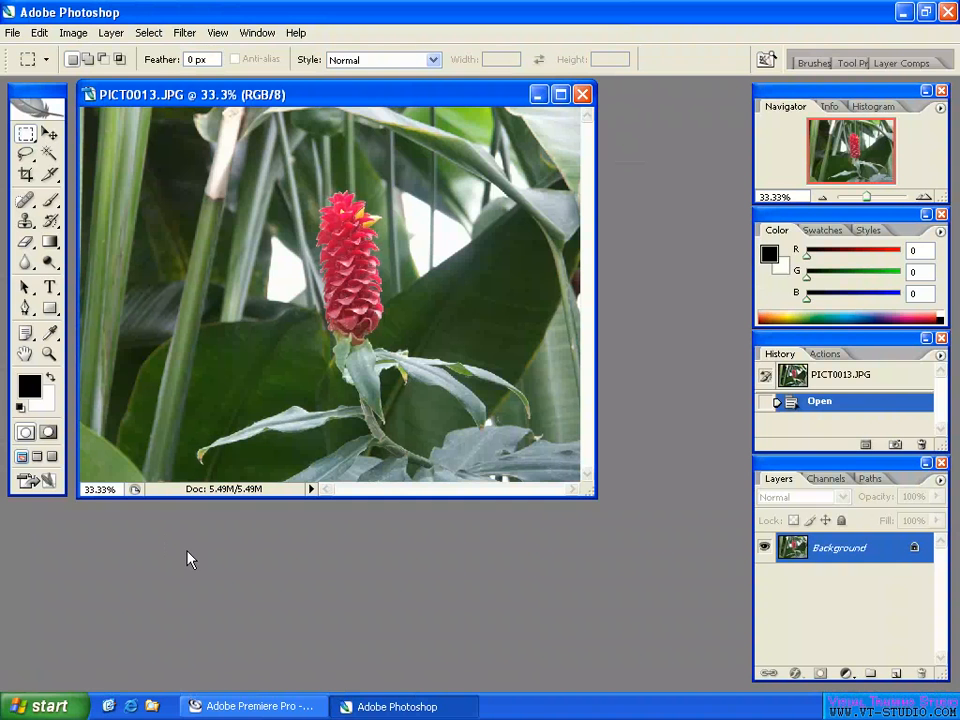
click(583, 96)
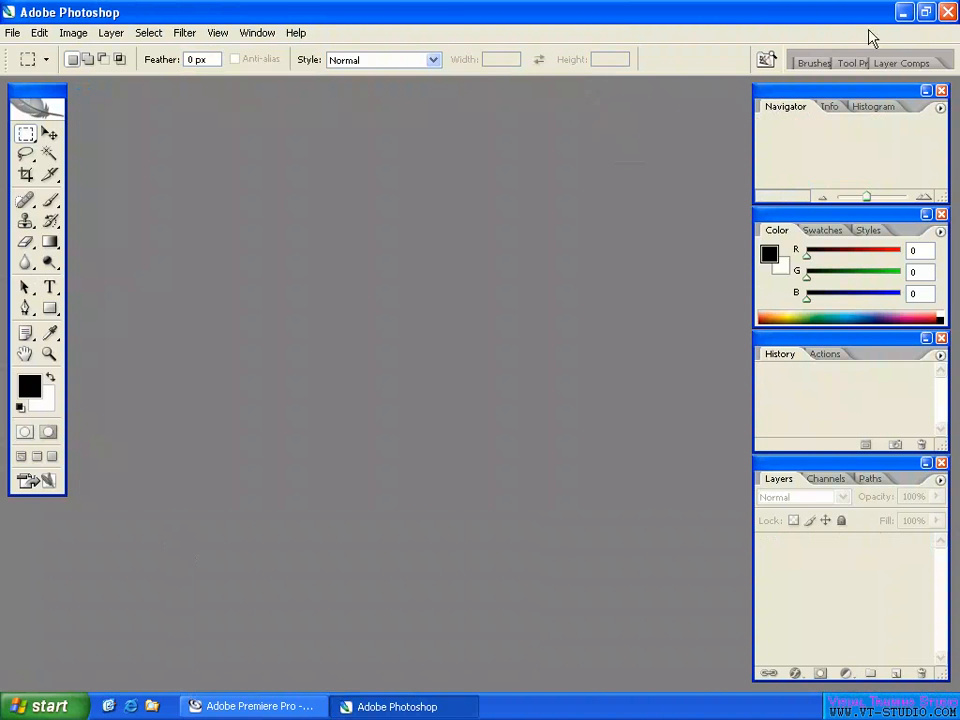
click(949, 12)
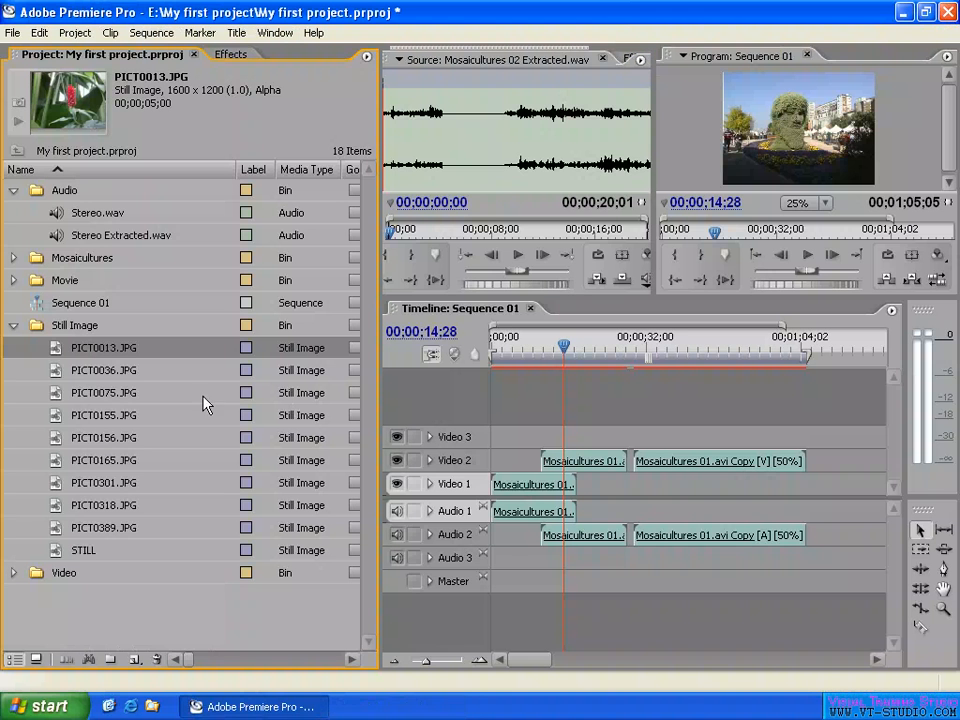
Collapse the Still Image bin in the project
click(88, 374)
click(100, 439)
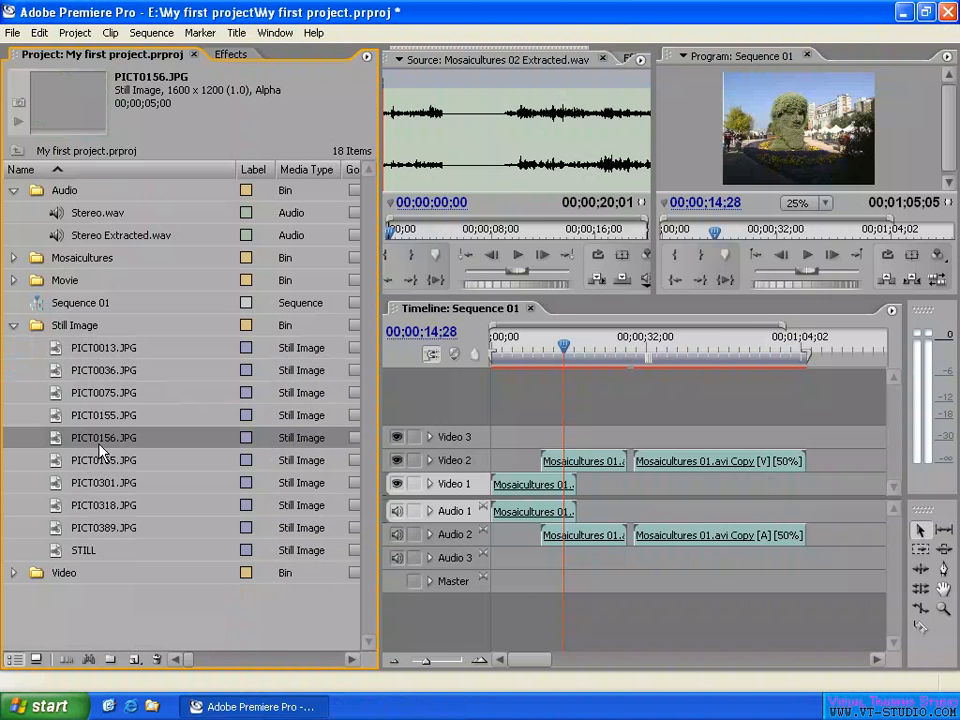
click(13, 325)
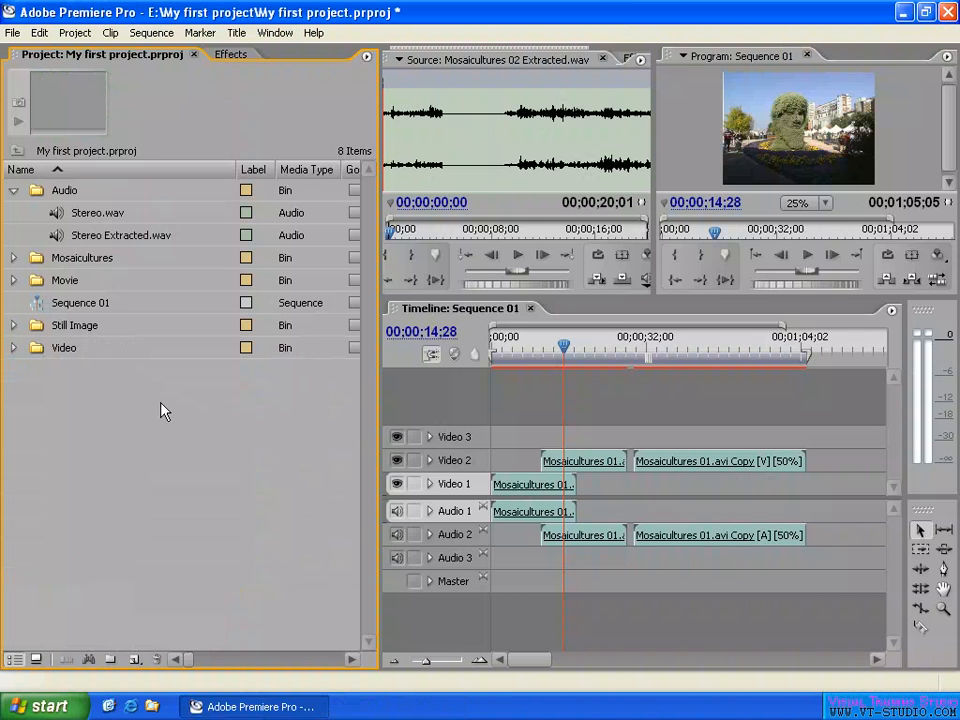